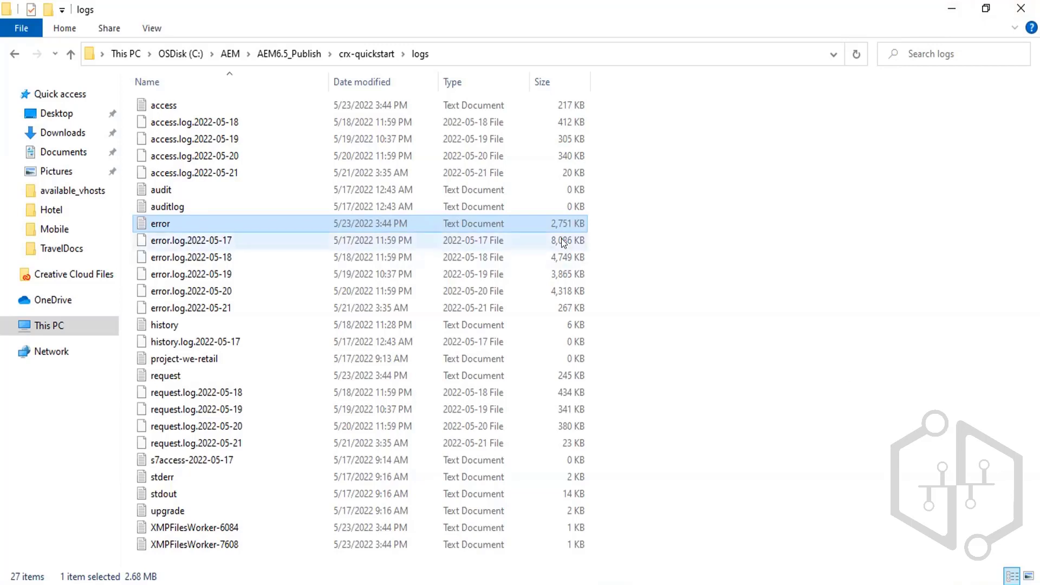
Open the current request log from the publish instance's logs folder in Notepad++.
left_click(176, 121)
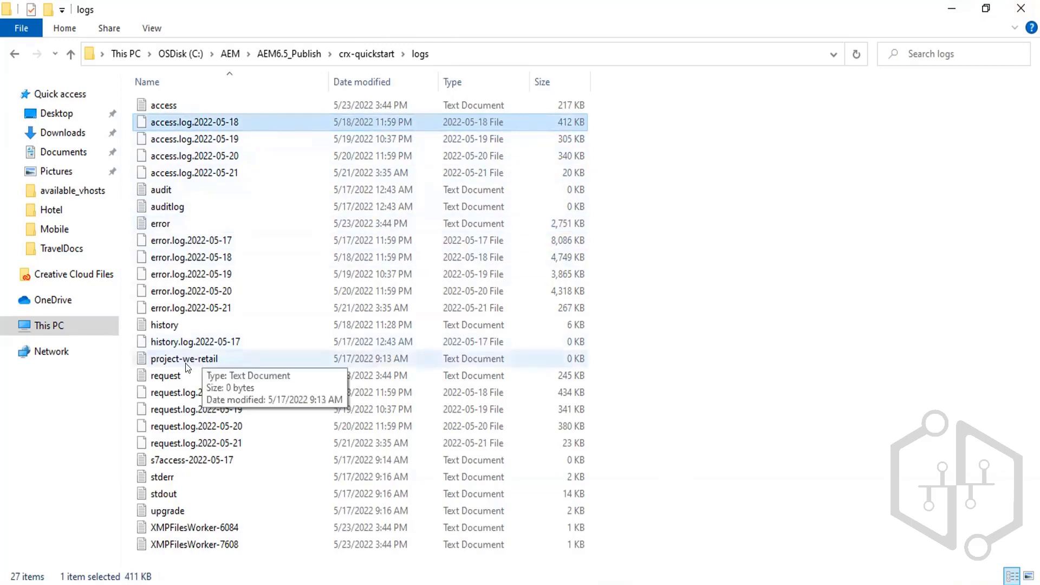
left_click(177, 374)
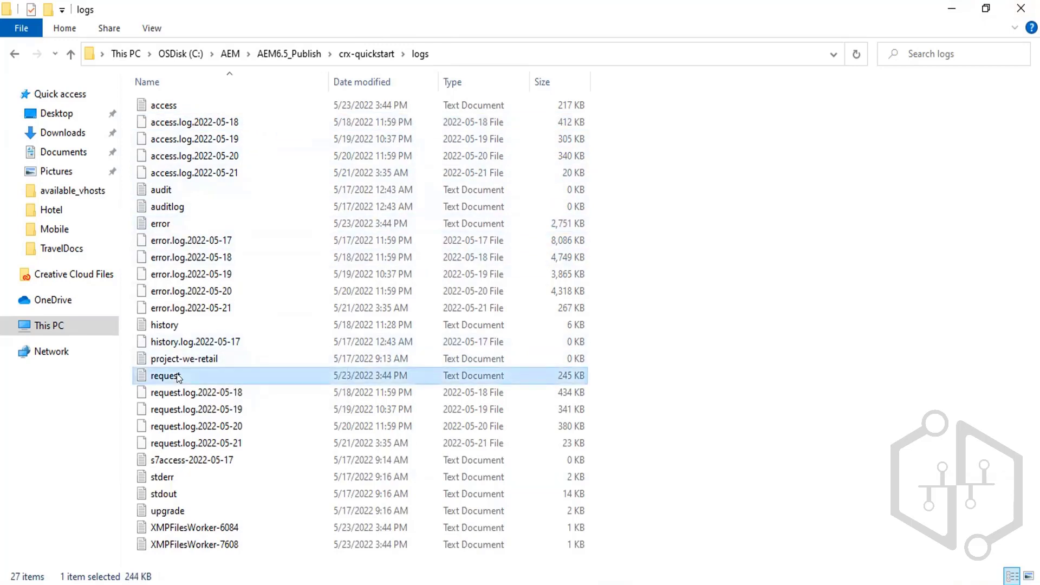
left_click(170, 192)
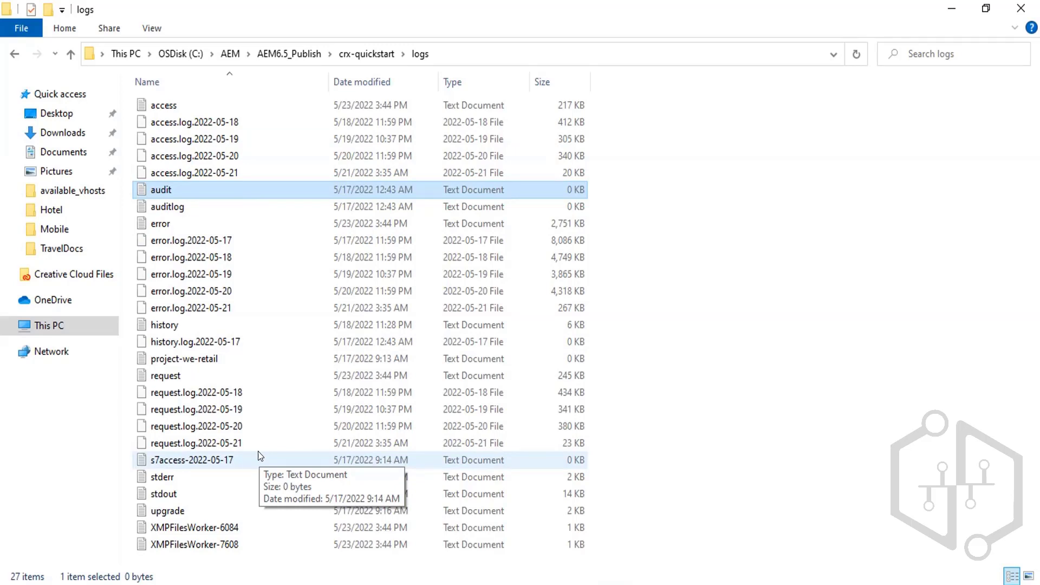
left_click(189, 376)
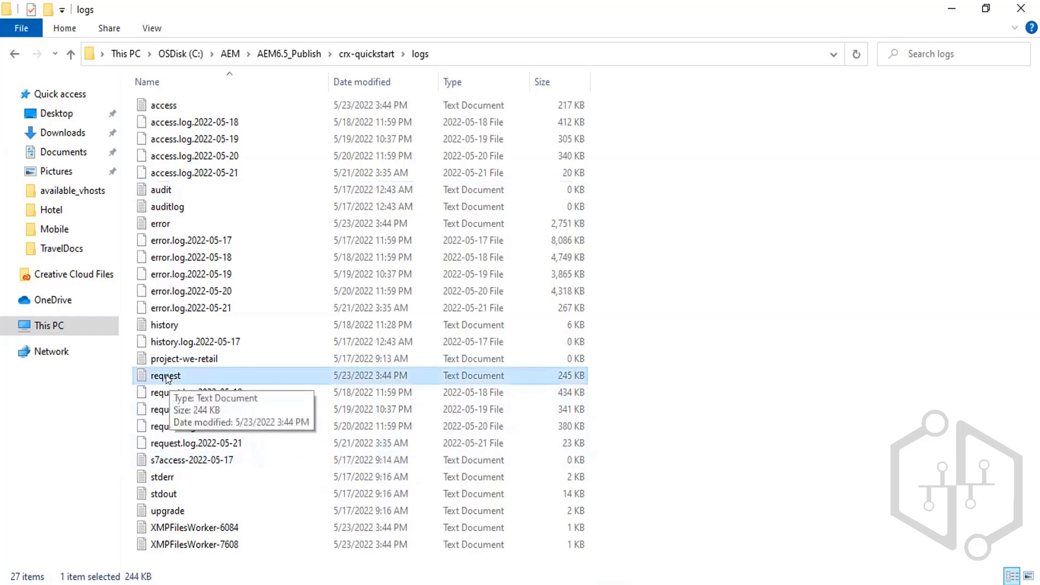
left_click_drag(166, 377, 416, 365)
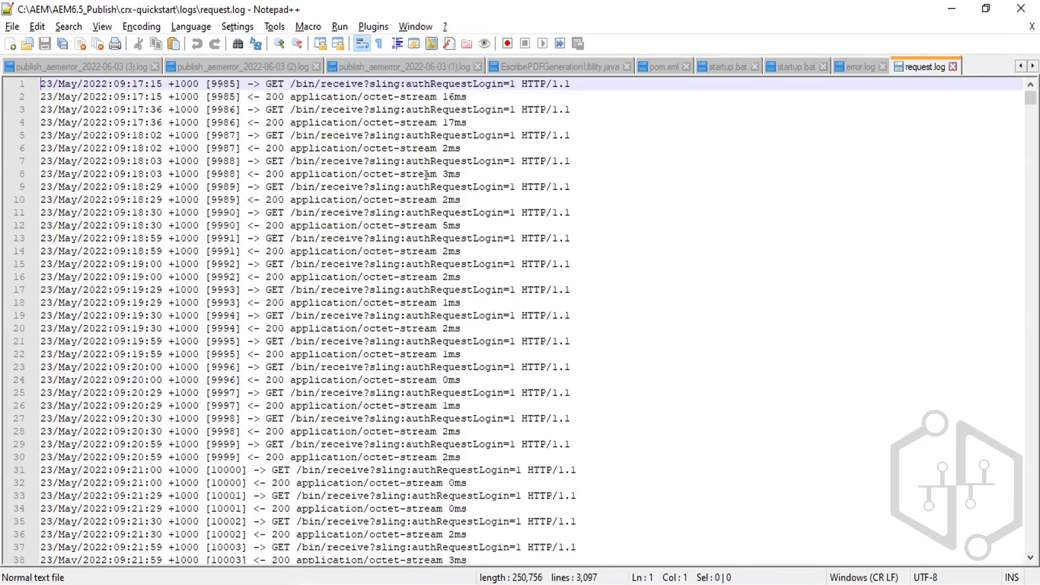
Examine the 13:01:30 GET entry on line 1795, highlighting its timestamp, request ID 10882 and requested path.
left_click(1022, 97)
left_click_drag(1031, 98, 955, 352)
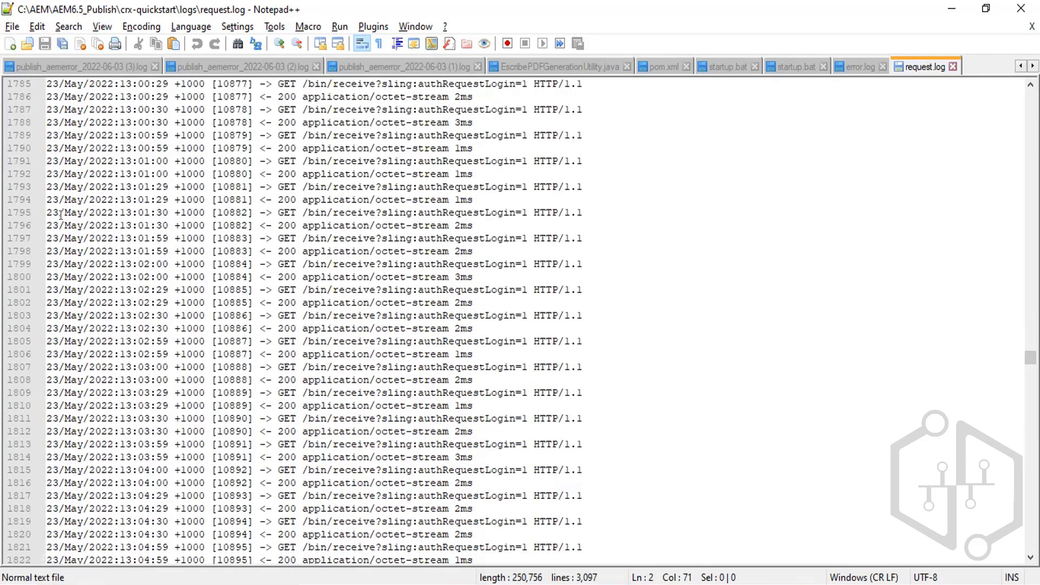
left_click_drag(62, 213, 142, 220)
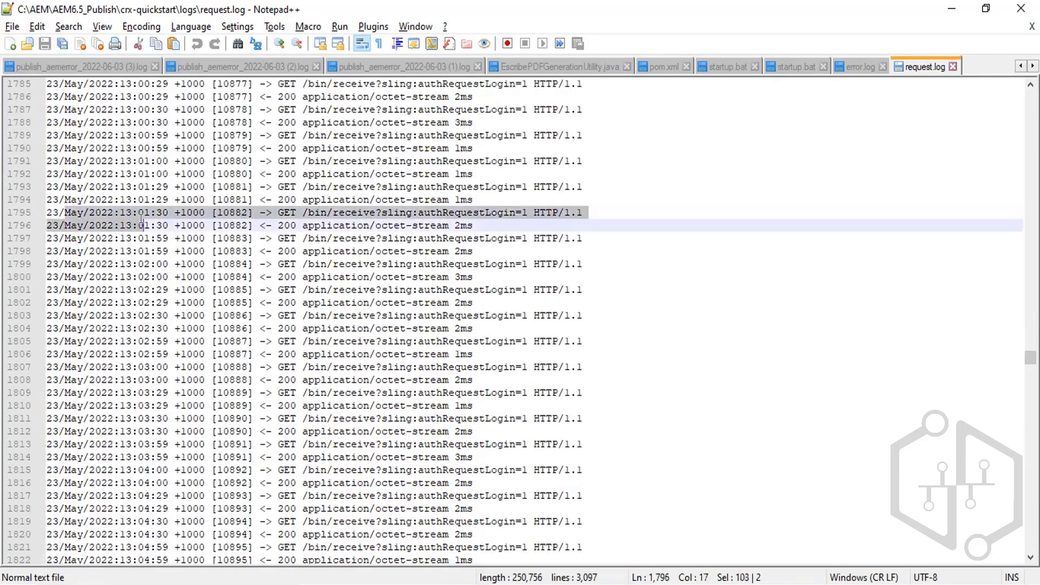
left_click(242, 208)
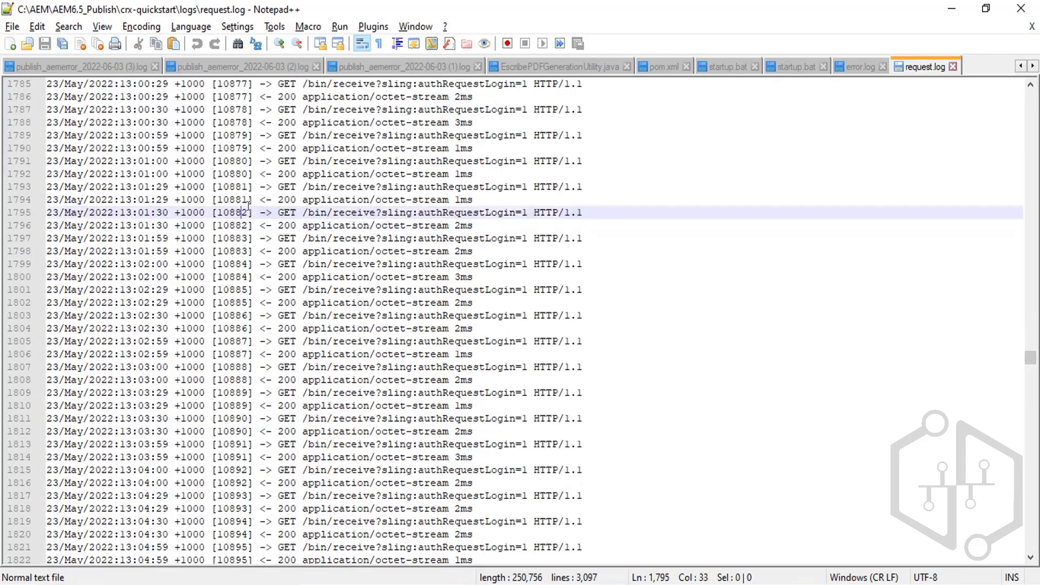
key("shift+Right")
left_click_drag(216, 212, 205, 212)
double_click(226, 213)
left_click_drag(261, 213, 521, 212)
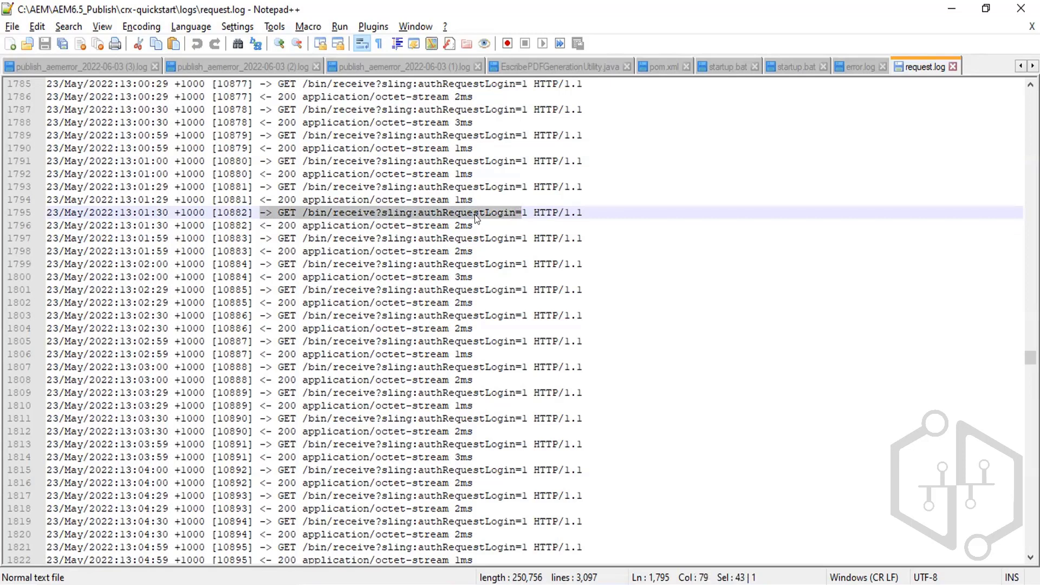
Match request ID 10882 to its response on line 1796 and examine the status code, content type and response time.
left_click(254, 225)
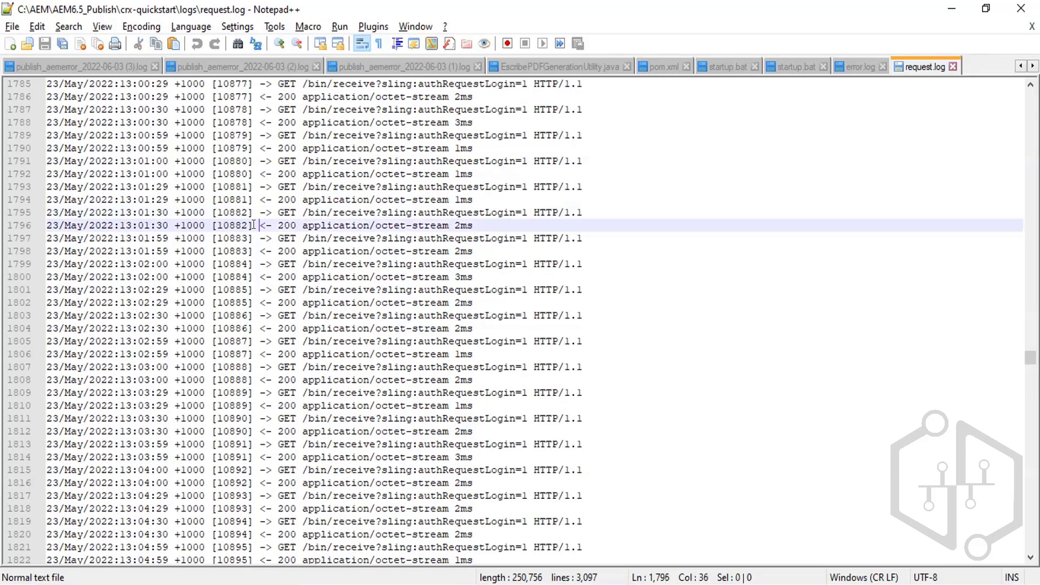
double_click(225, 213)
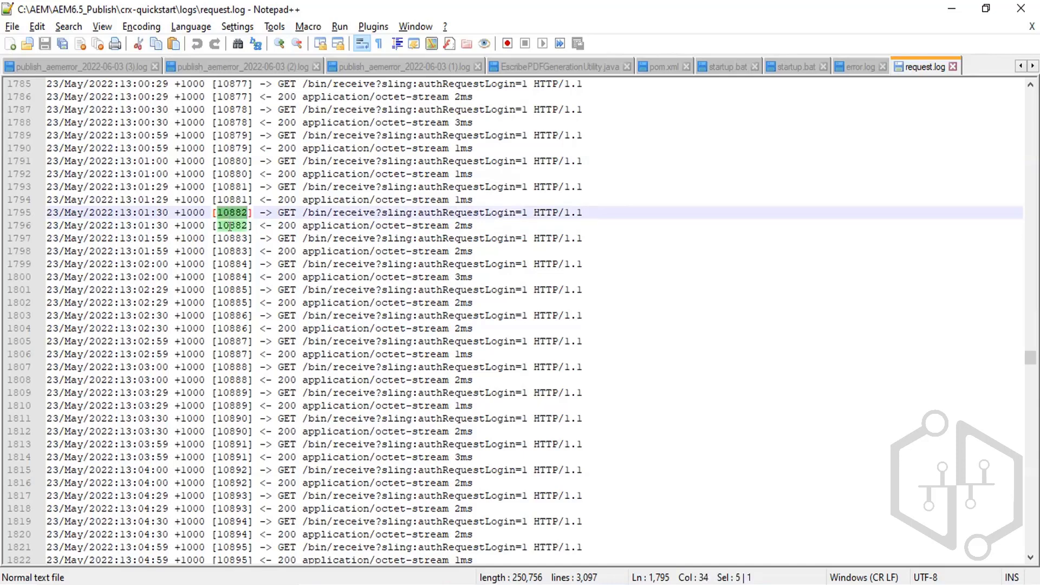
double_click(266, 224)
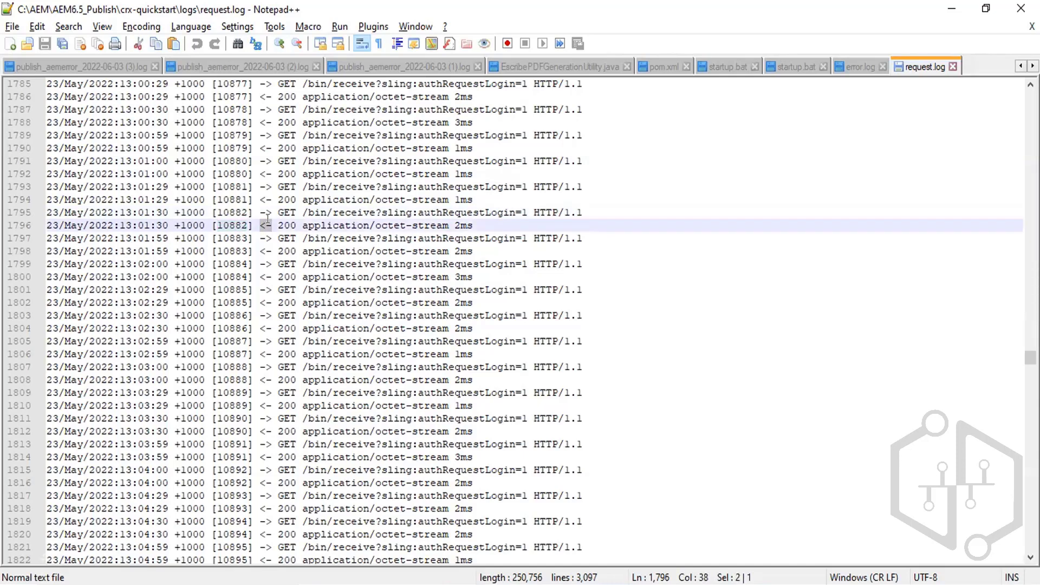
double_click(288, 225)
left_click(300, 220)
left_click_drag(300, 221, 443, 221)
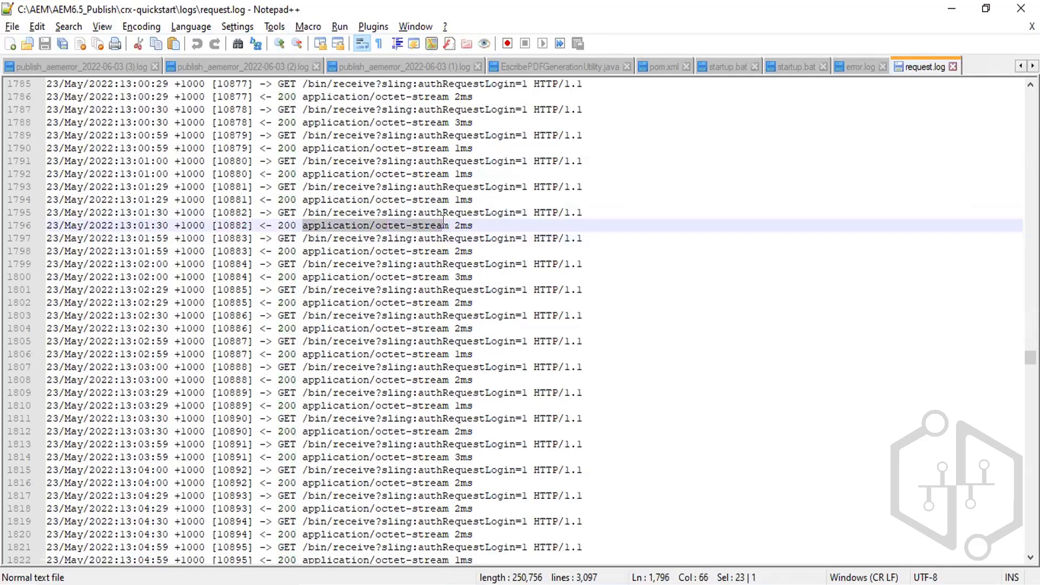
double_click(469, 223)
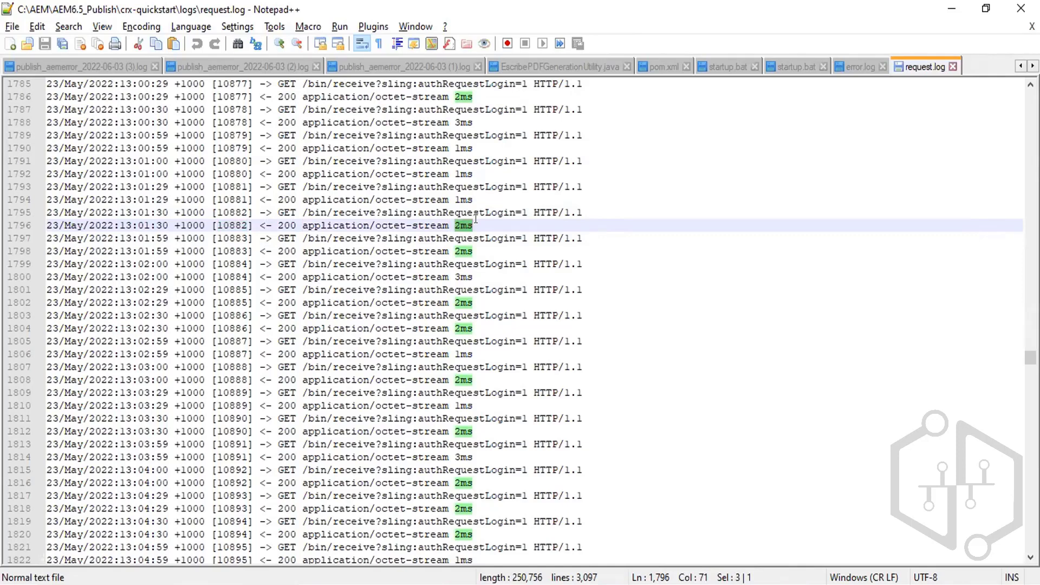
Examine the request and response pair with ID 10891, highlighting the shared ID, the status code and the response time.
right_click(219, 443)
left_click(219, 443)
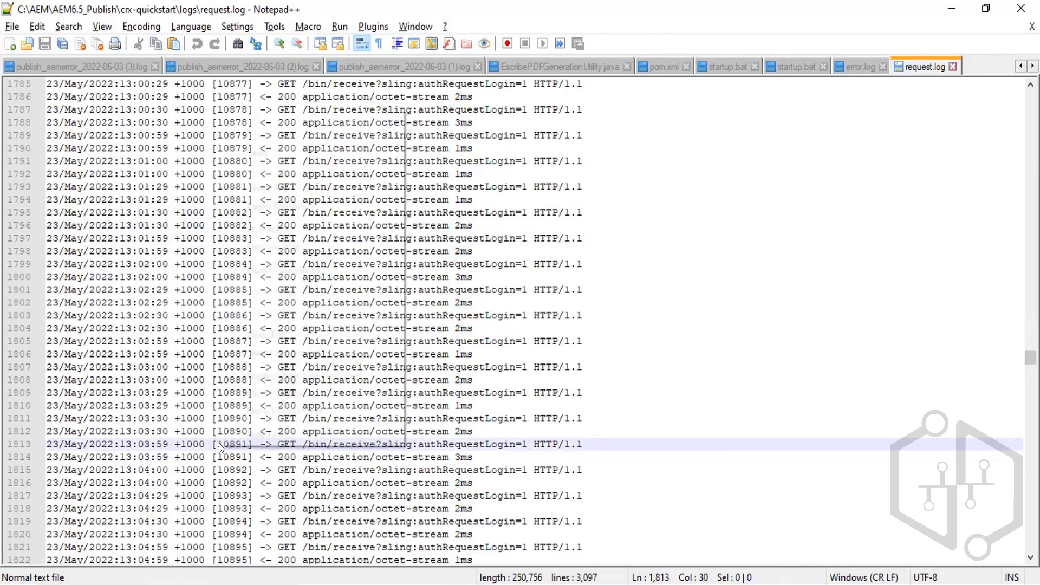
double_click(219, 443)
left_click(218, 443)
left_click(233, 444)
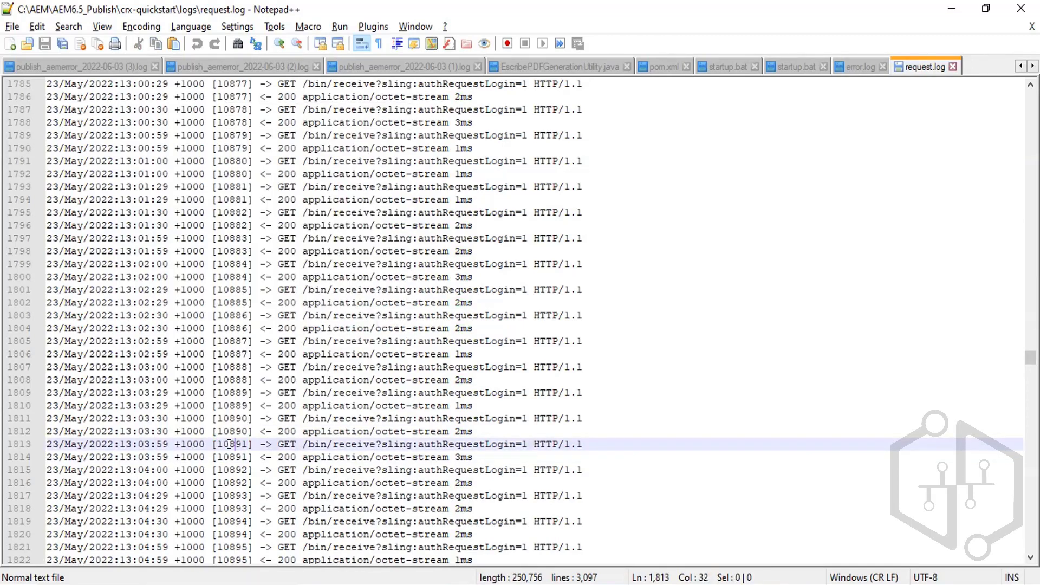
double_click(230, 443)
double_click(231, 454)
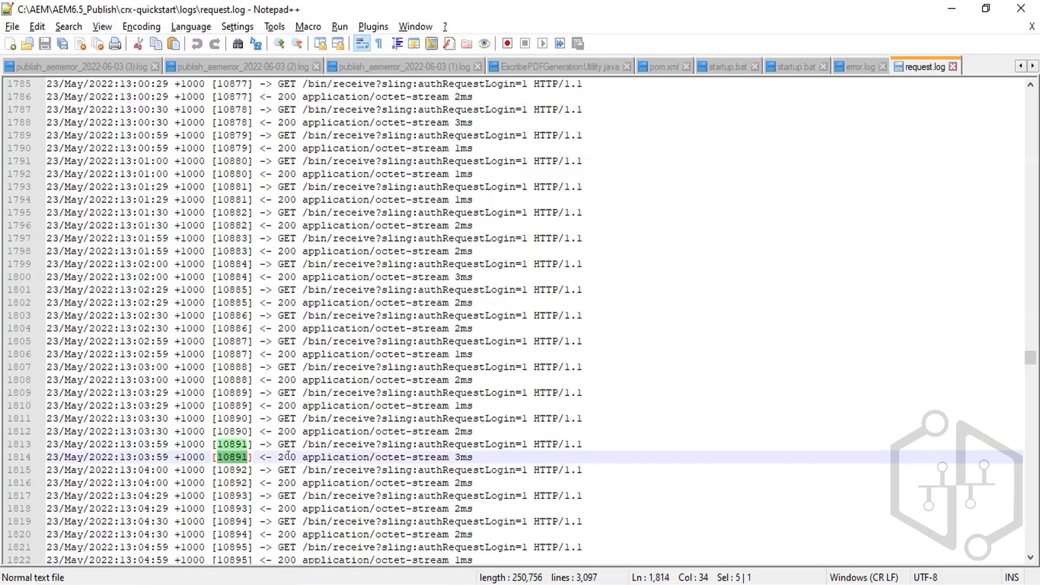
right_click(251, 459)
left_click(296, 479)
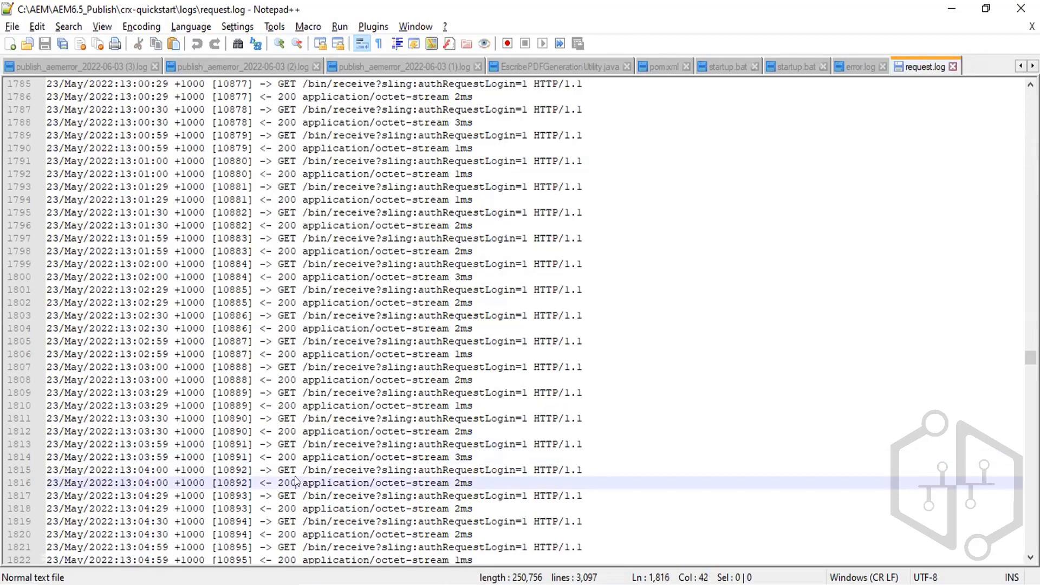
right_click(296, 480)
left_click(276, 455)
double_click(291, 453)
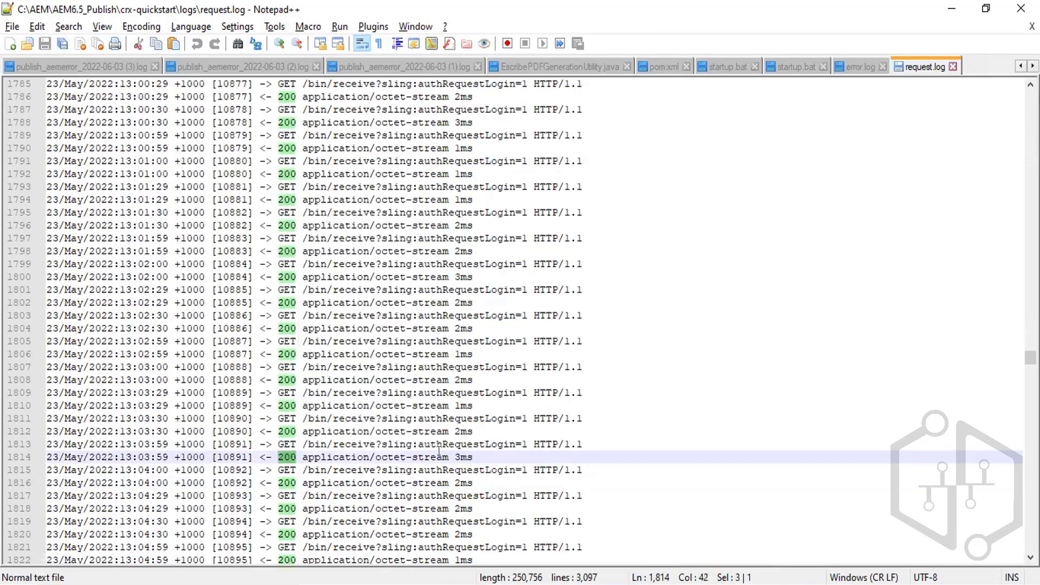
double_click(469, 456)
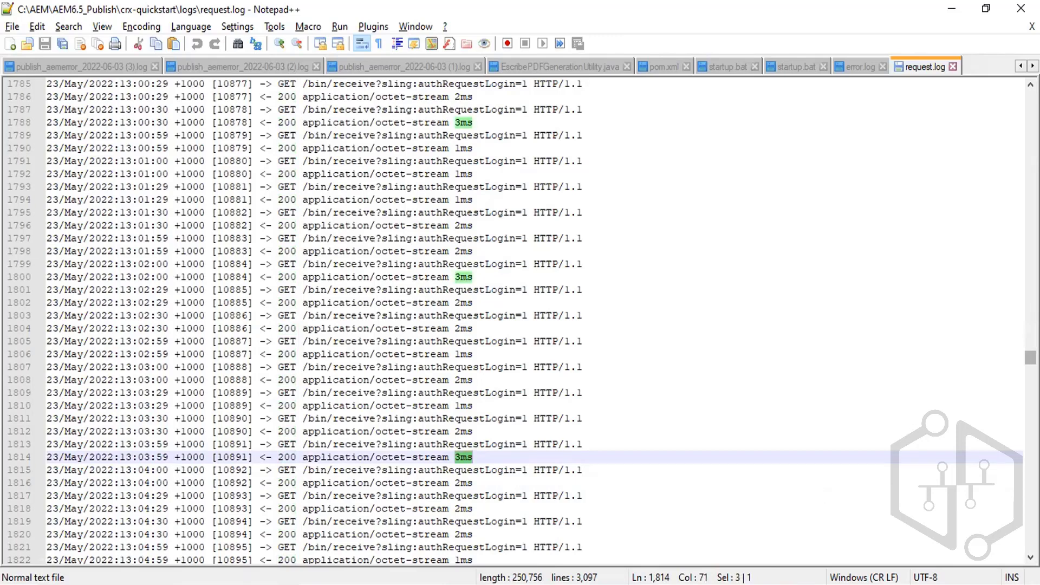
Examine the 13:14:59 entries further down the log, matching request ID 10935 with its response line.
right_click(1031, 379)
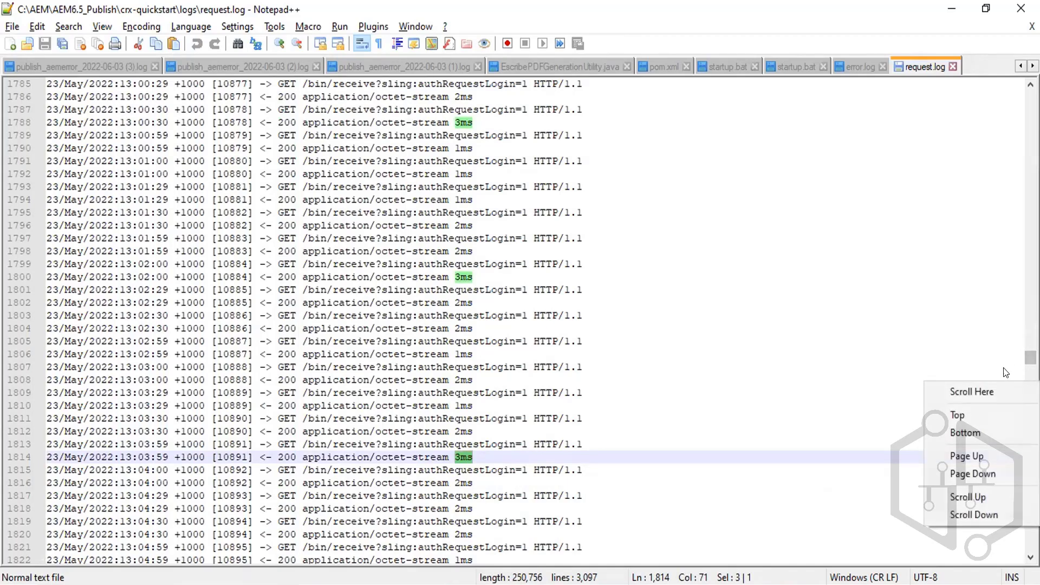
left_click(1018, 347)
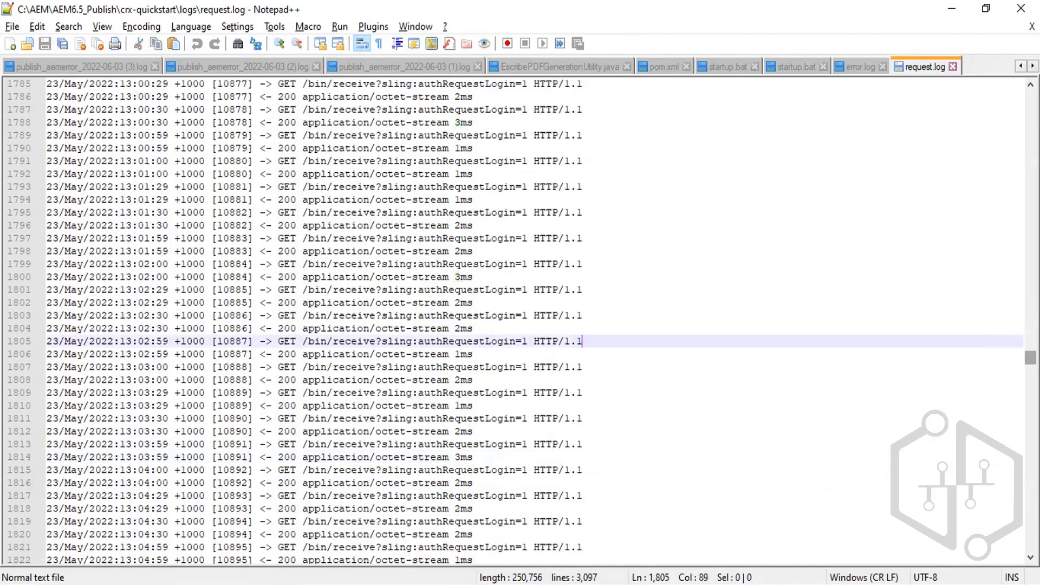
scroll(373, 412, "down", 20)
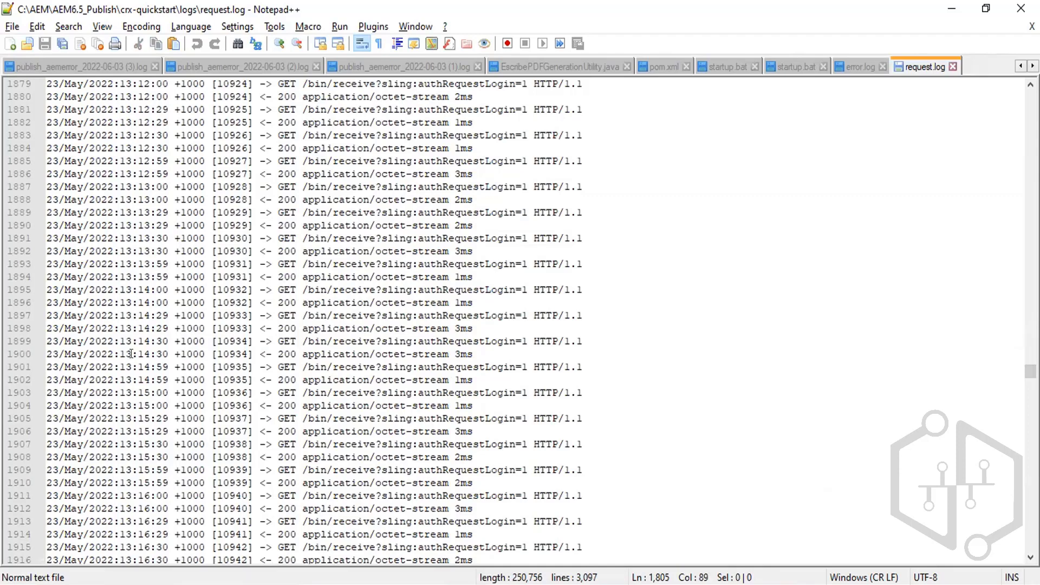
double_click(218, 368)
right_click(216, 370)
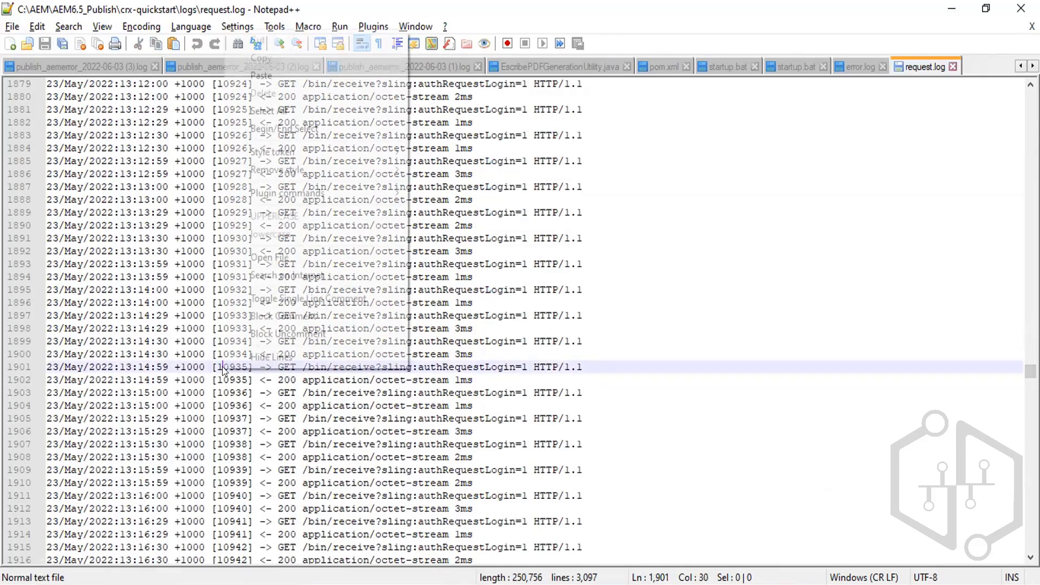
key("Escape")
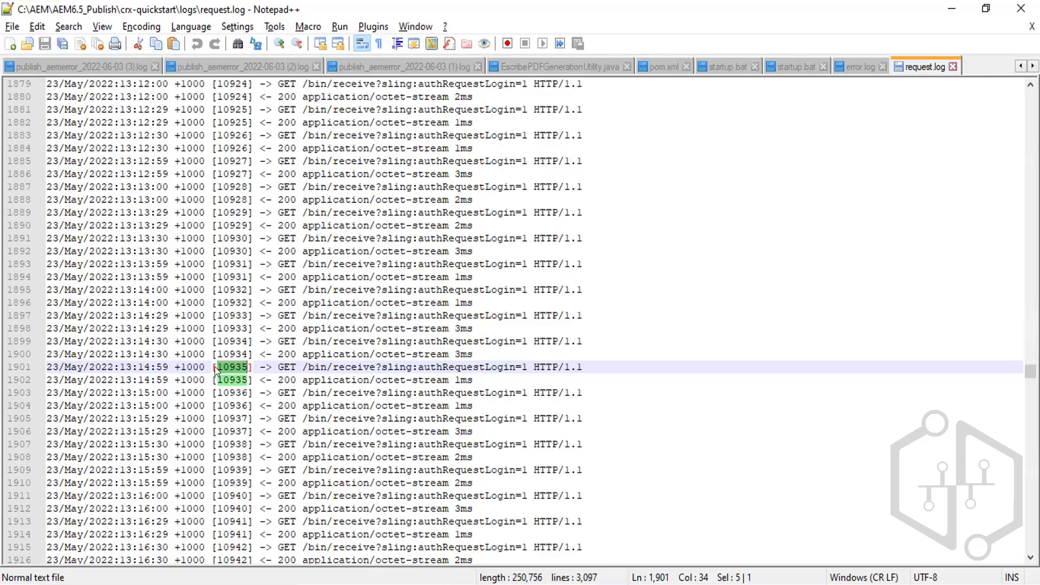
right_click(222, 378)
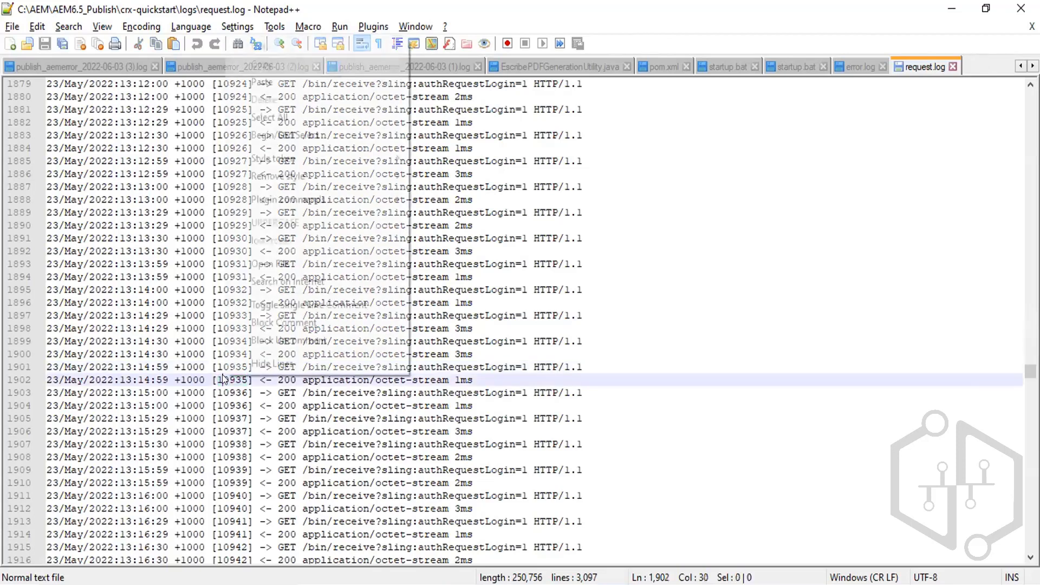
left_click(220, 372)
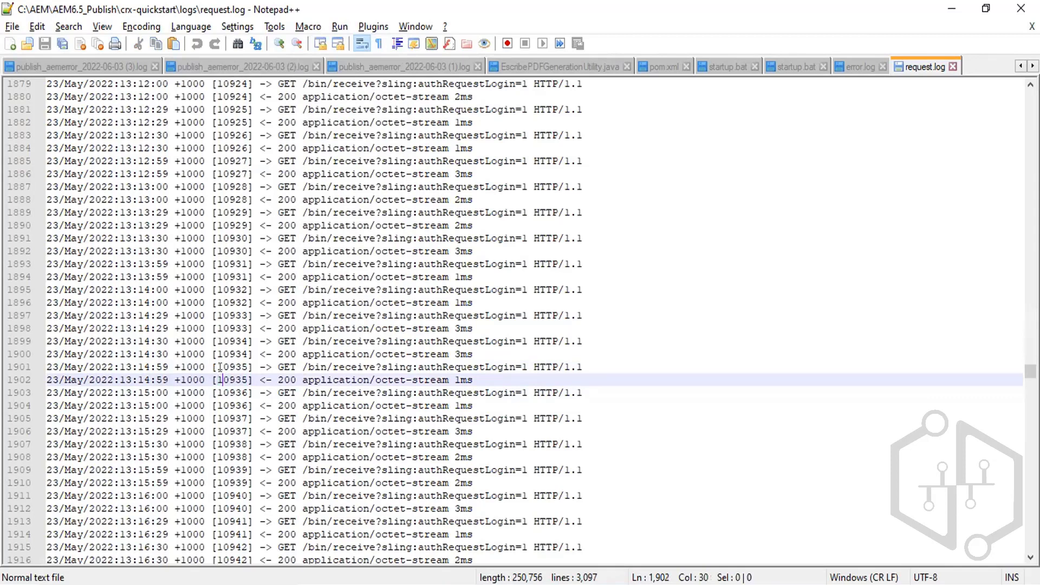
double_click(222, 367)
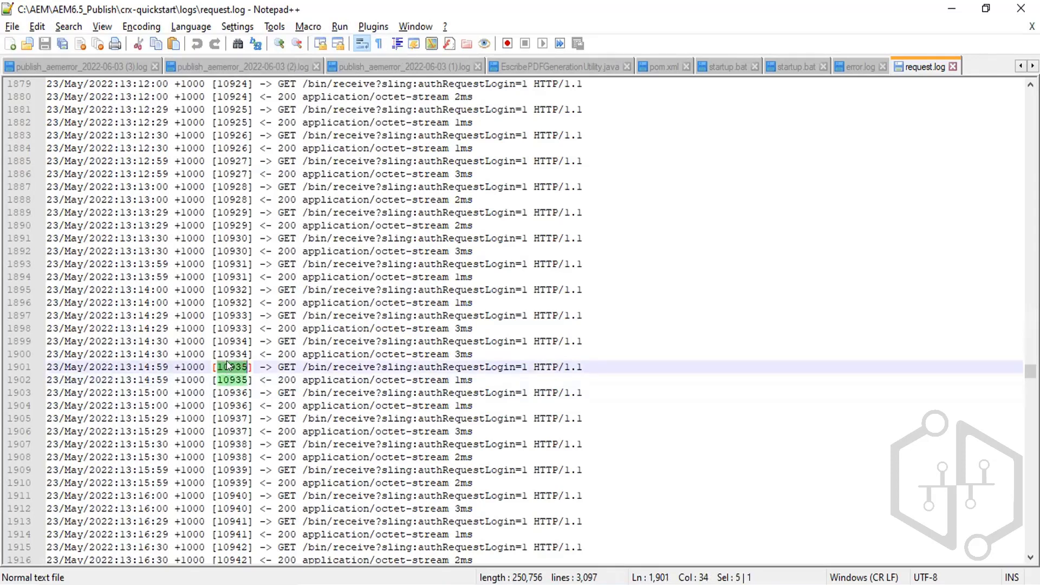
right_click(260, 368)
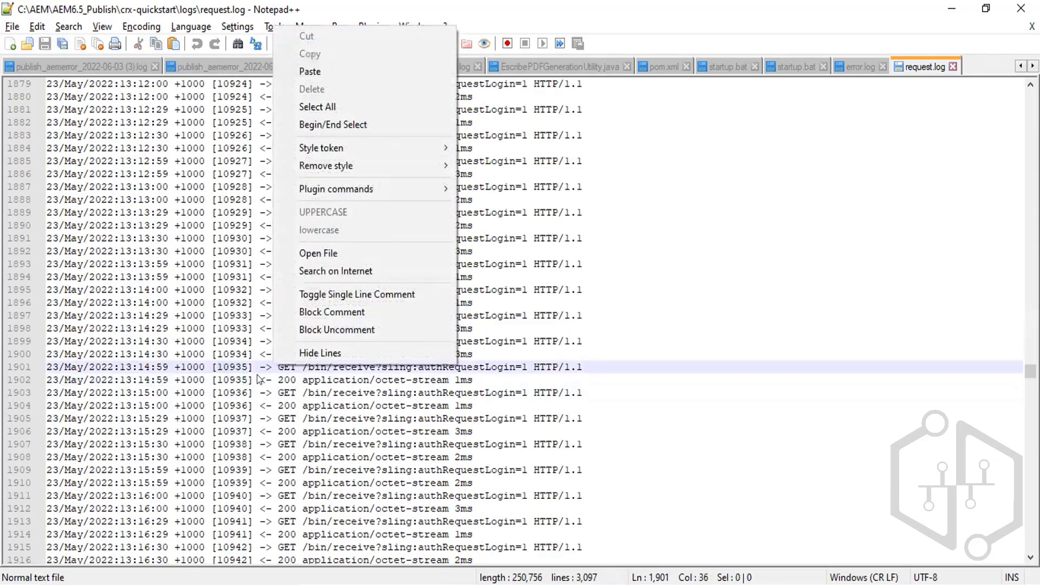
left_click(259, 380)
left_click_drag(260, 380, 402, 398)
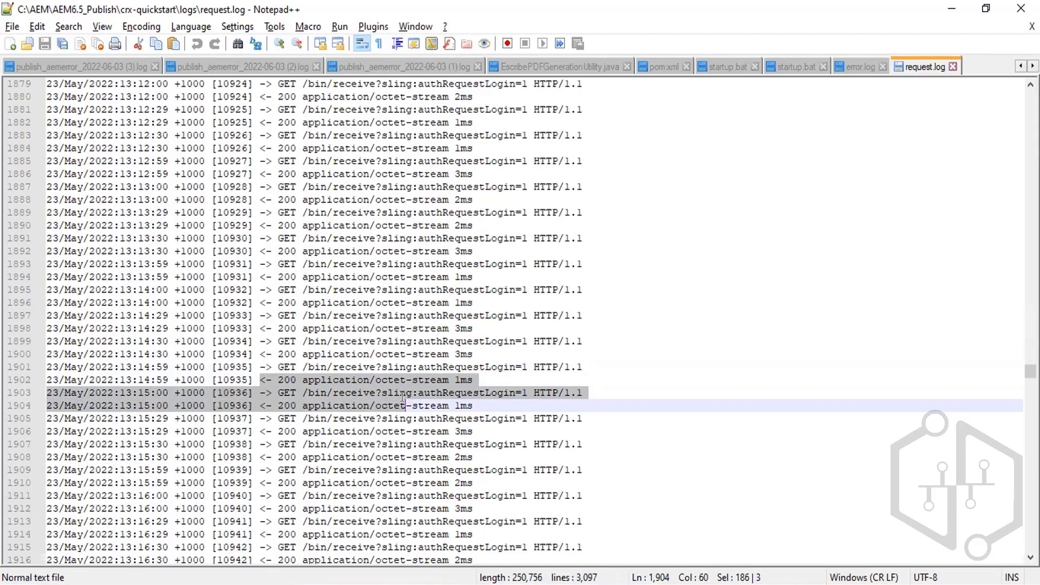
Return to the logs folder in File Explorer and select the audit log.
left_click(950, 5)
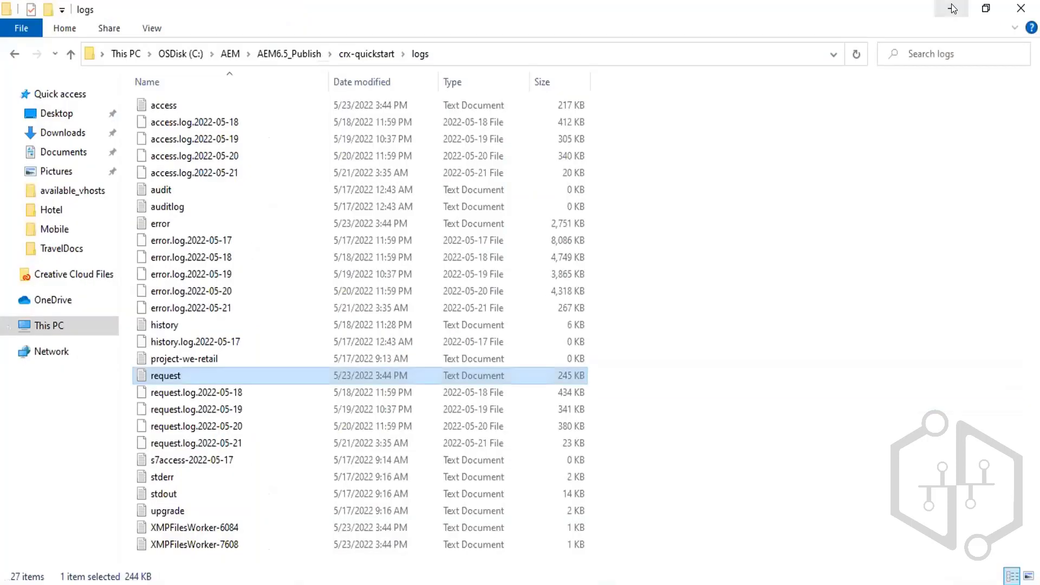
left_click(270, 195)
left_click(194, 201)
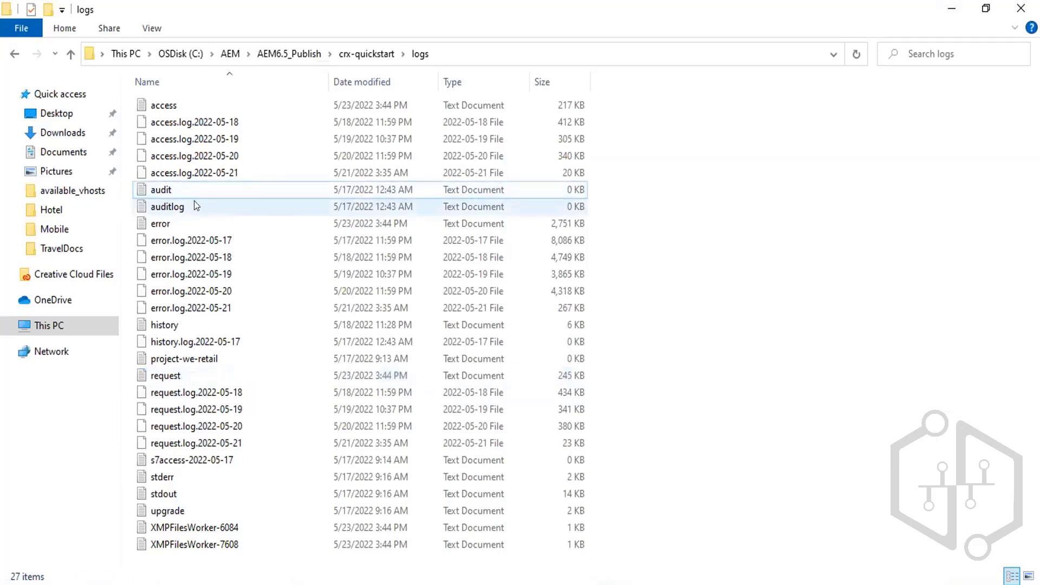
right_click(194, 202)
left_click(153, 189)
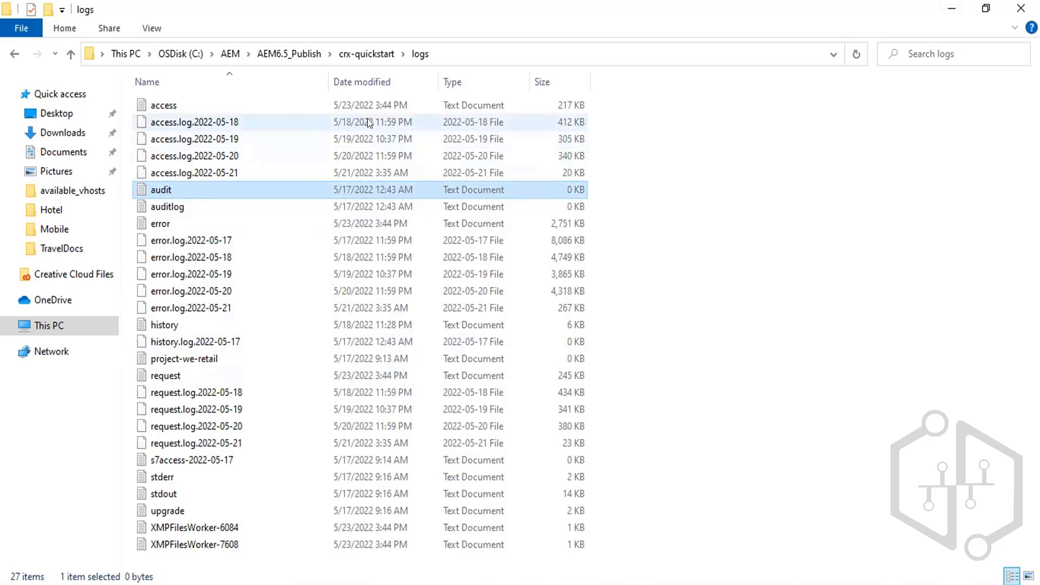
Try to open the access log from the logs folder in Notepad++.
left_click(220, 99)
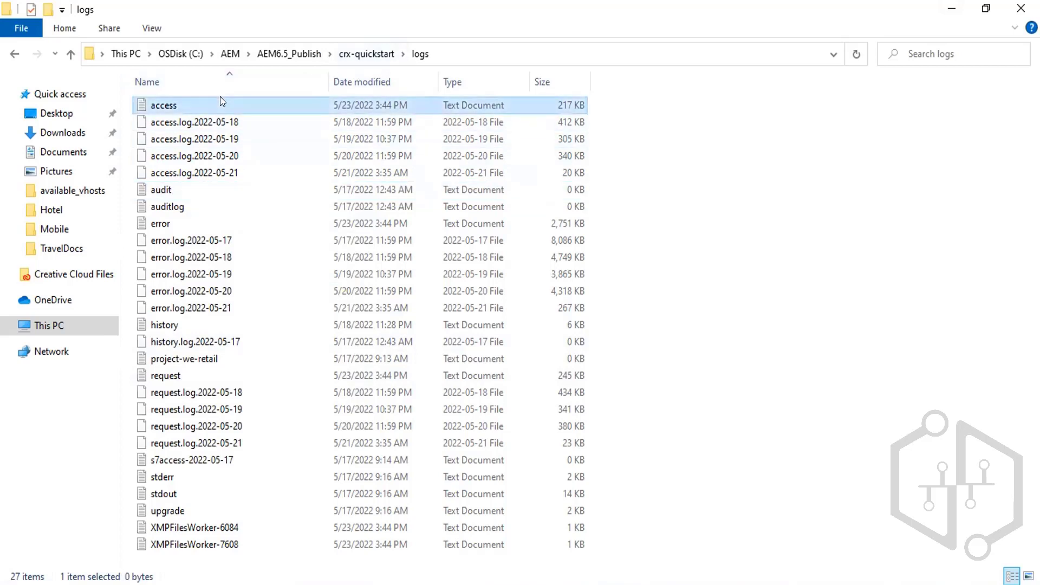
left_click_drag(200, 97, 475, 575)
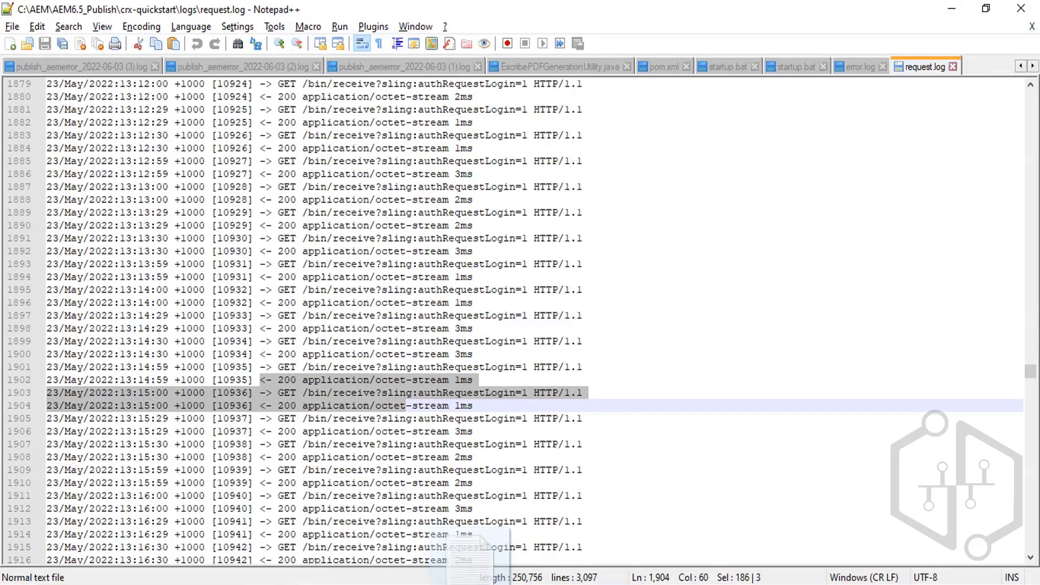
left_click_drag(471, 584, 476, 583)
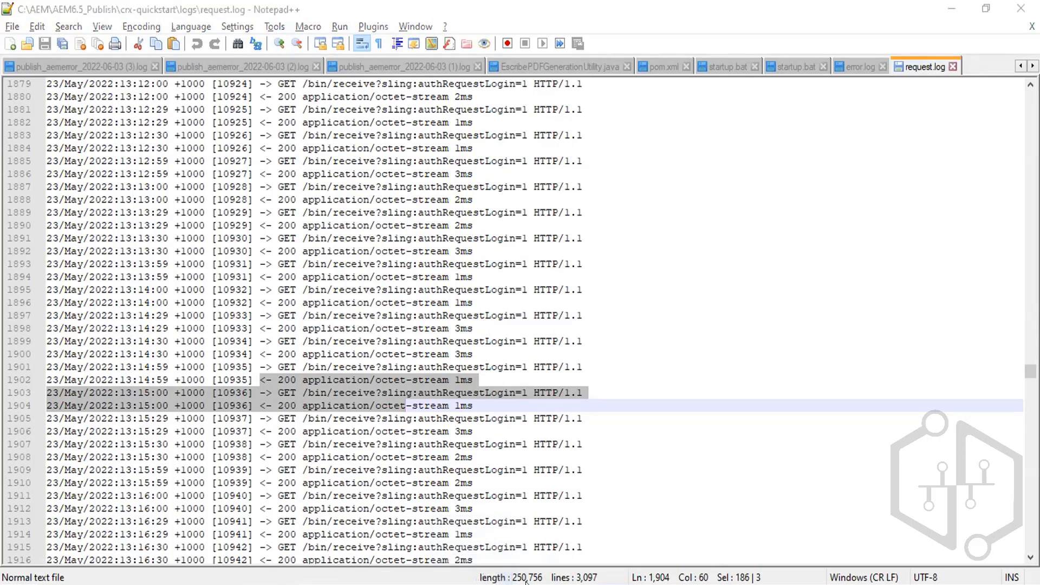
Examine the request and response pair with ID 10931 in the request log, highlighting the GET request and marking the response time.
right_click(467, 457)
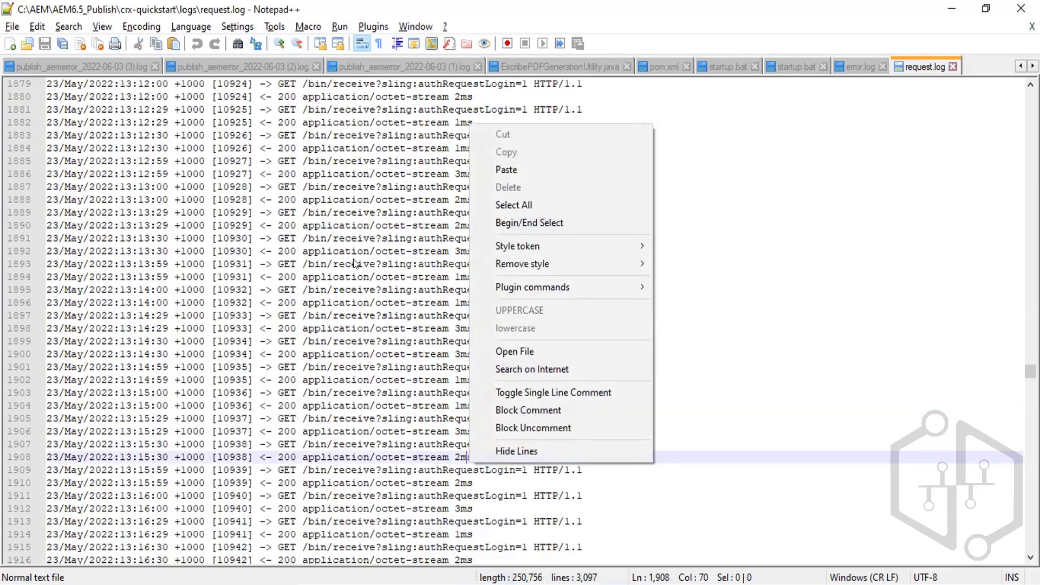
left_click(270, 263)
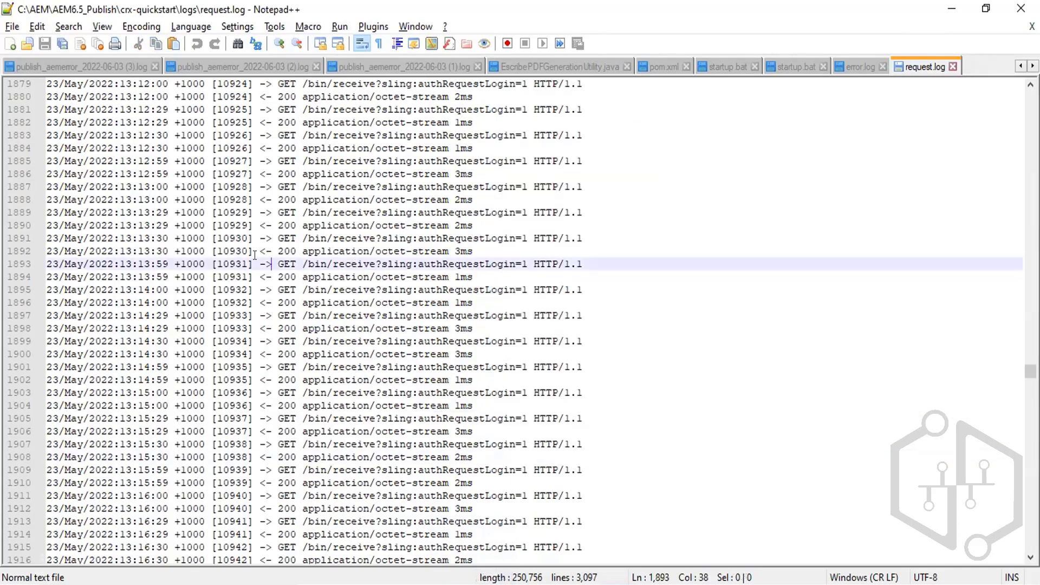
left_click_drag(261, 264, 582, 263)
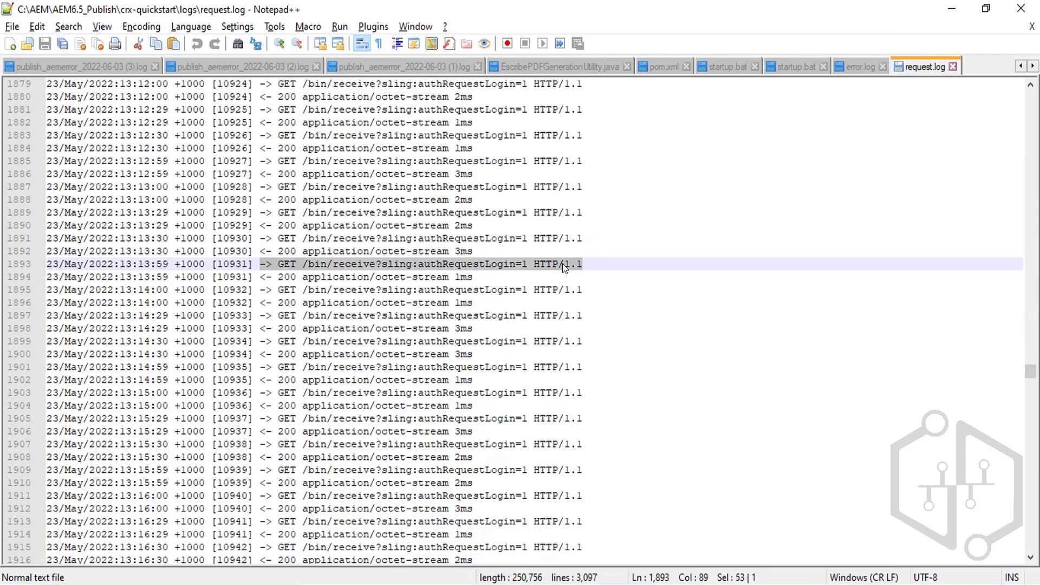
left_click(562, 263)
left_click(455, 277)
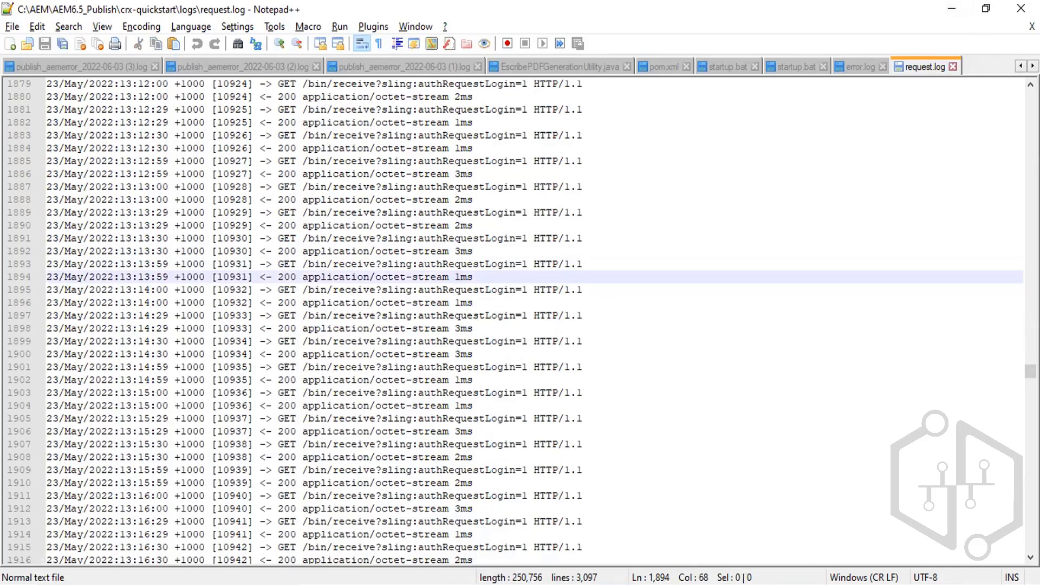
Return to the logs folder in File Explorer and open the access log in Notepad++.
mouse_move(391, 584)
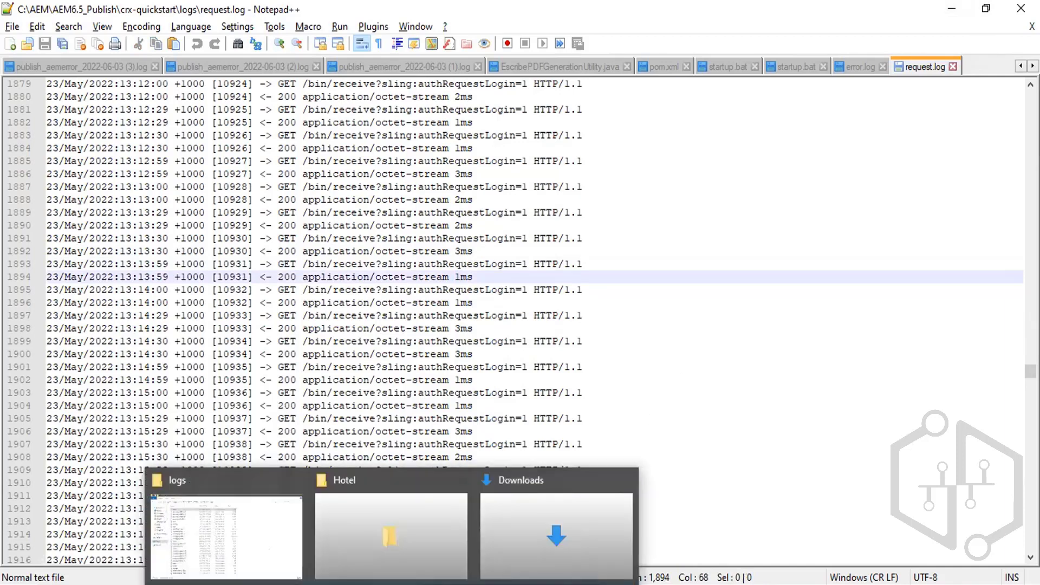
left_click(260, 508)
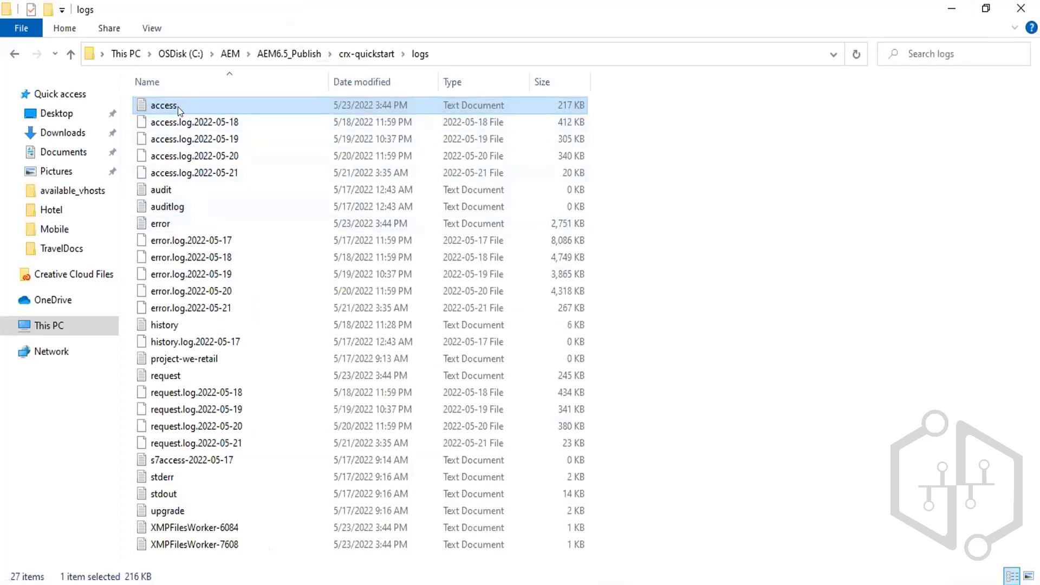
left_click_drag(177, 106, 419, 318)
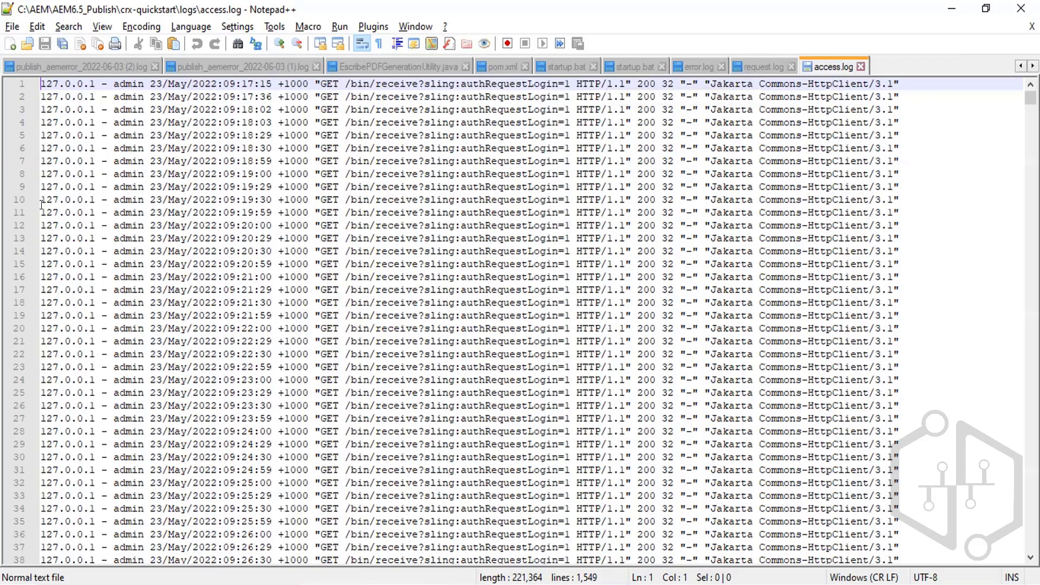
Examine line 11 of the access log, highlighting the client IP, user, timestamp and requested path, and return to the logs folder.
left_click_drag(41, 212, 90, 208)
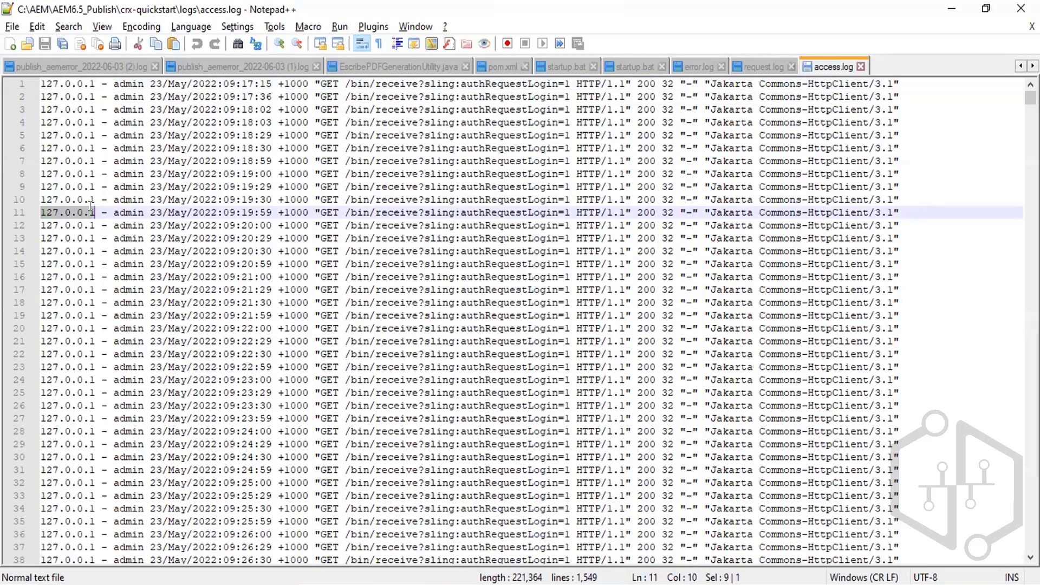
double_click(122, 212)
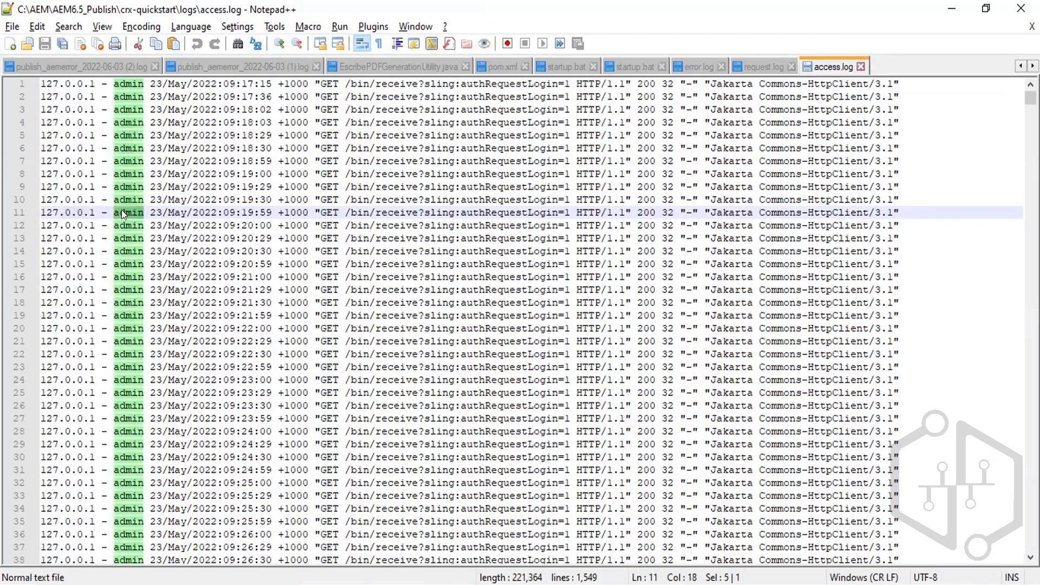
left_click_drag(162, 212, 257, 214)
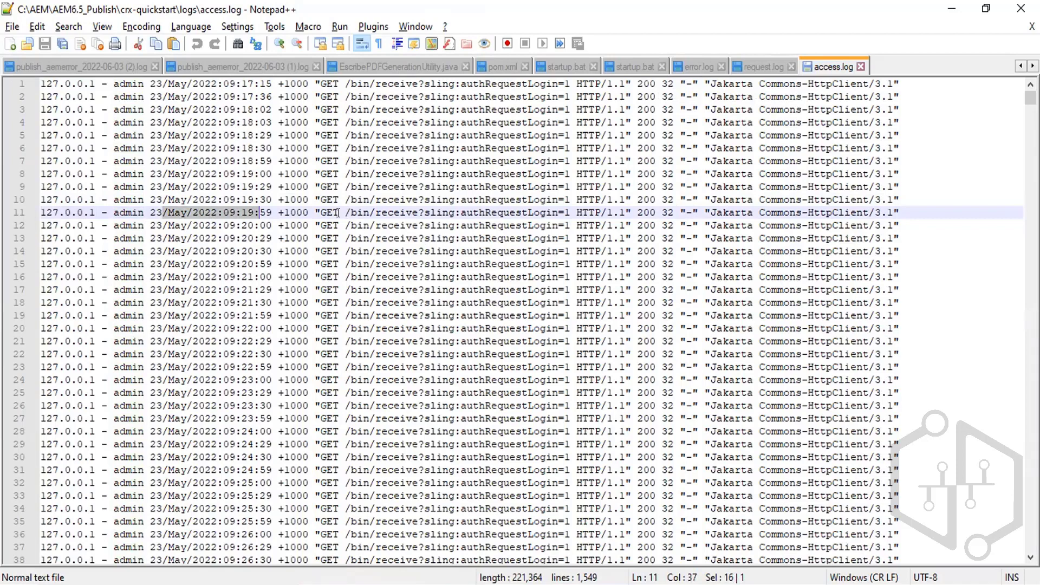
left_click_drag(342, 213, 514, 251)
left_click(982, 237)
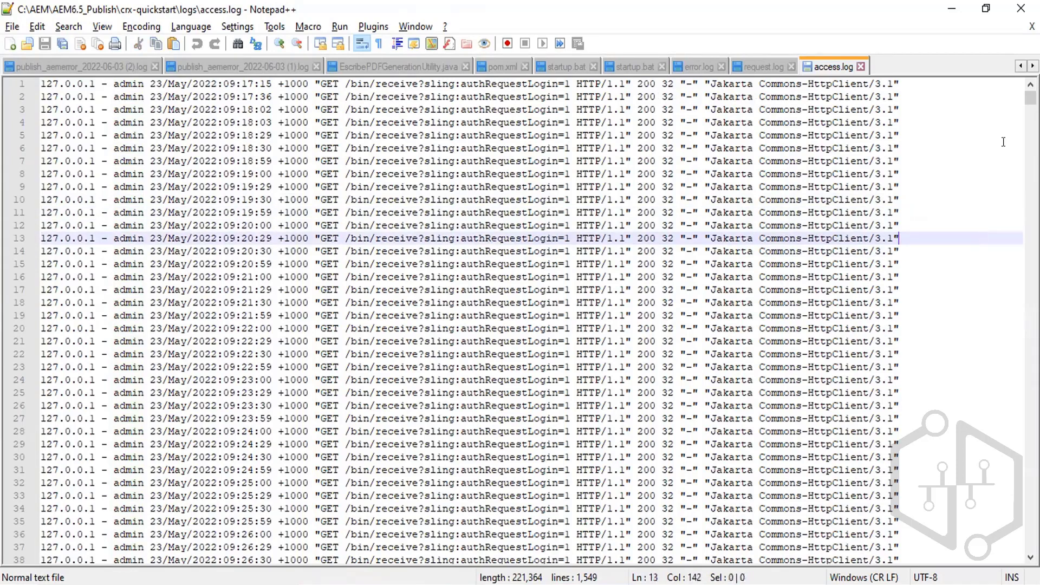
mouse_move(1030, 98)
left_mouse_down()
mouse_move(1030, 501)
mouse_move(1030, 98)
left_mouse_up()
left_click(952, 8)
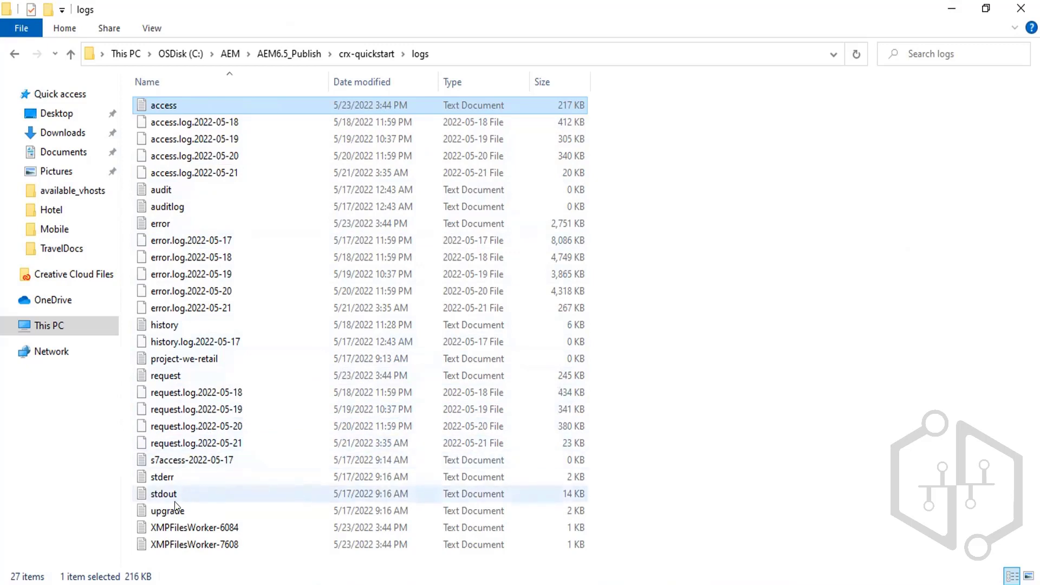
Locate the stderr and stdout logs in the logs folder and open the stderr log in Notepad++.
left_click(166, 479)
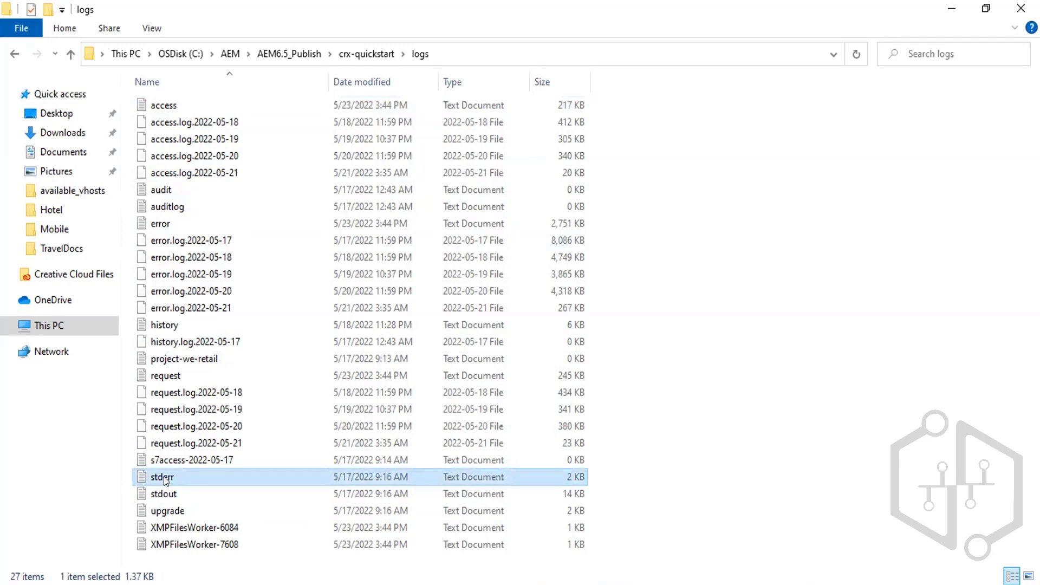
left_click(165, 493)
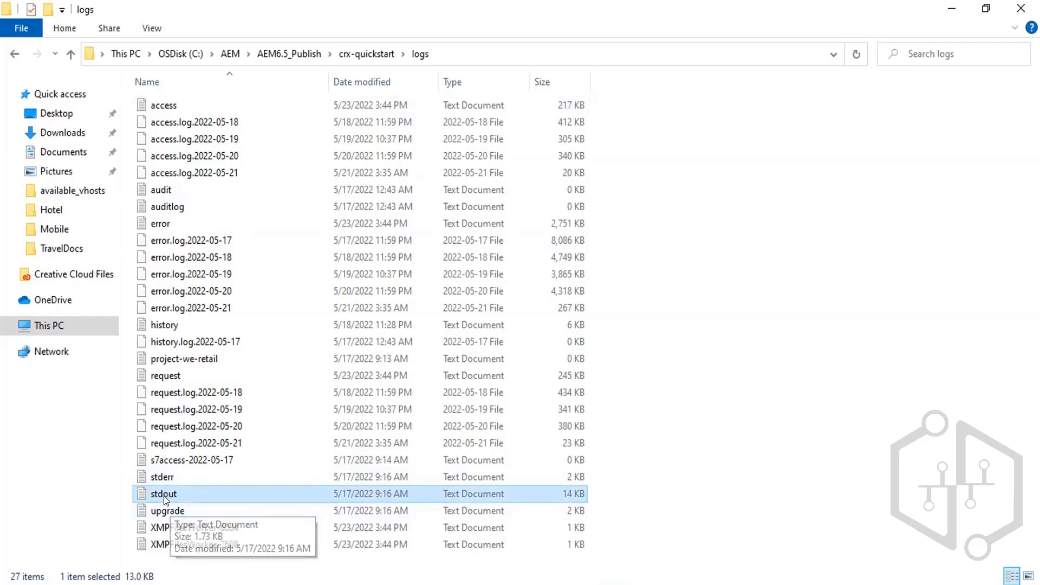
left_click(165, 477)
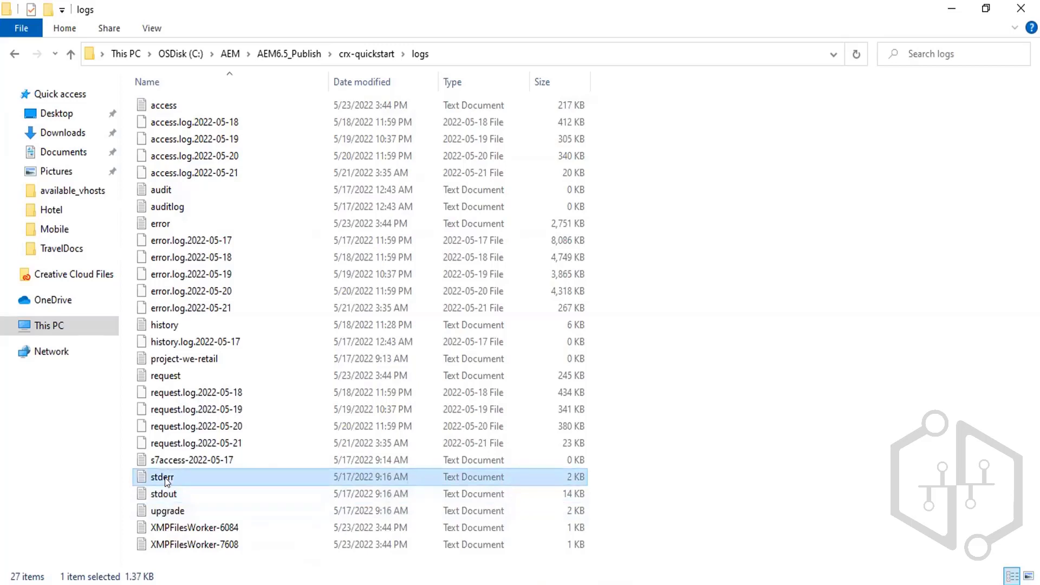
left_click_drag(161, 477, 420, 348)
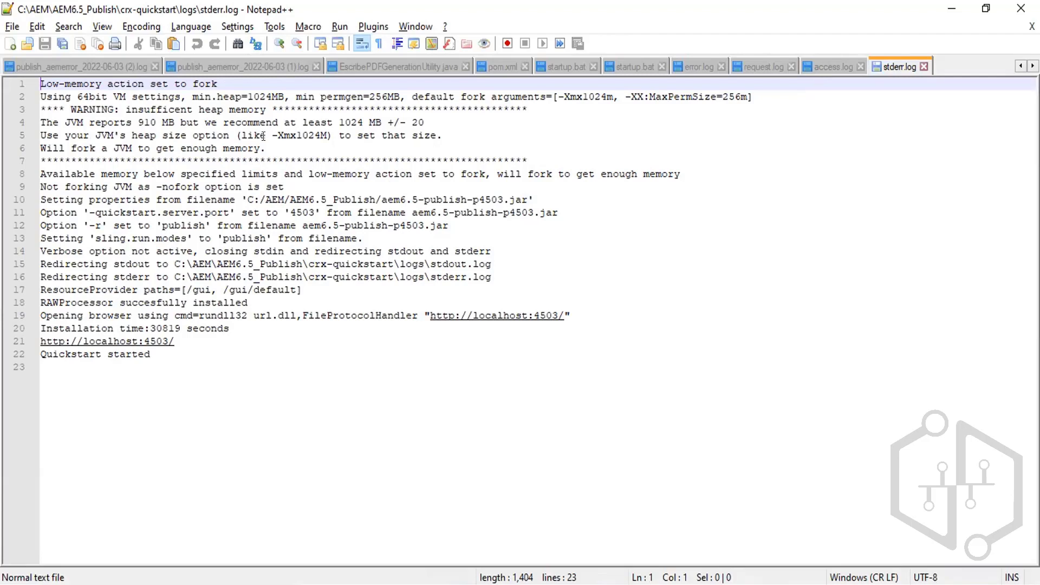
Highlight the heap memory warning on line 3 and the available memory message on line 8 of the stderr log, then return to File Explorer.
left_click_drag(102, 110, 313, 112)
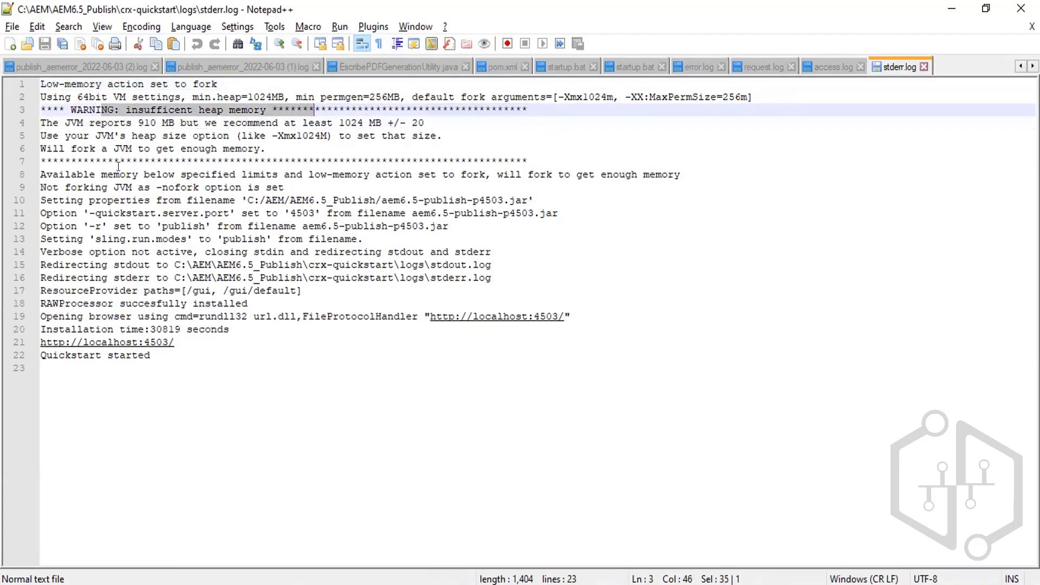
left_click_drag(119, 169, 574, 169)
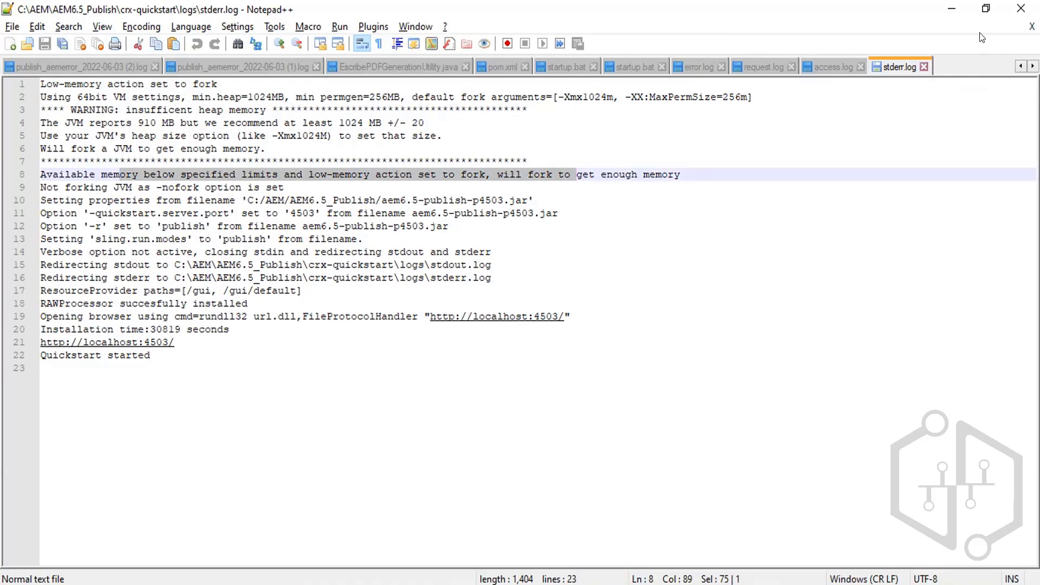
left_click(954, 12)
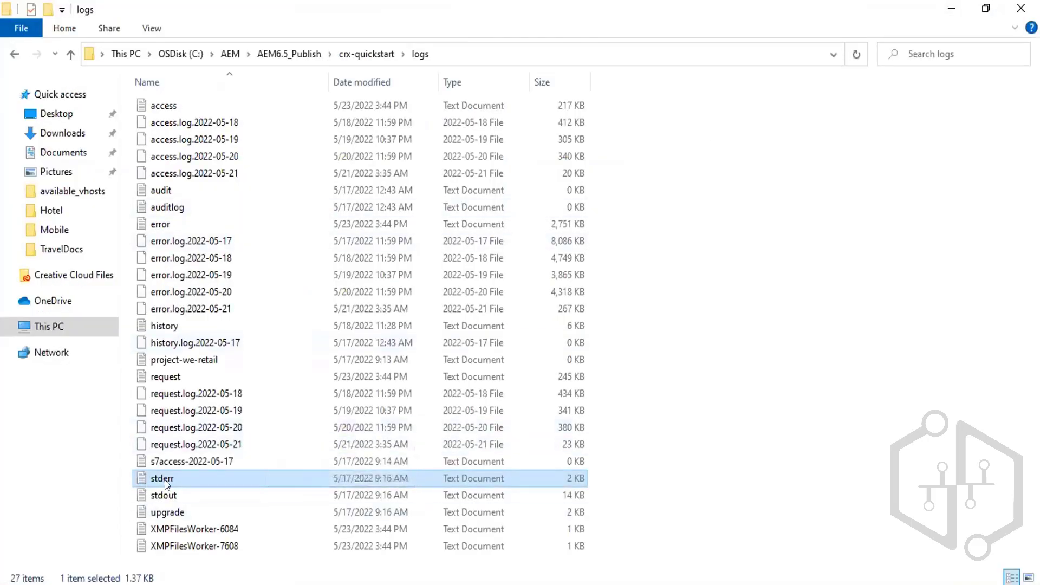
Select the stdout log, switch to the startup.bat Command Prompt window and highlight its startup output down to the stdout redirection line.
left_click(174, 496)
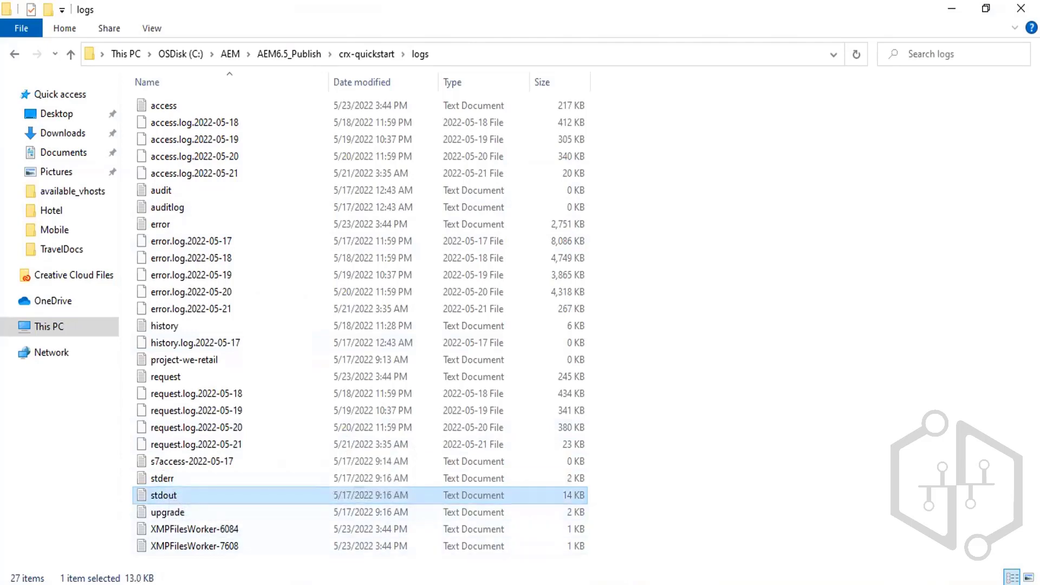
mouse_move(692, 584)
left_click(617, 559)
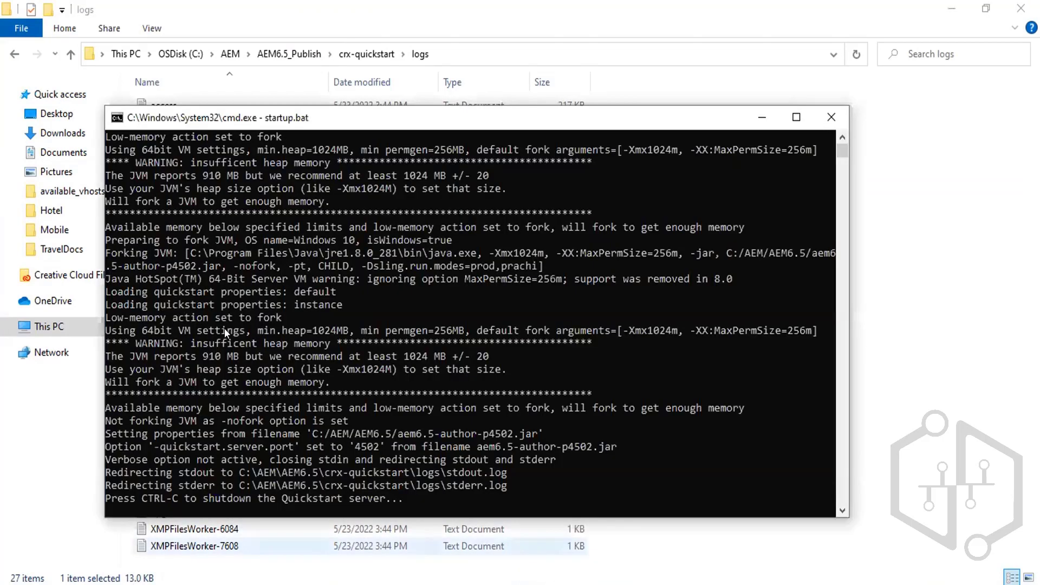
left_click_drag(151, 183, 455, 472)
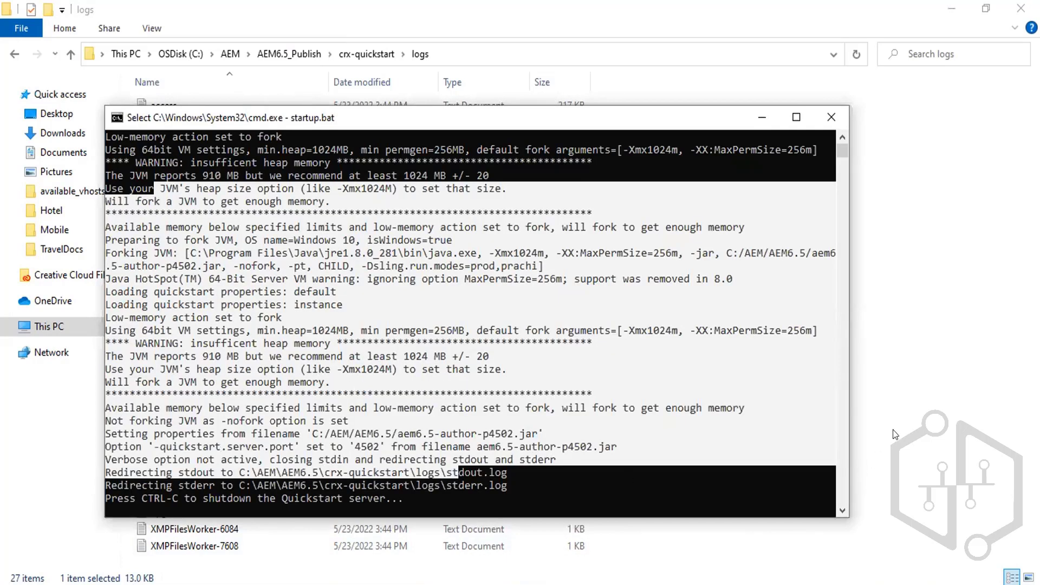
left_click(896, 434)
Open the stdout log from the logs folder in Notepad++ and view its entries through to the end.
left_click(162, 495)
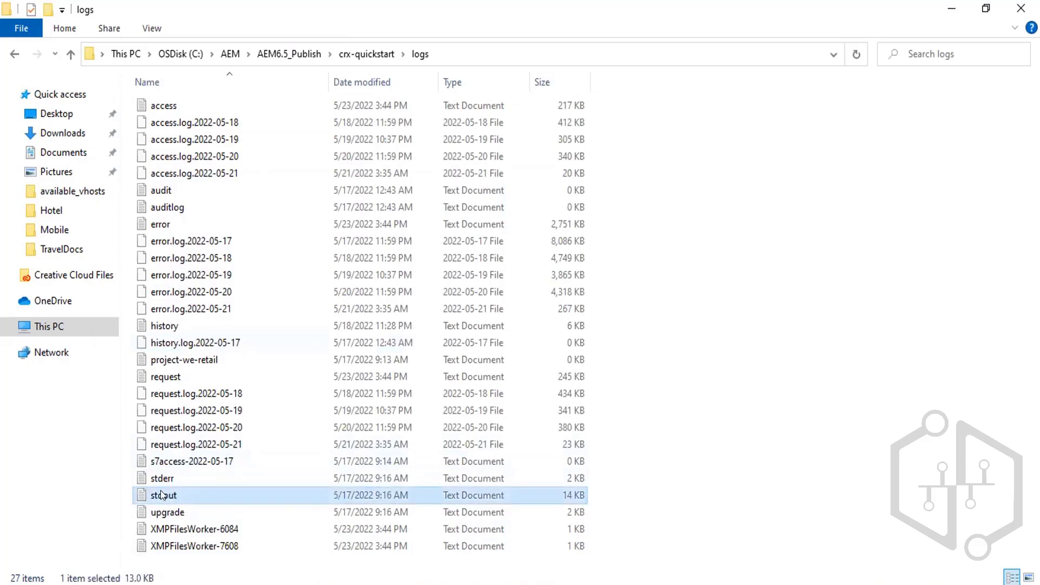
left_click_drag(162, 495, 477, 524)
left_click_drag(466, 582, 433, 461)
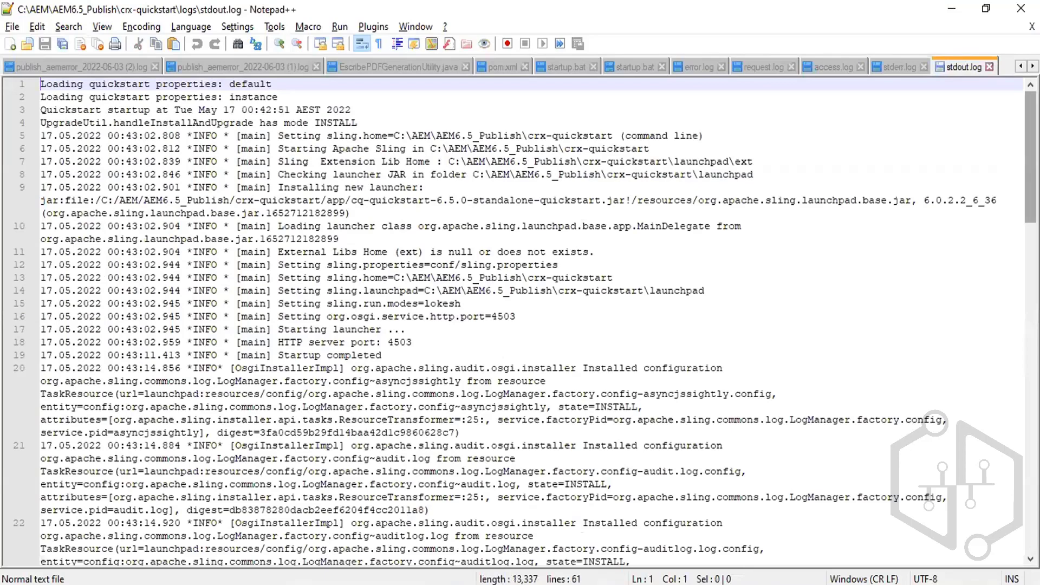
left_click_drag(1030, 212, 1031, 542)
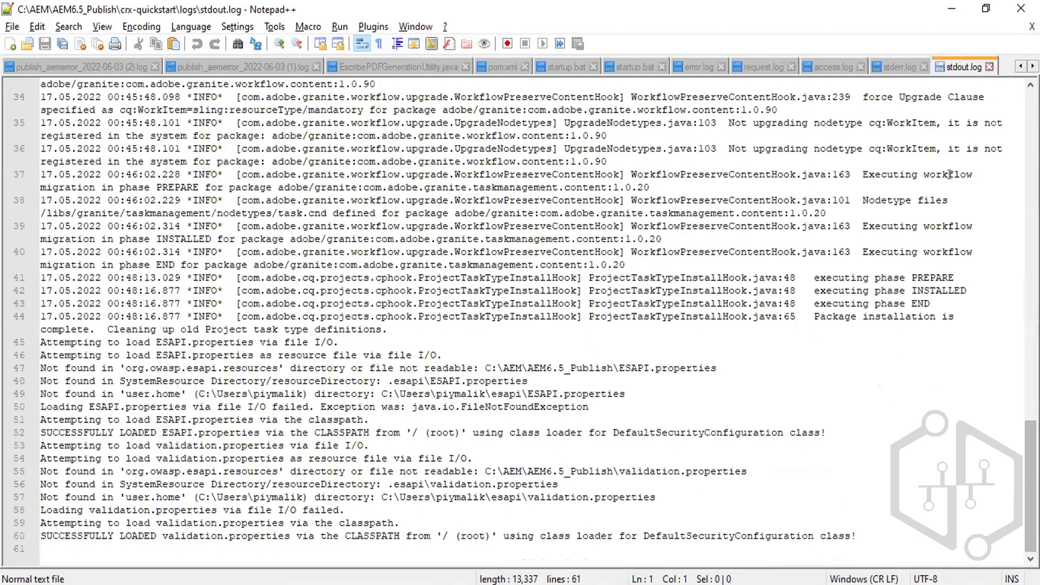
Close the stdout, stderr, access and request logs in Notepad++ and return to the logs folder.
left_click(988, 67)
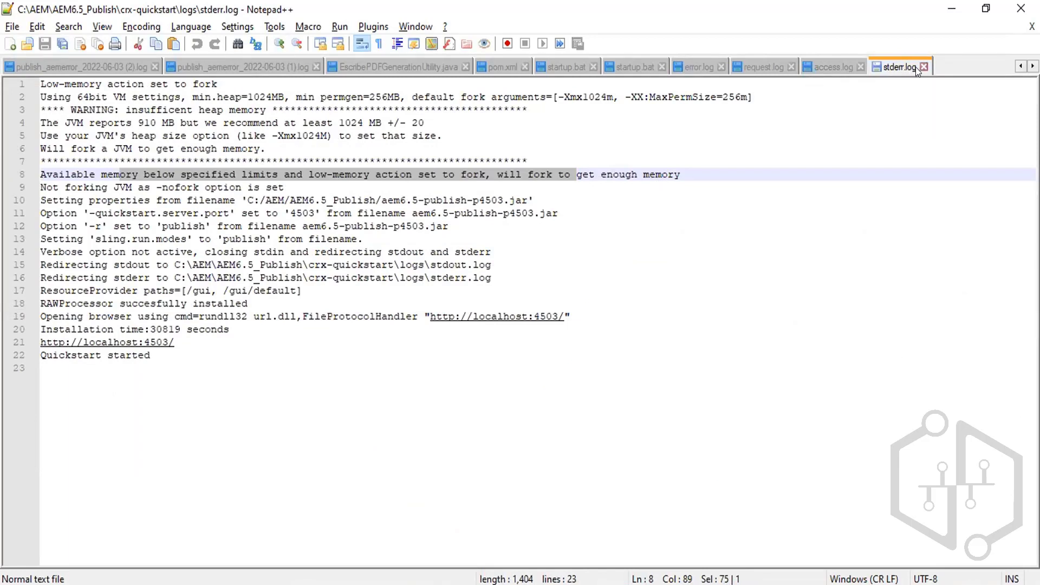
left_click(923, 67)
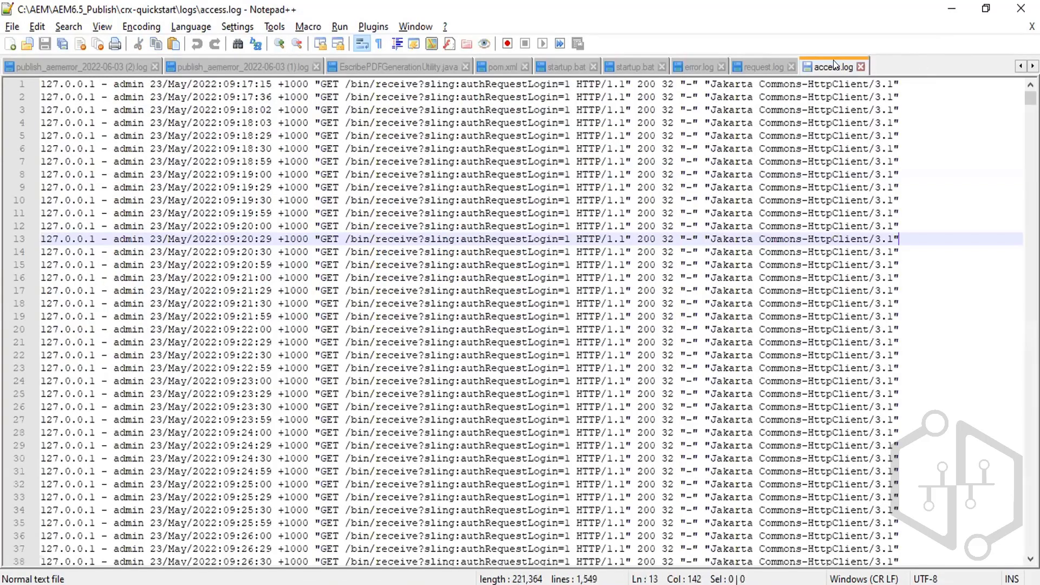
left_click(861, 67)
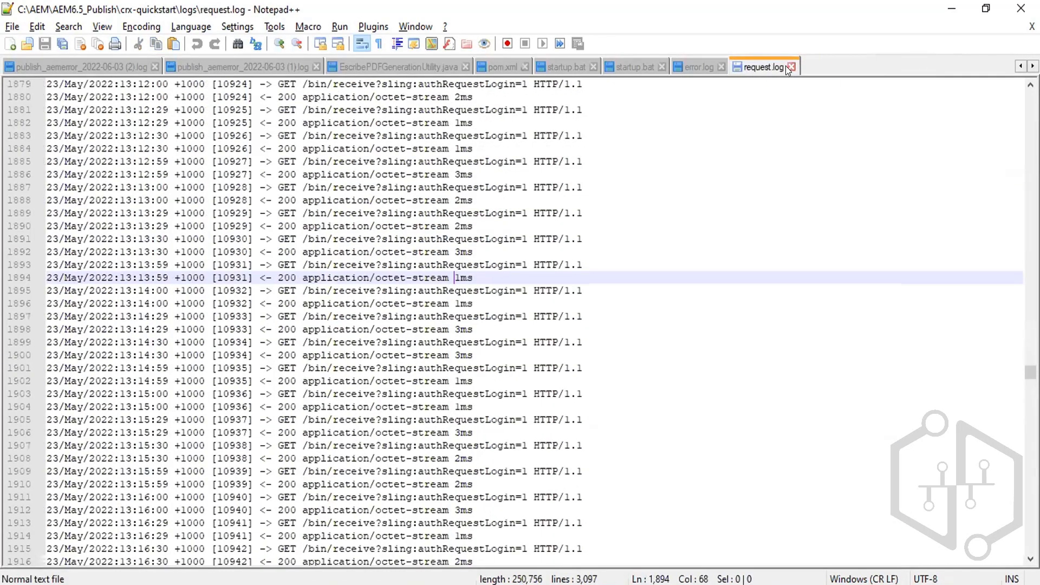
left_click(789, 67)
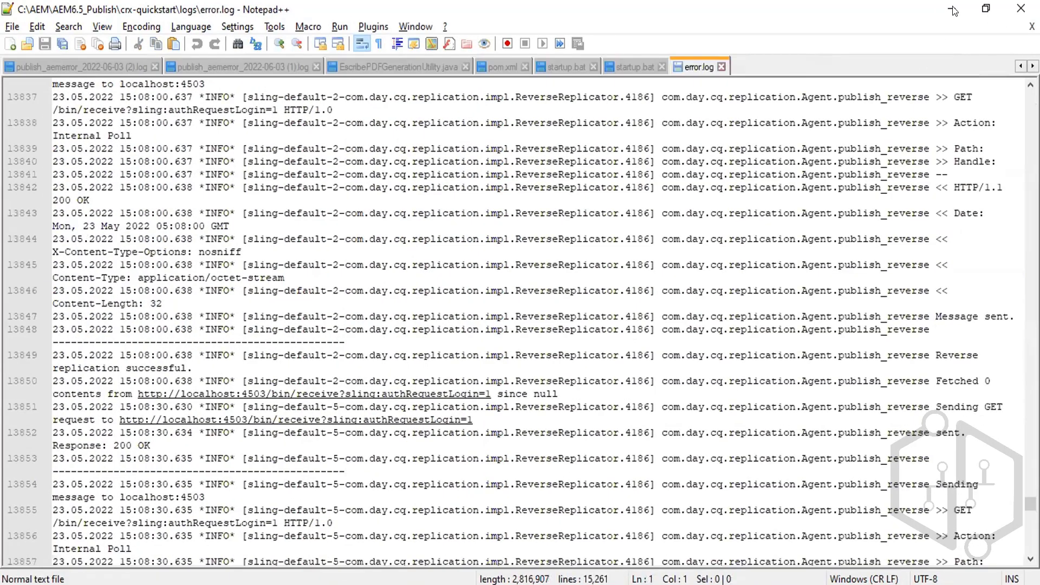
left_click(952, 8)
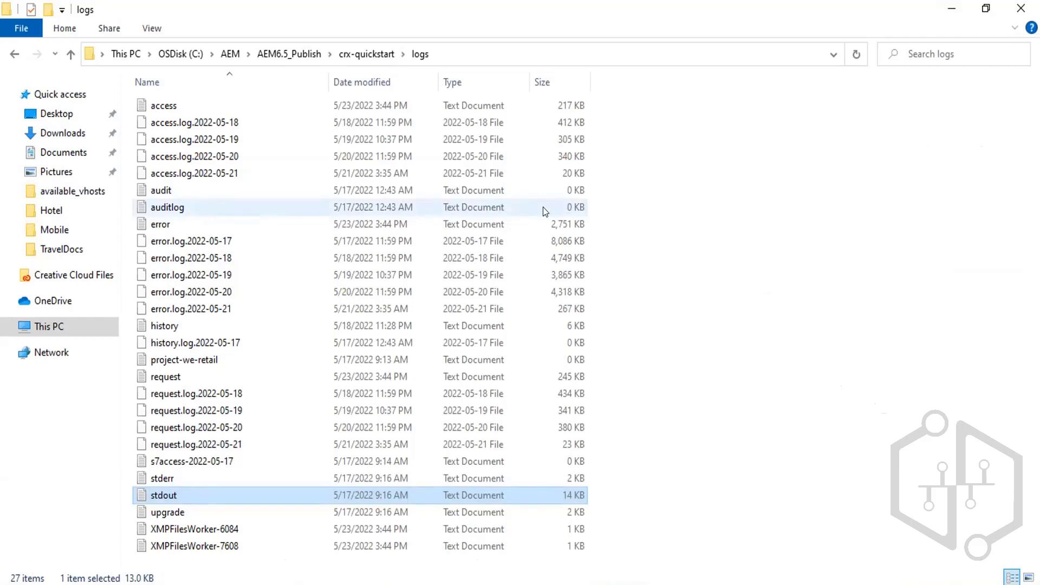
Browse from the publish instance's logs to the logs folder inside crx-quickstart of the AEM6.5 folder.
left_click(163, 106)
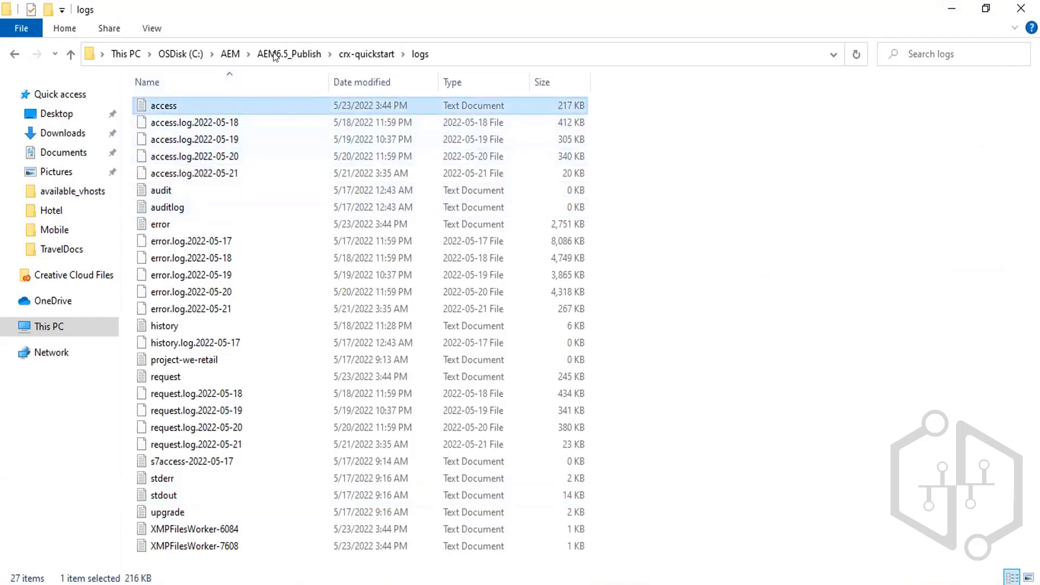
left_click(230, 54)
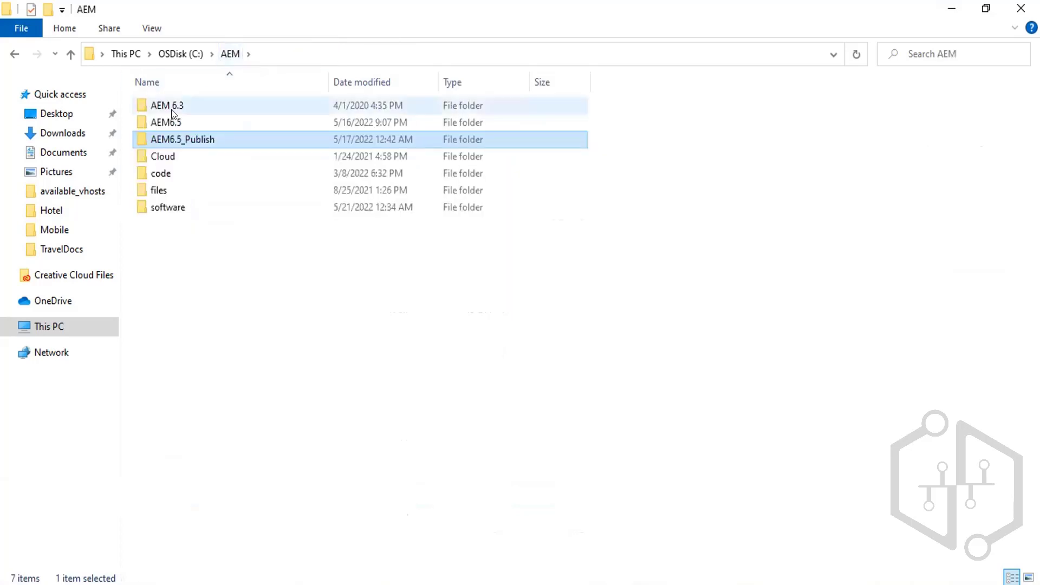
double_click(167, 123)
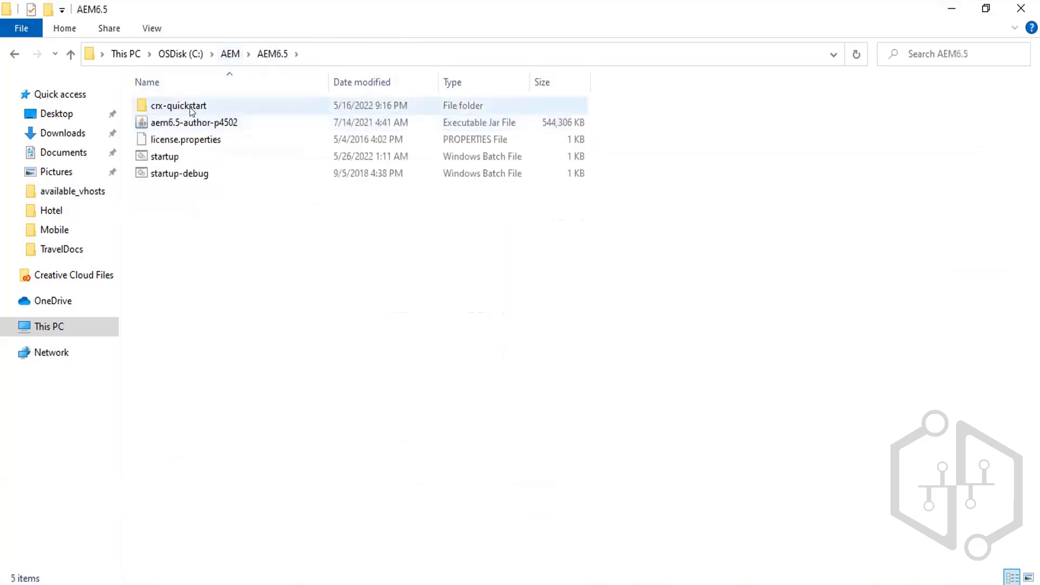
double_click(191, 107)
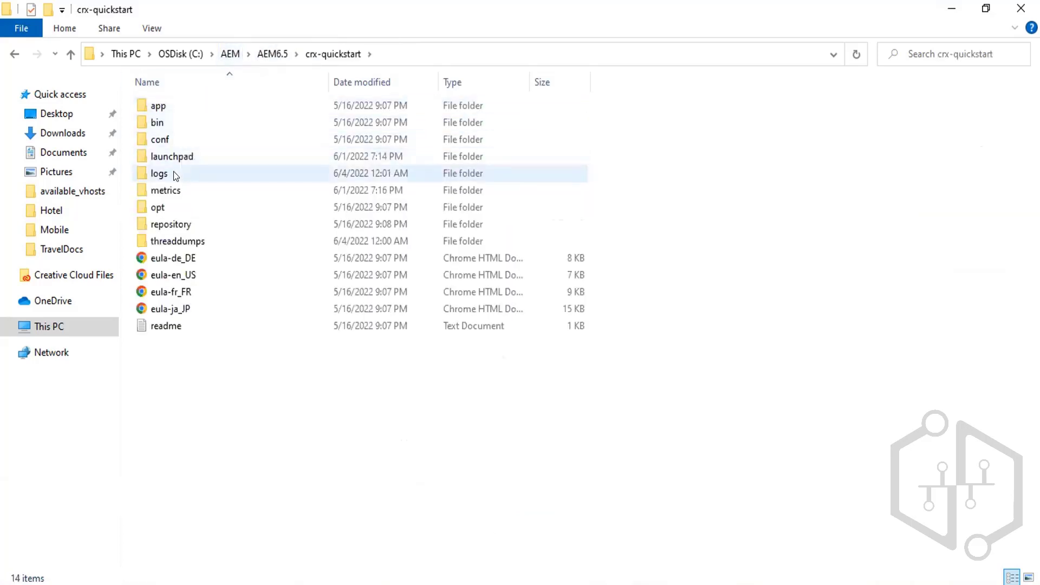
double_click(173, 172)
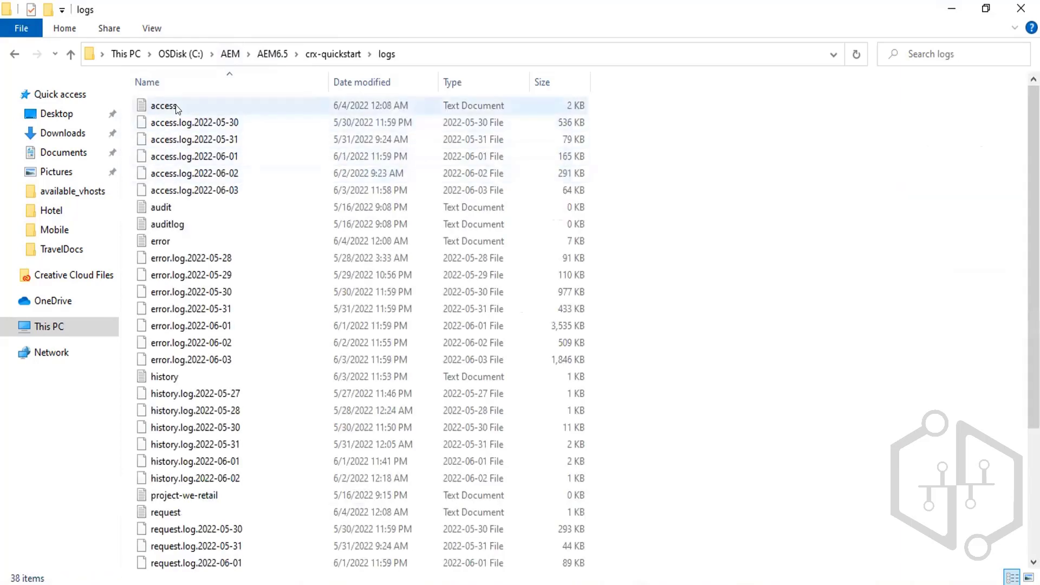
left_click(176, 107)
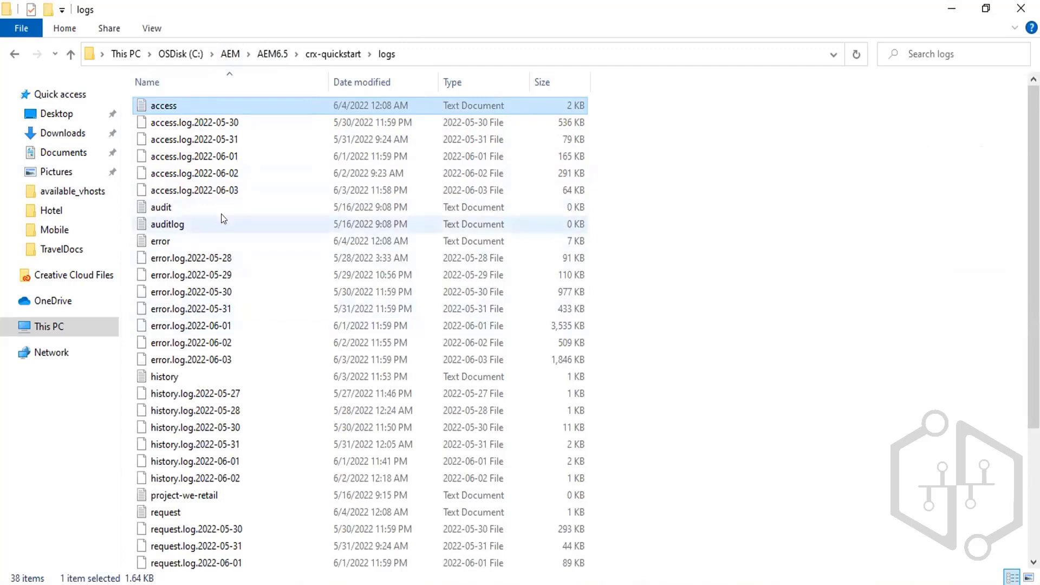
Open the history log in Notepad++ and highlight the user, the VIEW action and the testpage path on line 6.
left_click(246, 382)
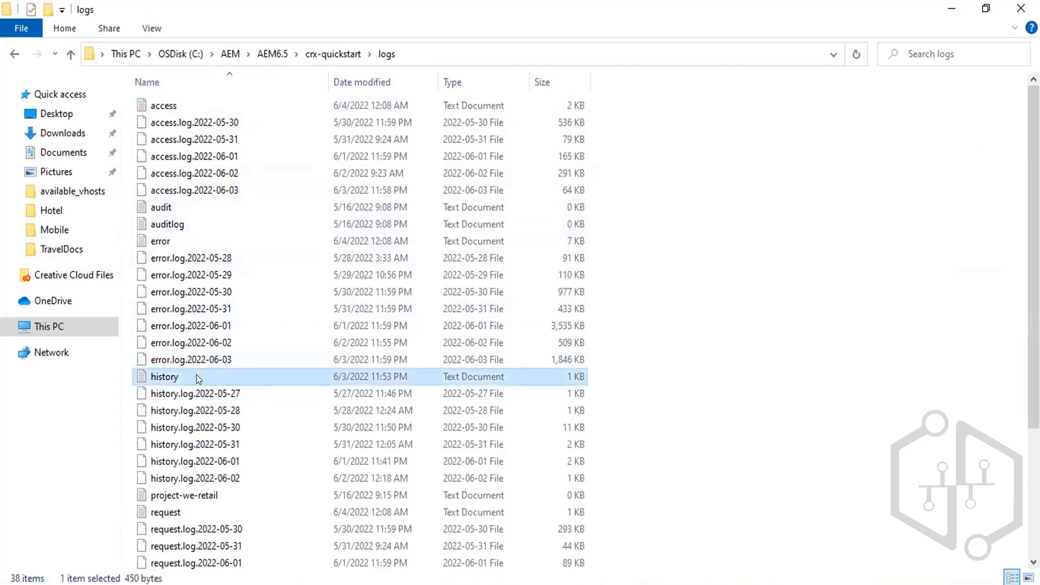
left_click_drag(196, 375, 318, 218)
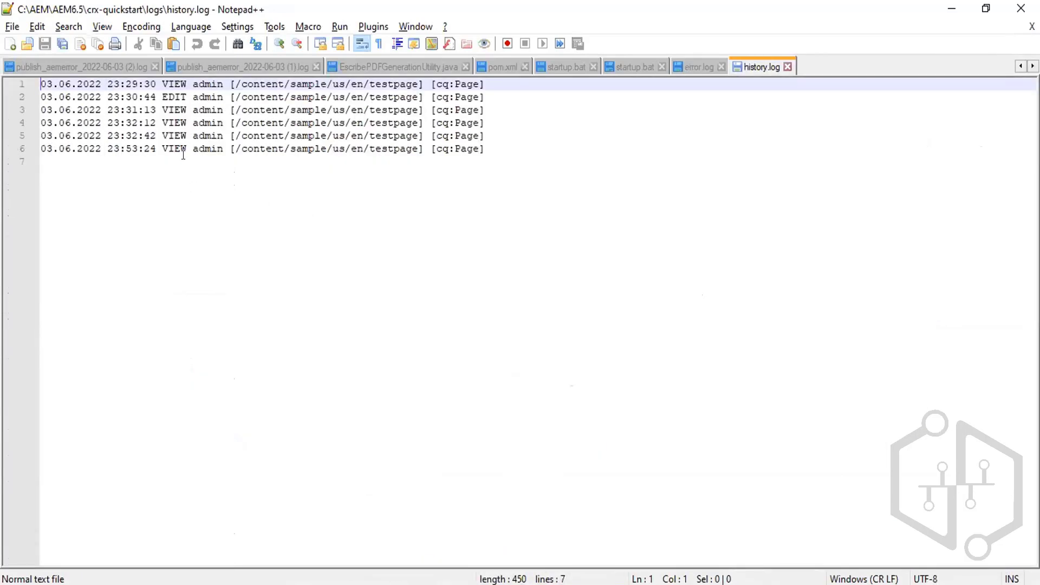
double_click(211, 149)
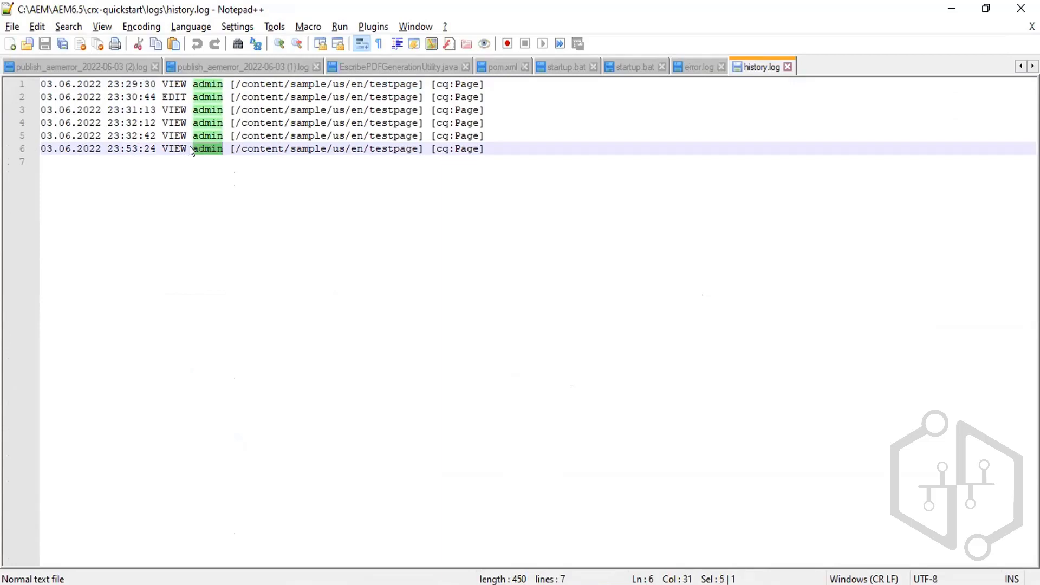
double_click(168, 149)
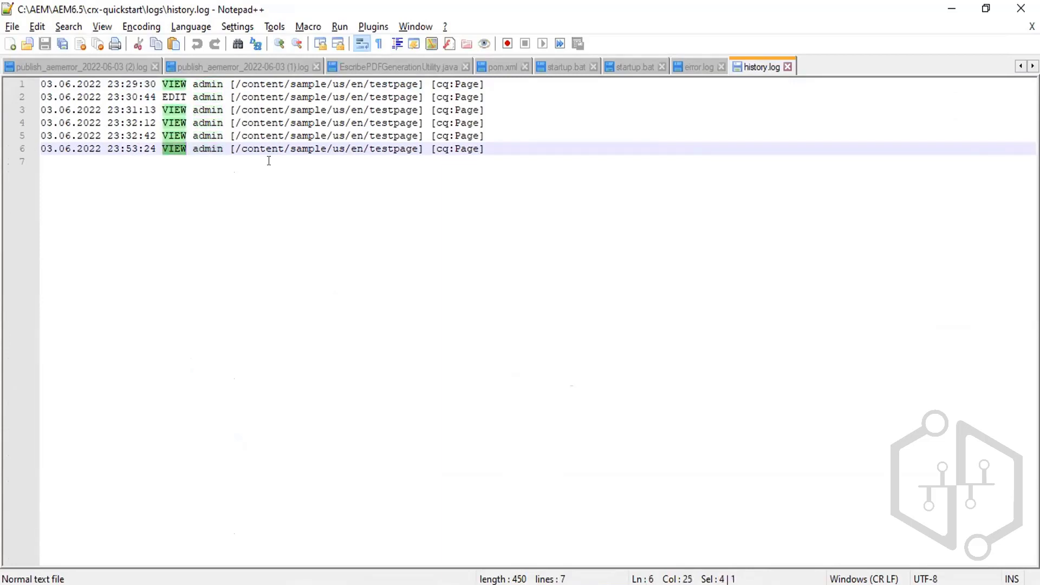
left_click_drag(234, 144, 420, 142)
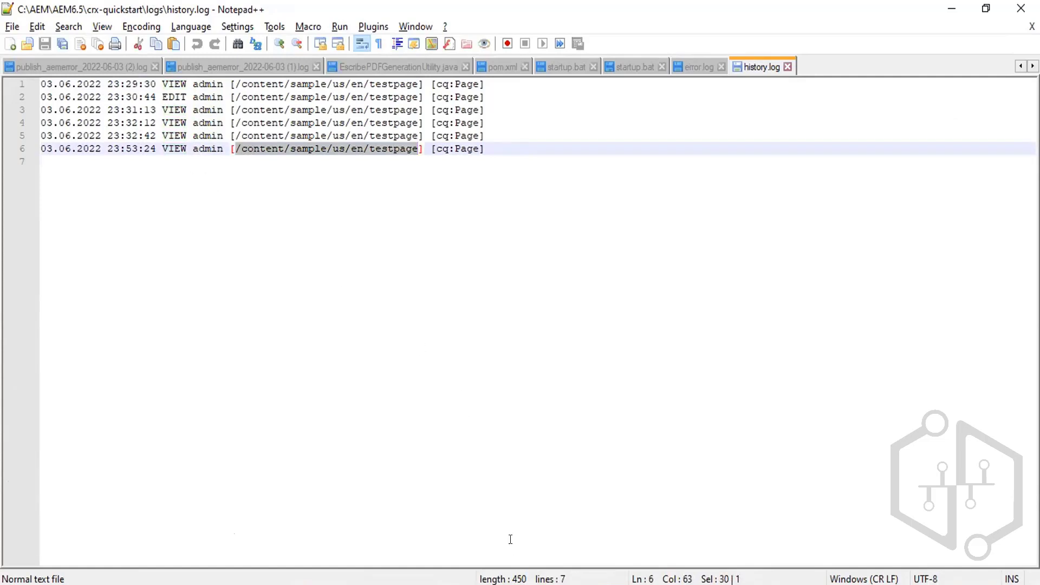
left_click(372, 149)
left_click_drag(369, 148, 401, 154)
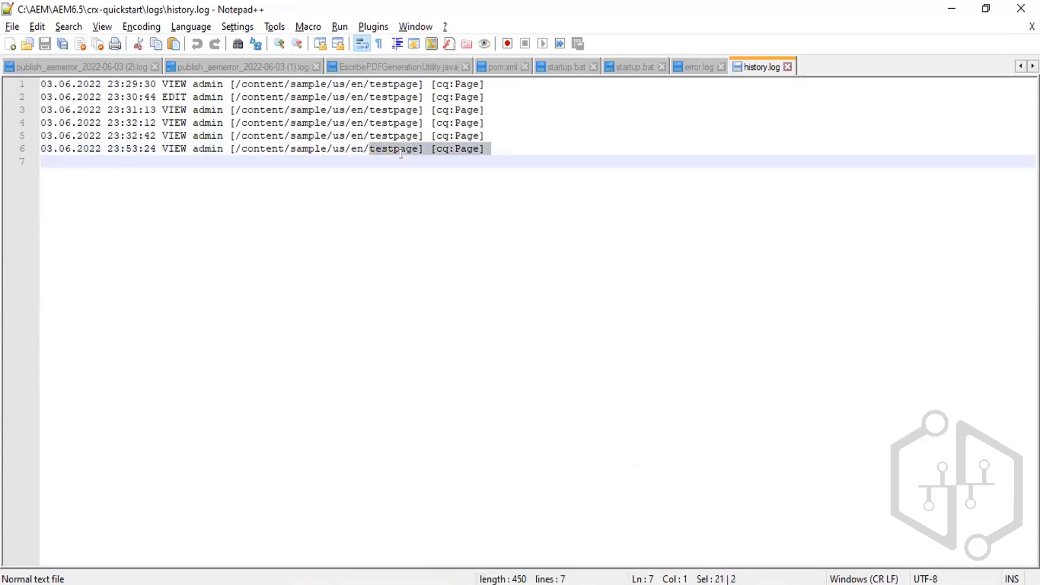
Switch to the browser, go to AEM Sites and browse to Sample Project > us > en.
key("alt+Tab")
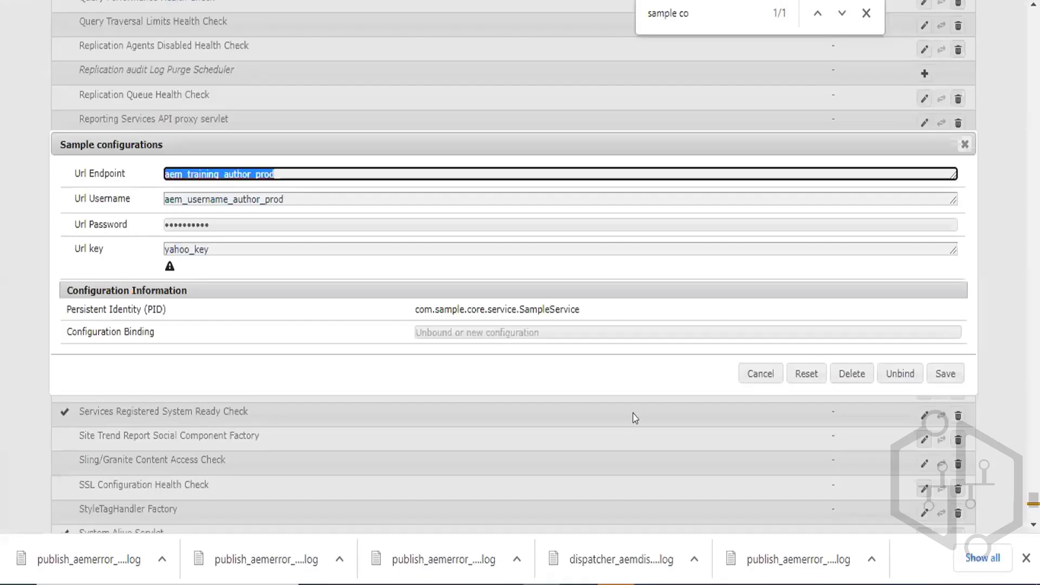
key("ctrl+Tab")
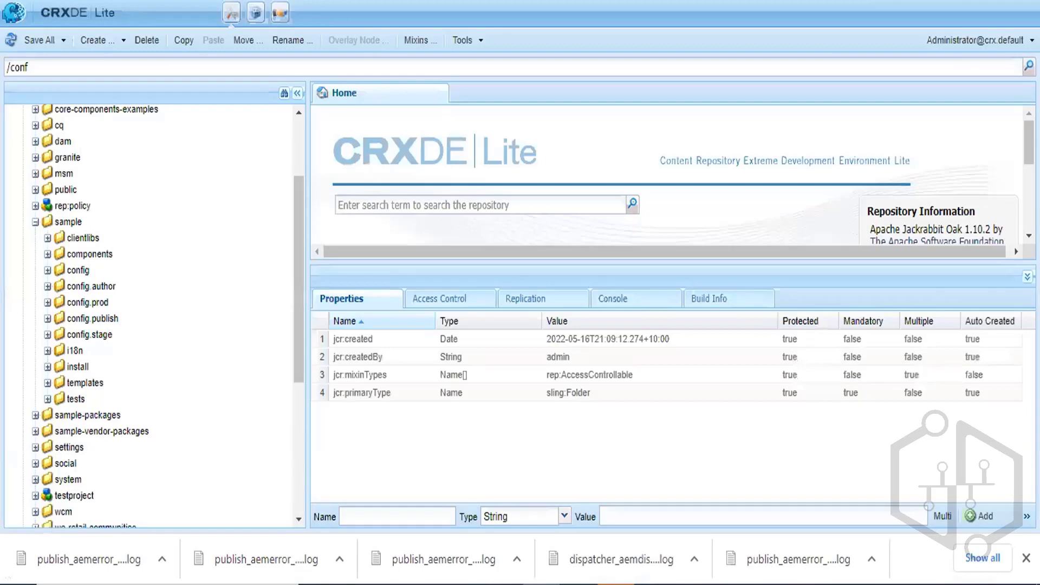
key("ctrl+Tab")
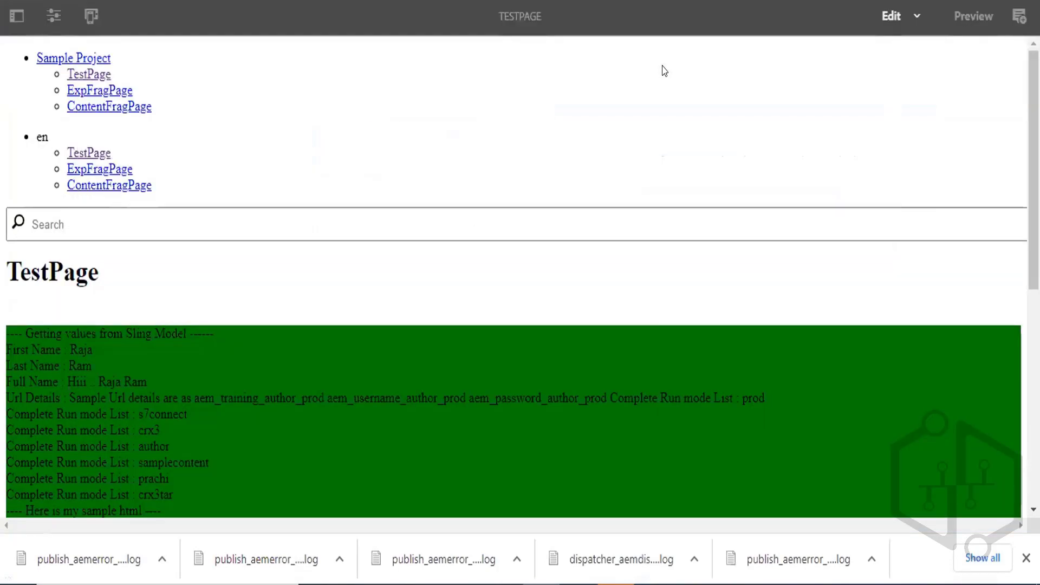
key("Return")
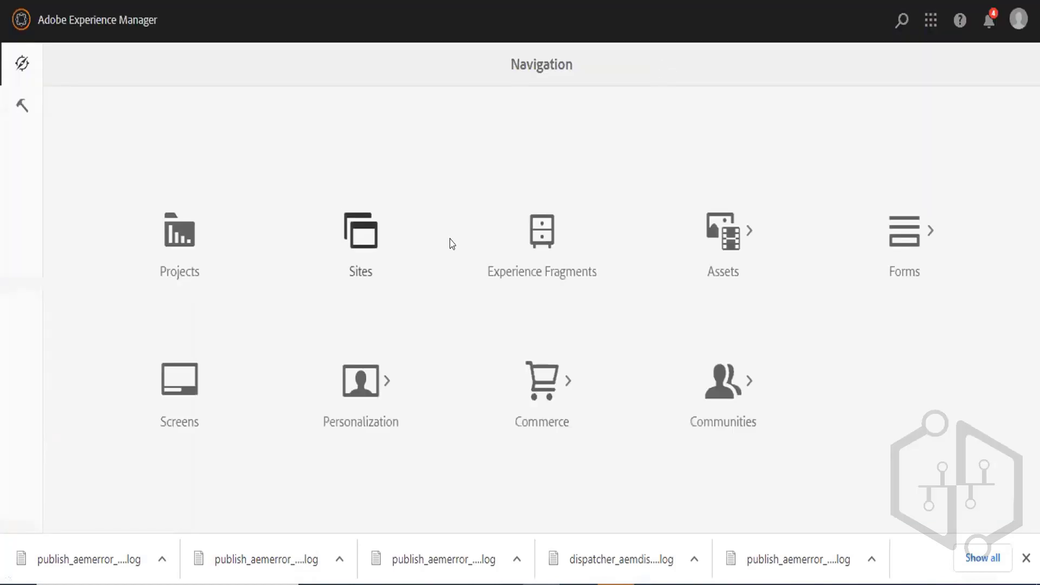
left_click(366, 242)
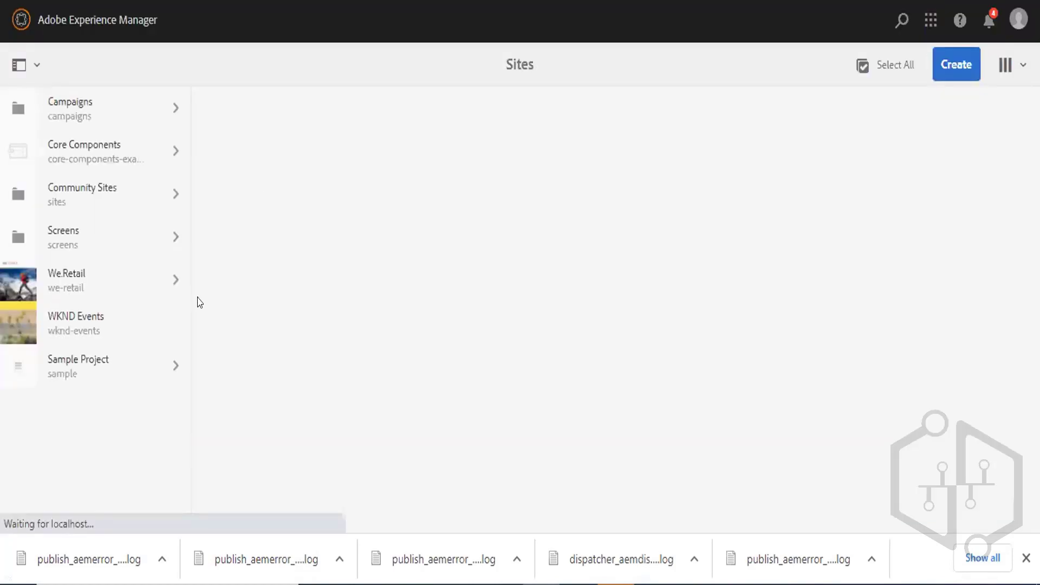
left_click(127, 369)
left_click(269, 123)
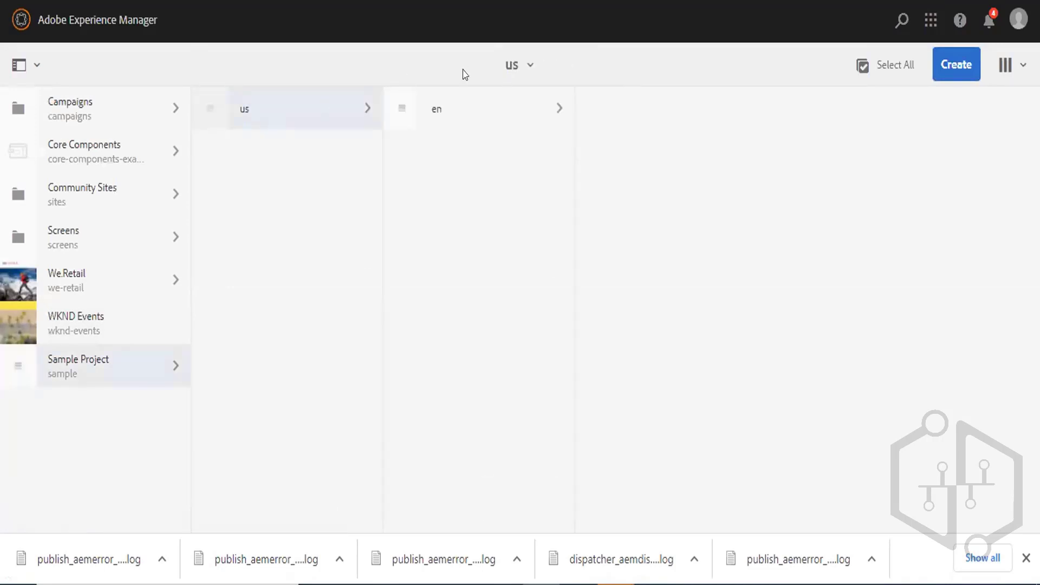
left_click(486, 99)
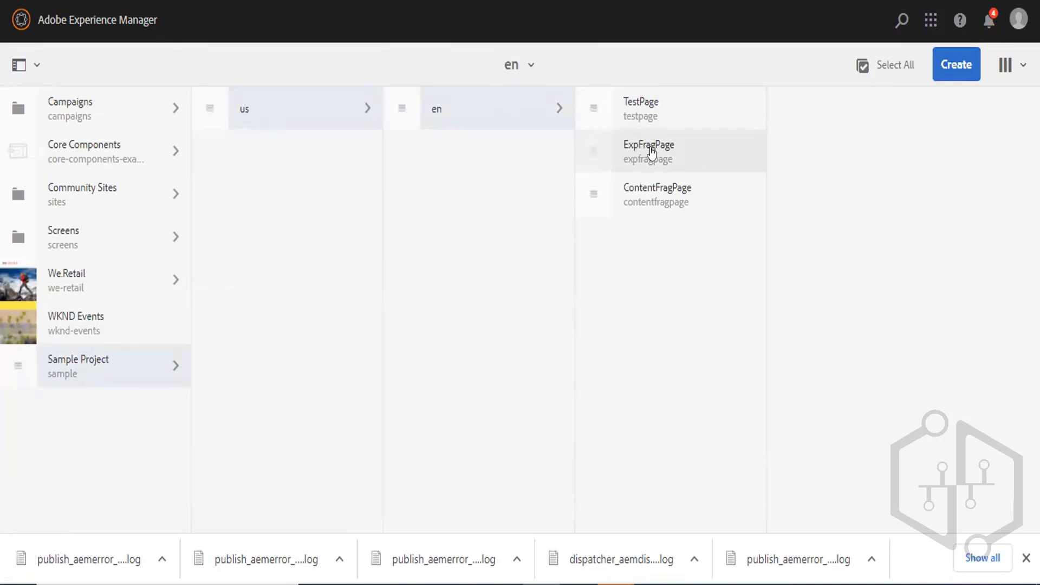
Delete ExpFragPage from the en site of Sample Project.
left_click(594, 153)
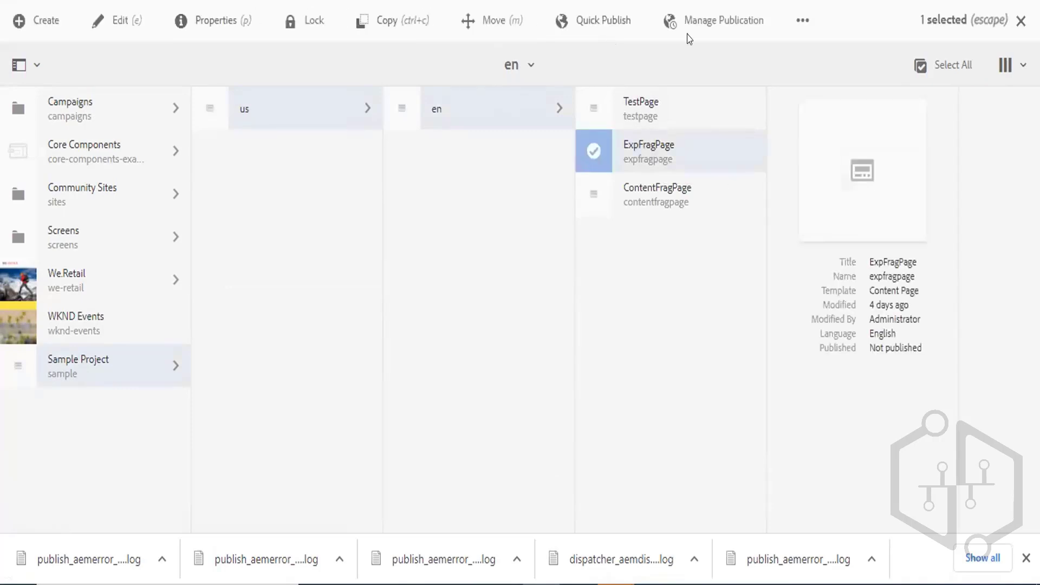
left_click(802, 33)
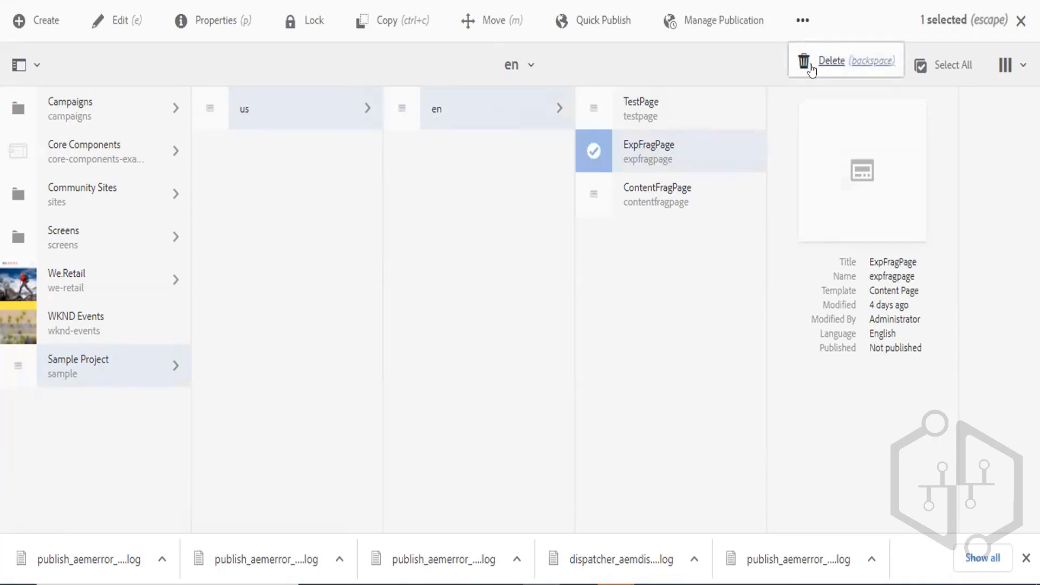
left_click(808, 65)
left_click(601, 336)
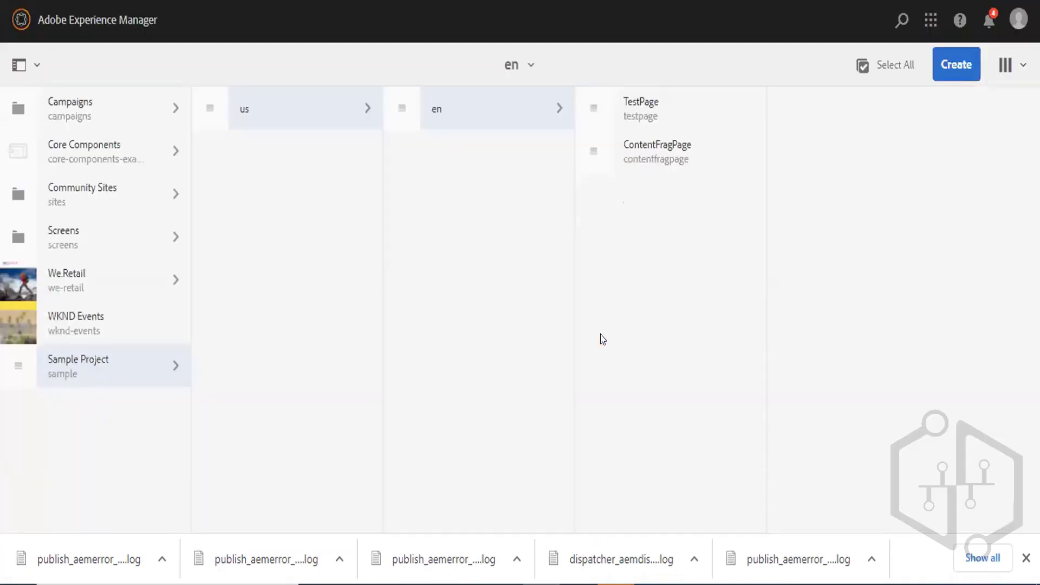
Return to the history log in Notepad++, reload it, highlight the expfragpage path and reload the file from disk again.
left_click(472, 584)
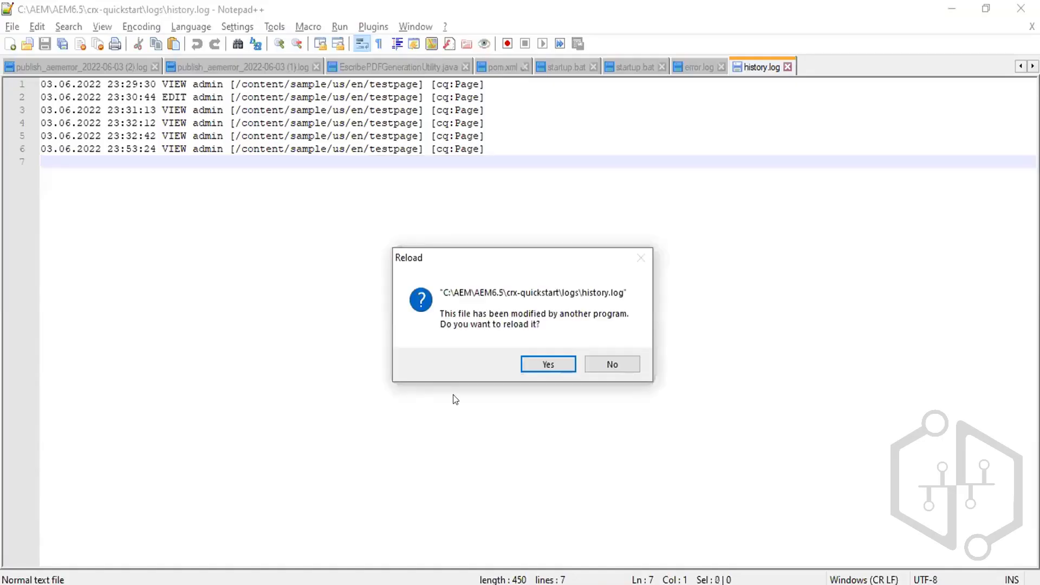
left_click(552, 362)
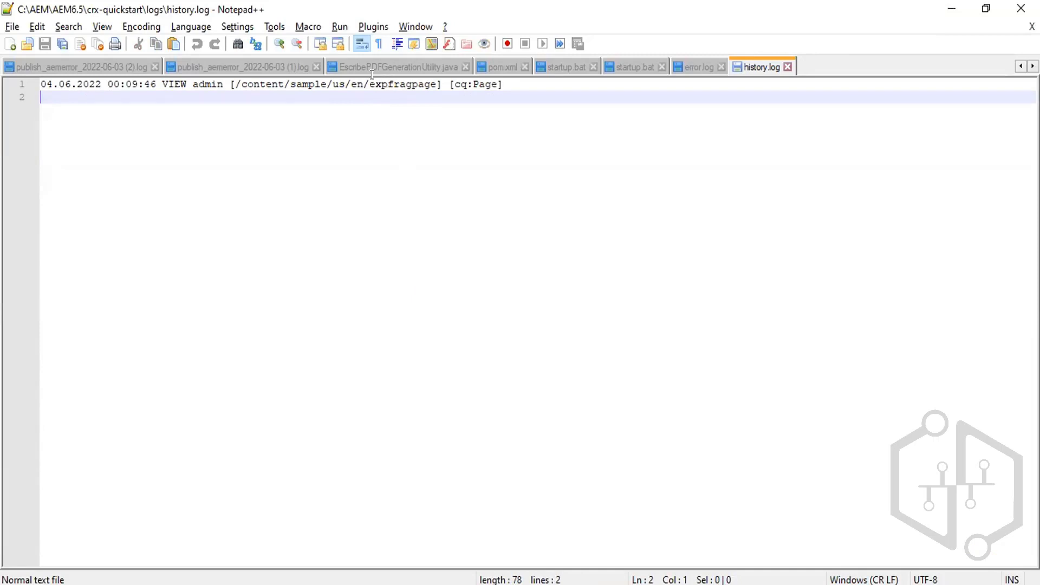
left_click_drag(228, 84, 460, 111)
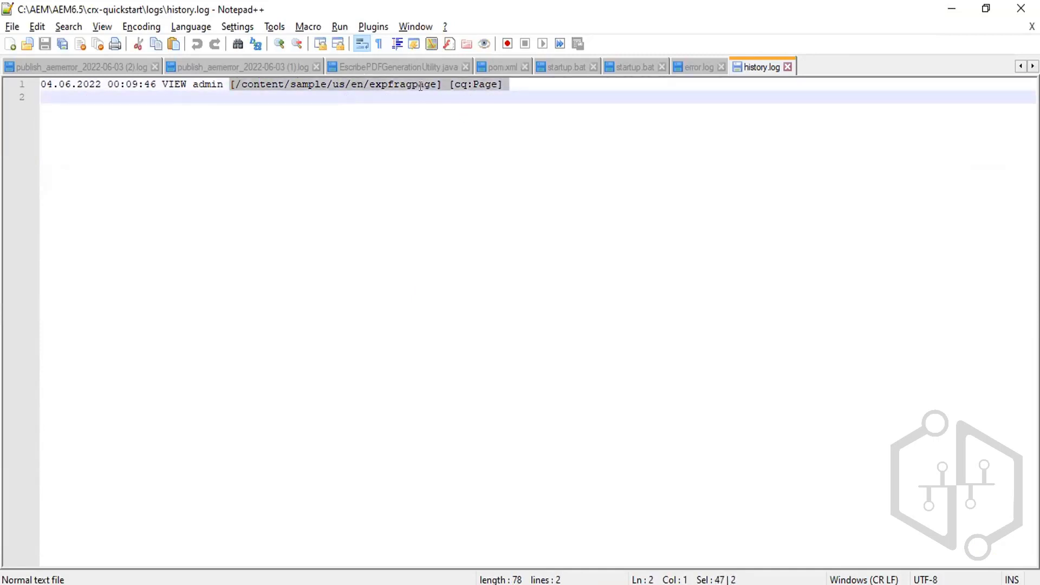
left_click(323, 90)
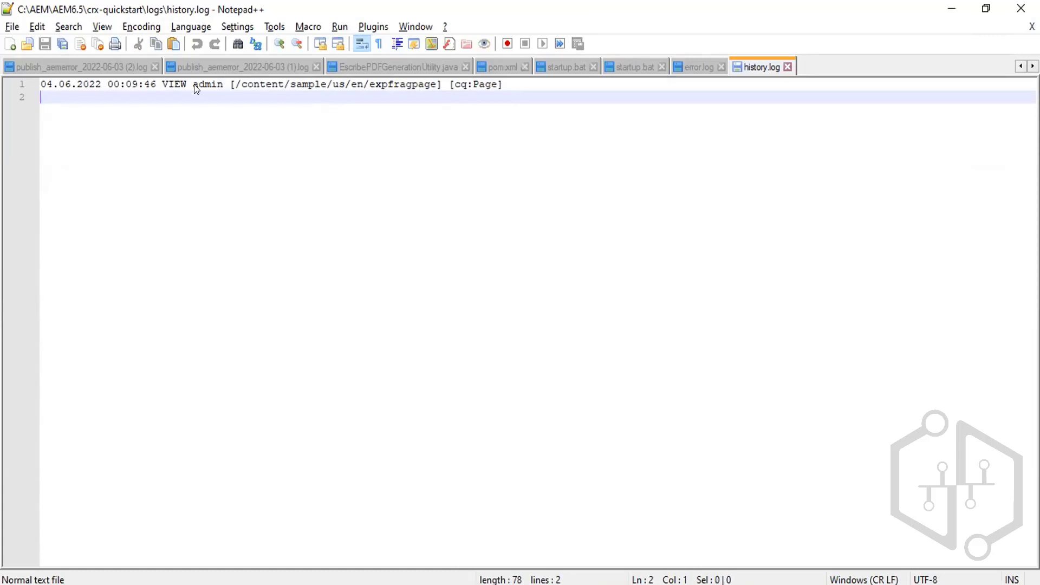
left_click(11, 27)
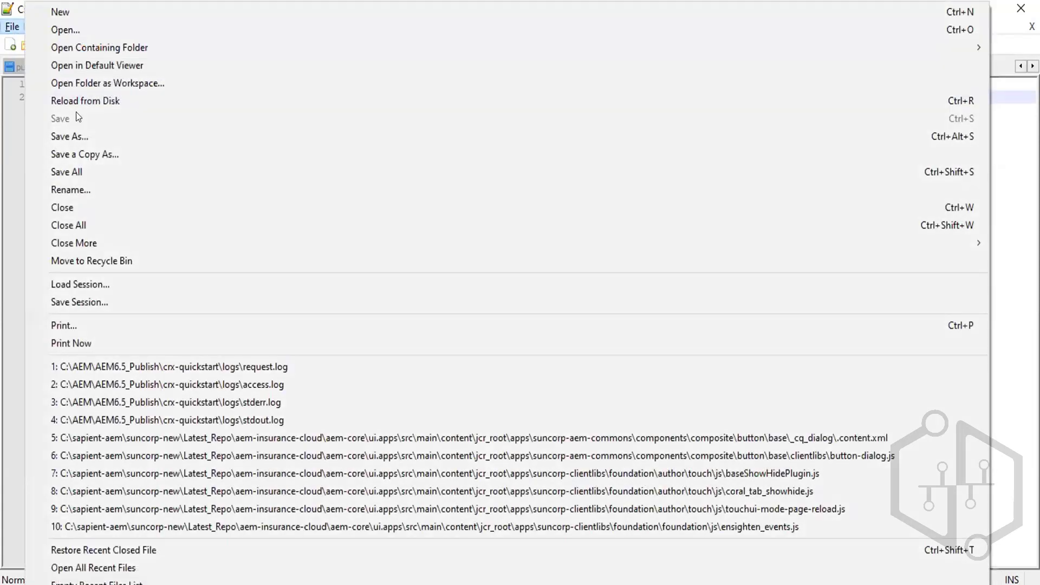
left_click(80, 97)
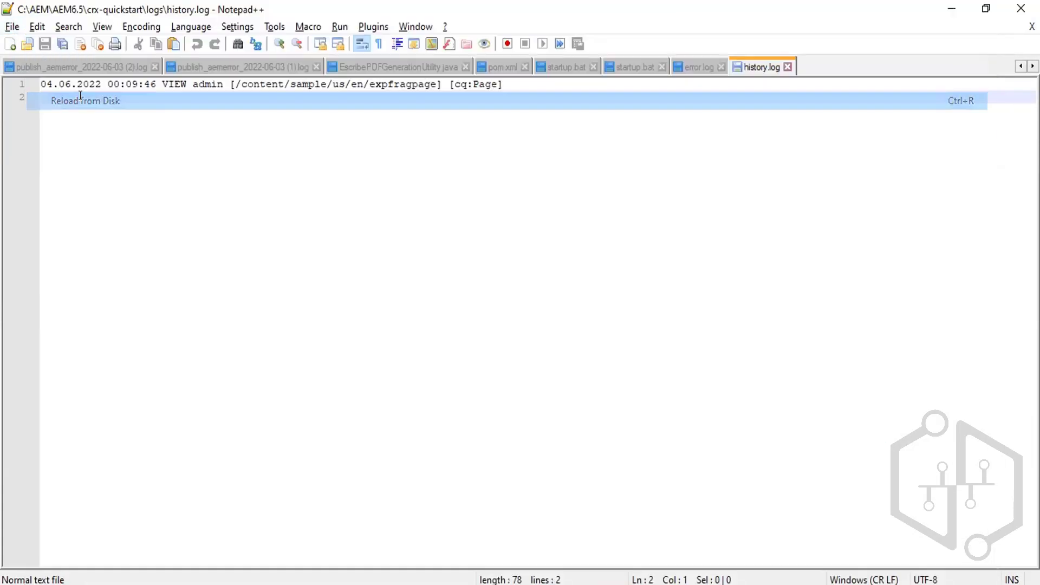
Return to AEM Sites in the browser and start a new page under en with the Content Page template.
left_click(952, 8)
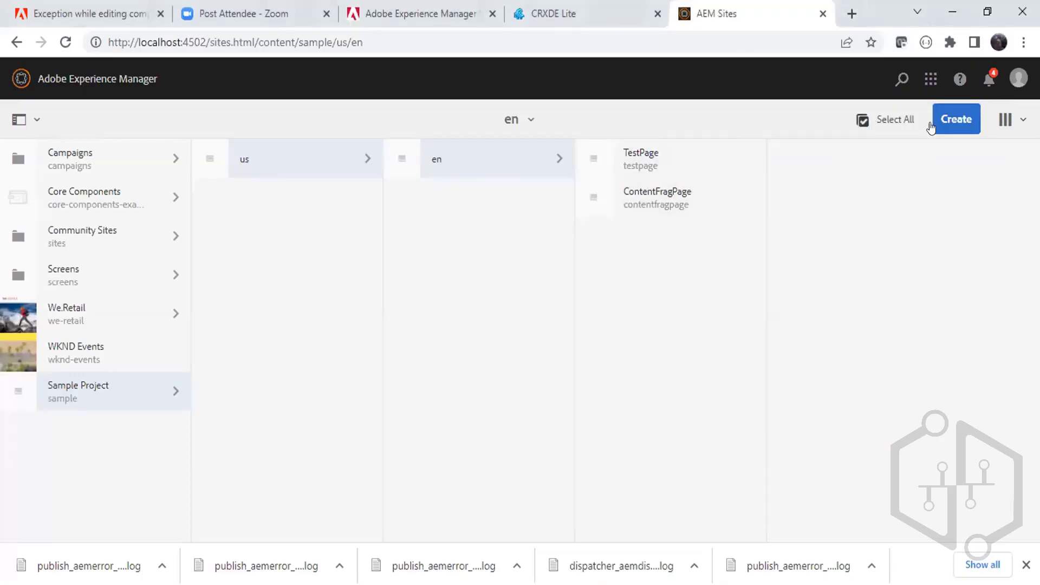
left_click(954, 120)
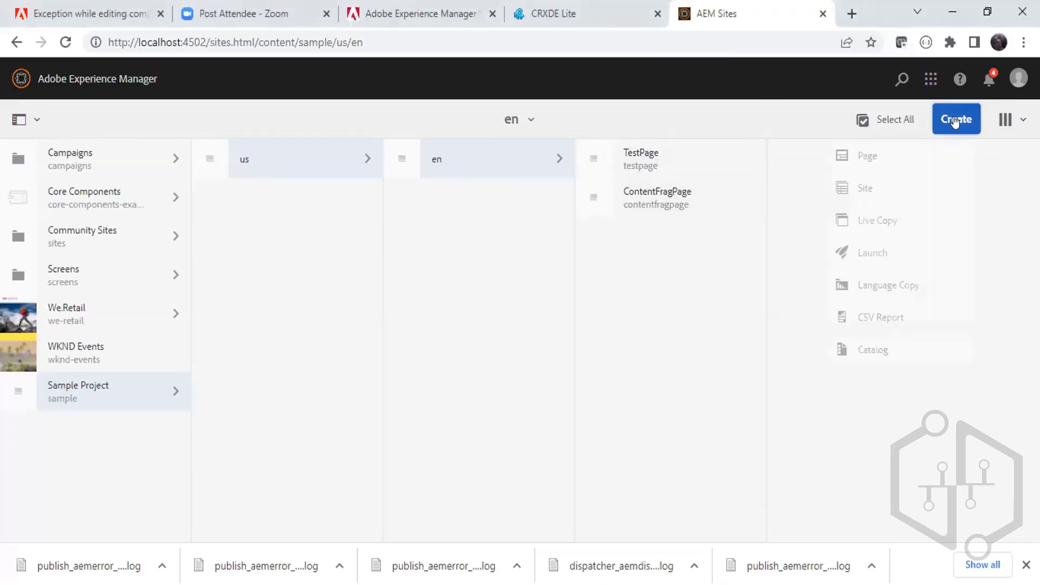
left_click(857, 160)
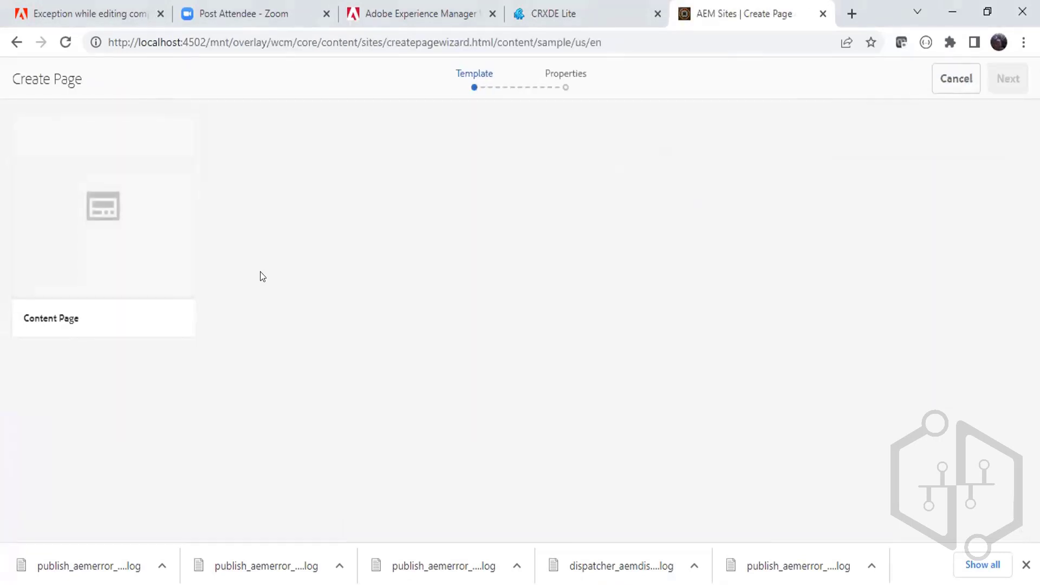
left_click(97, 177)
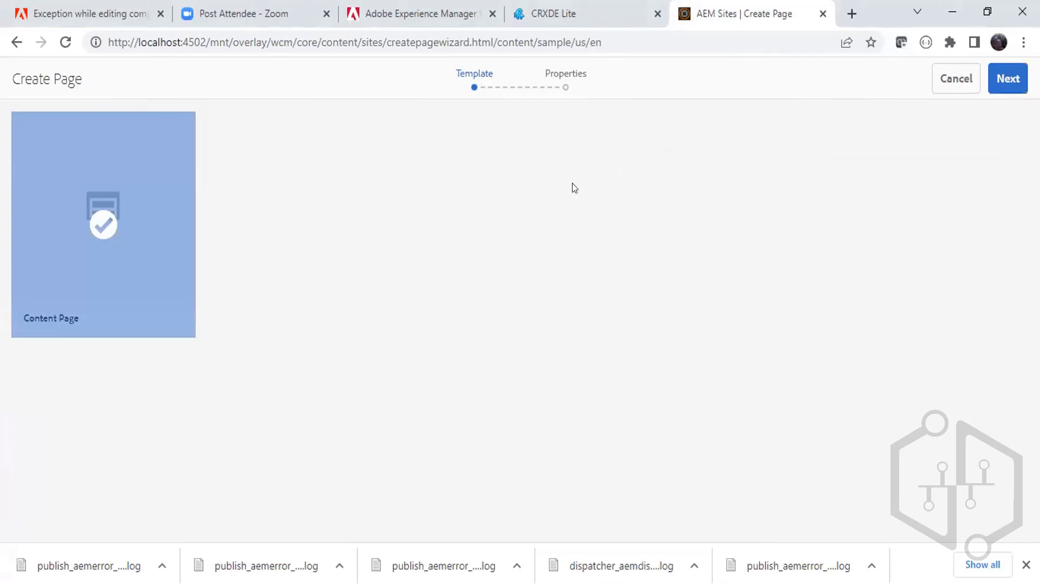
left_click(996, 83)
Title the new page NewTestPage and create it.
left_click(410, 214)
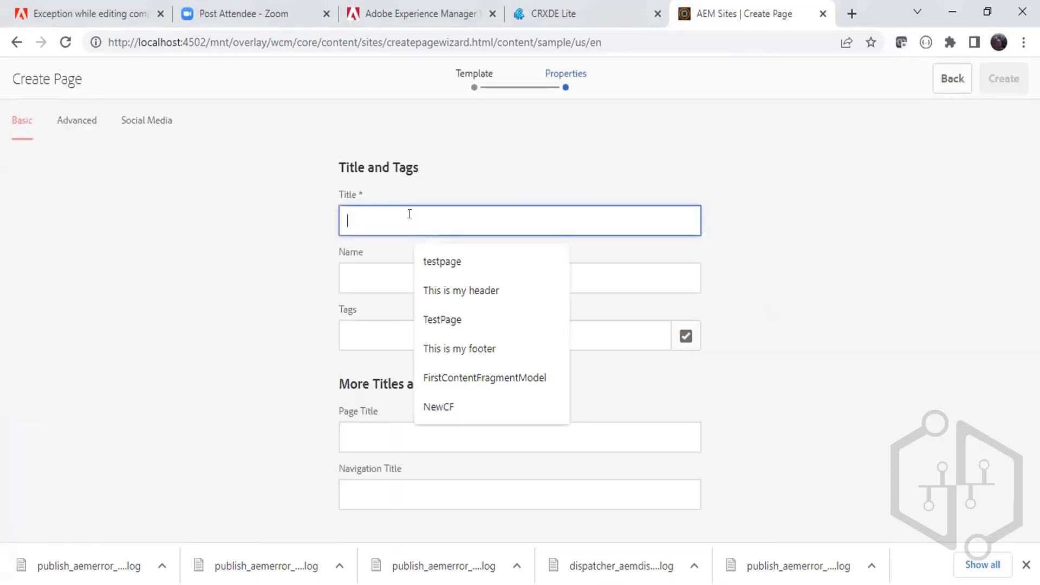
type("Newtest")
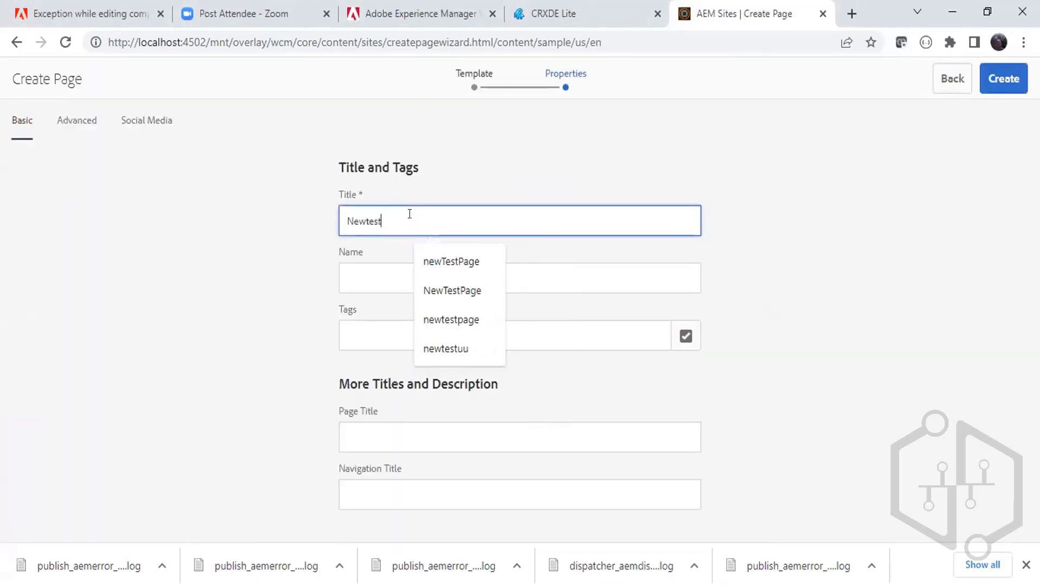
left_click(464, 291)
left_click(982, 80)
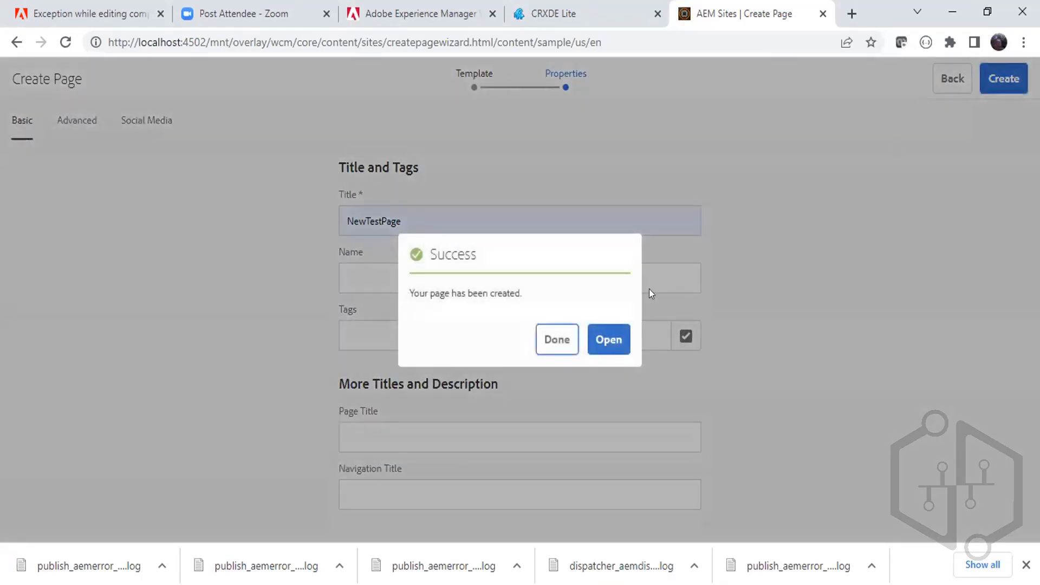
Open NewTestPage in the editor, then switch to Notepad++ to reload history.log and highlight the EDIT action and newtestpage path.
left_click(607, 340)
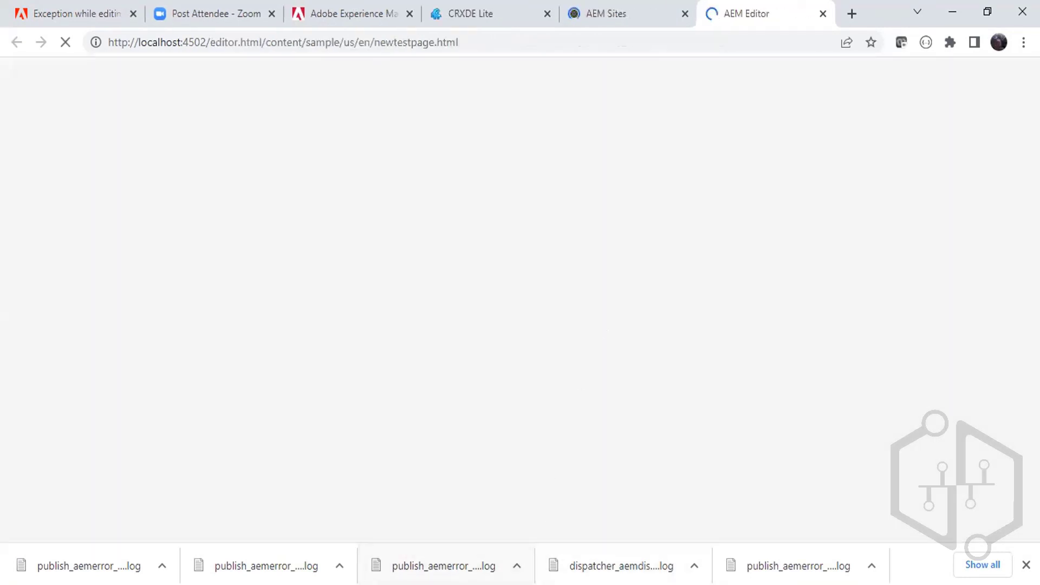
left_click(482, 584)
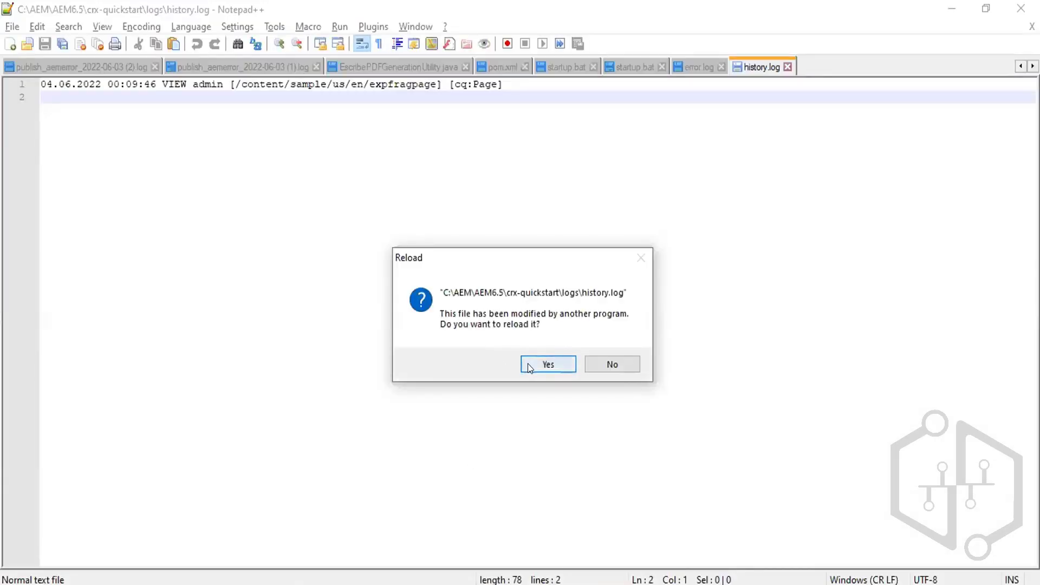
left_click(564, 364)
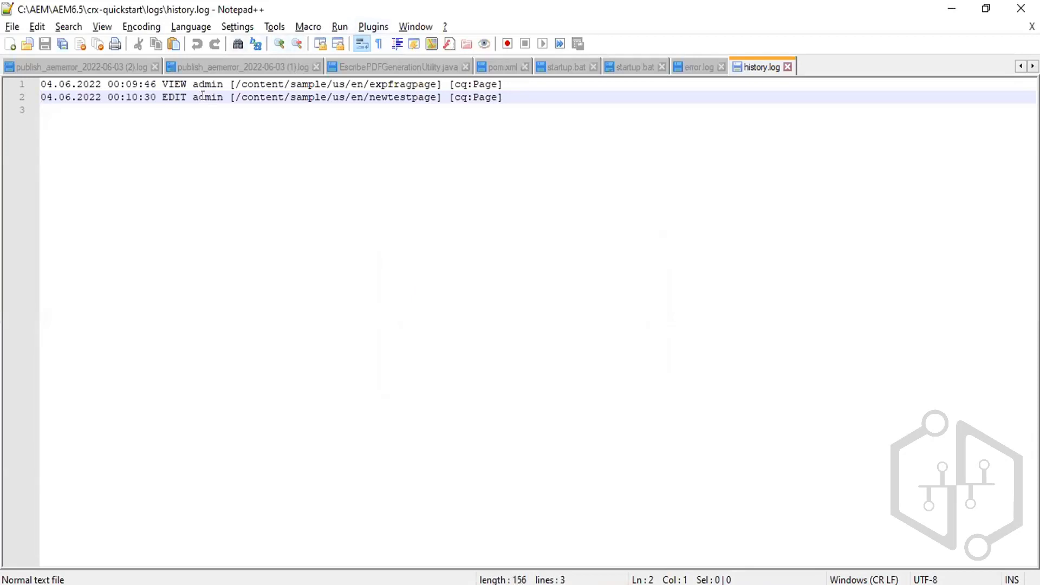
double_click(164, 98)
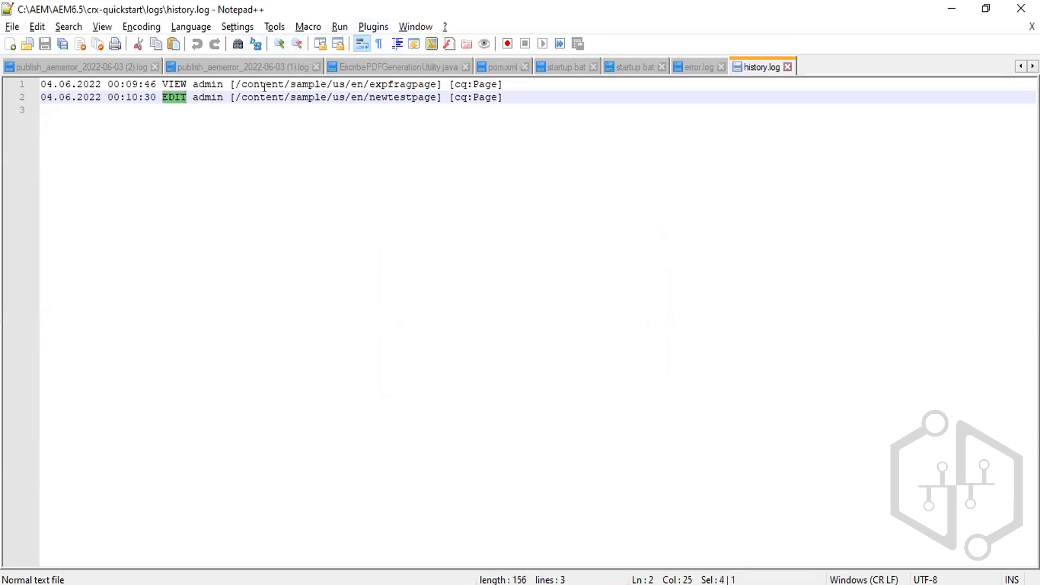
left_click_drag(248, 98, 419, 93)
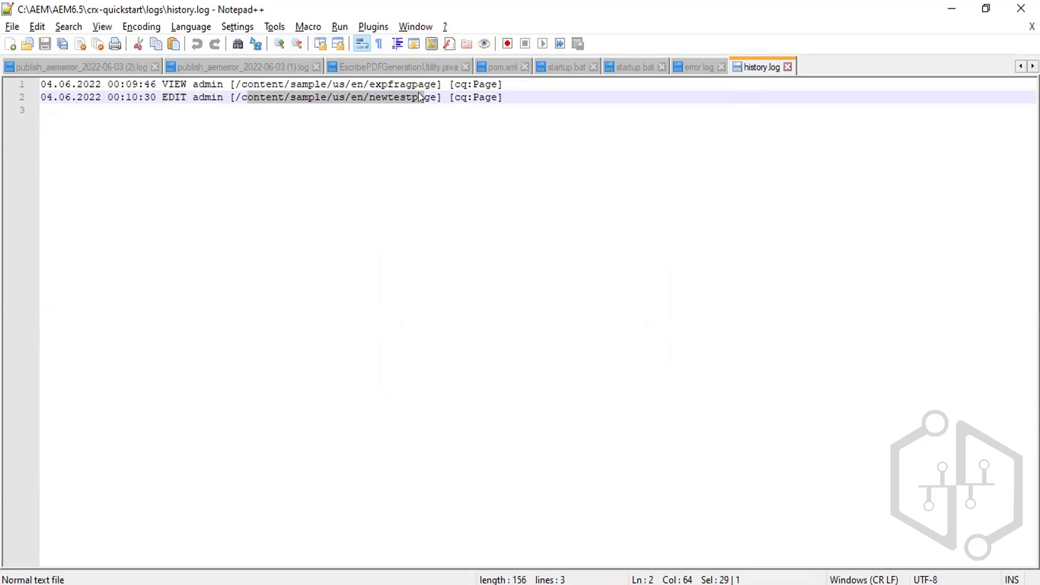
Switch to the author's logs folder in File Explorer and point out the error, access and history log files.
left_click(950, 15)
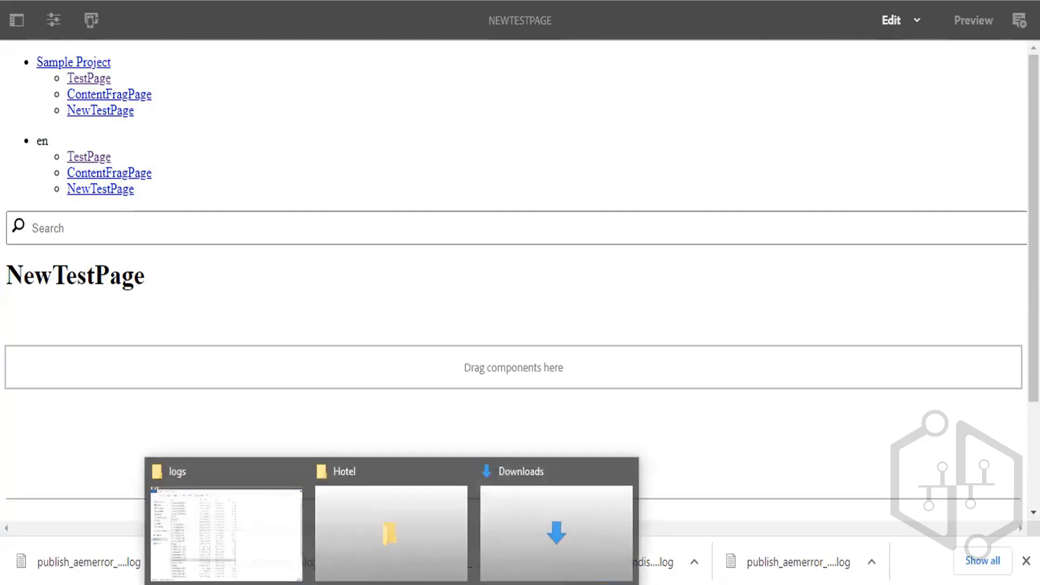
left_click(210, 533)
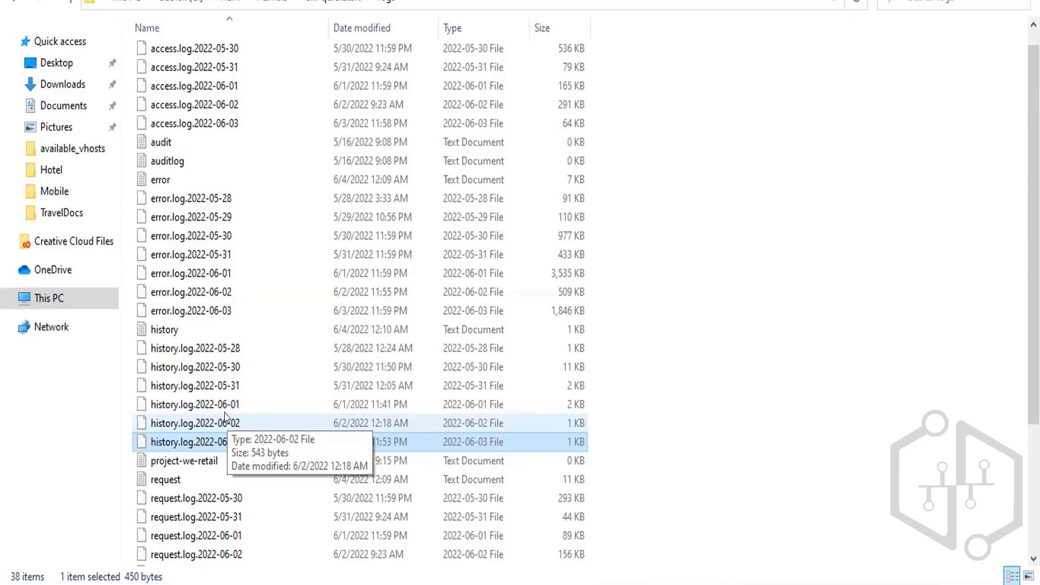
left_click(164, 184)
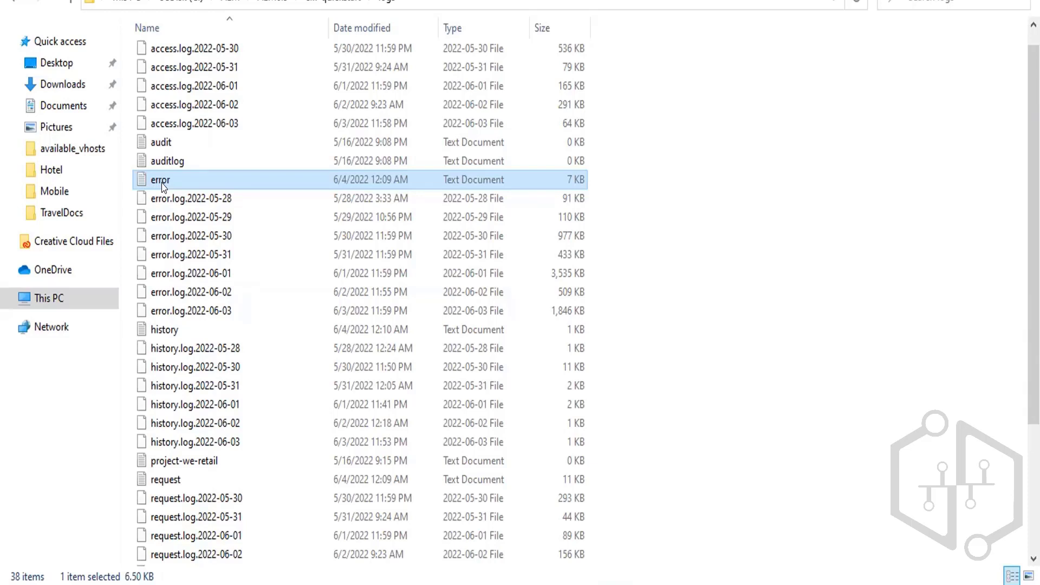
left_click(190, 38)
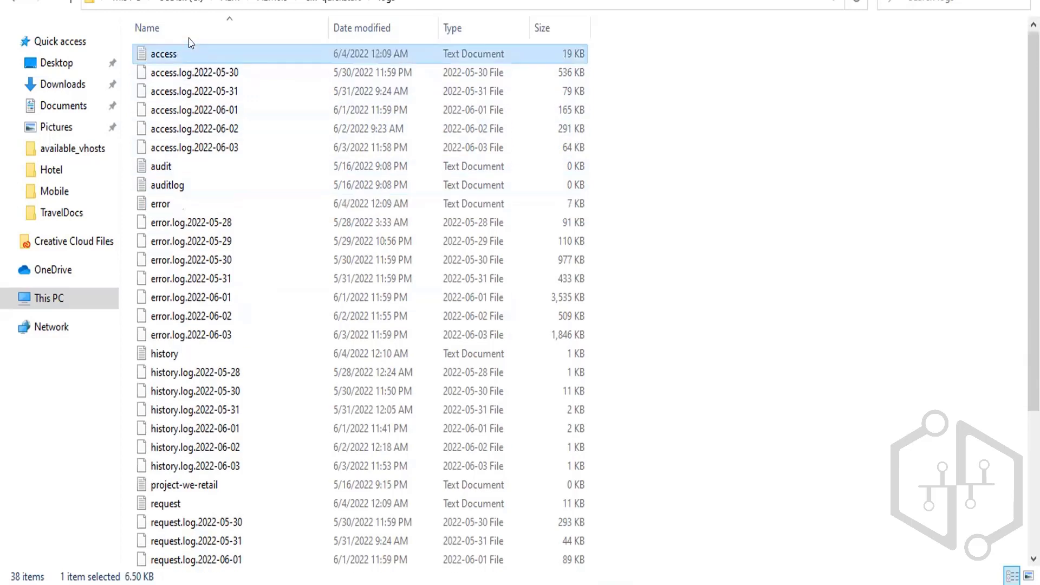
left_click(164, 355)
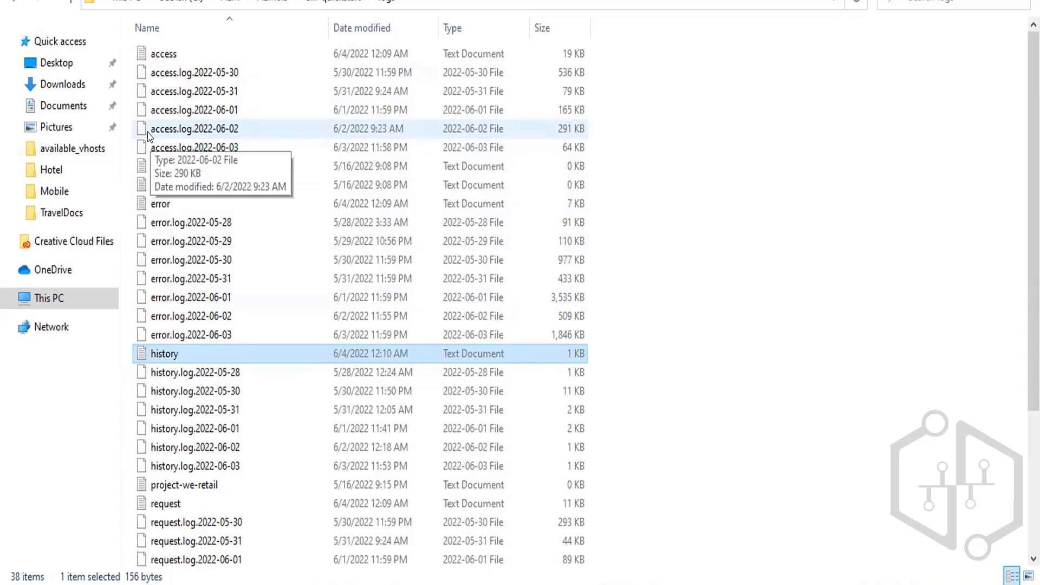
left_click(153, 56)
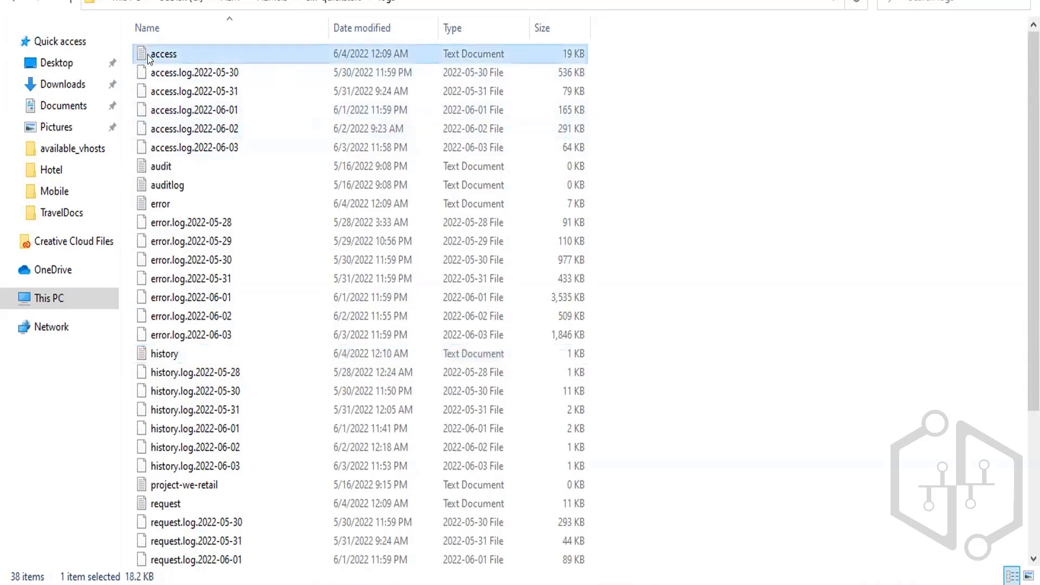
Reload history.log in Notepad++ and open the access log from the logs folder alongside it.
left_click_drag(161, 60, 482, 534)
left_click_drag(469, 579, 330, 204)
left_click(532, 340)
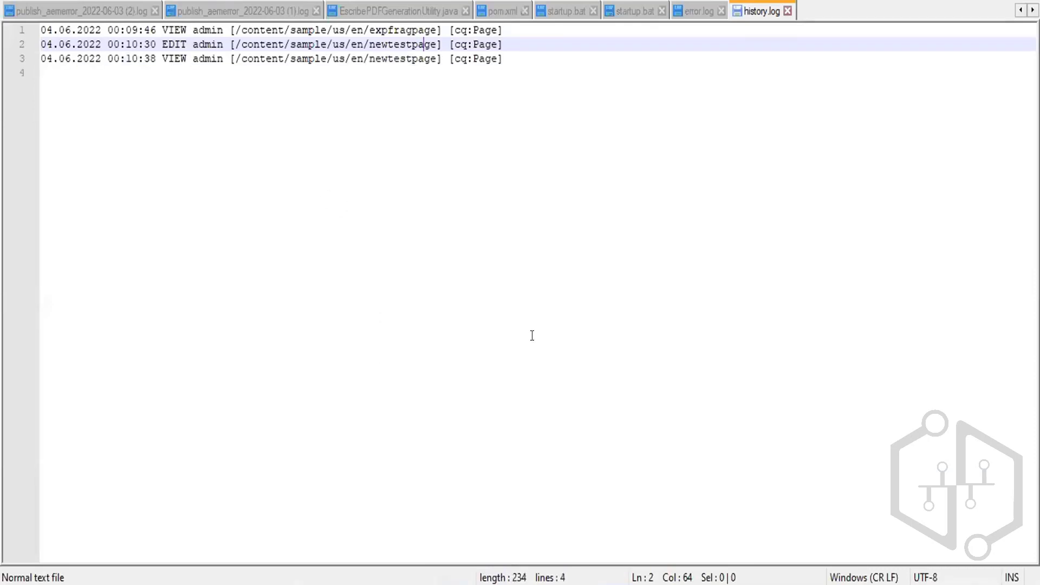
key("alt+Tab")
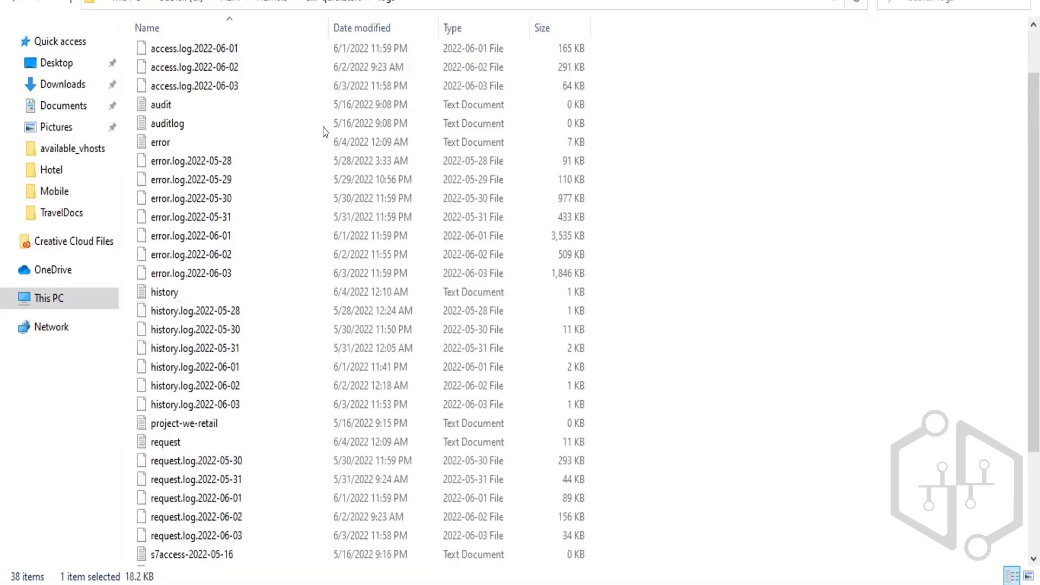
left_click_drag(1034, 228, 1034, 176)
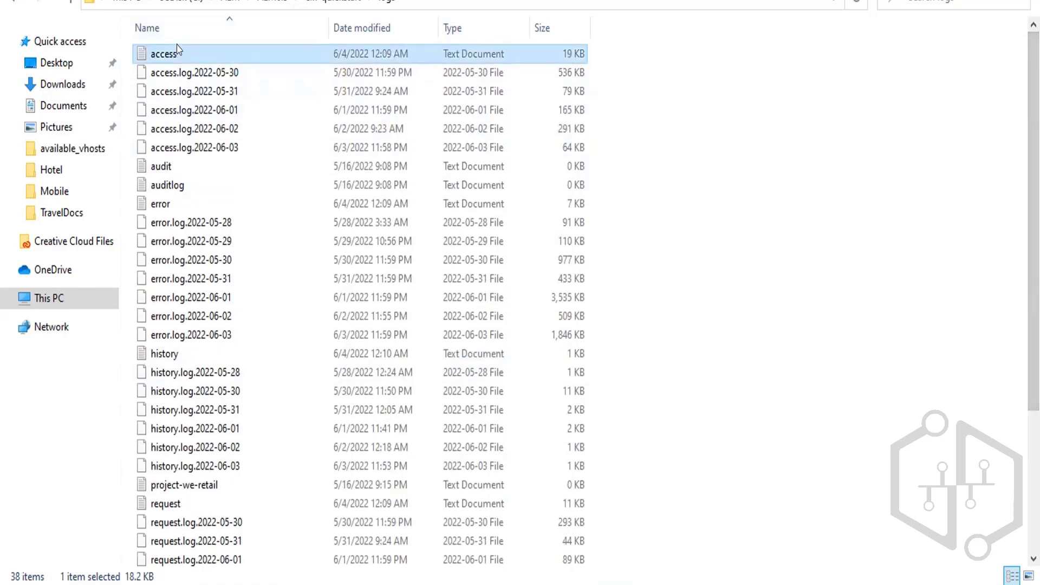
left_click_drag(178, 50, 437, 332)
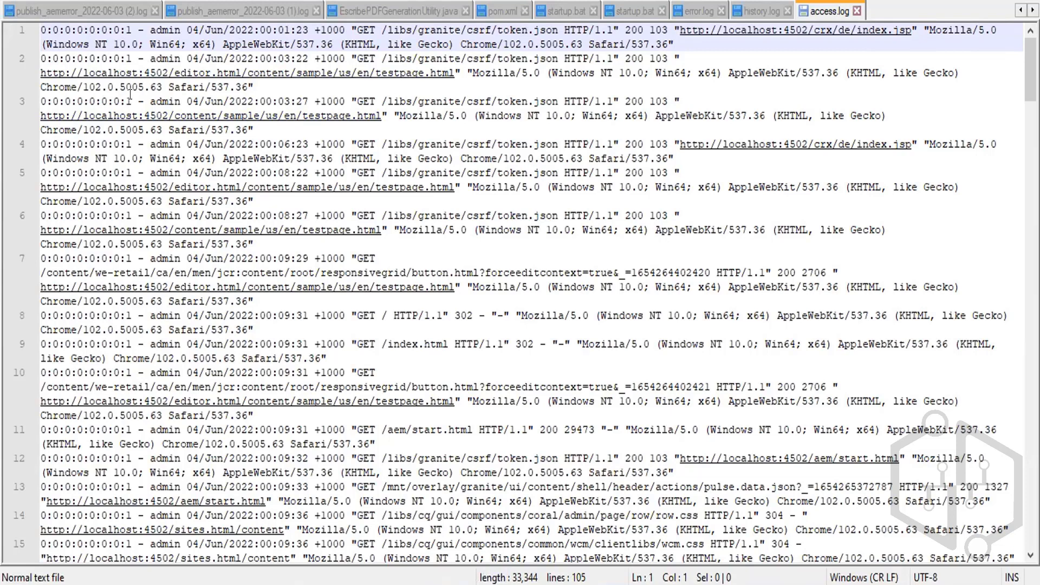
Examine the third access.log entry by highlighting its user, timestamp, method, request path, protocol, status code, size, referrer and browser details.
double_click(157, 102)
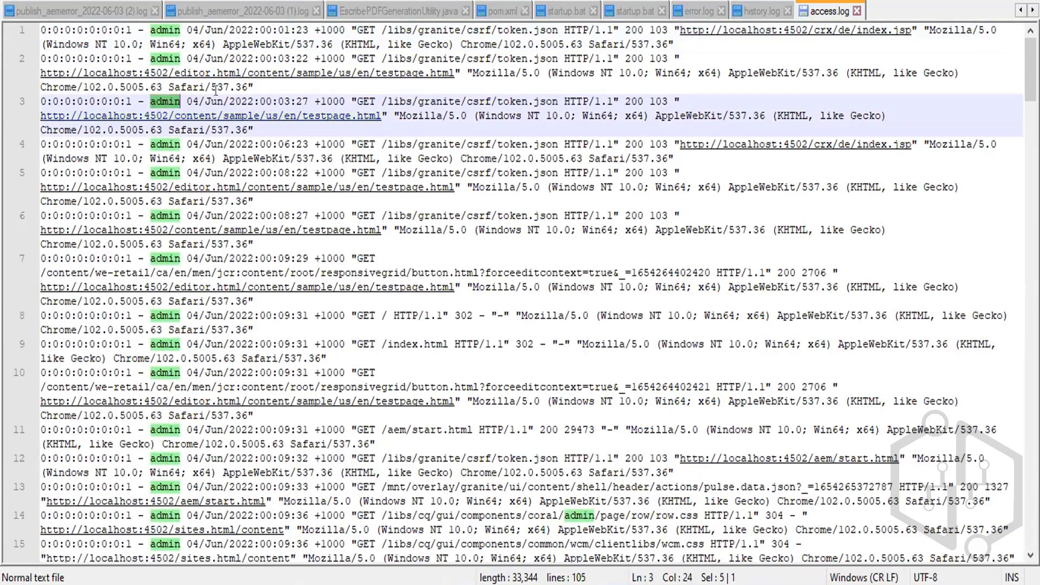
left_click_drag(219, 101, 347, 102)
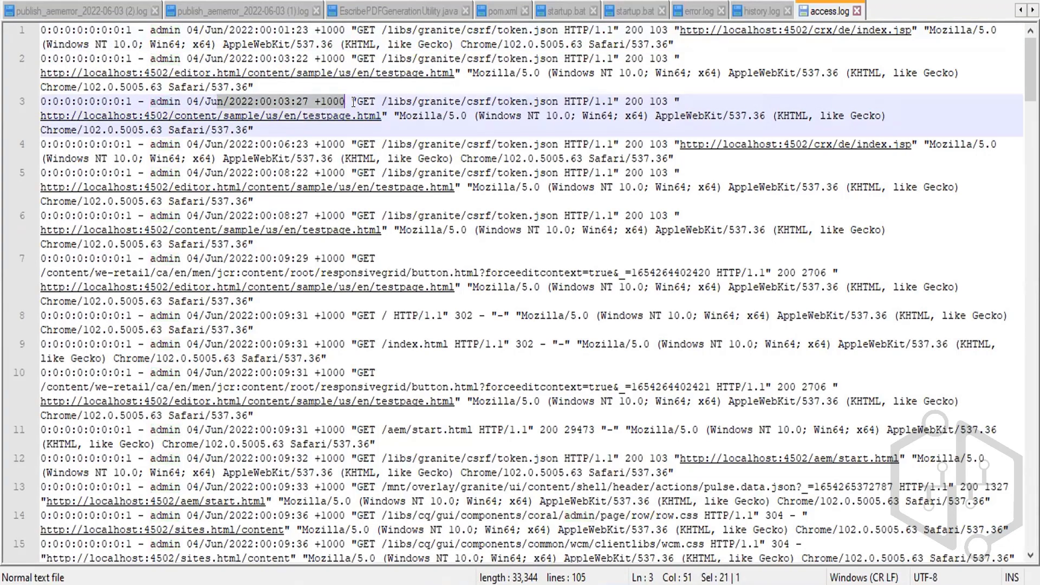
double_click(361, 103)
left_click_drag(413, 101, 478, 101)
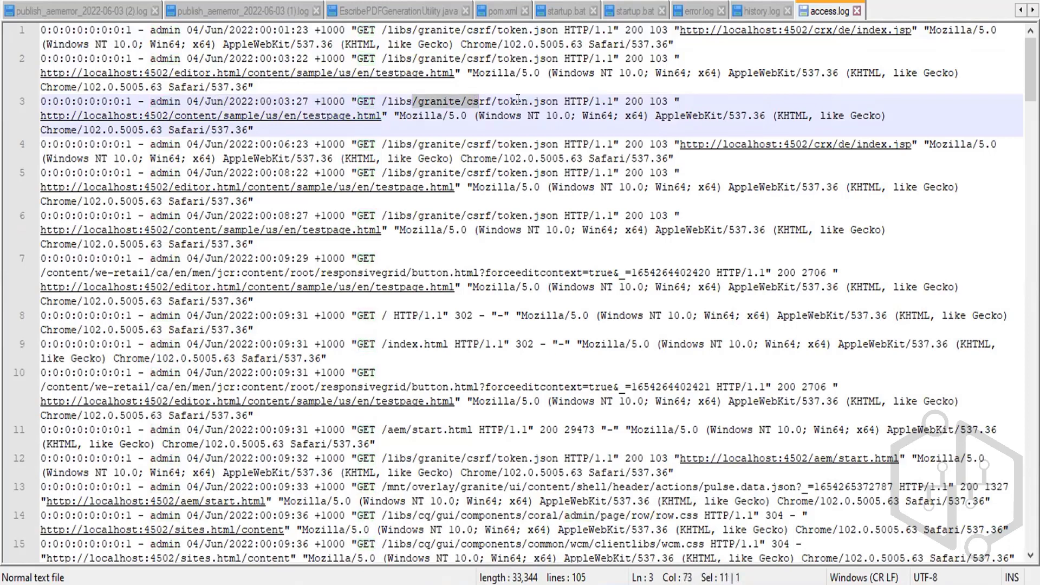
double_click(575, 103)
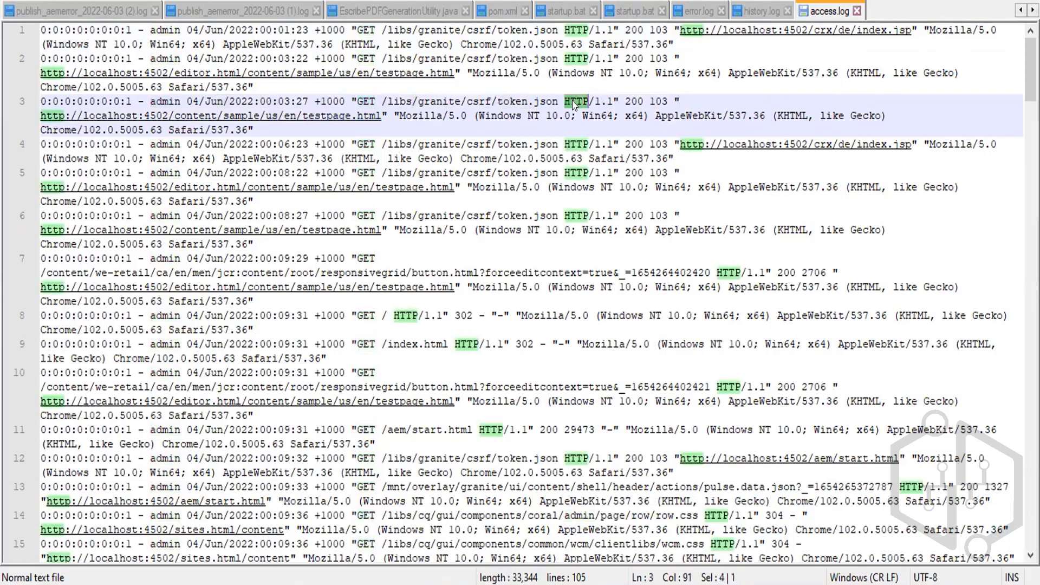
double_click(634, 101)
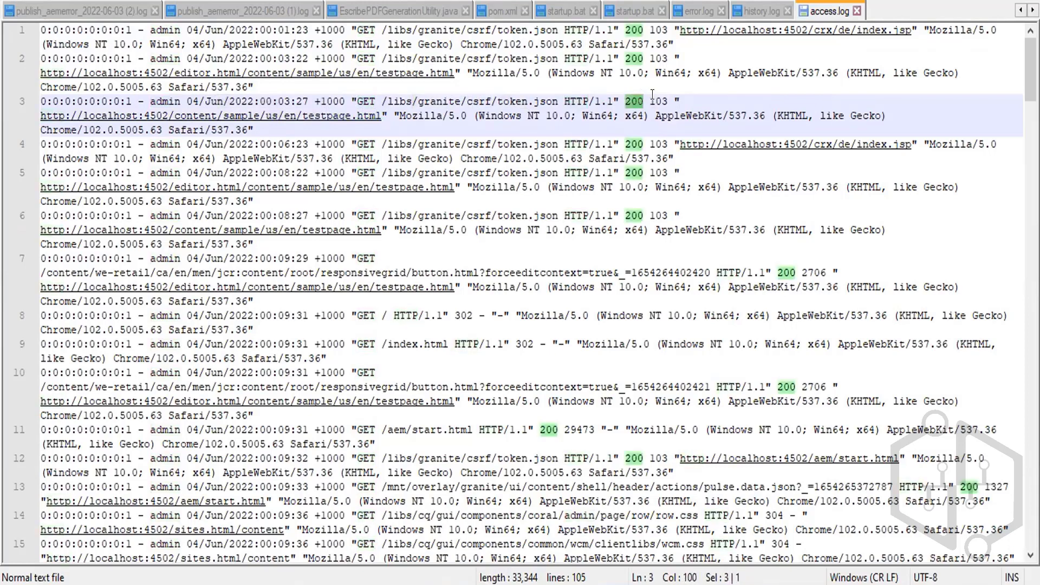
double_click(658, 102)
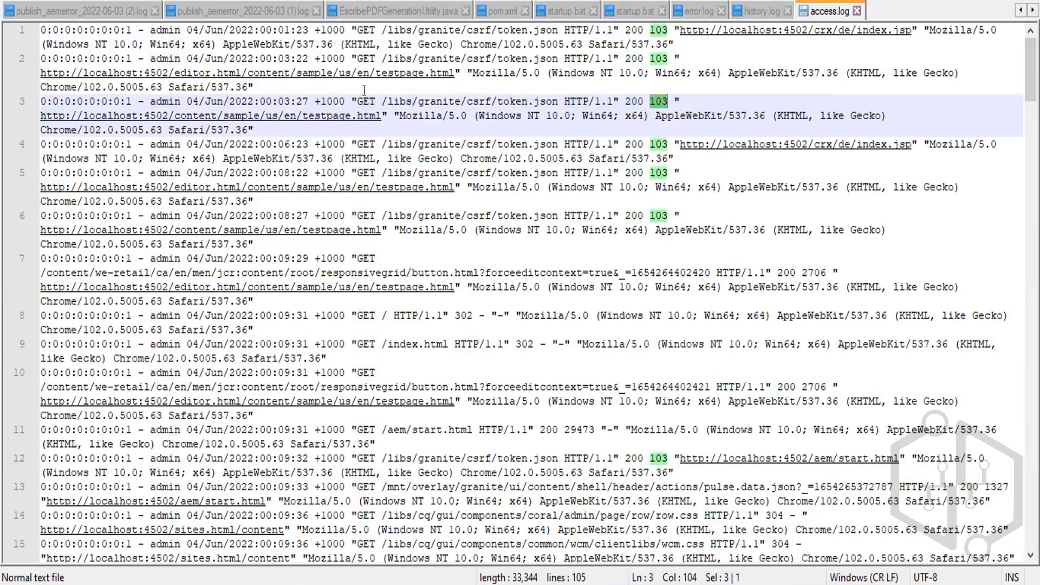
left_click_drag(386, 112, 327, 115)
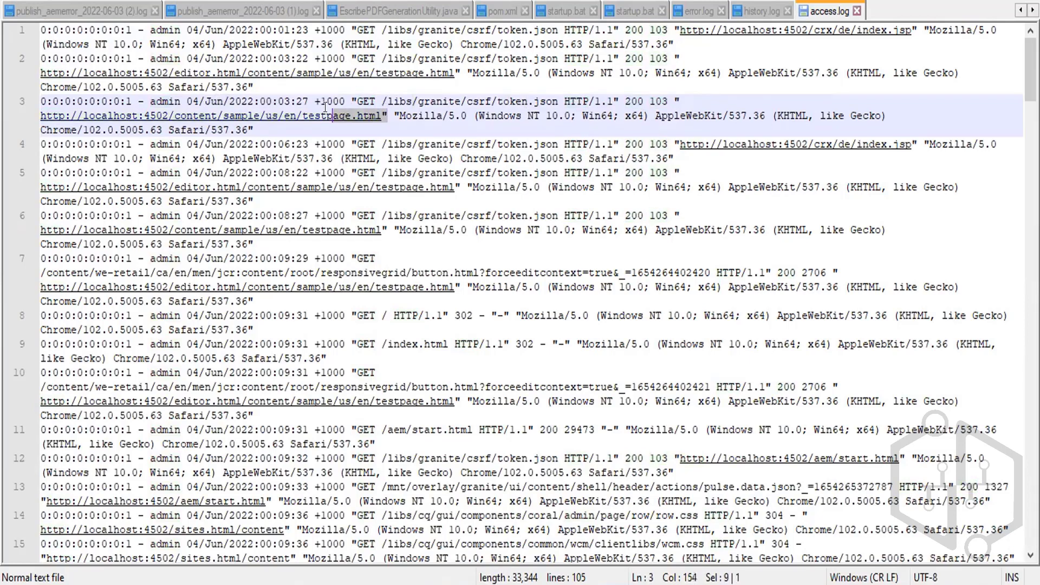
left_click_drag(413, 115, 640, 130)
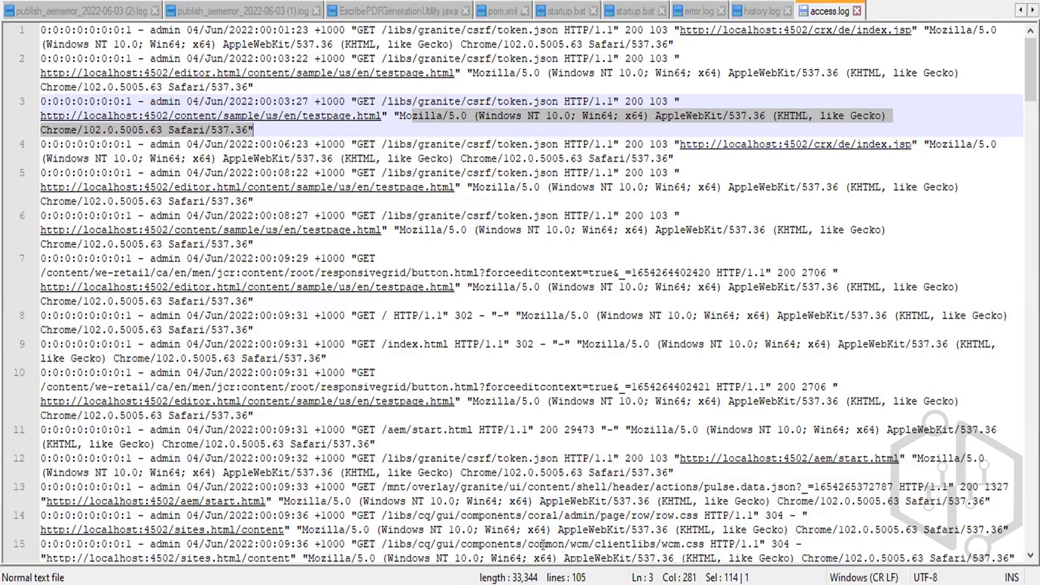
Switch to the AEM Web Console in the browser, cancel the Sample configurations dialog and open Sling's Log Support page.
left_click(542, 584)
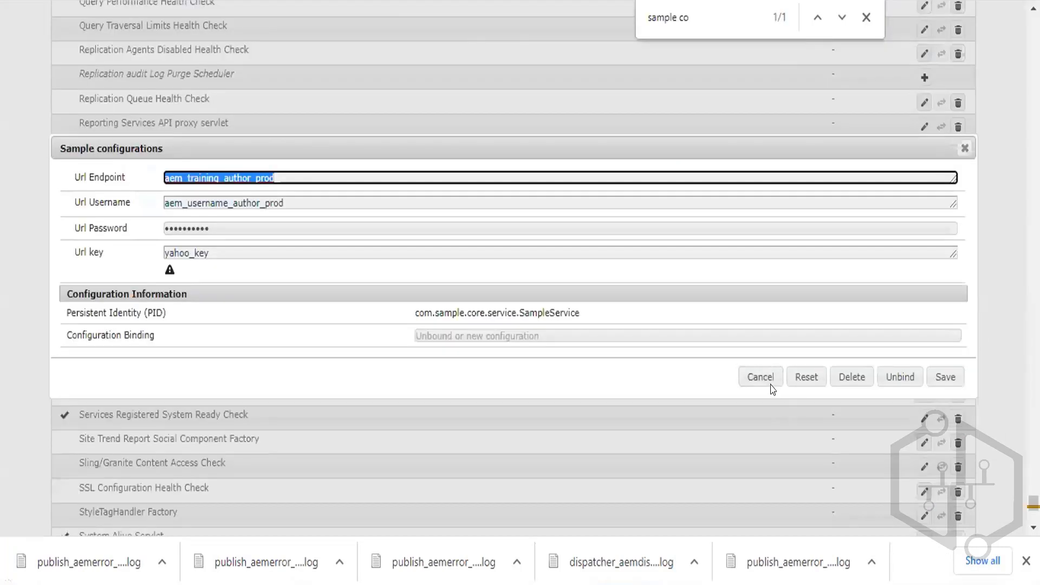
left_click(761, 378)
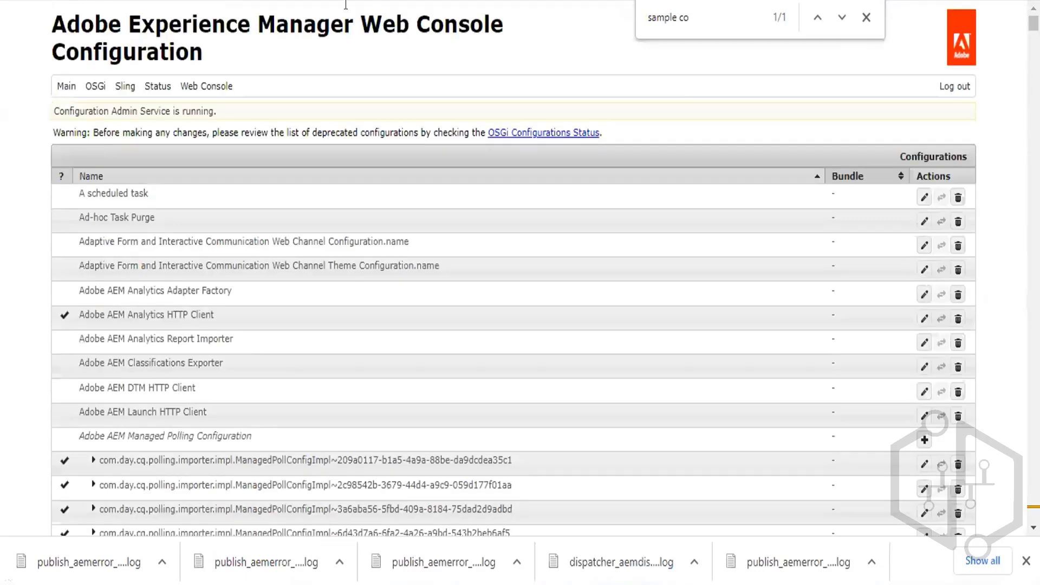
mouse_move(127, 90)
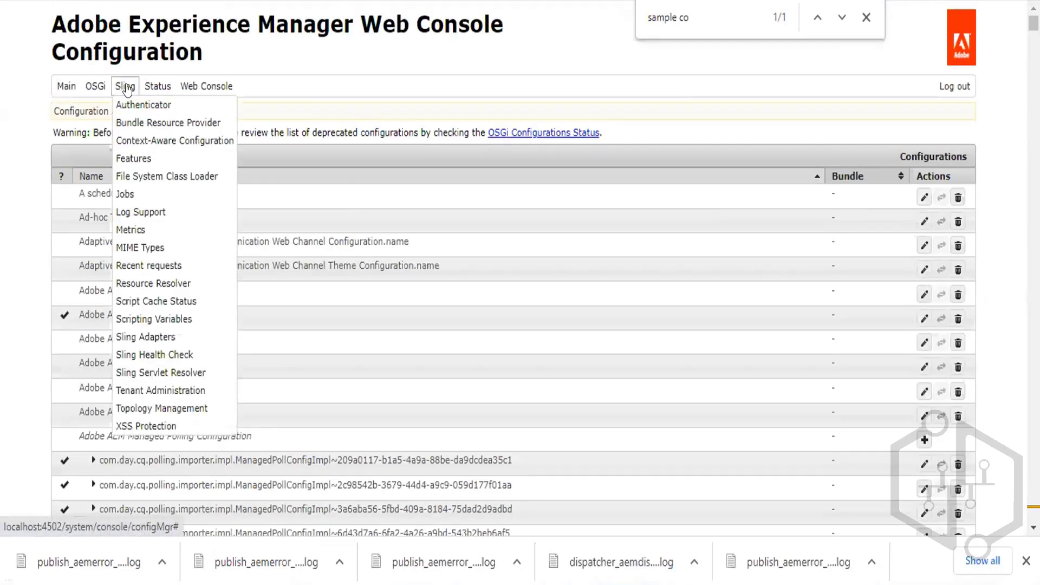
left_click(130, 213)
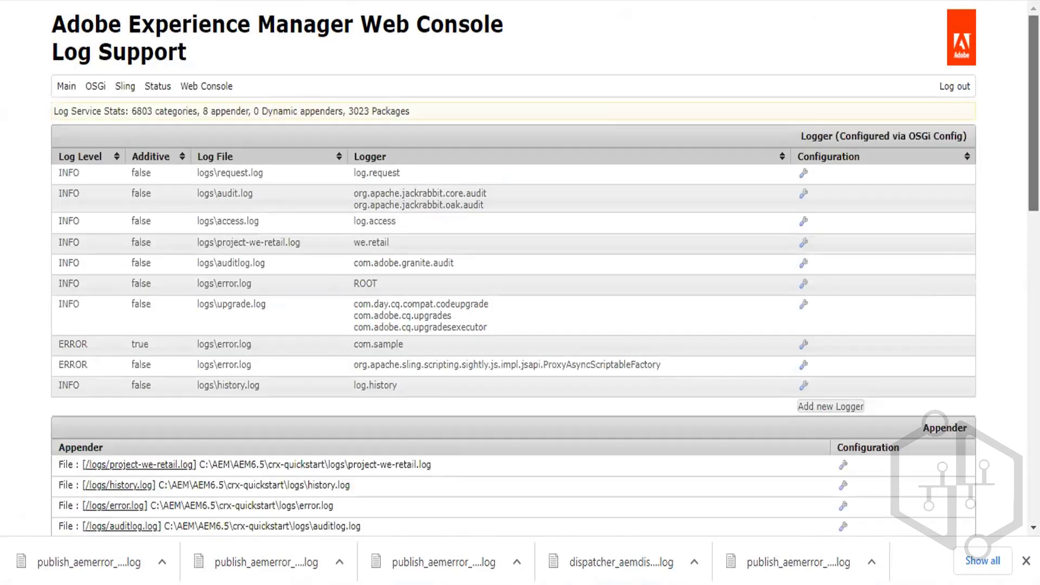
Open /logs/history.log from the Appender list and highlight its page entries.
scroll(403, 259, "down", 5)
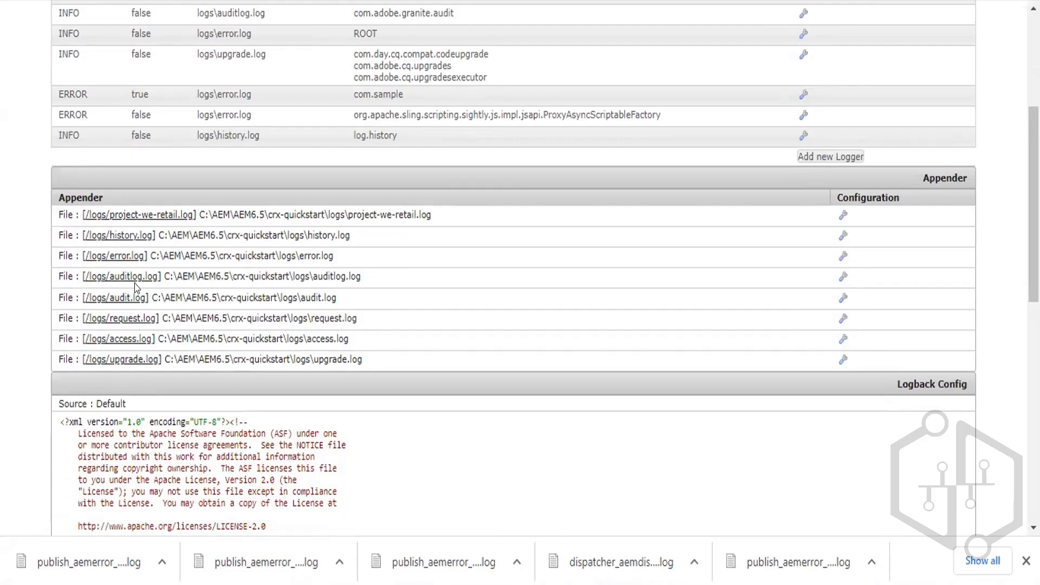
left_click(119, 235)
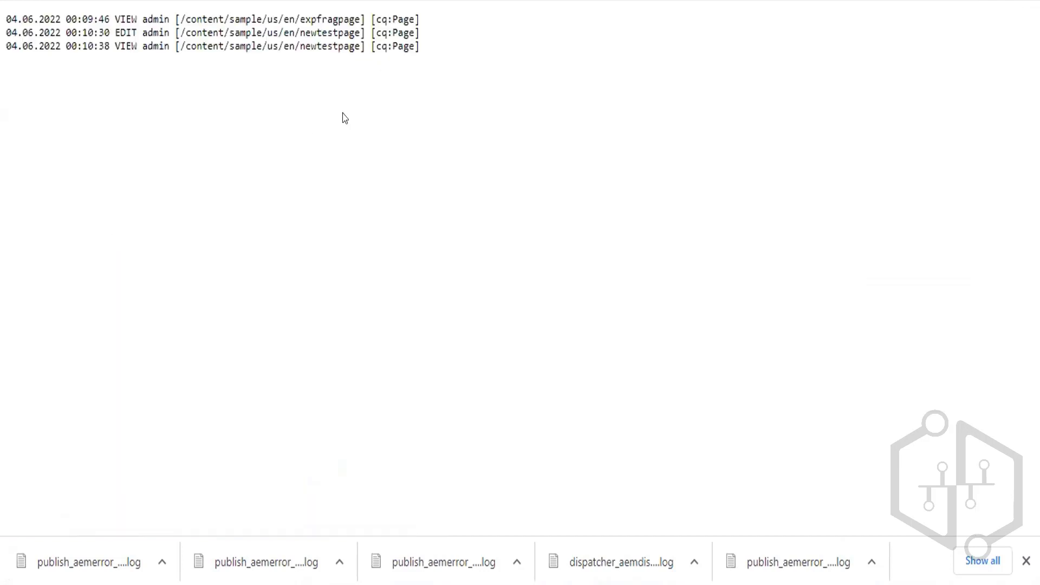
left_click_drag(432, 51, 265, 8)
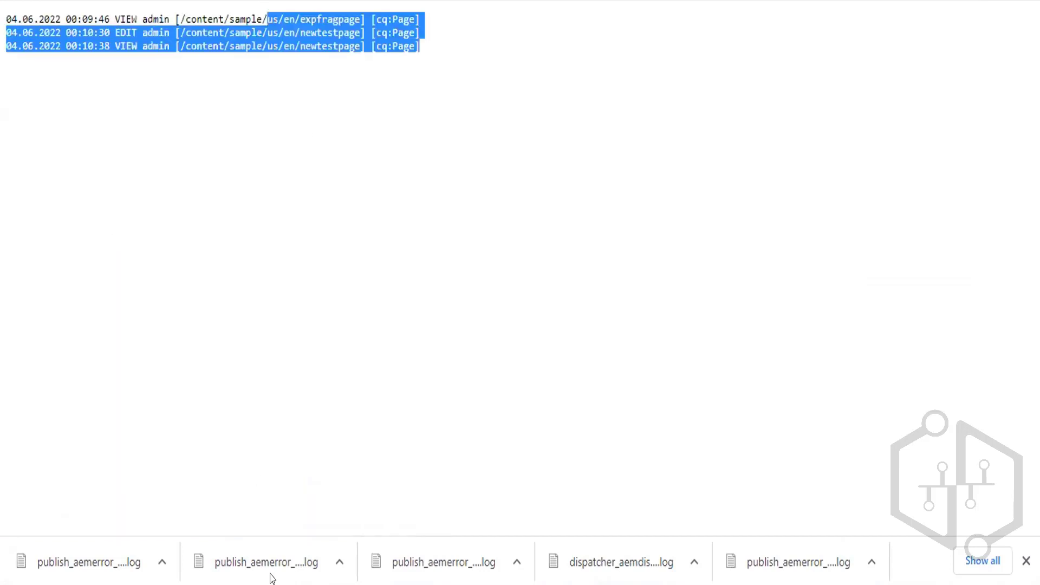
Reload access.log in Notepad++ and check history.log against the browser copy, then return to the Log Support page.
left_click(388, 584)
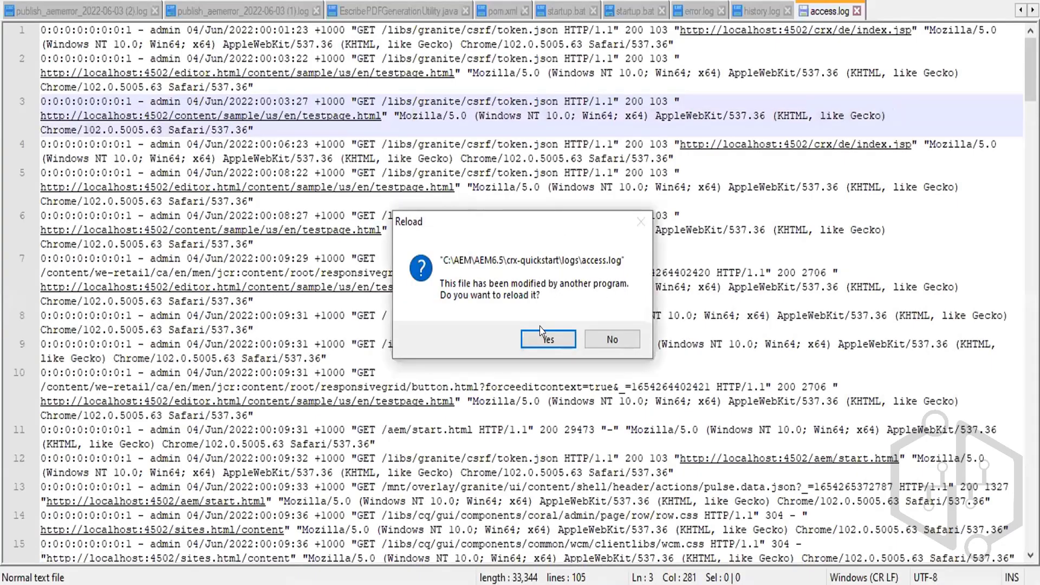
left_click(548, 338)
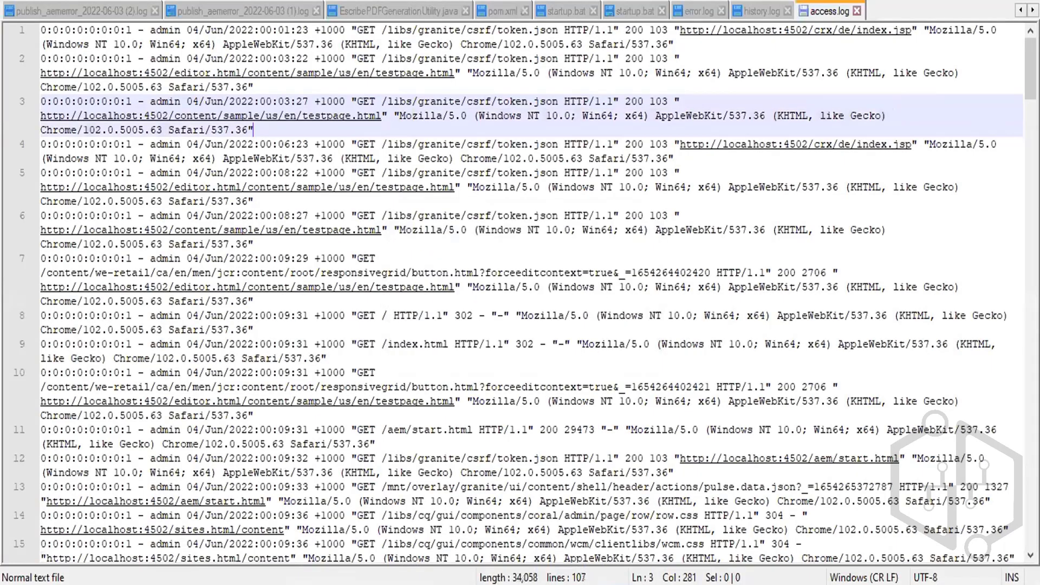
left_click(761, 12)
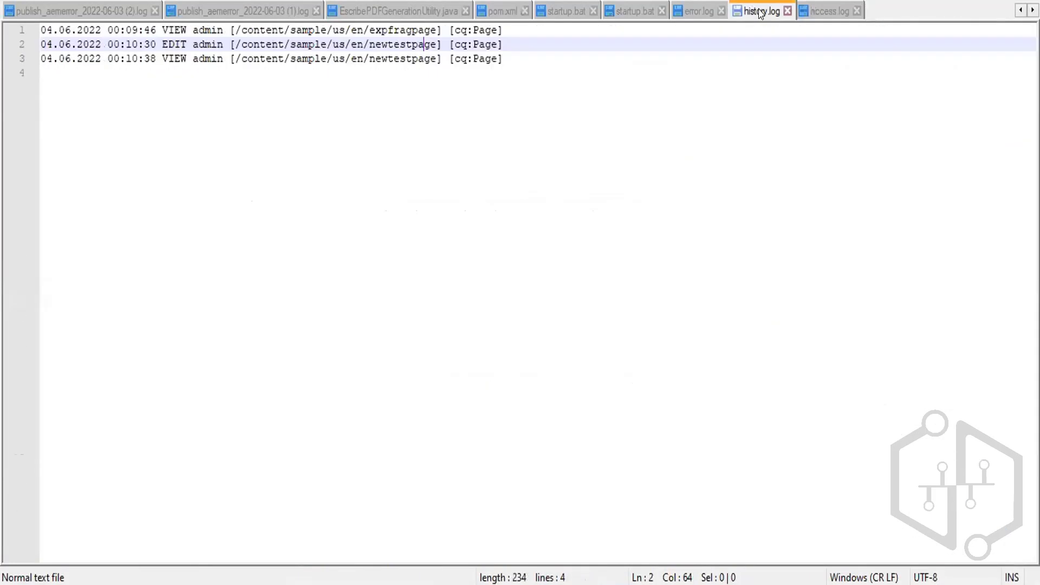
left_click(407, 59)
key("alt+Tab")
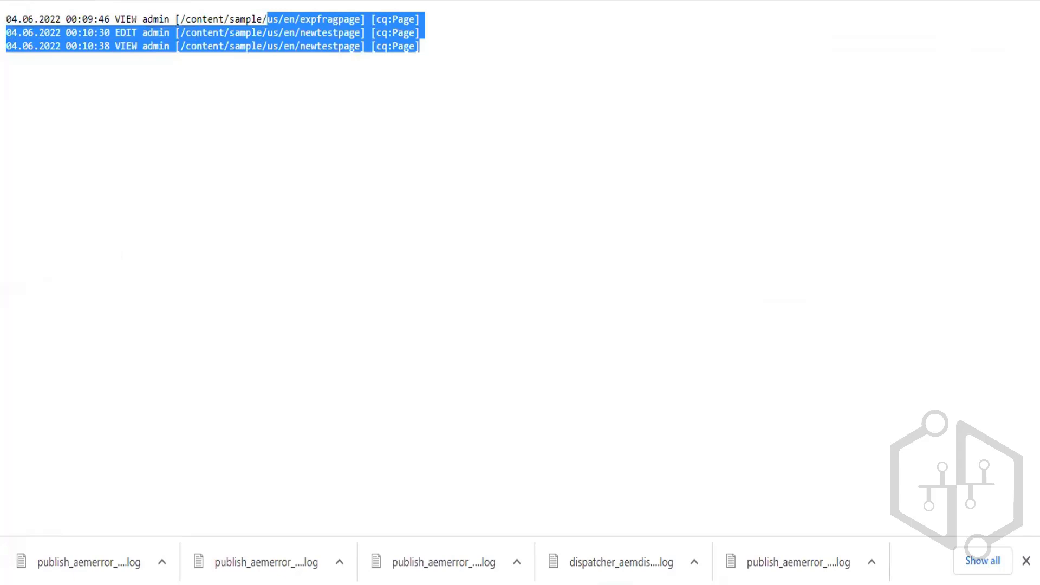
key("alt+Left")
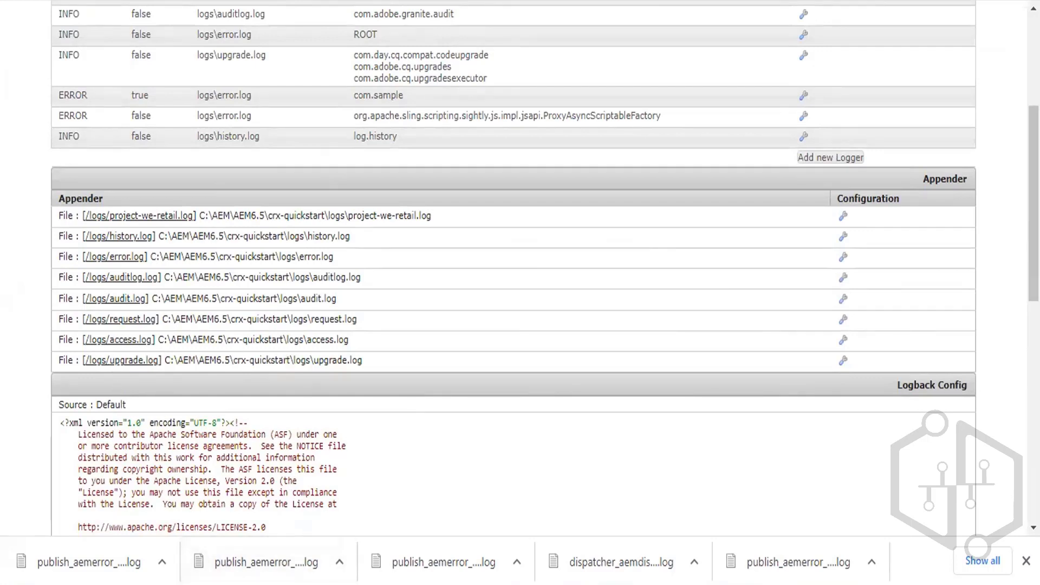
Switch to the AEM author's crx-quickstart logs folder in File Explorer, reopen it and look over the dated access and error log files.
mouse_move(392, 584)
left_click(295, 520)
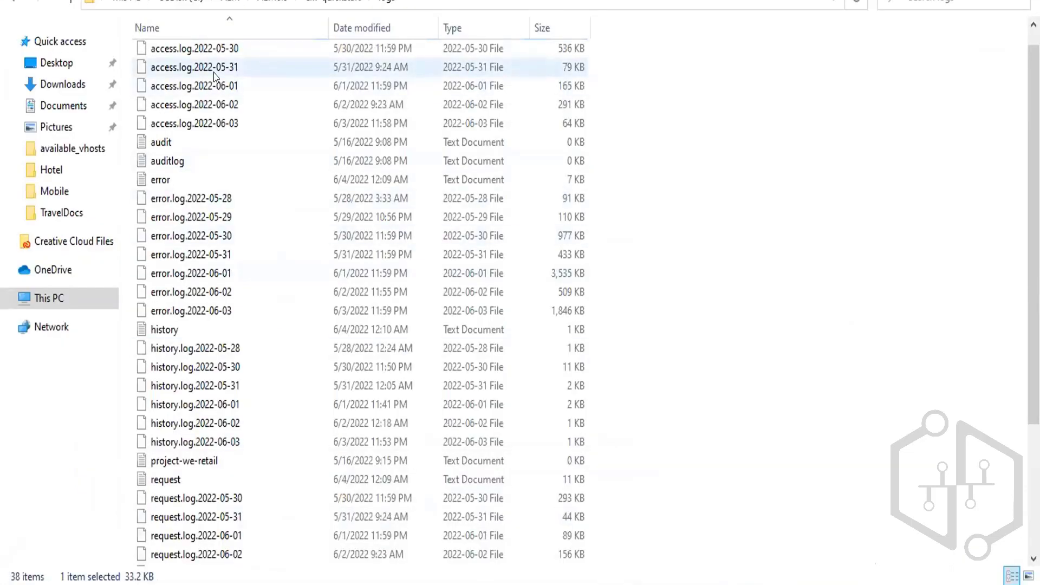
left_click(329, 2)
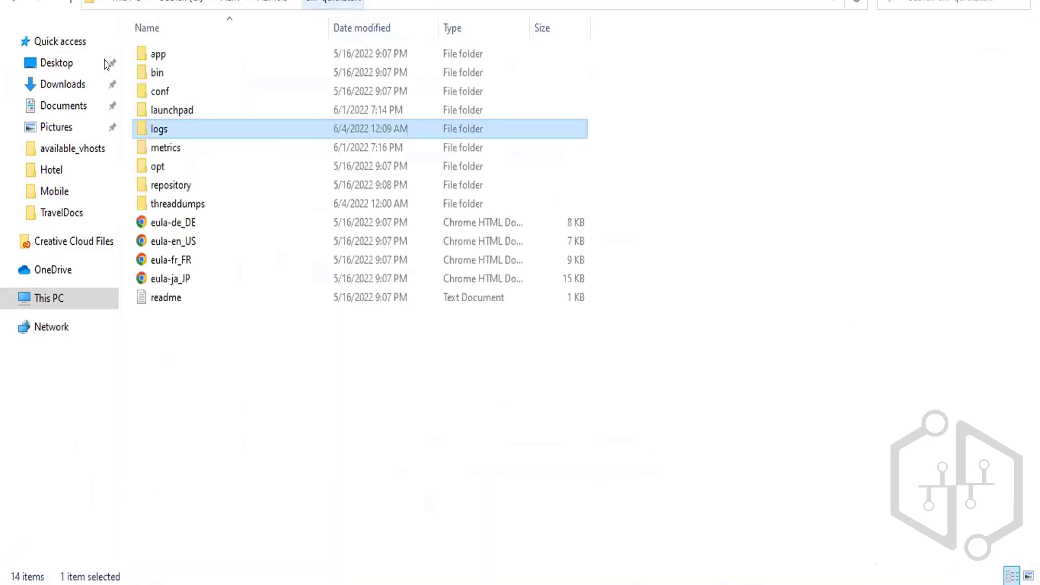
double_click(152, 132)
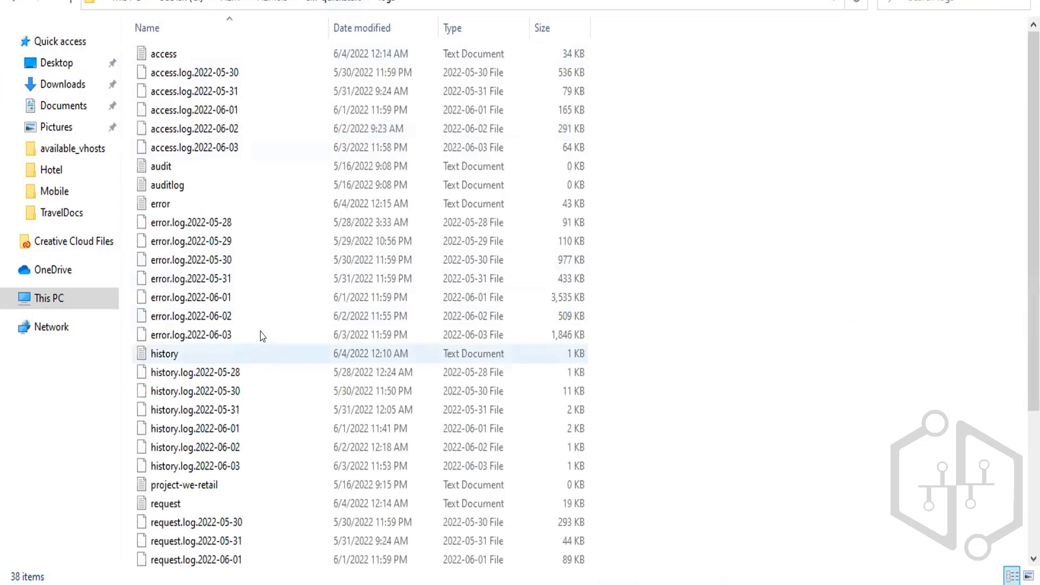
left_click(198, 74)
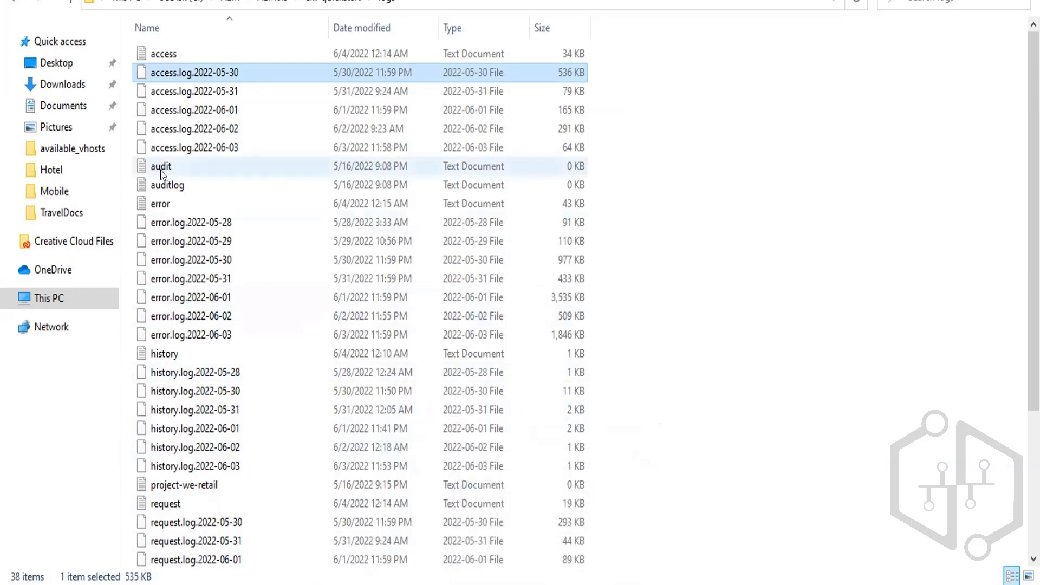
left_click(164, 204)
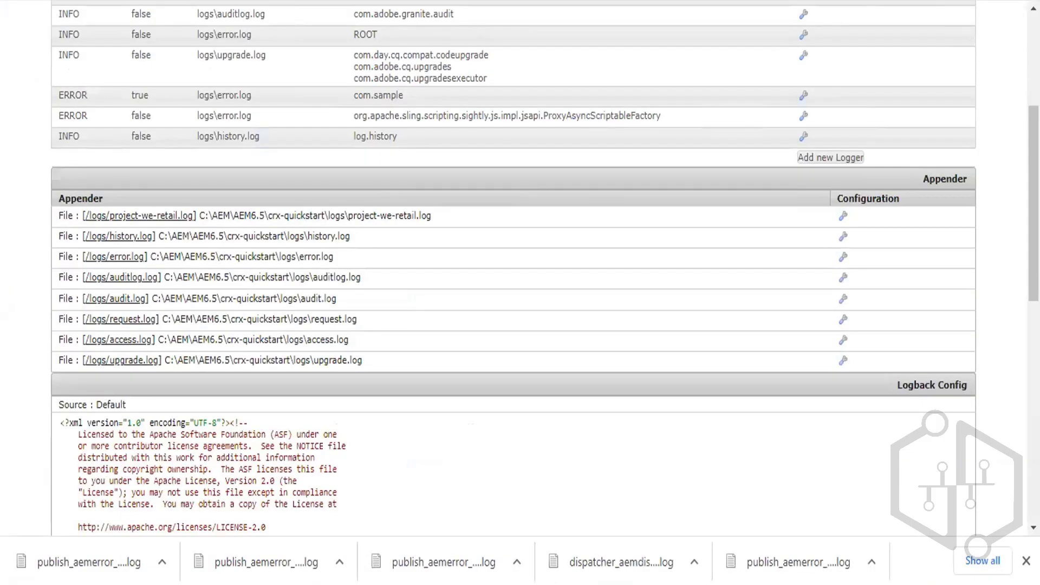
Open the Web Console's configMgr page in the browser and search it for "logging lo" to find the Apache Sling Logging Logger Configuration.
type("configMgr")
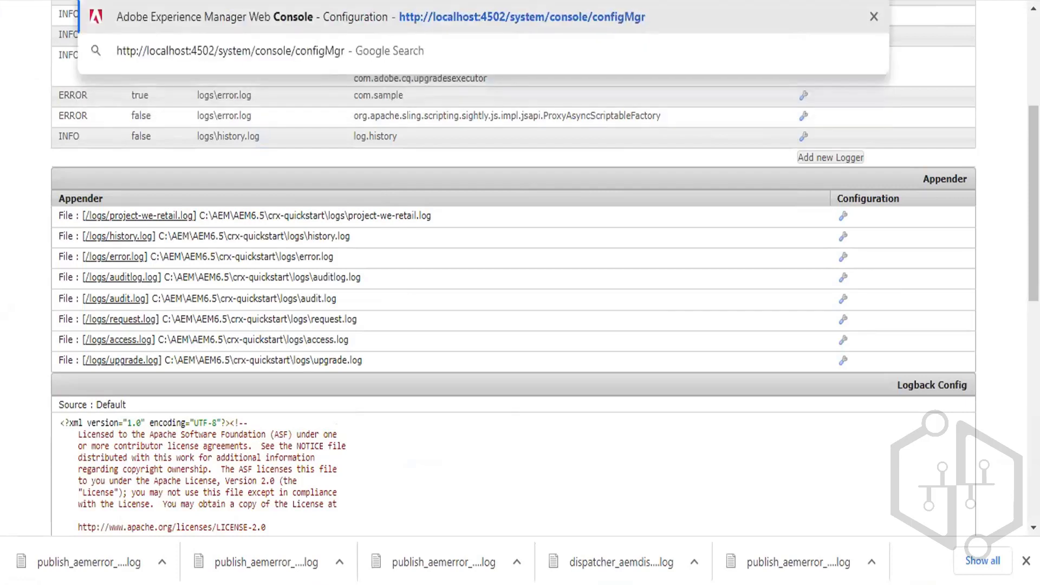
key("Return")
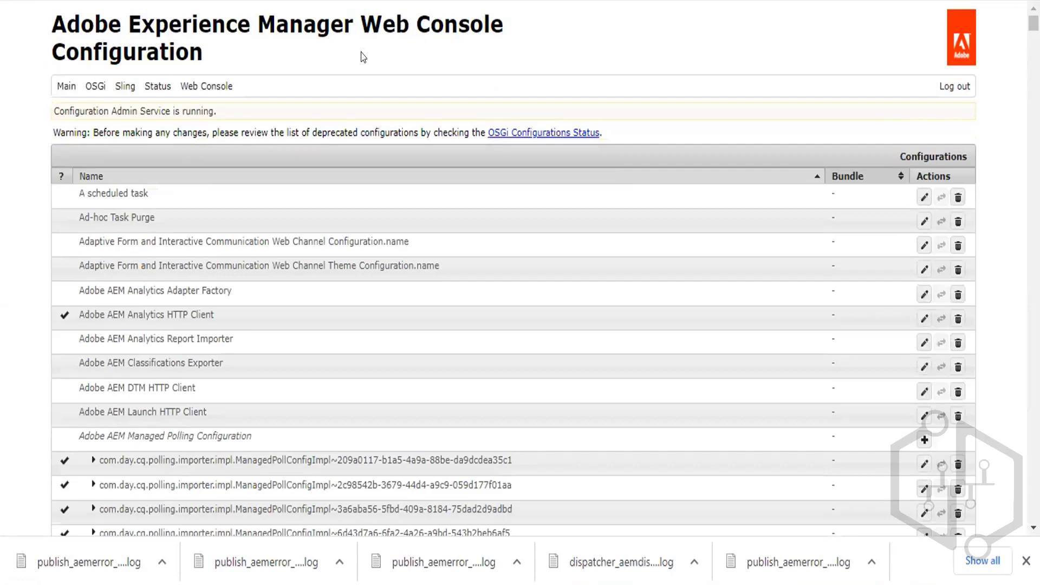
key("ctrl+f")
type("lo")
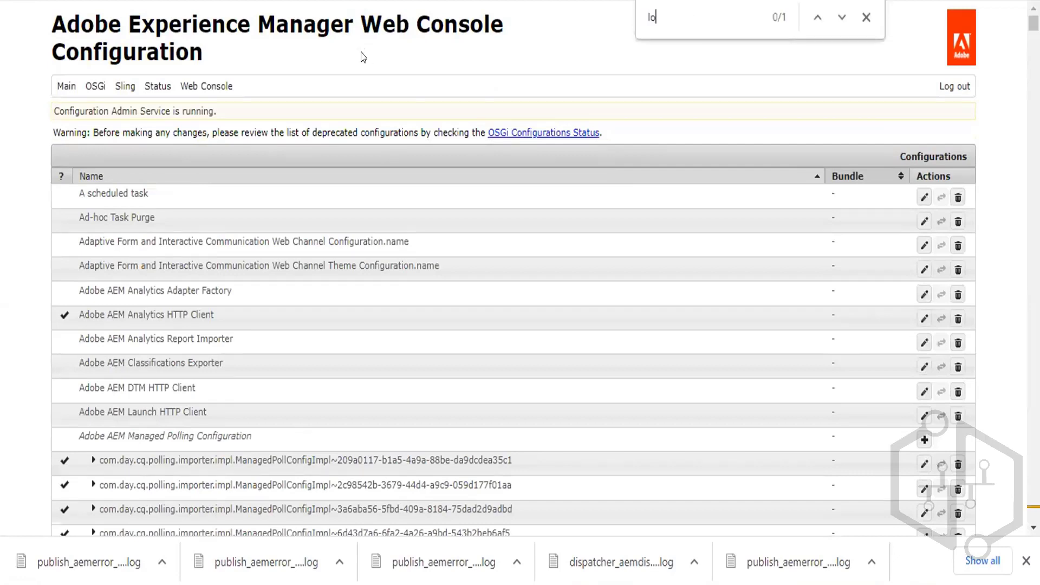
type("gging lo")
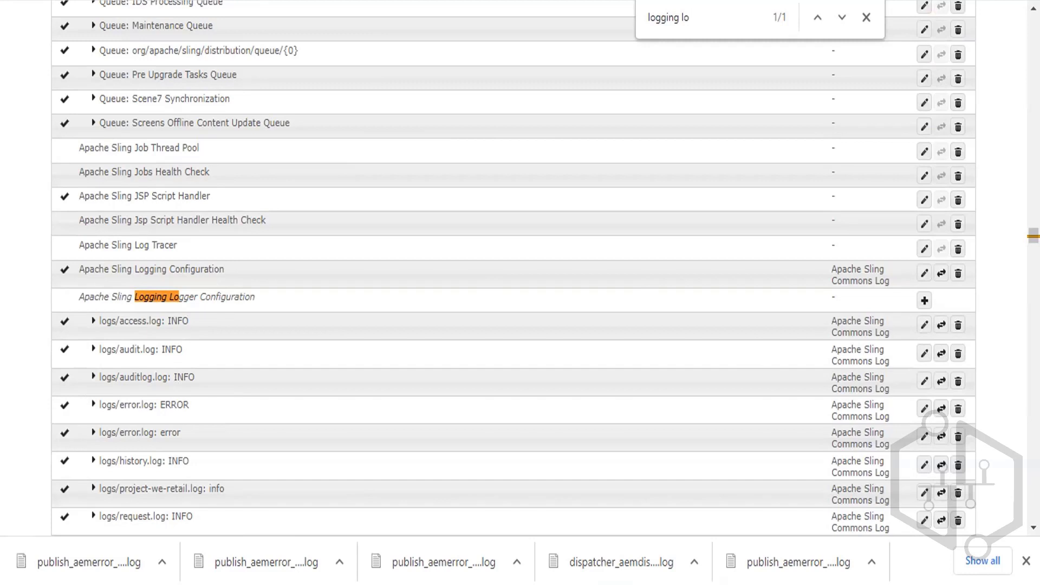
scroll(1034, 527, "down", 3)
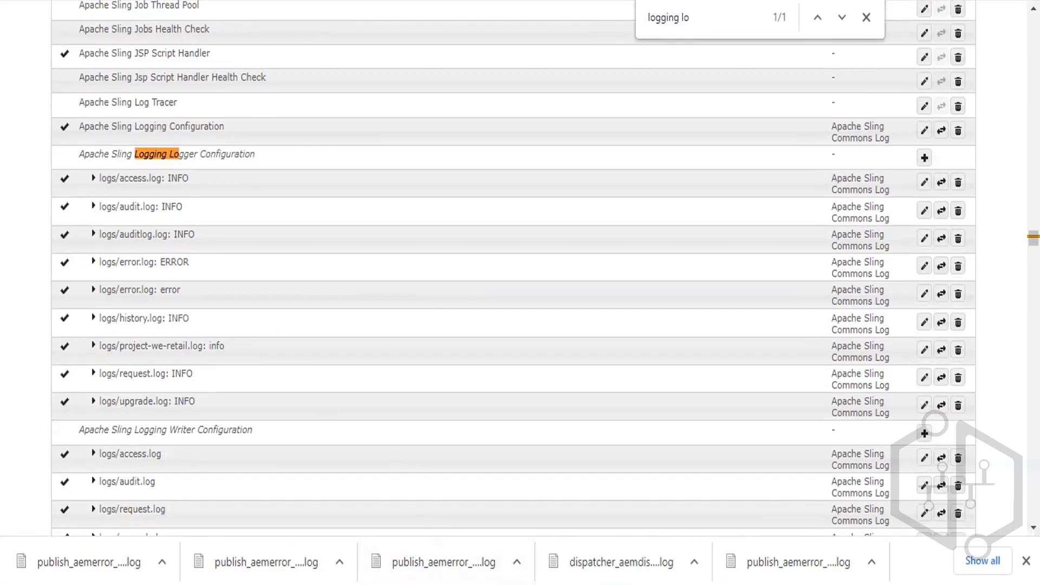
Check the logs folder in File Explorer and highlight com.sample.core in IntelliJ's SampleConfiguration.java, returning to the browser's configuration list.
mouse_move(343, 556)
left_click(268, 547)
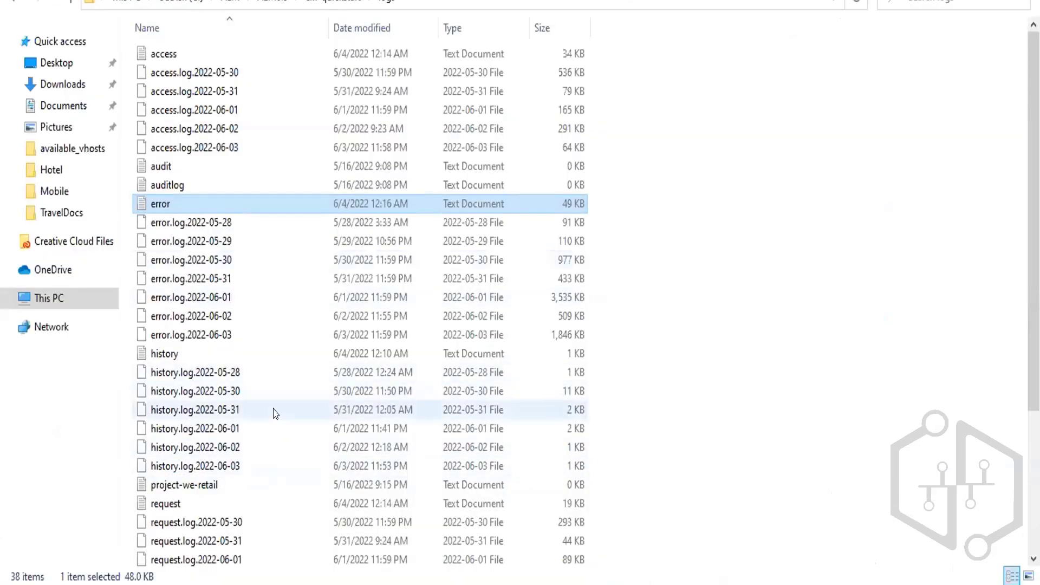
key("alt+Tab")
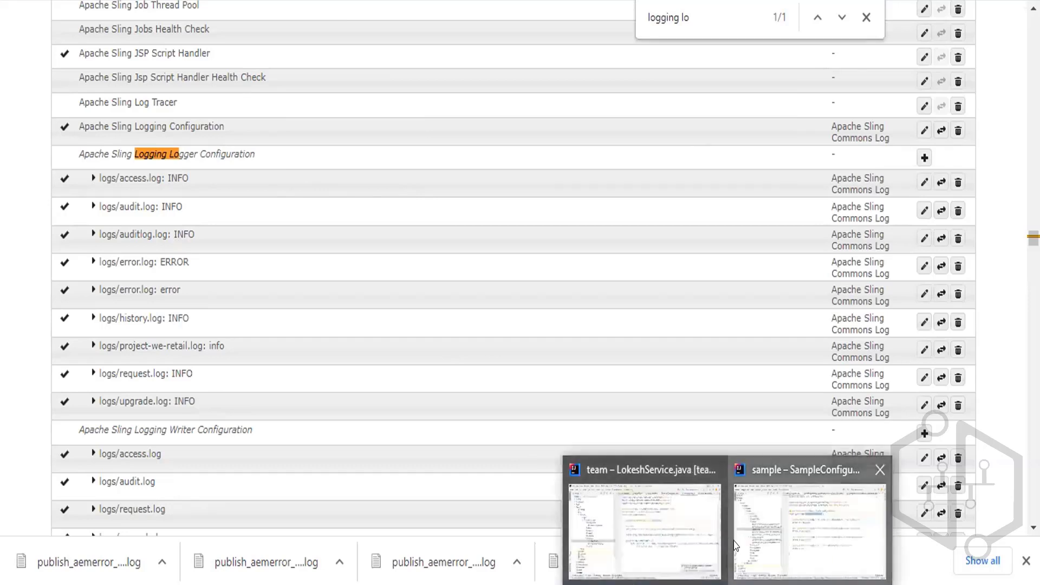
left_click(739, 542)
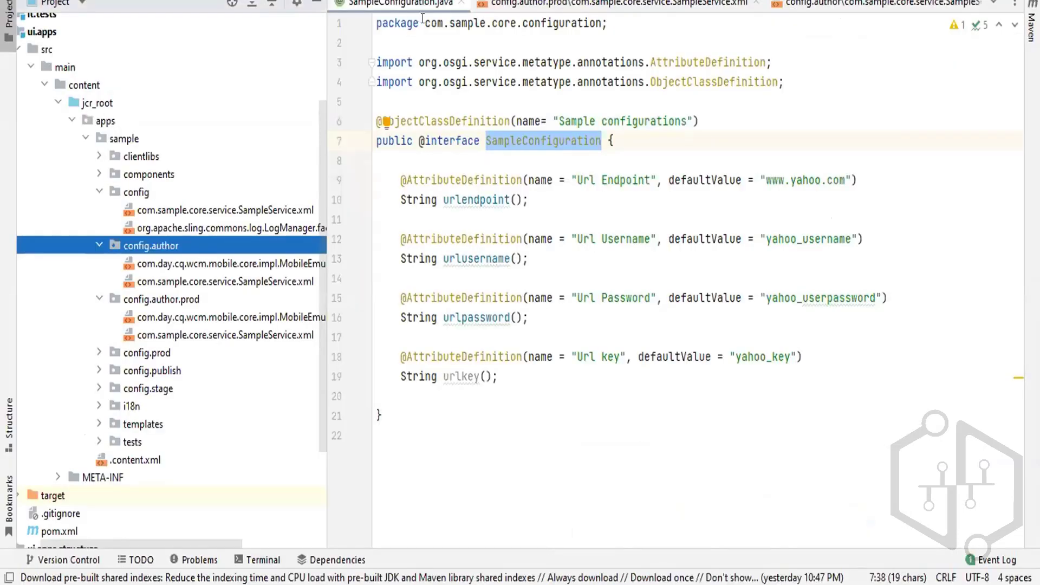
left_click_drag(425, 23, 510, 22)
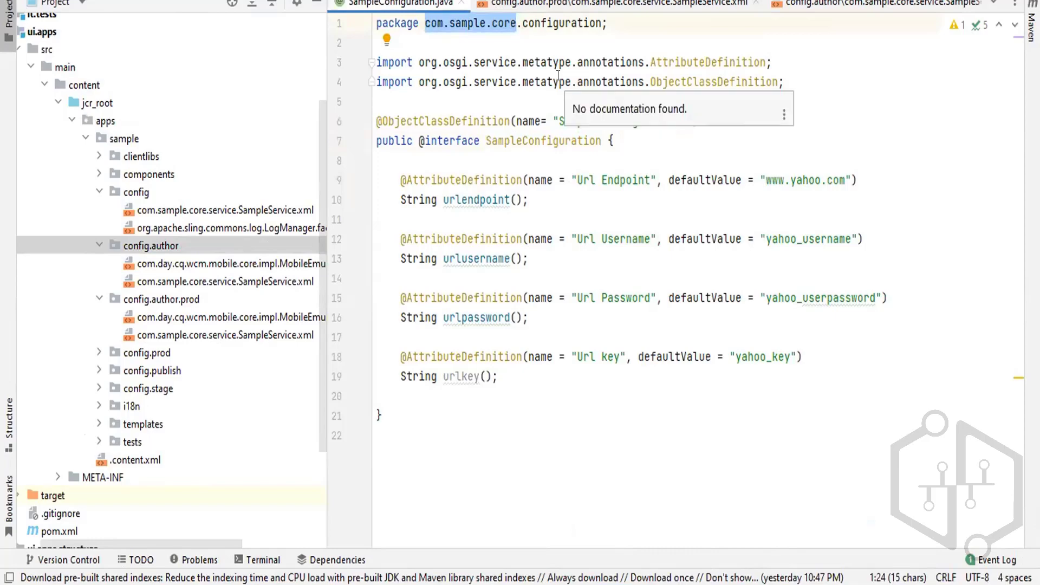
key("alt+Tab")
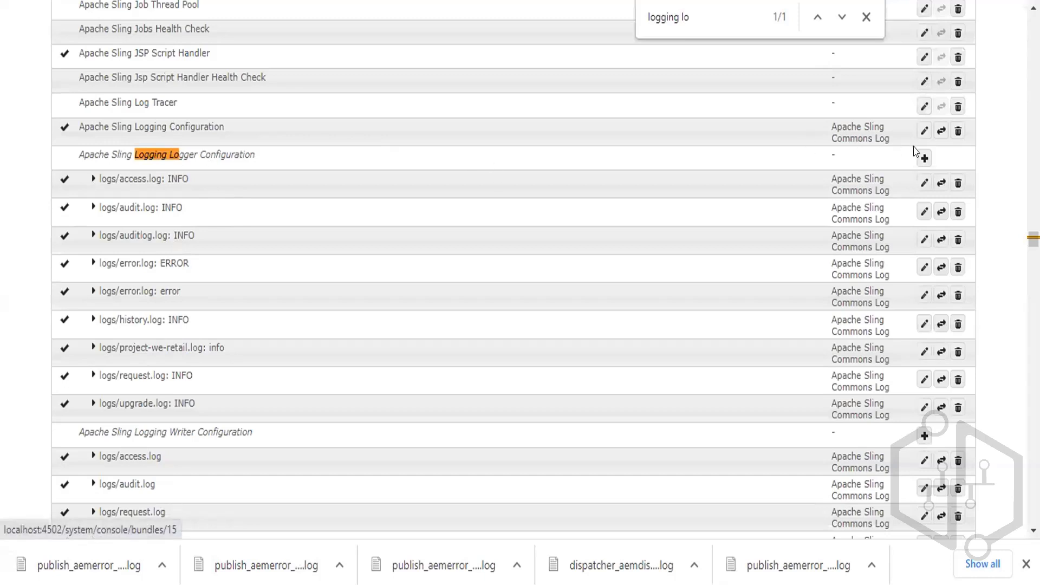
Start a new Apache Sling Logging Logger Configuration with log level Debug and log file logs/sample-error.log.
left_click(924, 159)
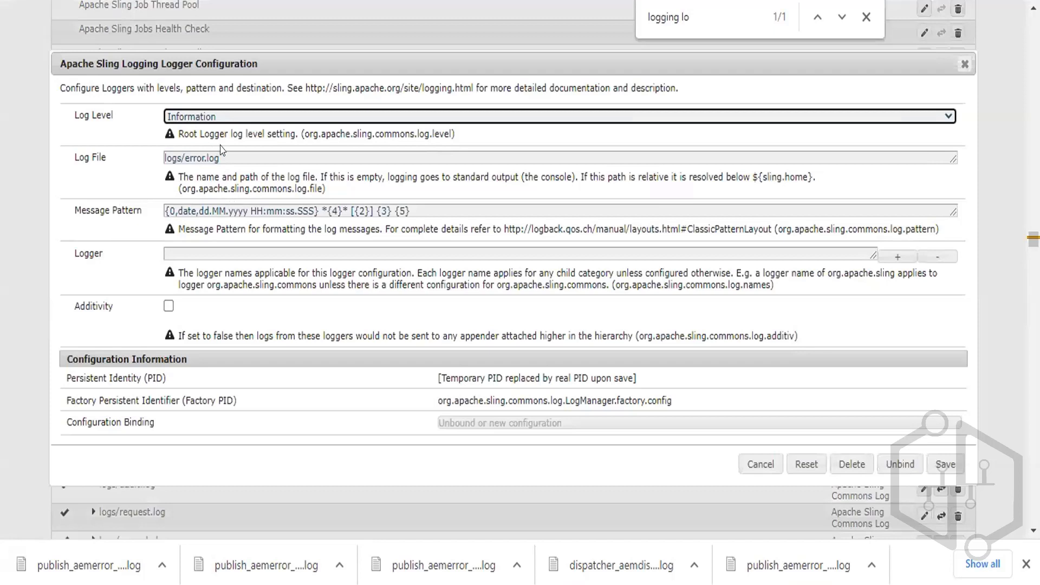
left_click(224, 117)
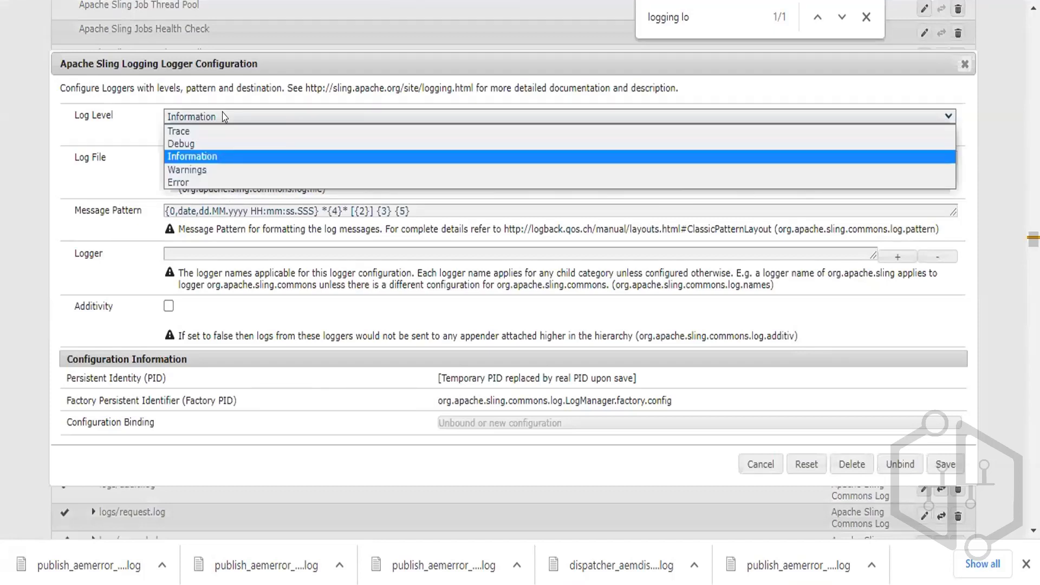
left_click(198, 144)
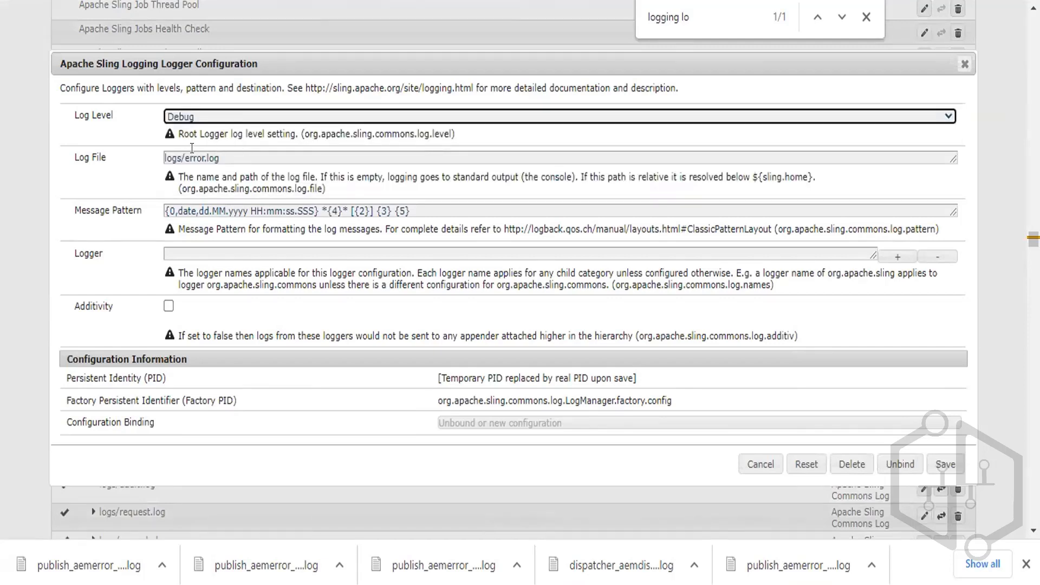
left_click(181, 153)
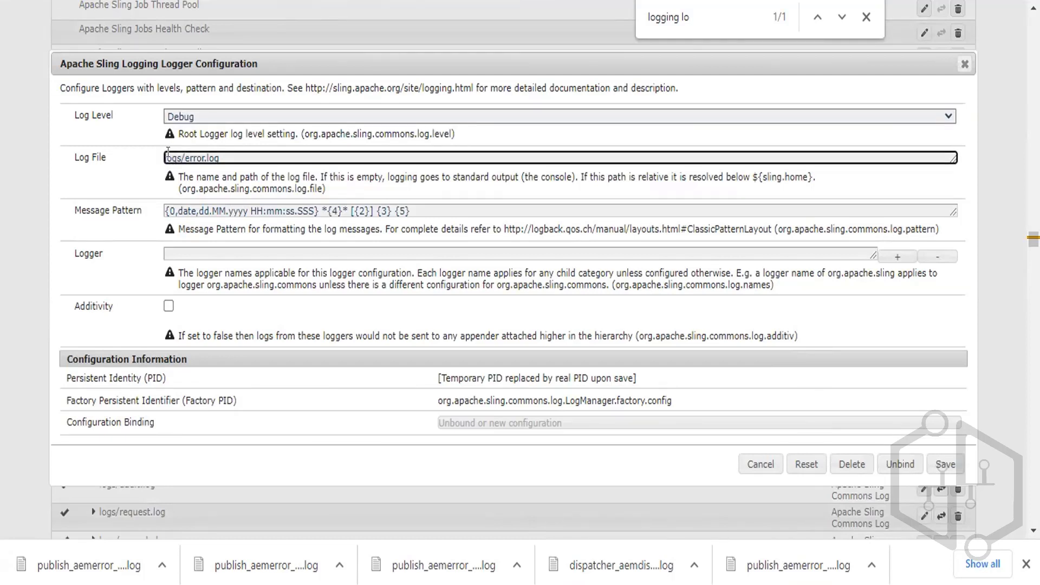
double_click(181, 156)
left_click(182, 154)
type("sample-")
Review the new logger's Log Level, Log File and Logger fields, highlighting the sample-error.log file name.
left_click_drag(197, 135, 162, 119)
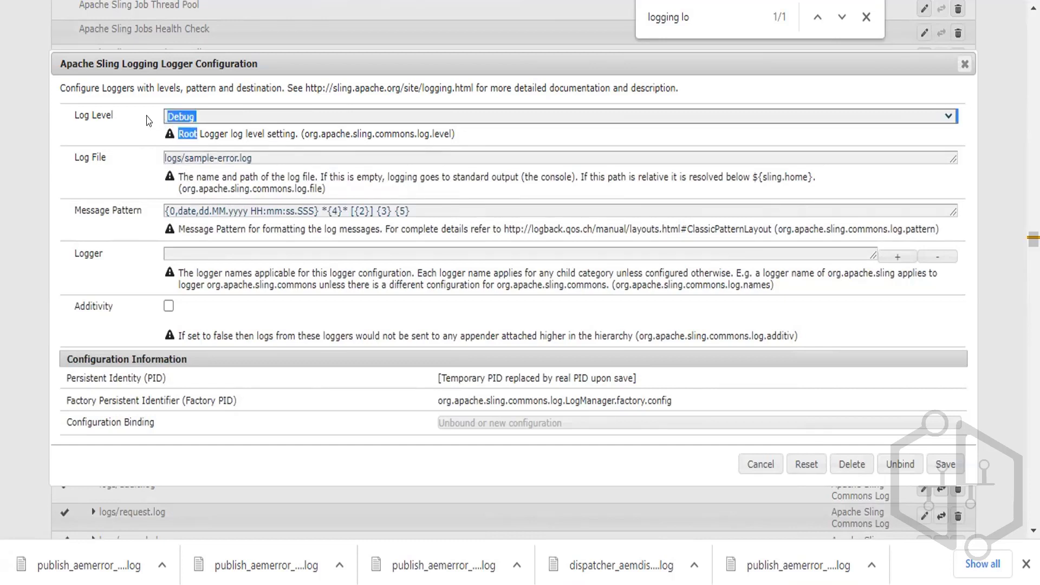
left_click(147, 121)
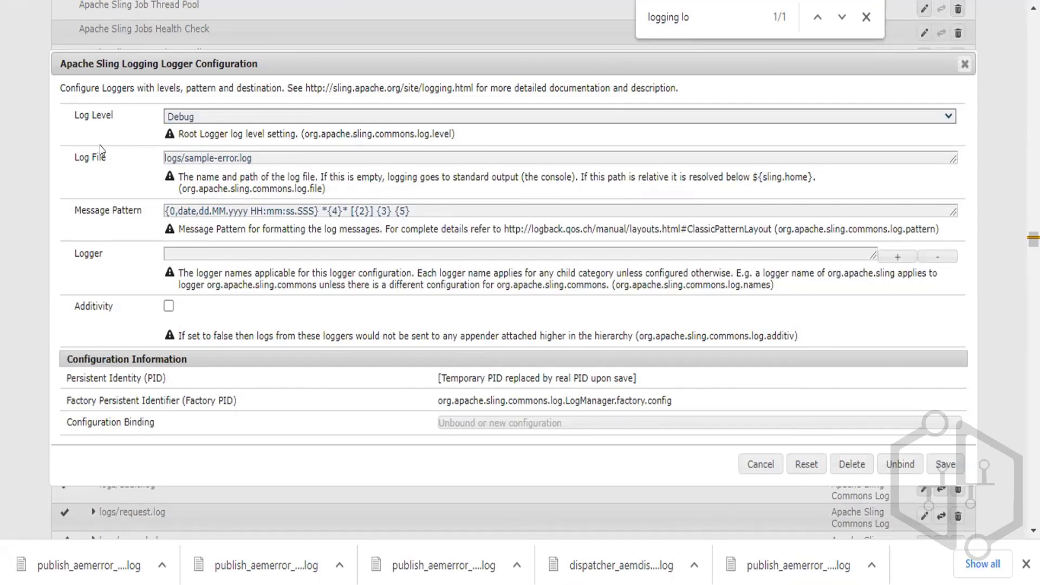
left_click_drag(105, 157, 68, 157)
double_click(86, 249)
left_click_drag(182, 158, 275, 160)
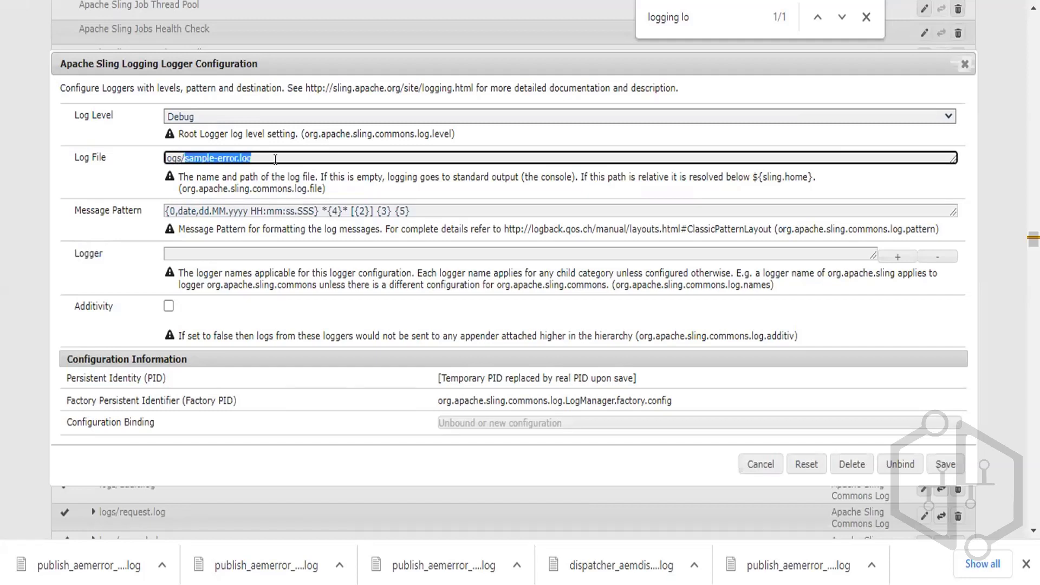
Copy the package name com.sample.core from SampleConfiguration.java in IntelliJ into the Logger field of the new configuration.
left_click(213, 244)
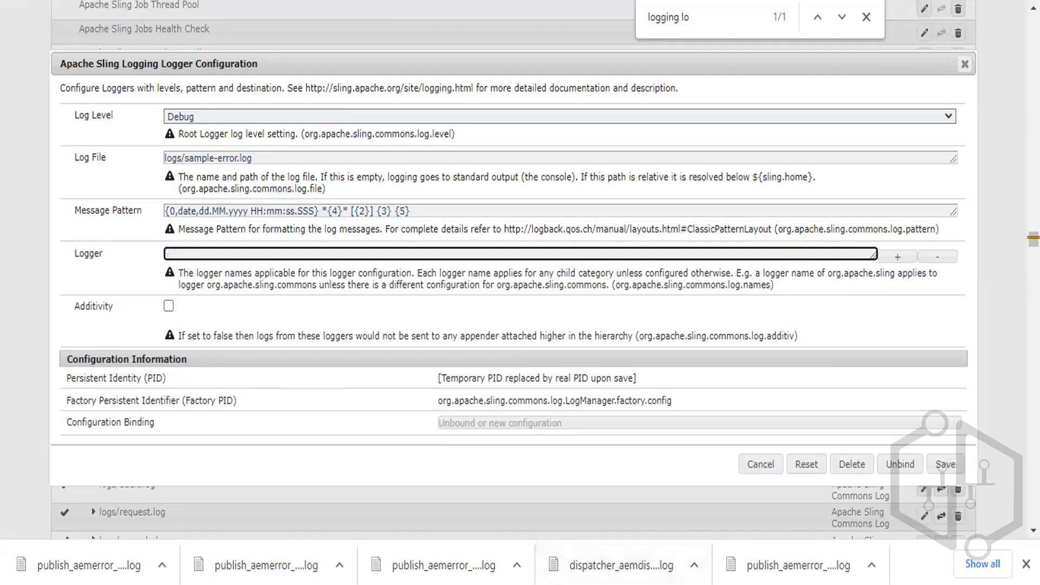
left_click(727, 584)
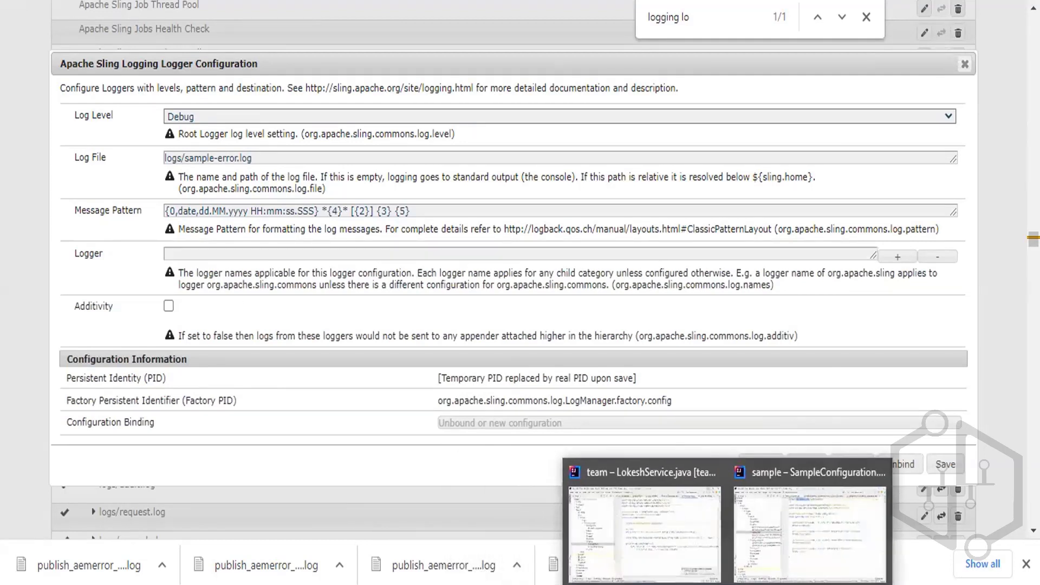
left_click(747, 536)
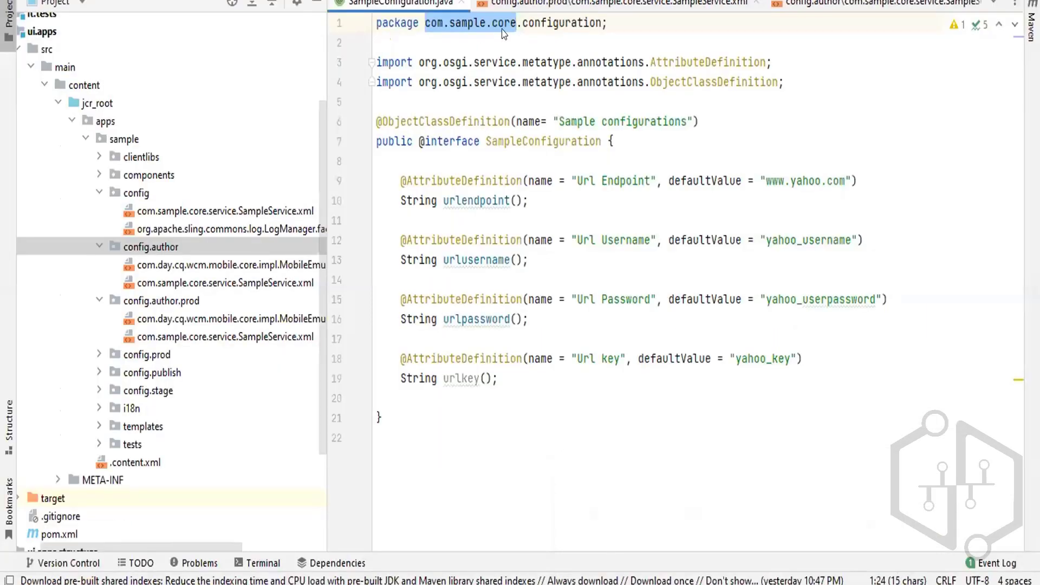
left_click(426, 22)
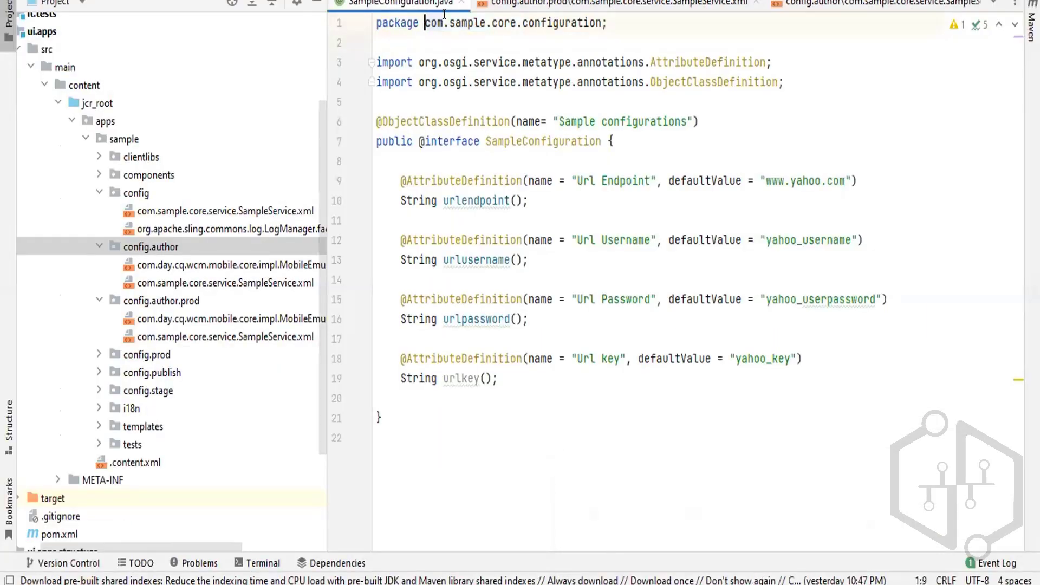
left_click_drag(445, 13, 509, 15)
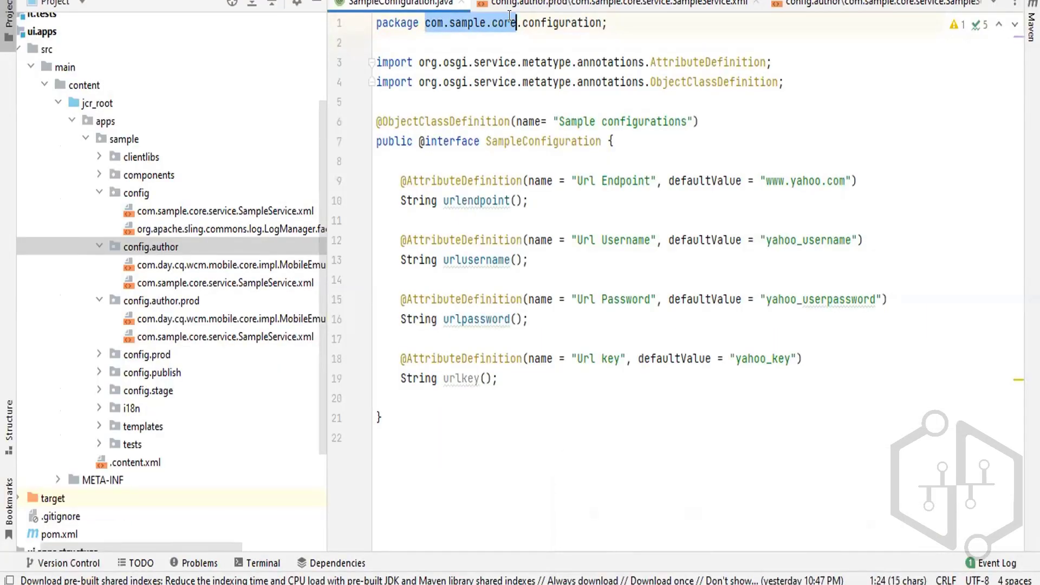
key("ctrl+c")
key("alt+Tab")
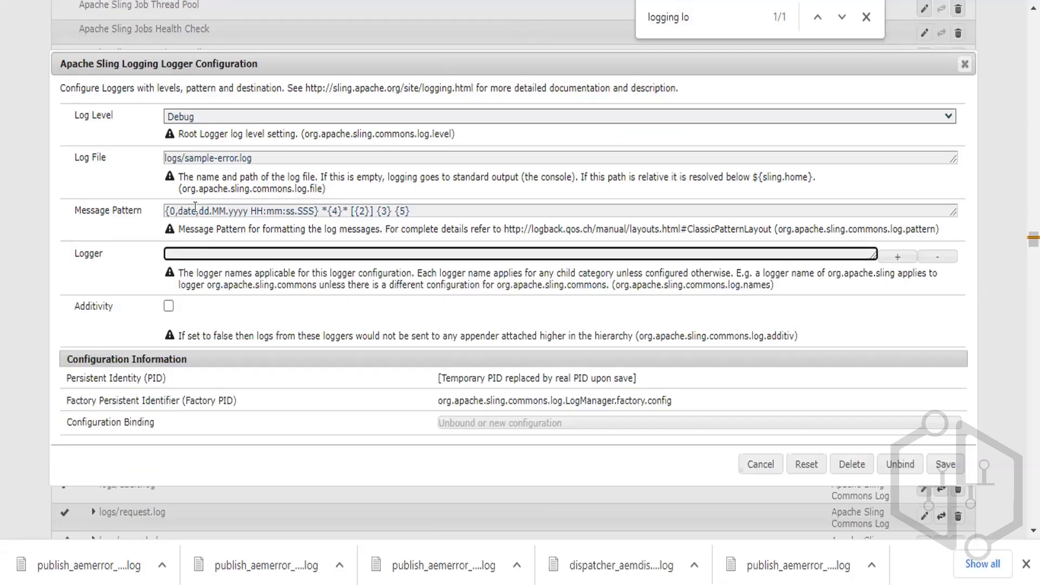
key("ctrl+v")
Look in the logs folder for a sample-error file, then return to the browser and save the new logger configuration.
left_click_drag(183, 156, 303, 151)
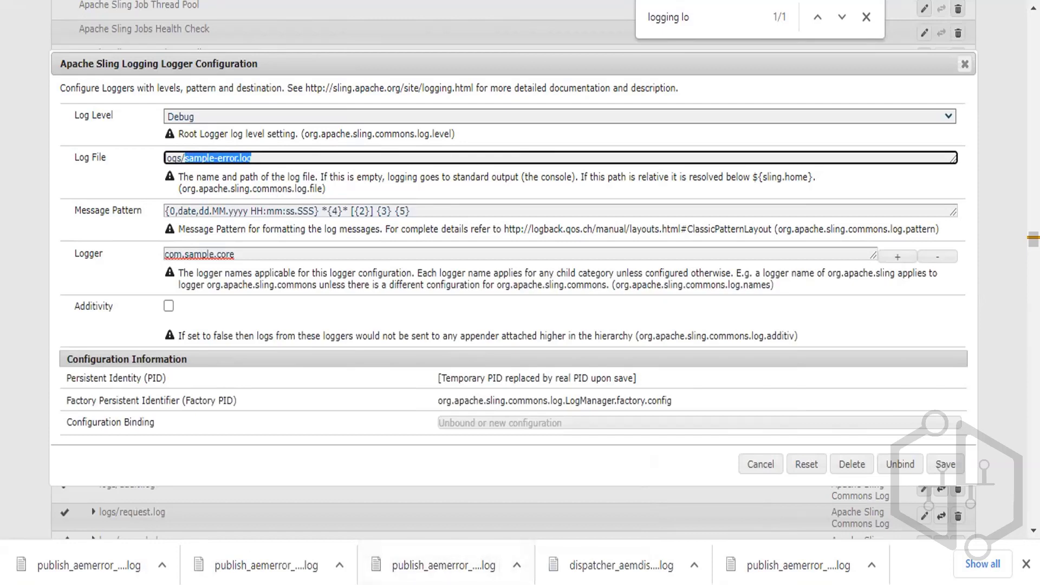
left_click(366, 583)
left_click(261, 523)
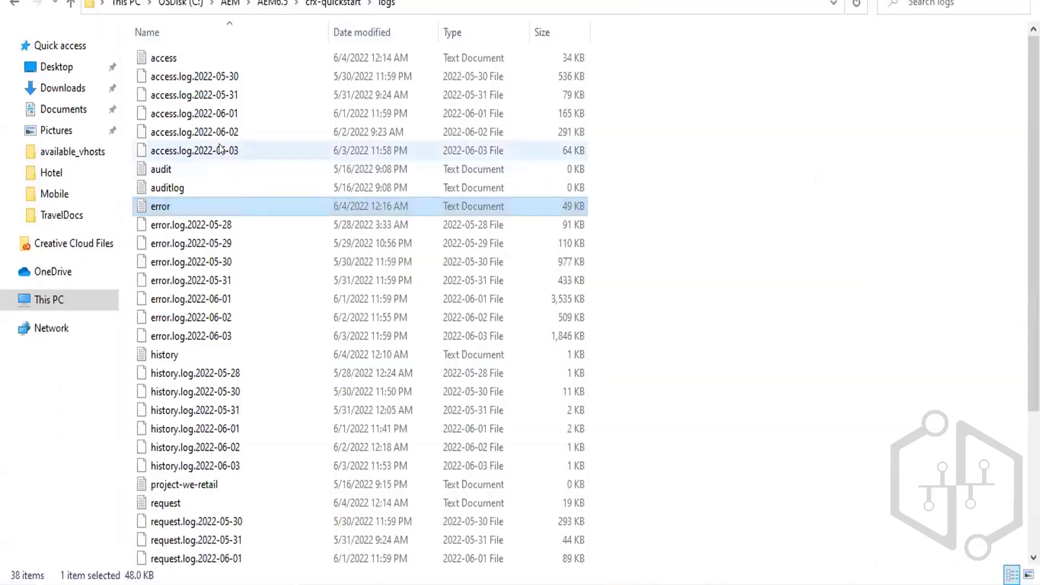
left_click(221, 150)
key("s")
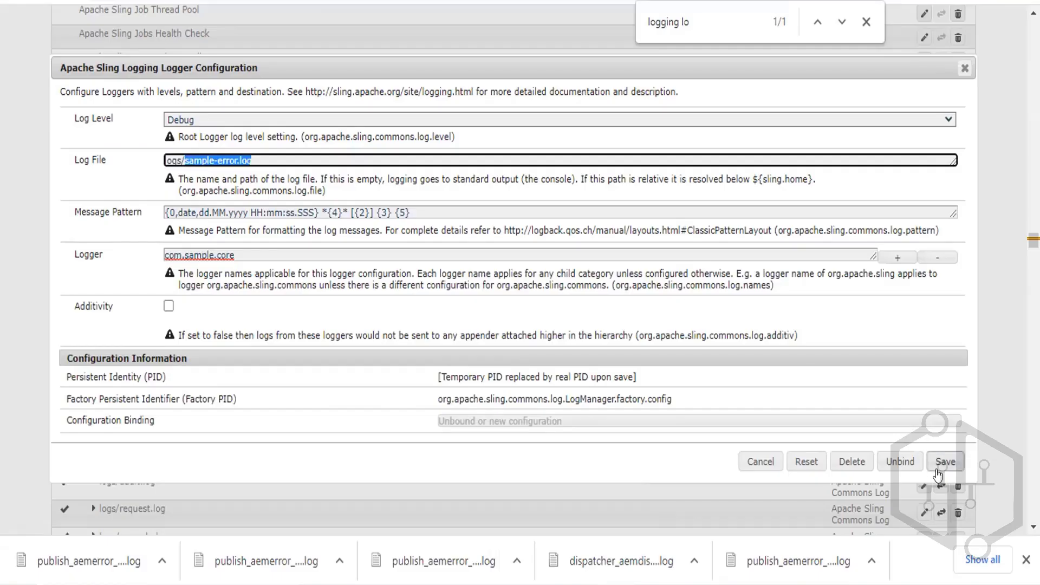
left_click(942, 468)
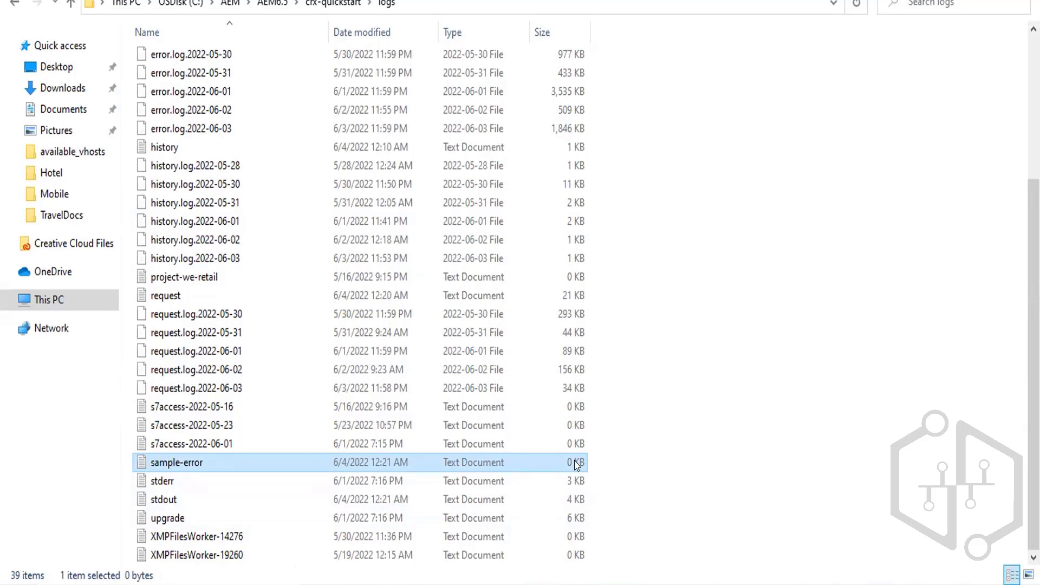
Switch to the sample project in IntelliJ and close every open editor file except SampleConfiguration.java.
key("alt+Tab")
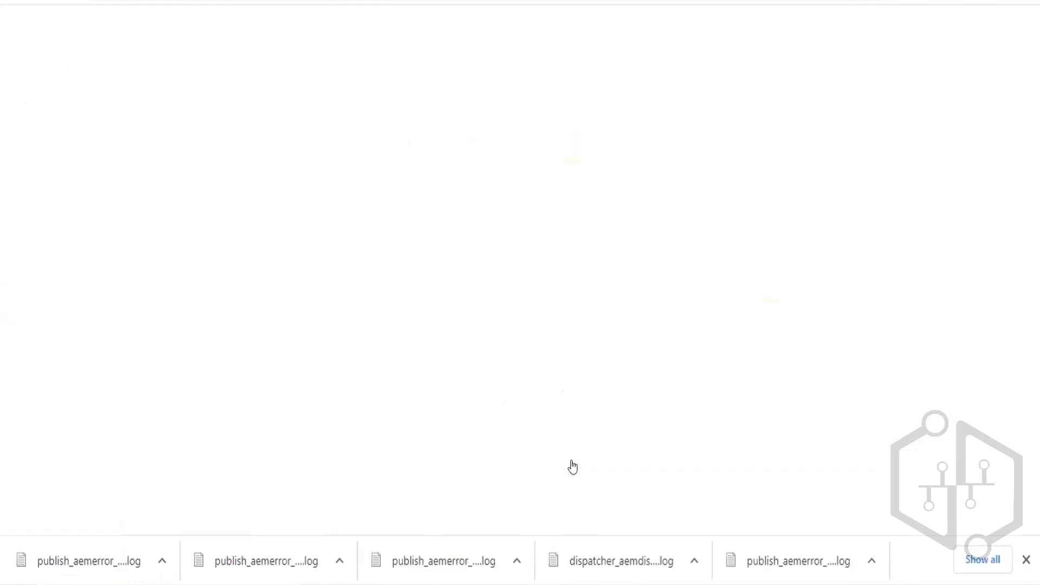
key("alt+Tab")
key("alt+Tab")
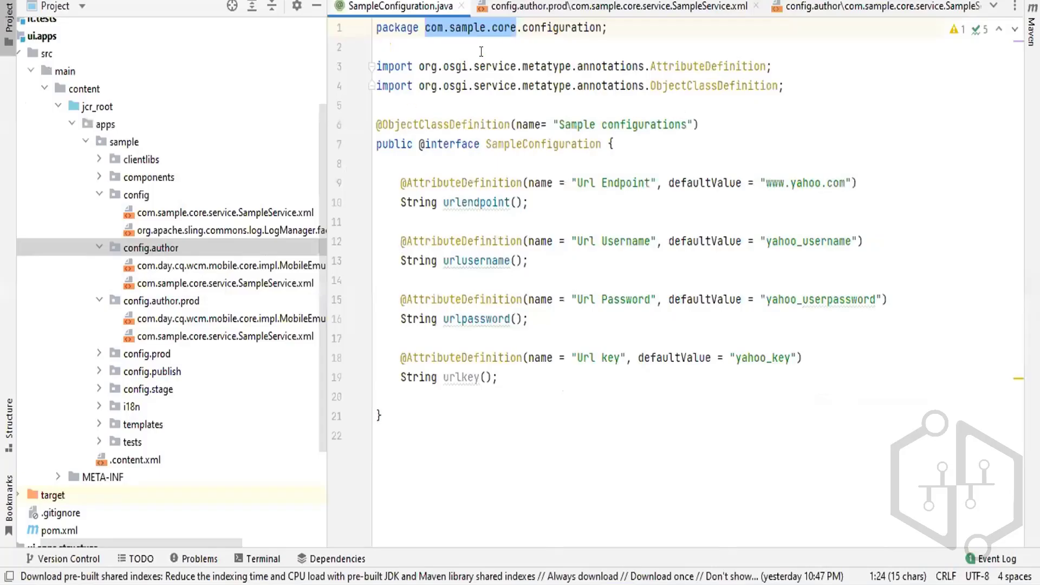
right_click(444, 10)
left_click(515, 35)
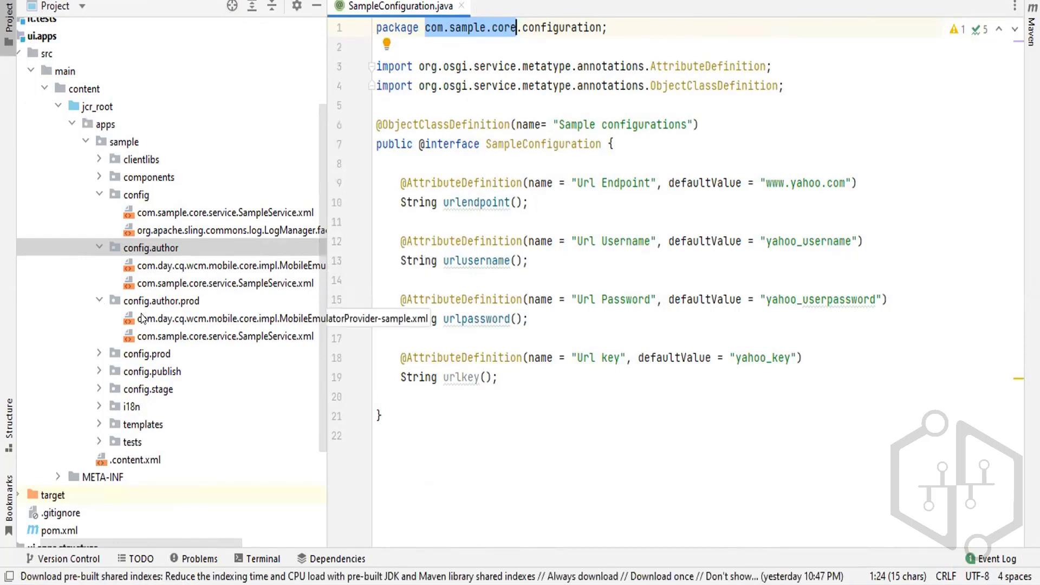
Locate the com.sample.core package in the project tree and open SimpleScheduledTask from its schedulers package.
left_click(232, 6)
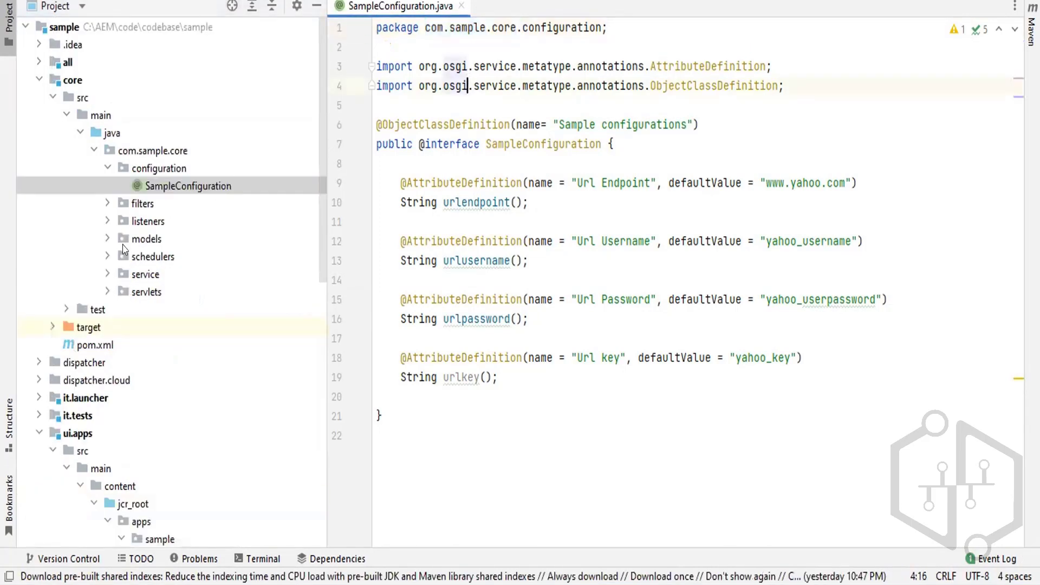
left_click(107, 275)
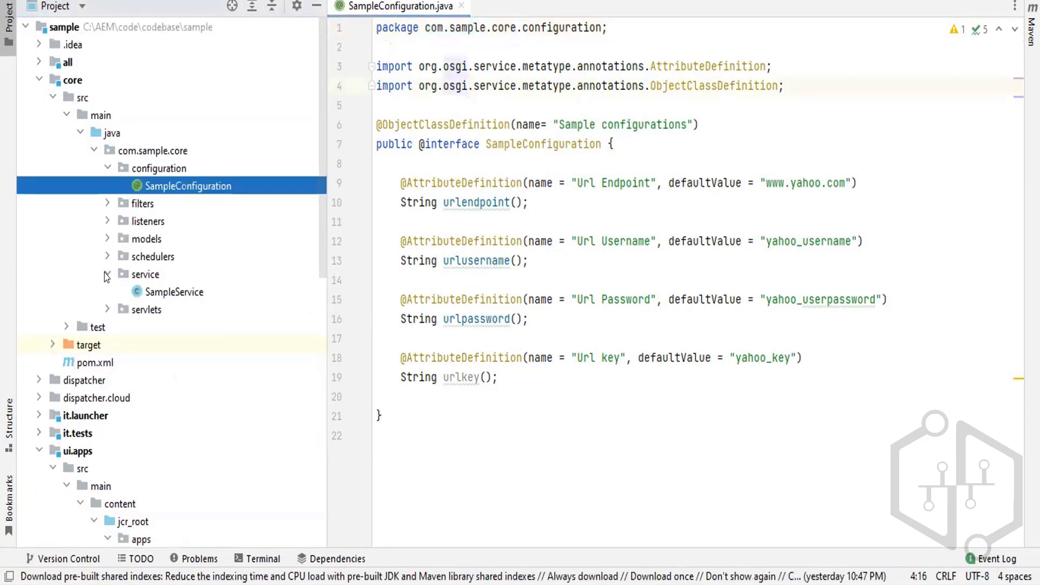
right_click(107, 275)
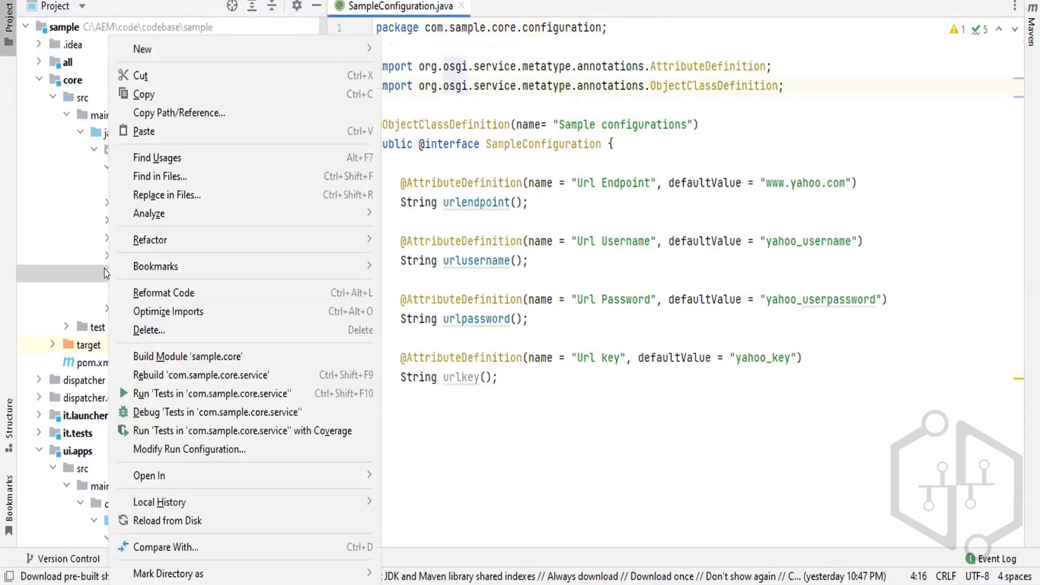
key("Escape")
left_click(107, 275)
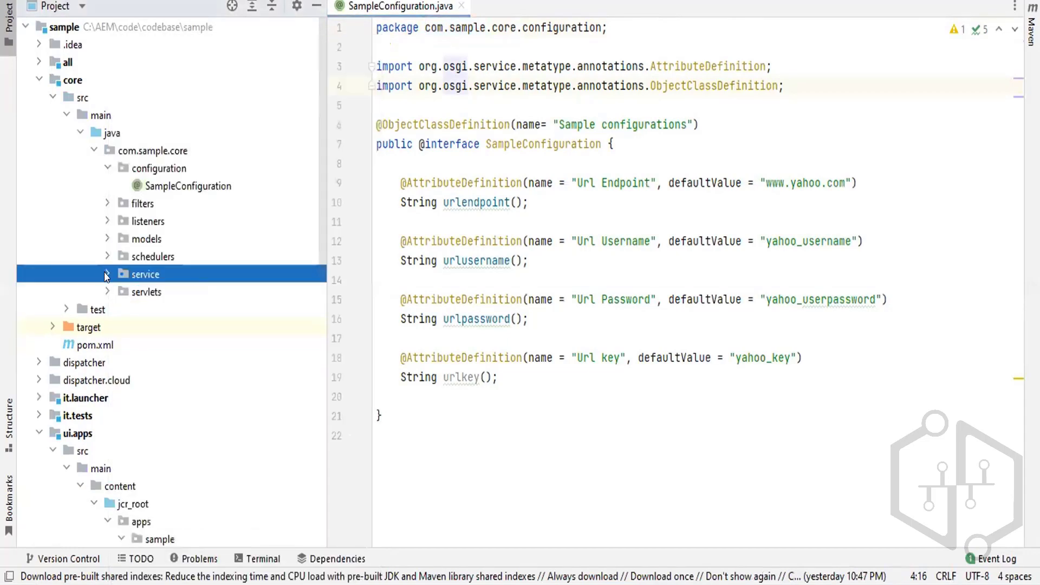
left_click(107, 204)
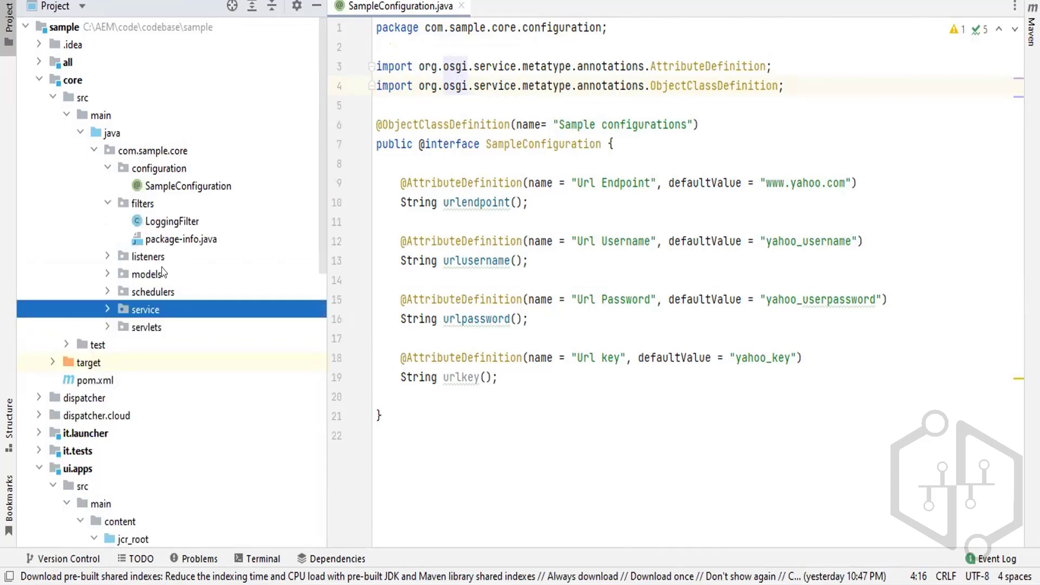
left_click(116, 292)
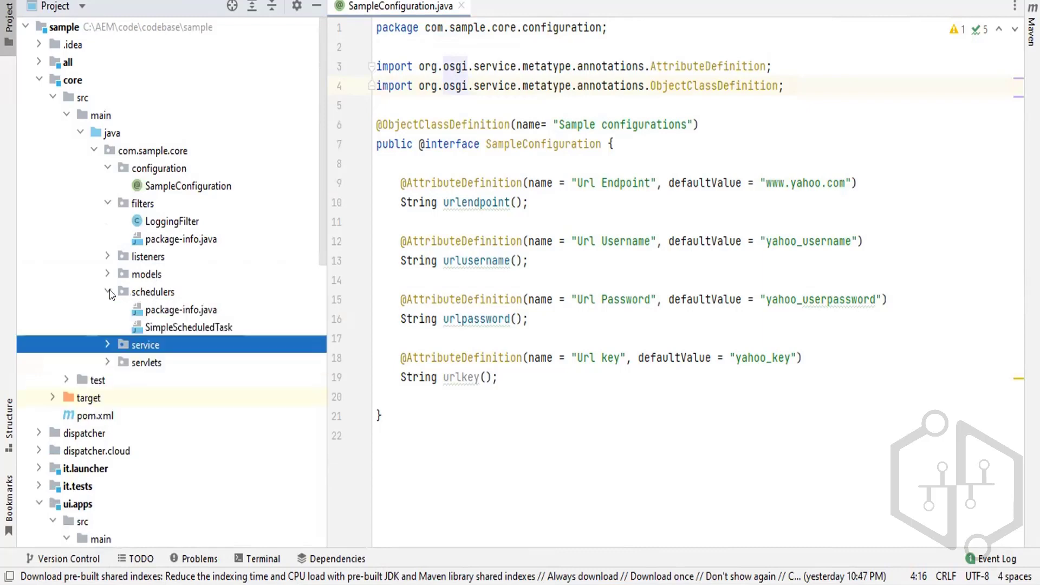
left_click(164, 327)
right_click(165, 327)
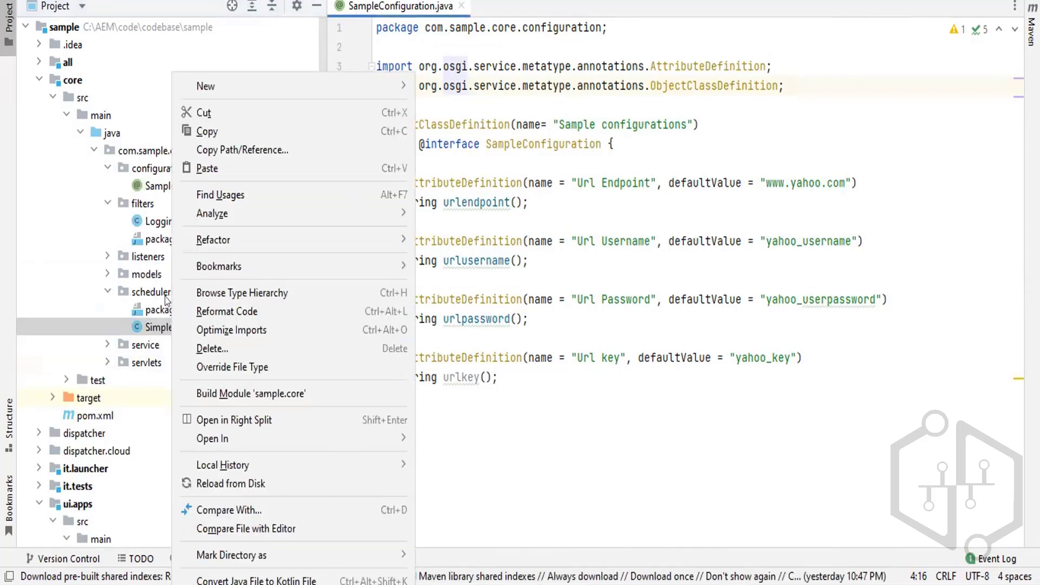
double_click(152, 323)
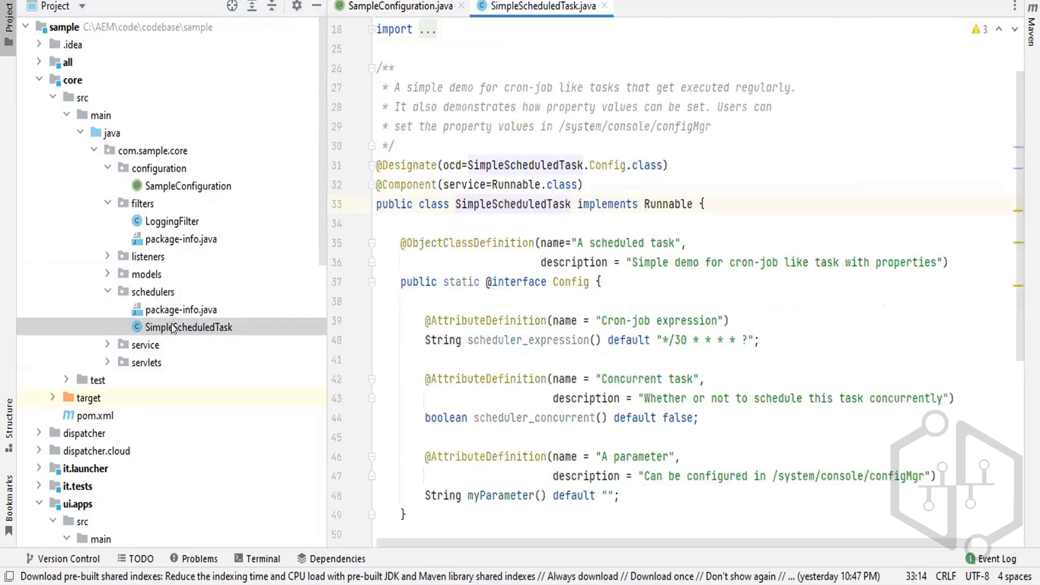
Copy the private final Logger declaration line from the SimpleScheduledTask class.
right_click(1019, 209)
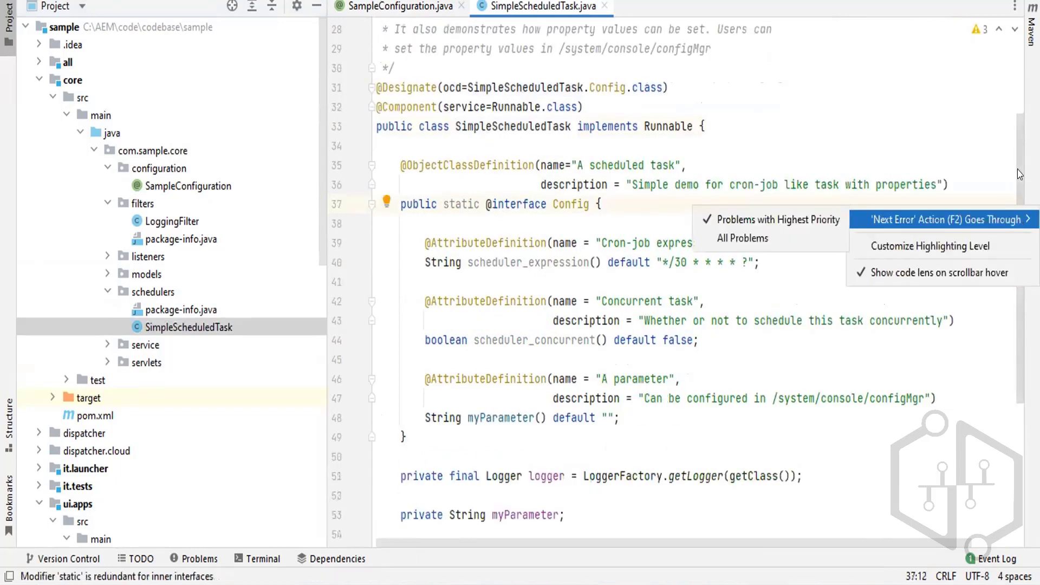
left_click(1020, 172)
right_click(1019, 247)
right_click(769, 436)
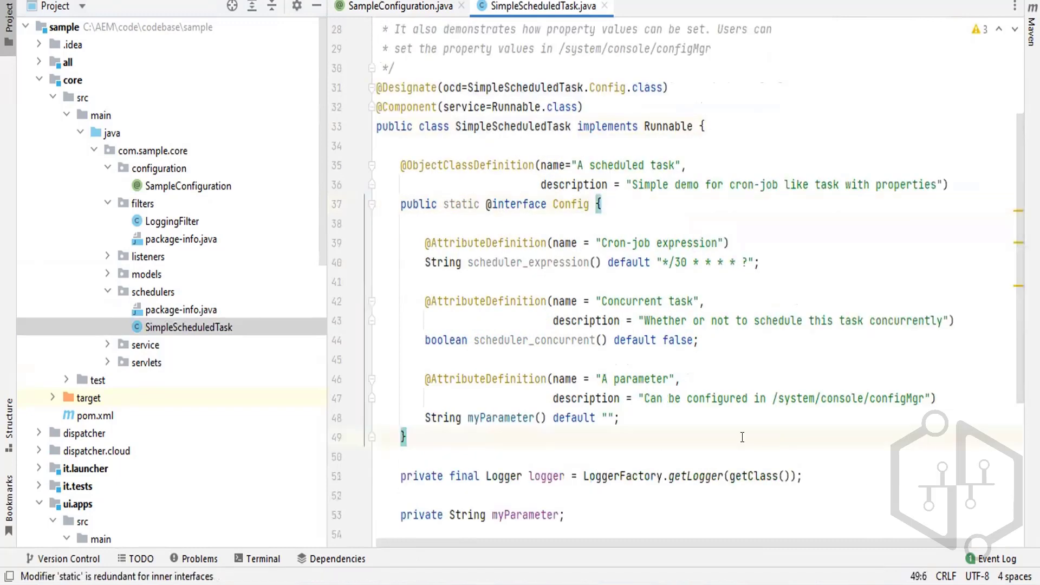
left_click_drag(398, 473, 798, 465)
key("ctrl+c")
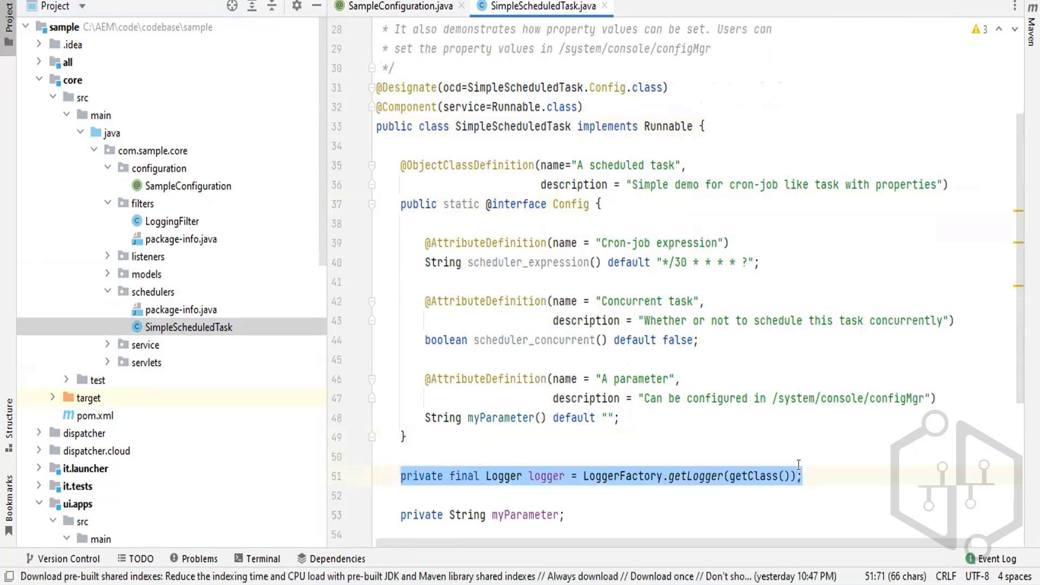
Open the SampleService class from the service package of com.sample.core.
left_click(405, 7)
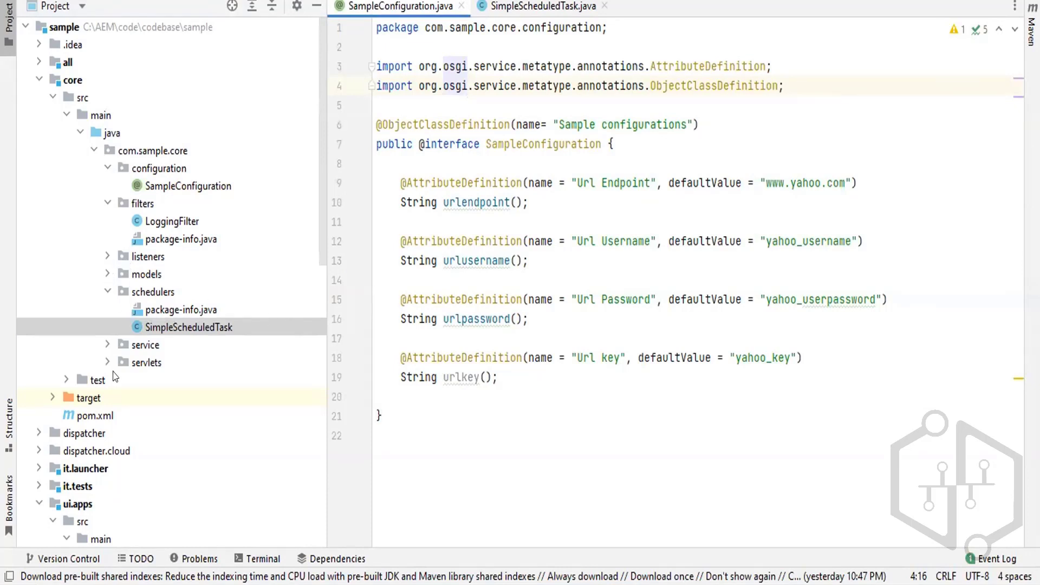
left_click(107, 345)
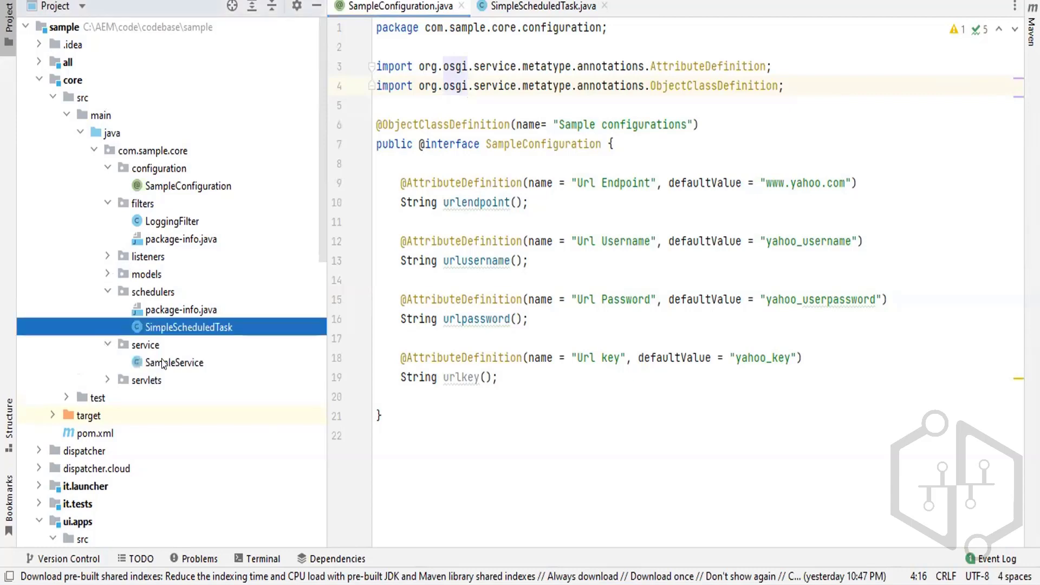
right_click(163, 364)
left_click(139, 360)
double_click(140, 360)
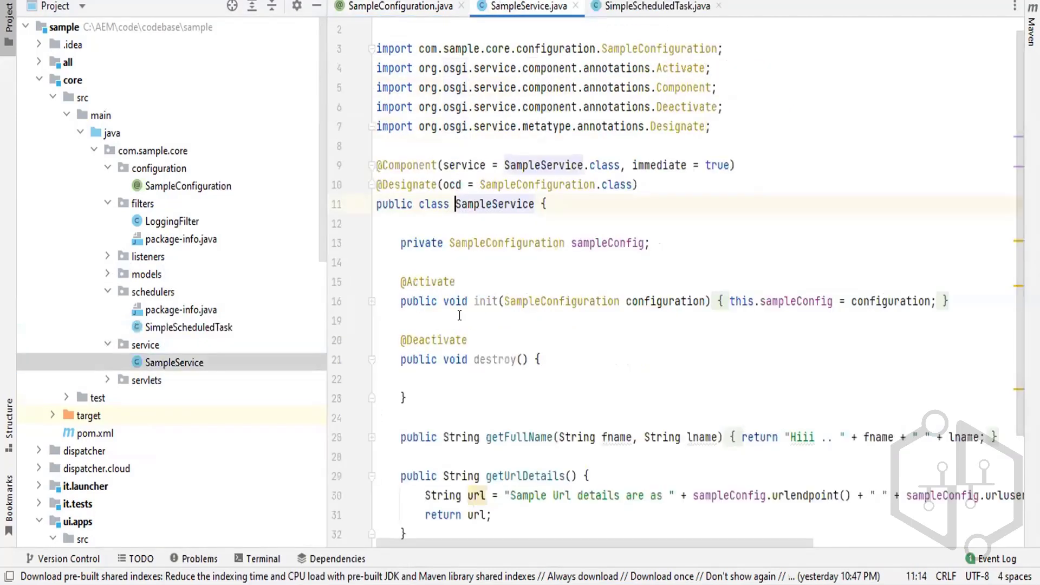
Paste the copied Logger declaration as the first field of the SampleService class, above the sampleConfig field.
right_click(564, 209)
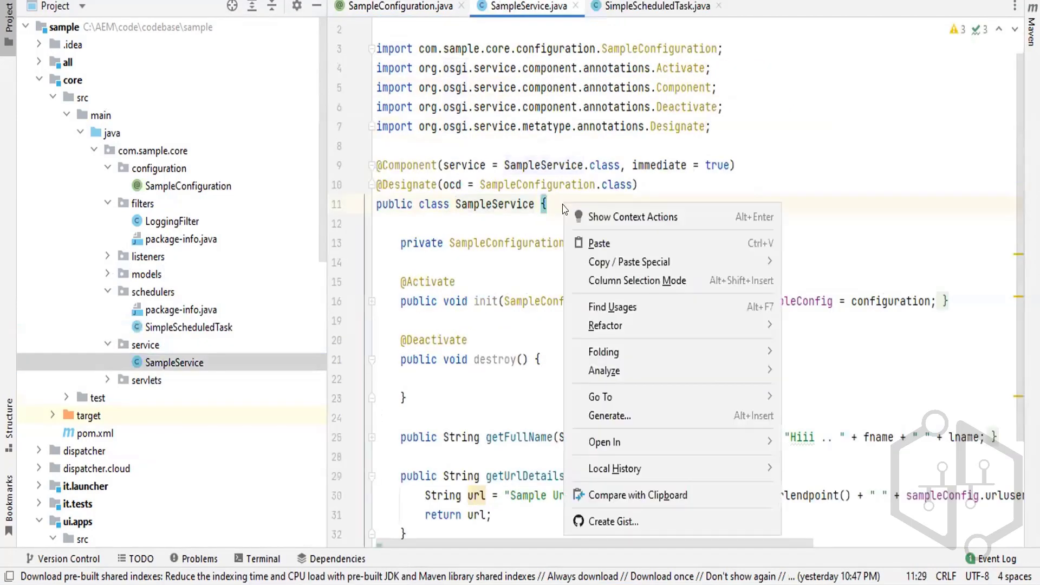
left_click(553, 203)
right_click(553, 203)
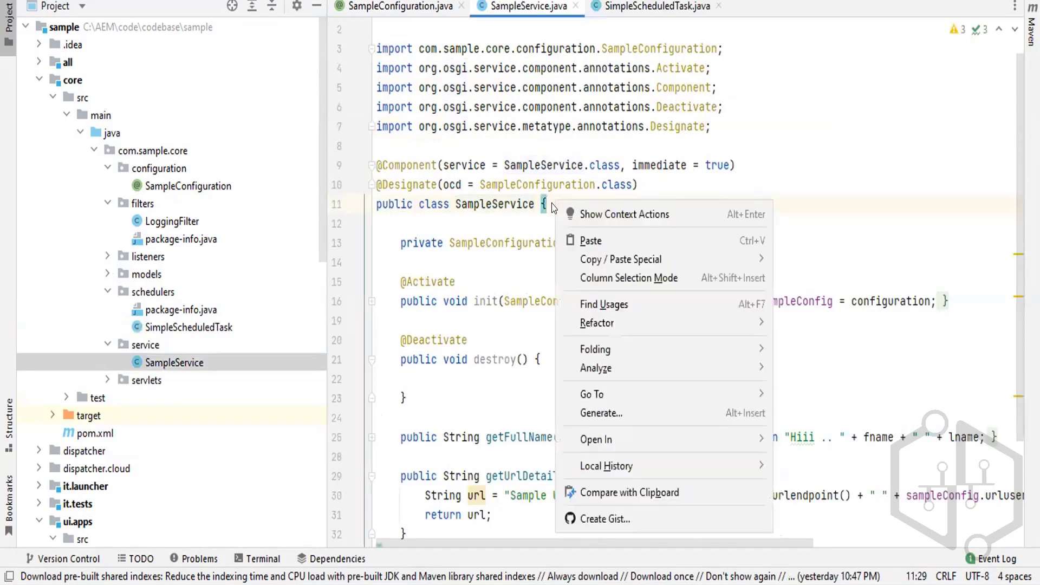
left_click(544, 204)
key("Return")
key("Return")
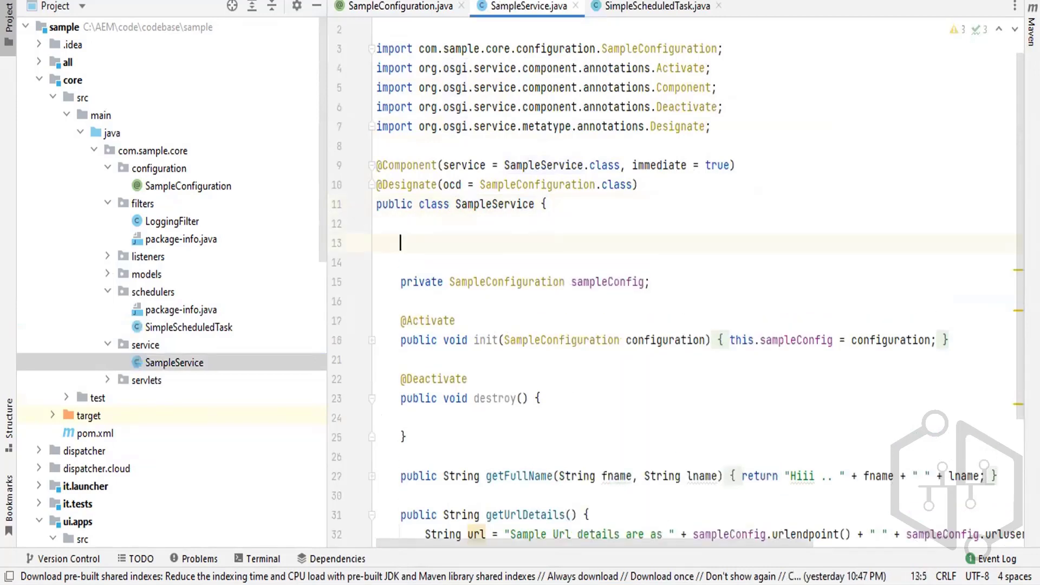
key("ctrl+v")
key("ctrl+v")
key("ctrl+z")
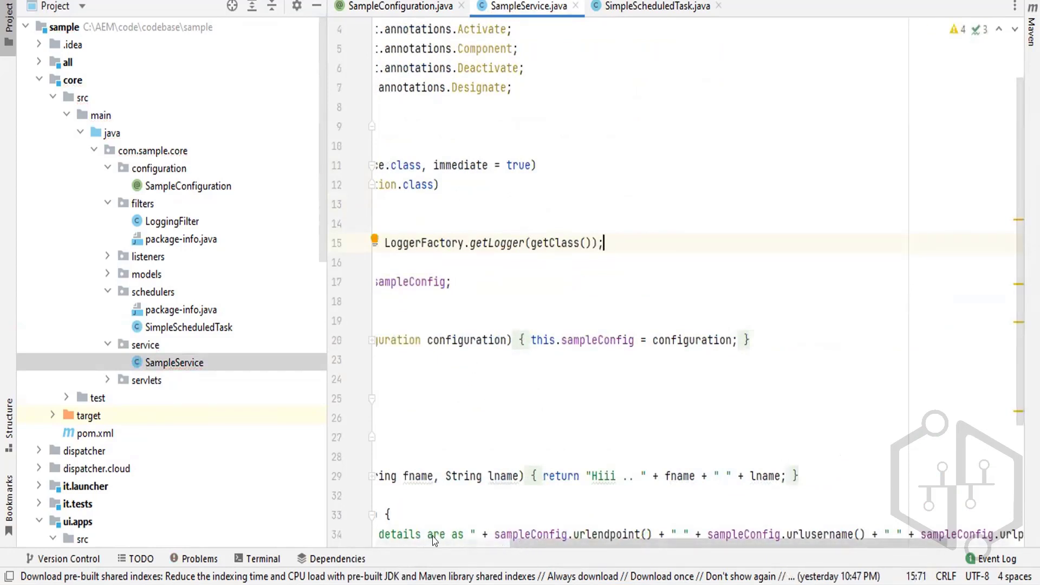
left_click(520, 476)
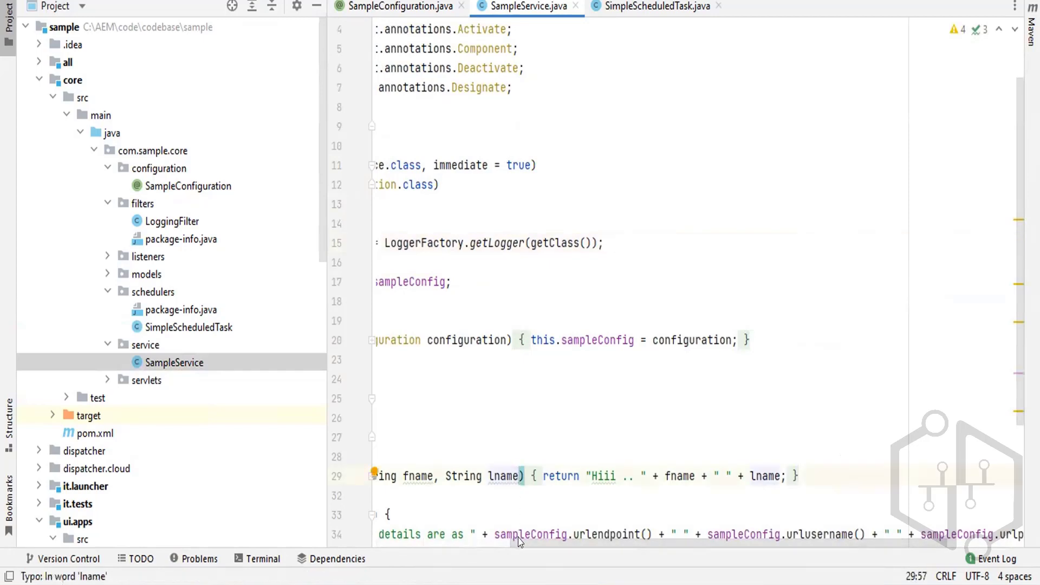
left_click(487, 544)
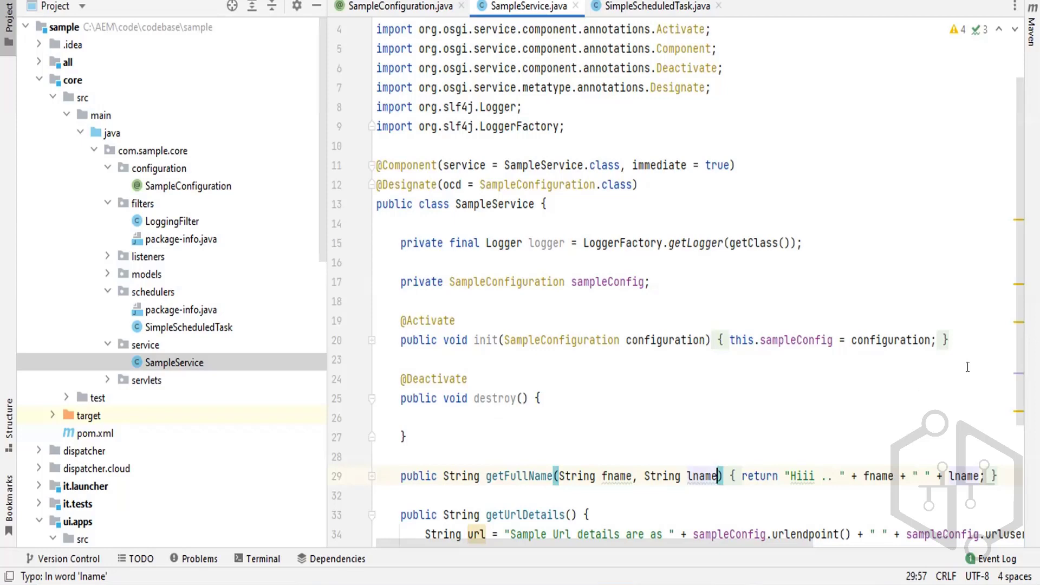
Insert a new first line in the getUrlDetails() method and begin a call on the logger object there.
scroll(968, 367, "down", 3)
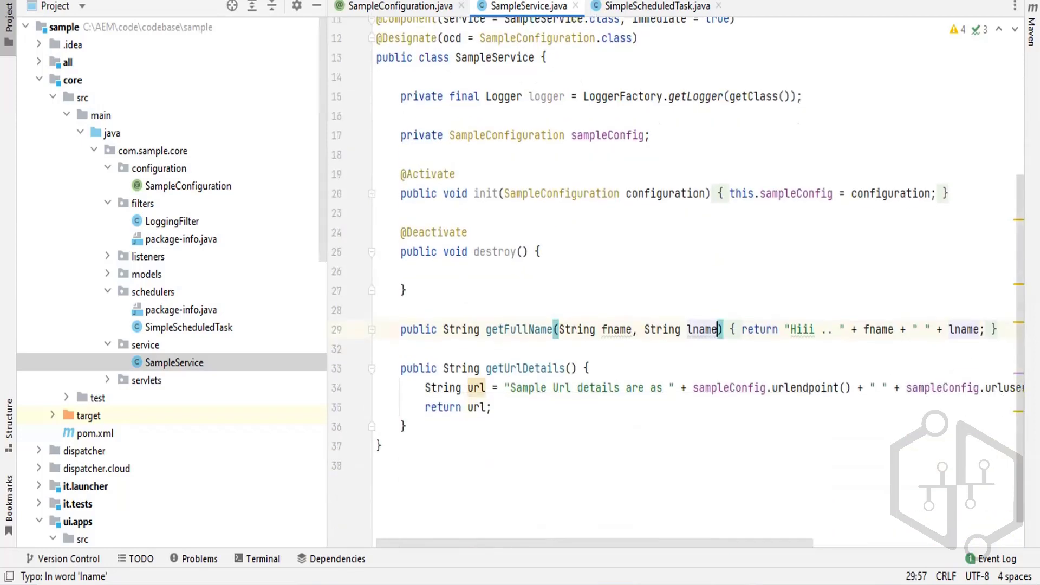
left_click(596, 367)
key("Return")
key("ctrl+v")
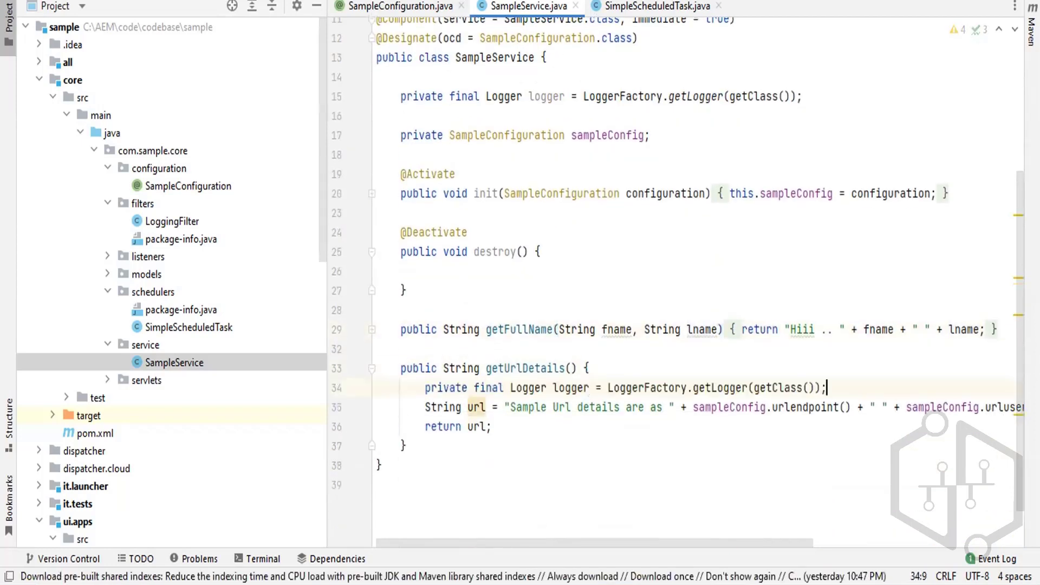
key("ctrl+z")
type("lo")
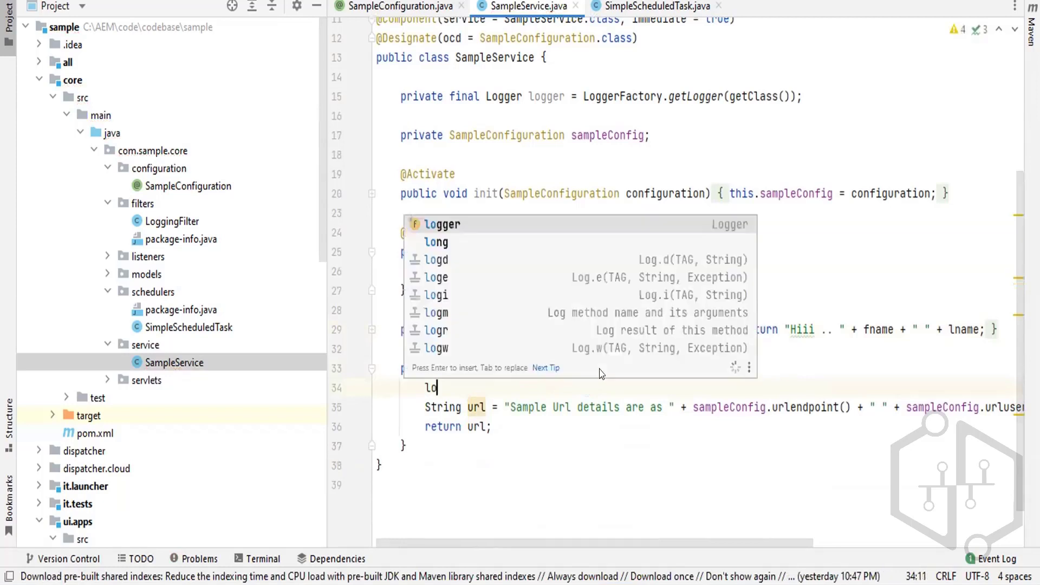
type("g")
key("Return")
type(".")
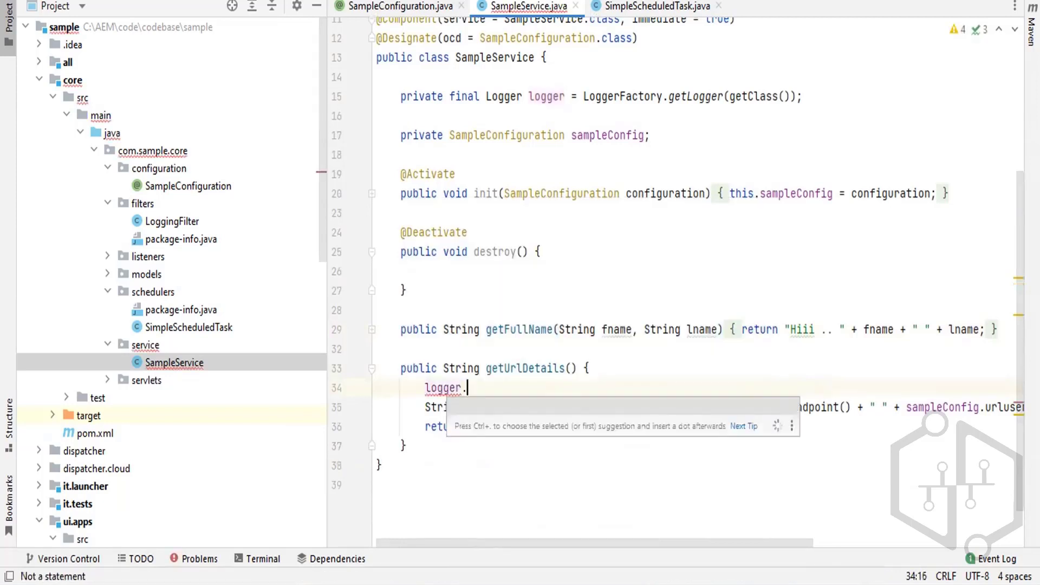
Look through the methods suggested for the logger object, from debug and error through info to trace.
key("Down")
key("Down")
key("Down")
key("Down")
key("Down")
key("Down")
key("Down")
key("Down")
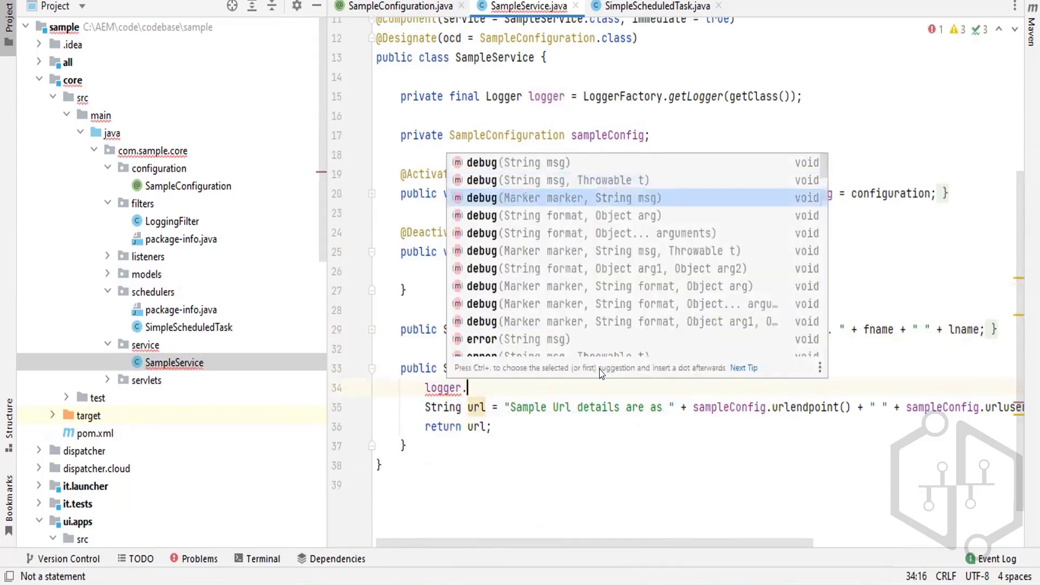
key("Down")
key("Down")
key("Down")
key("Down")
key("Down")
key("Down")
key("Down")
key("Down")
key("Down")
key("Down")
key("Down")
key("Down")
key("Down")
key("Down")
key("Down")
key("Down")
key("Down")
key("Down")
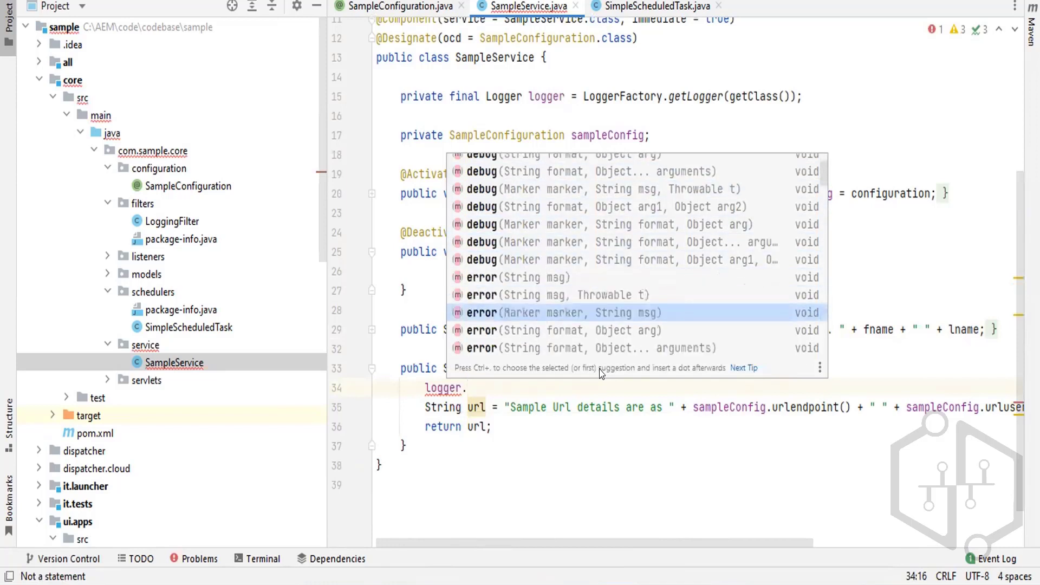
key("Down")
key("Down")
key("Down")
key("Down")
key("Down")
key("Down")
key("Down")
key("Down")
key("Down")
key("Down")
key("Down")
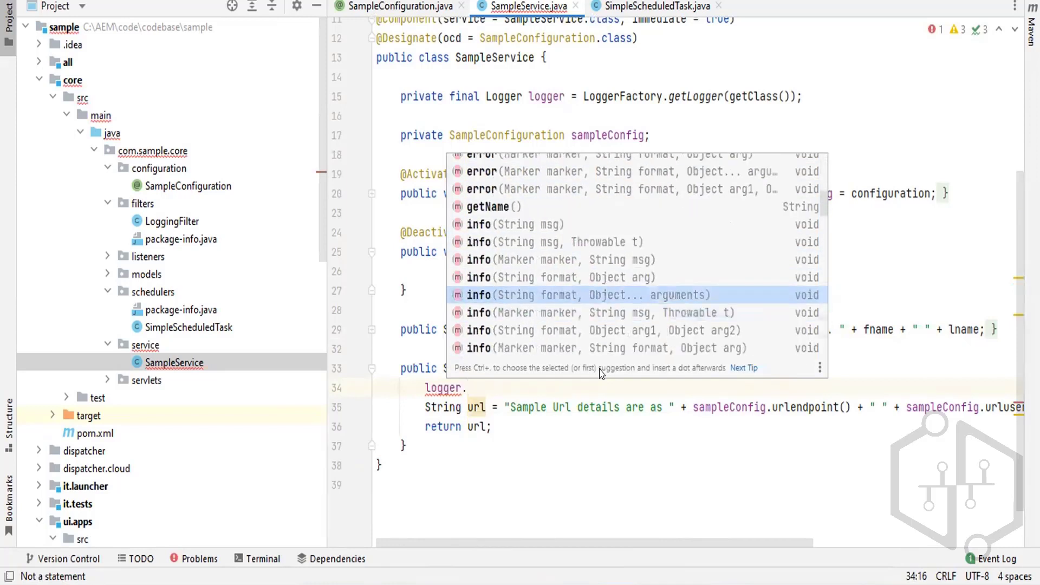
key("Down")
key("Down")
key("Down")
key("Down")
key("Down")
key("Down")
key("Down")
key("Down")
key("Down")
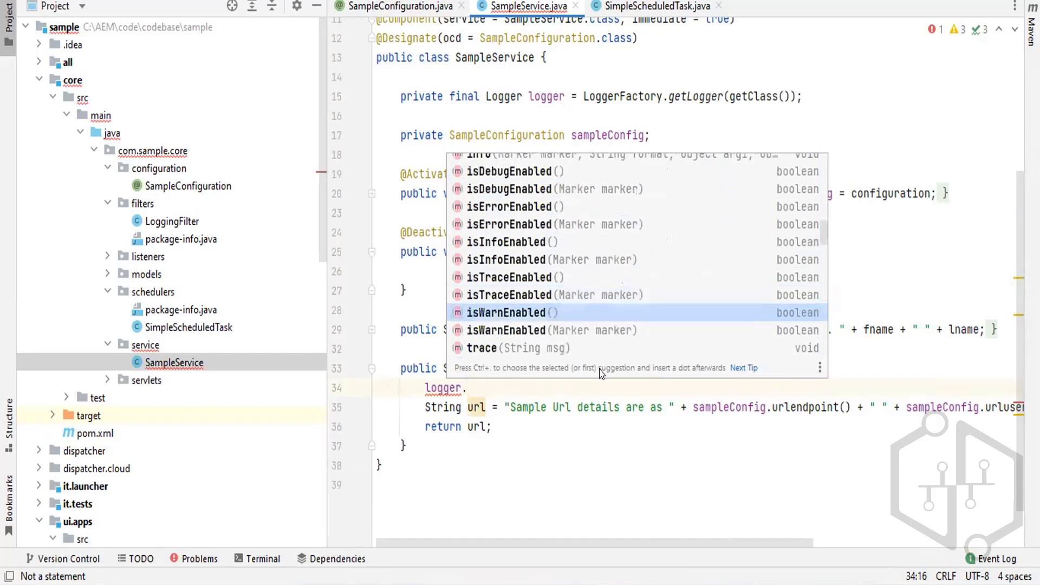
key("Down")
key("Down")
key("Down")
key("Down")
key("Down")
key("Down")
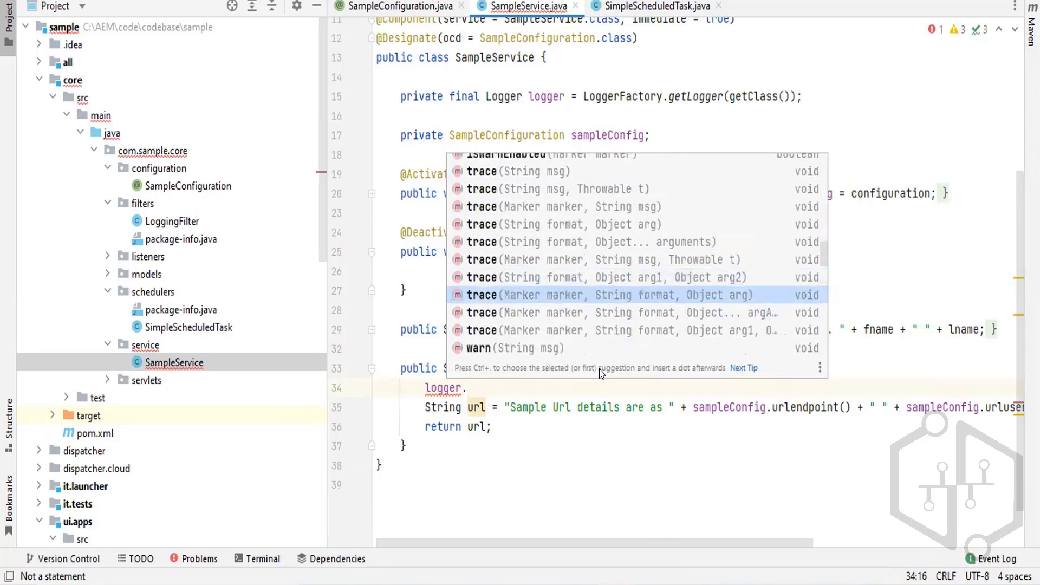
Complete the statement in getUrlDetails() as an empty logger.debug() call.
key("Up")
key("Up")
key("Up")
key("Up")
key("Up")
key("Up")
key("Up")
key("Up")
key("Up")
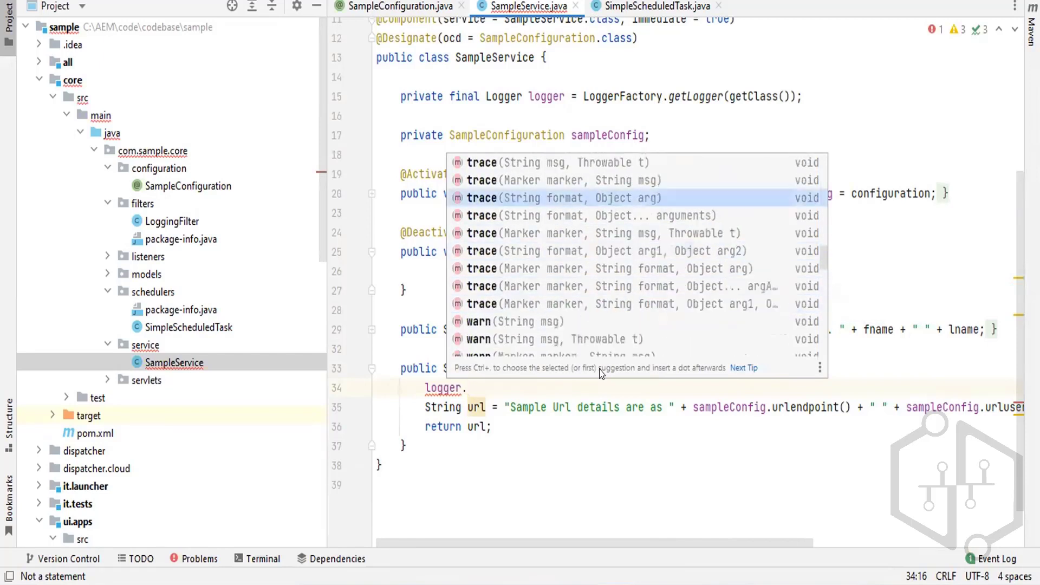
type("de")
key("Return")
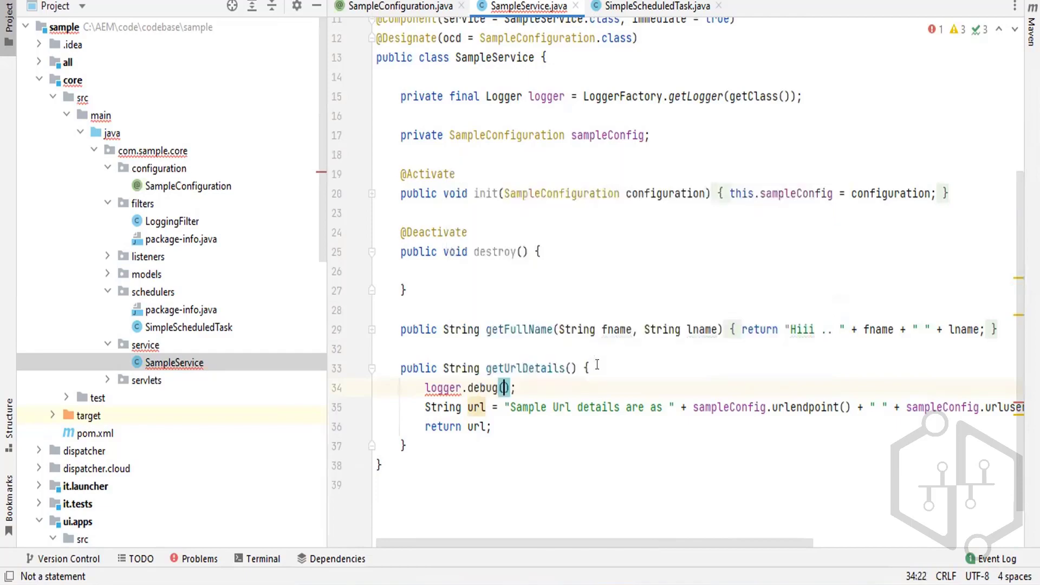
Switch to the AEM Web Console in the browser, find "logging lo" and open the logs/sample-error.log: debug logger configuration.
key("alt+Tab")
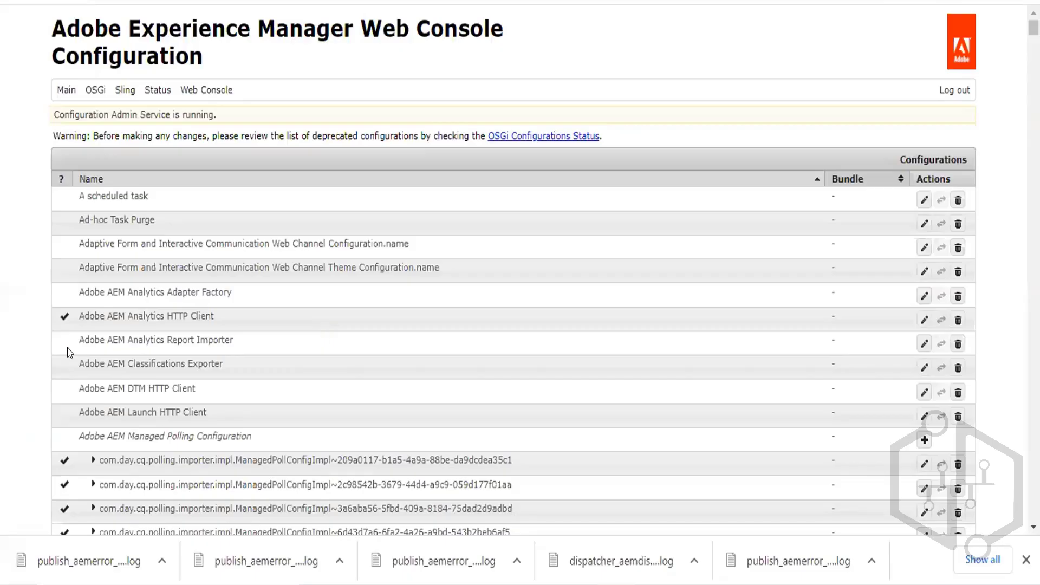
key("ctrl+f")
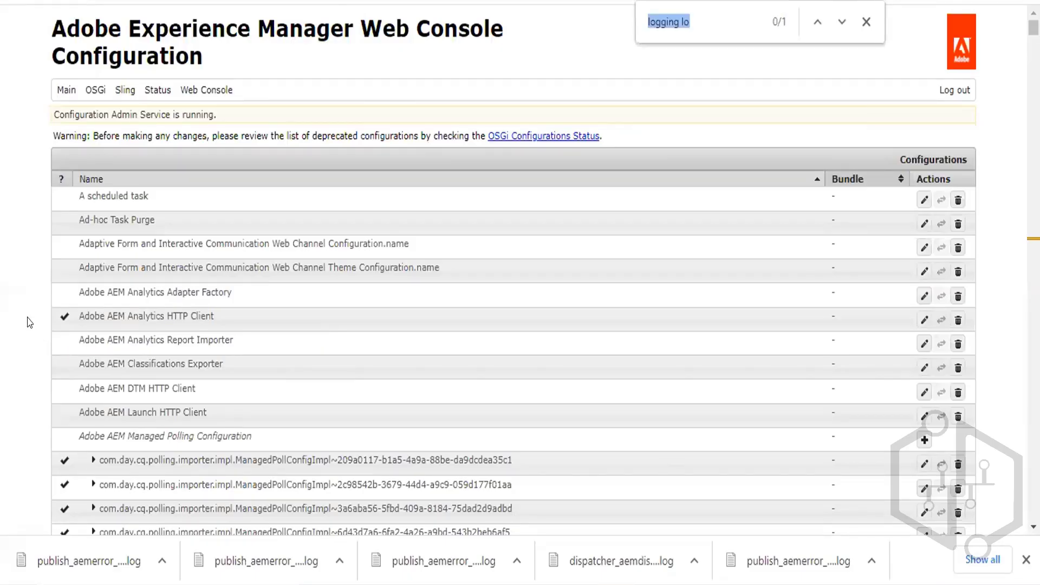
key("Return")
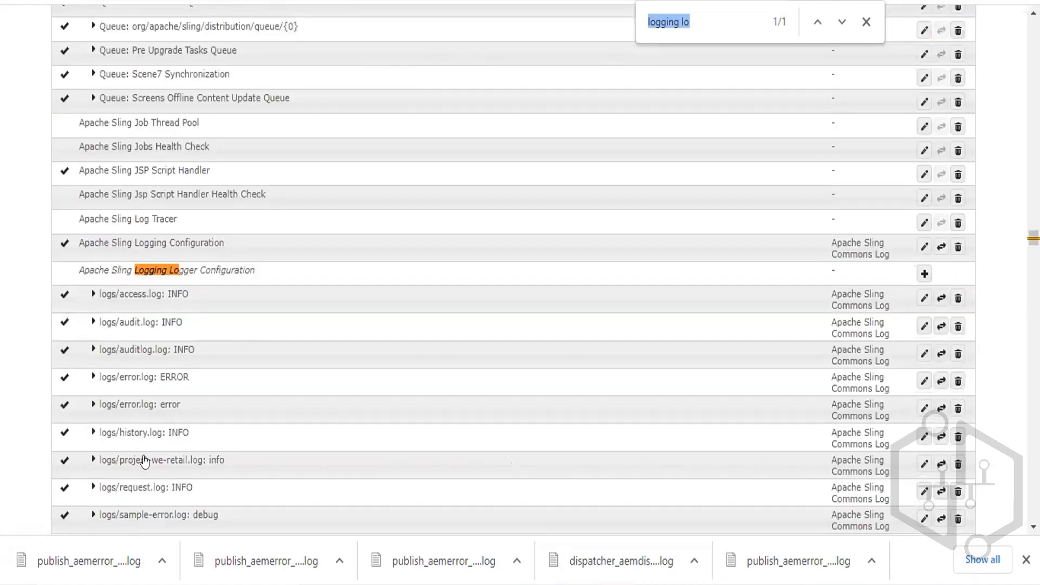
left_click(179, 520)
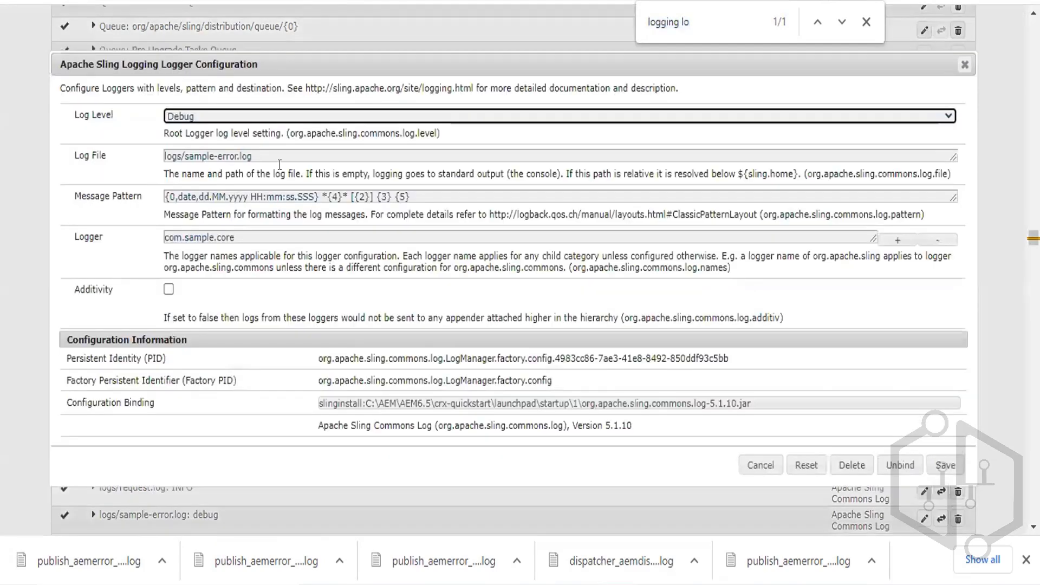
Examine the Log Level choices in the logs/sample-error.log logger configuration, keeping Debug selected.
left_click_drag(112, 110, 58, 110)
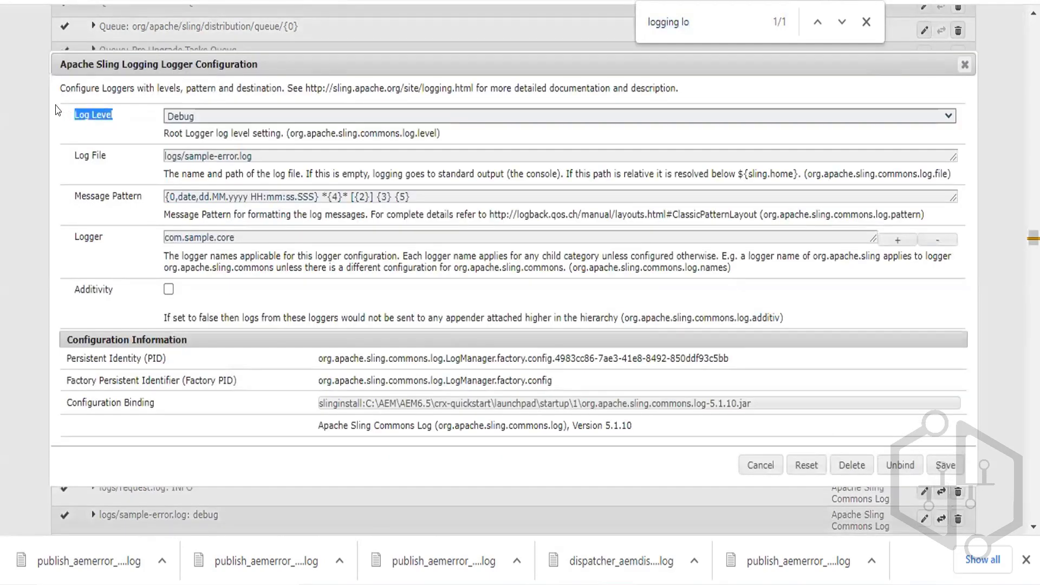
left_click(203, 118)
left_click(203, 118)
key("alt+Tab")
left_click(202, 118)
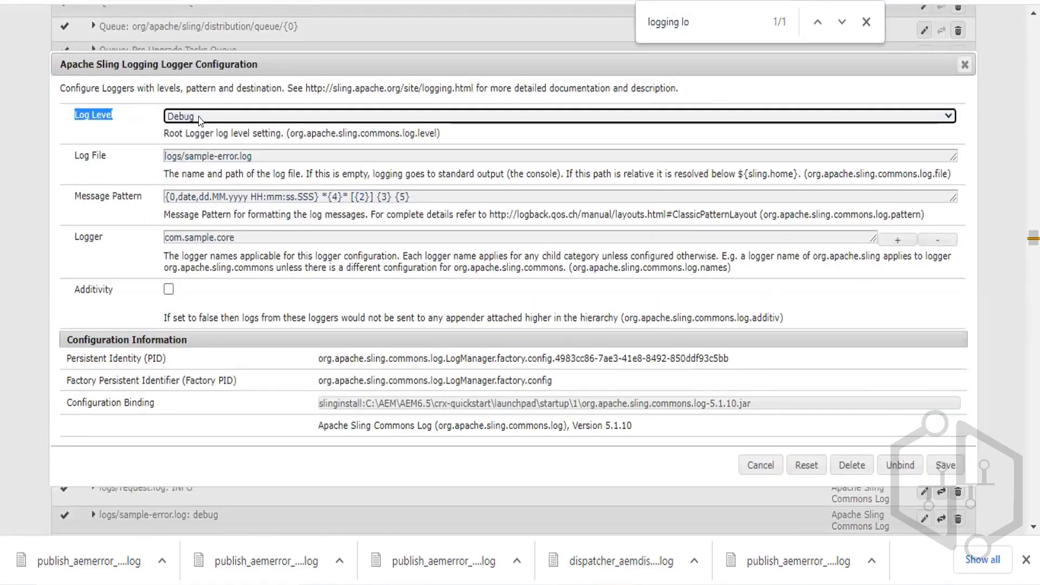
left_click(200, 118)
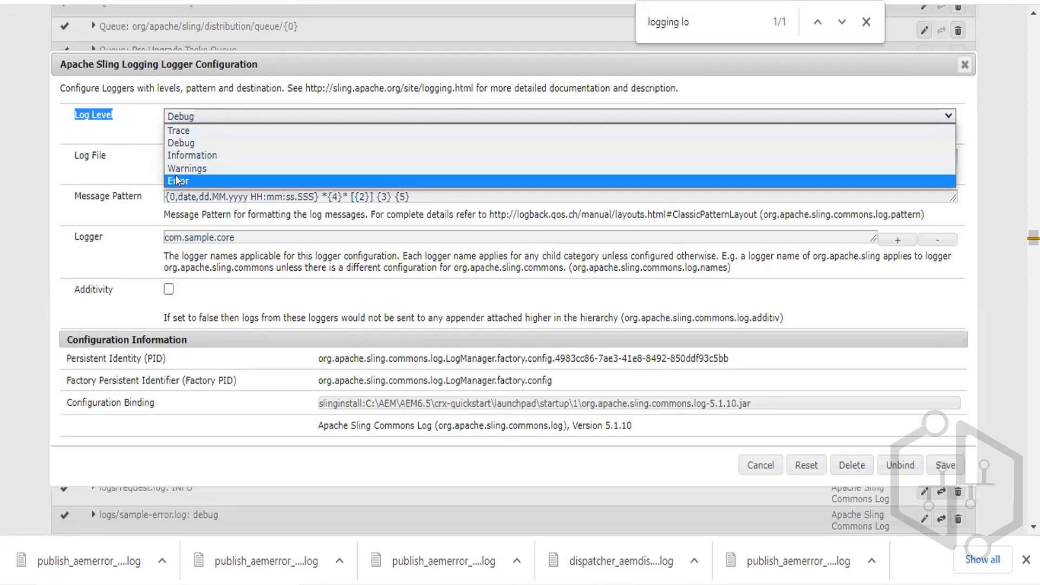
left_click(177, 144)
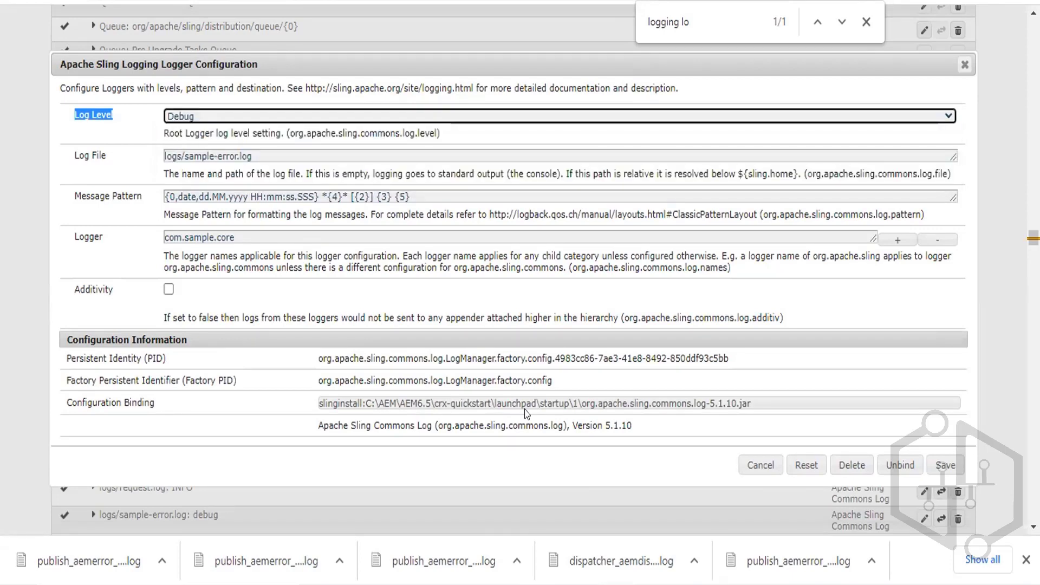
Switch to IntelliJ IDEA and give the logger.debug() call in getUrlDetails() the message "Inside debug of getUrlDetails".
key("alt+Tab")
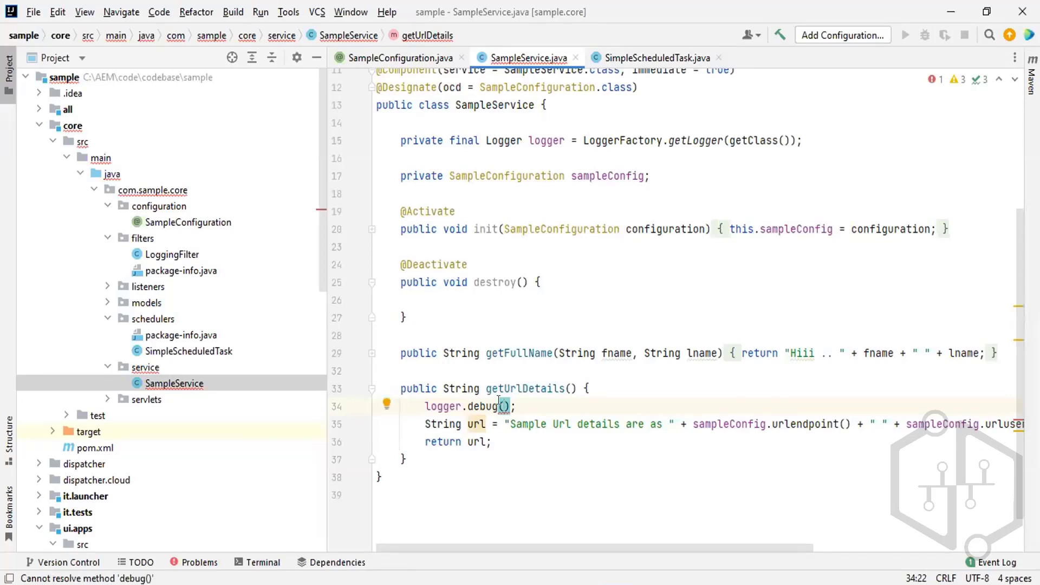
type("\"")
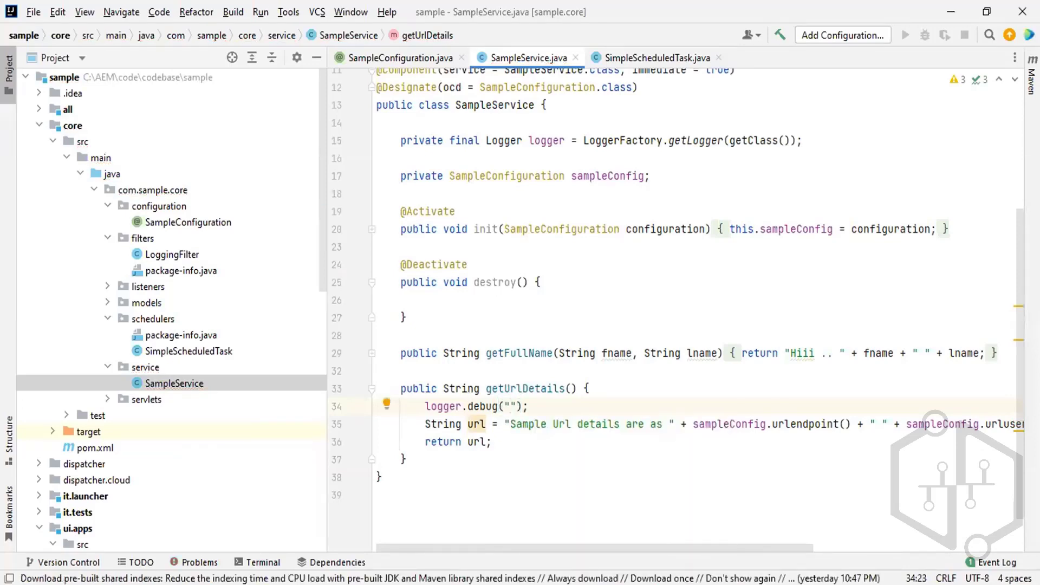
type("Inside ")
type("de")
type("bug od")
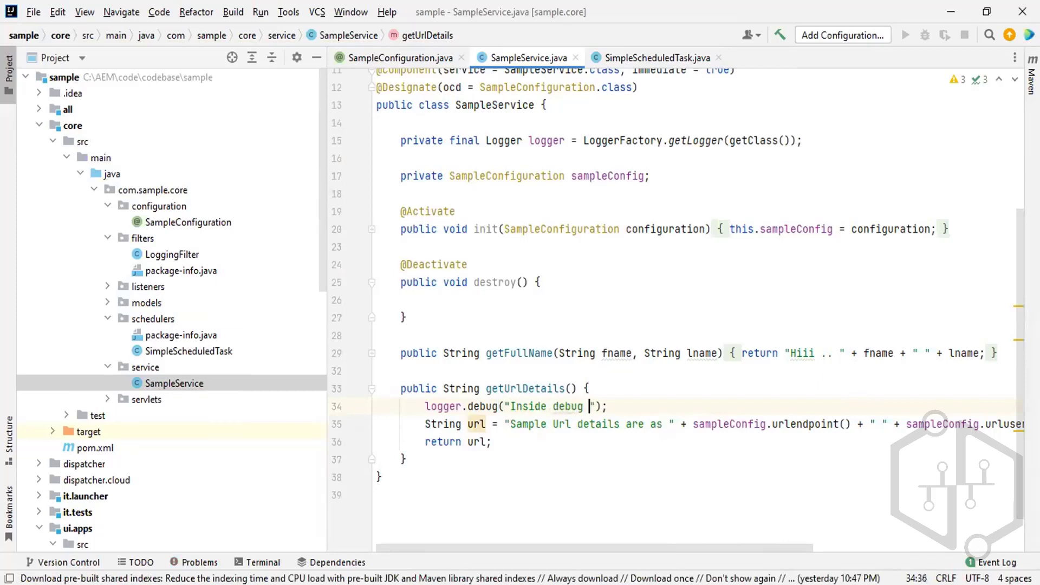
key("BackSpace")
type("f")
double_click(508, 387)
key("ctrl+c")
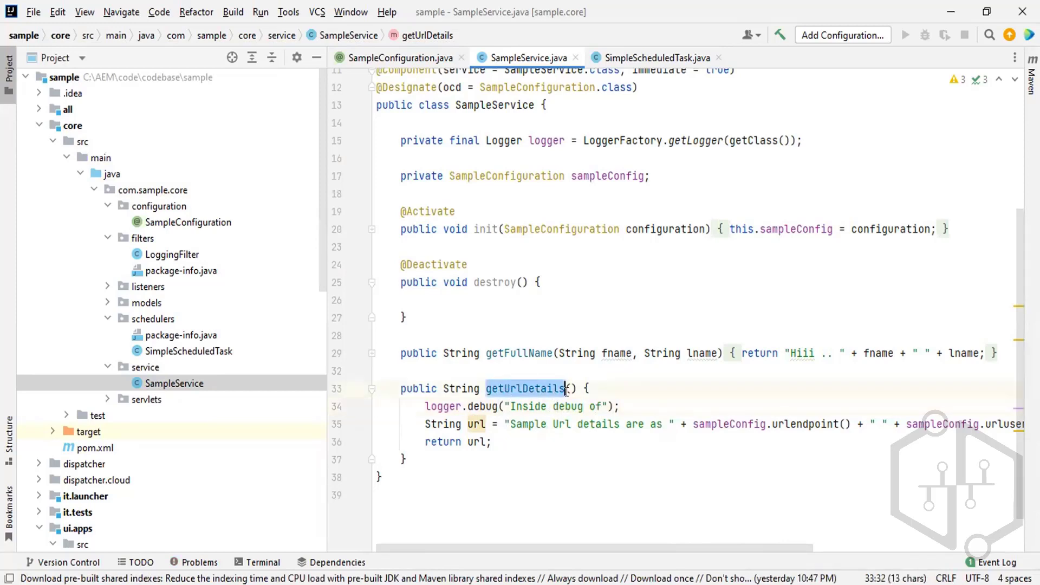
left_click(602, 406)
key("ctrl+v")
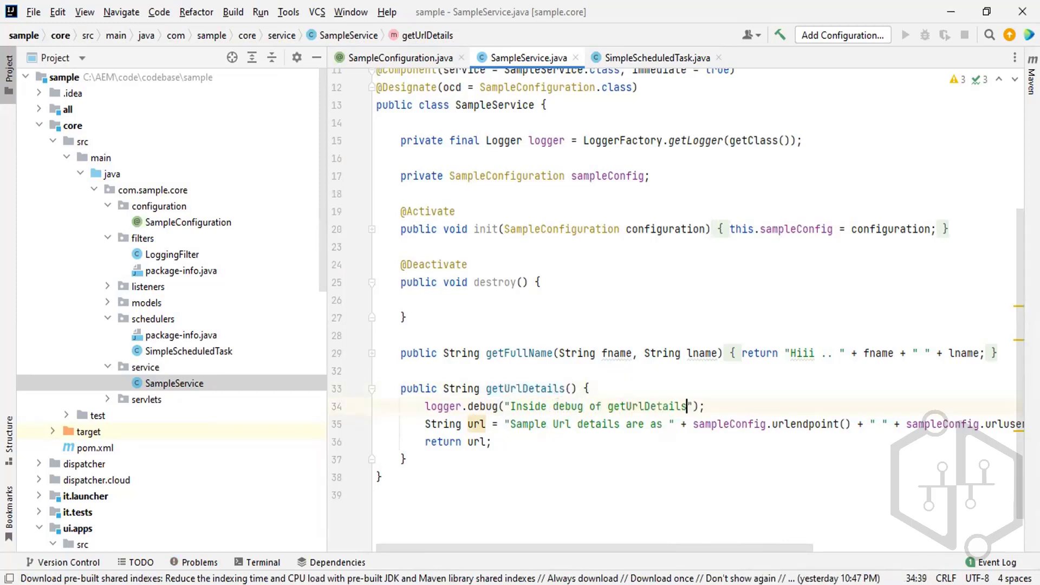
Duplicate the logger.debug() statement four times on new lines directly below it in getUrlDetails().
left_click_drag(424, 406, 713, 399)
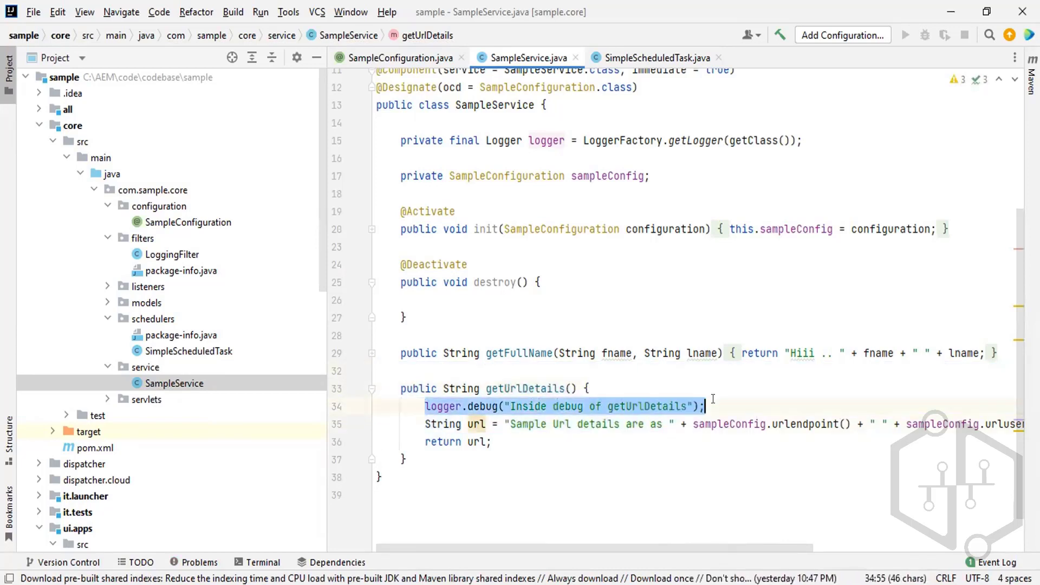
key("ctrl+c")
left_click(713, 401)
key("Return")
key("ctrl+v")
key("Return")
key("ctrl+v")
key("Return")
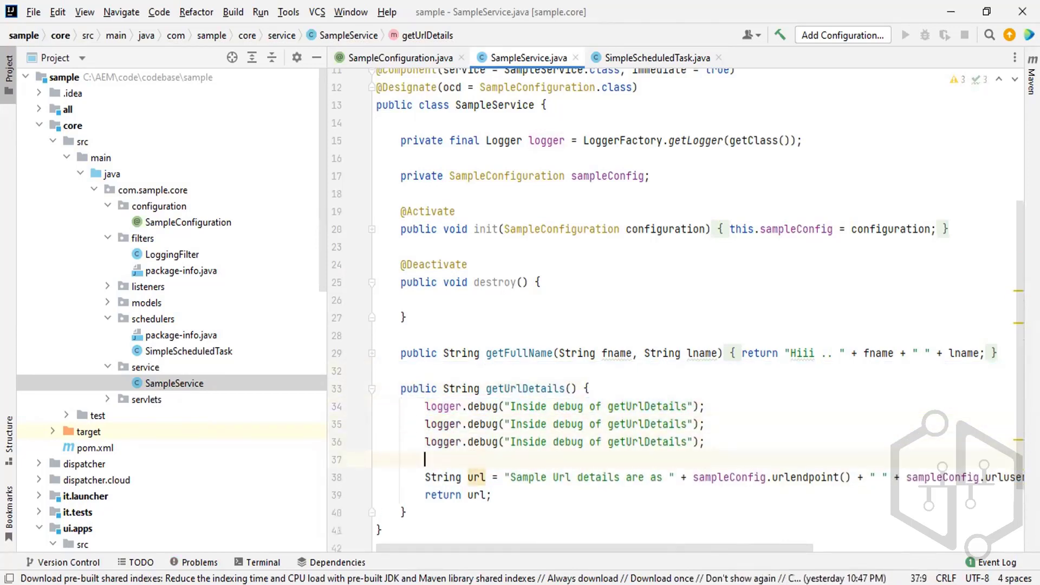
key("ctrl+v")
key("Return")
key("ctrl+v")
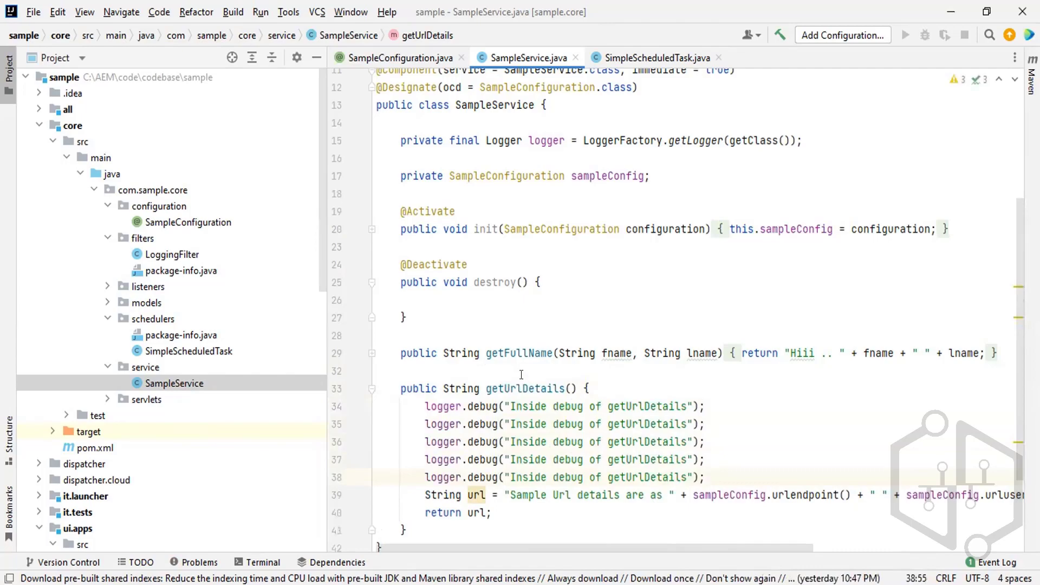
Check the Log Level choices in the browser's logger configuration, and change the first logger call in SampleService.java to trace.
key("alt+Tab")
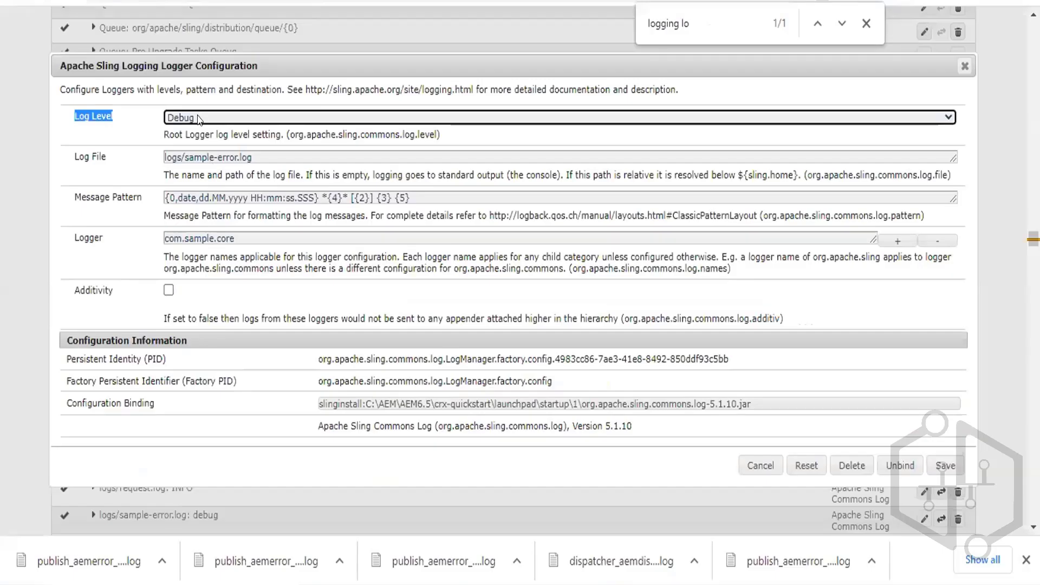
left_click(200, 118)
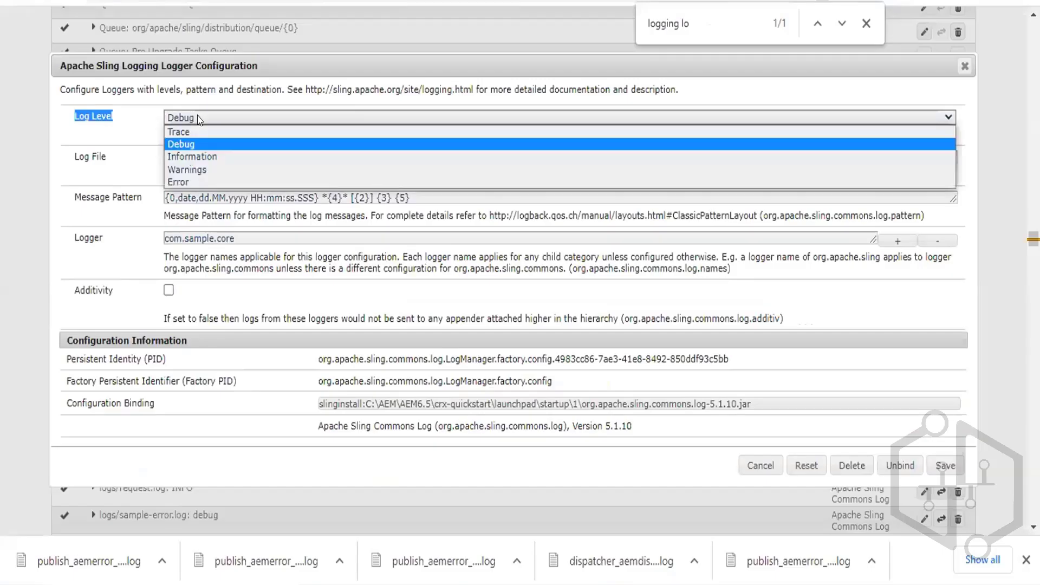
left_click(191, 158)
key("alt+Tab")
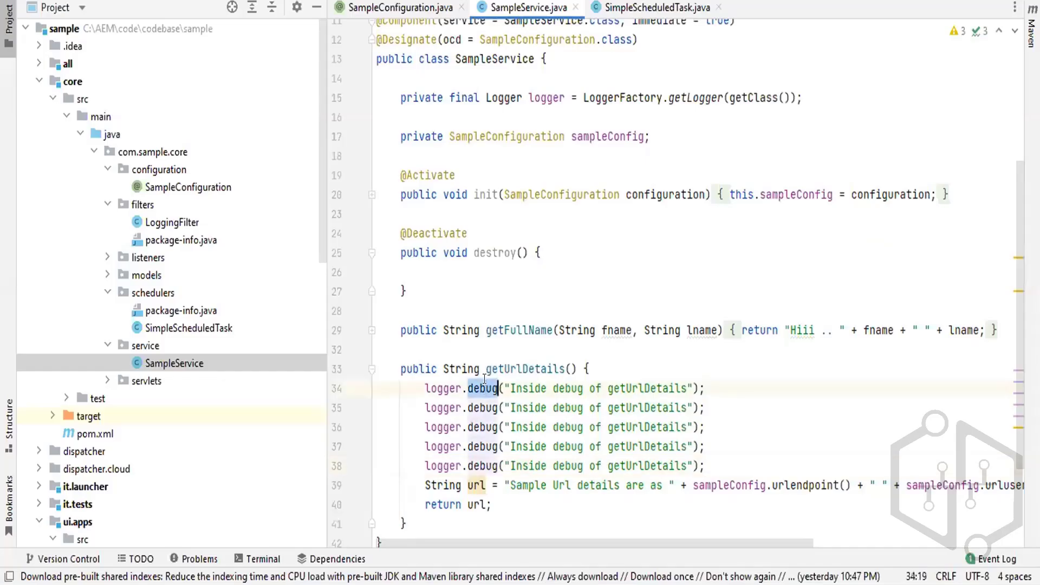
type("tra")
key("Return")
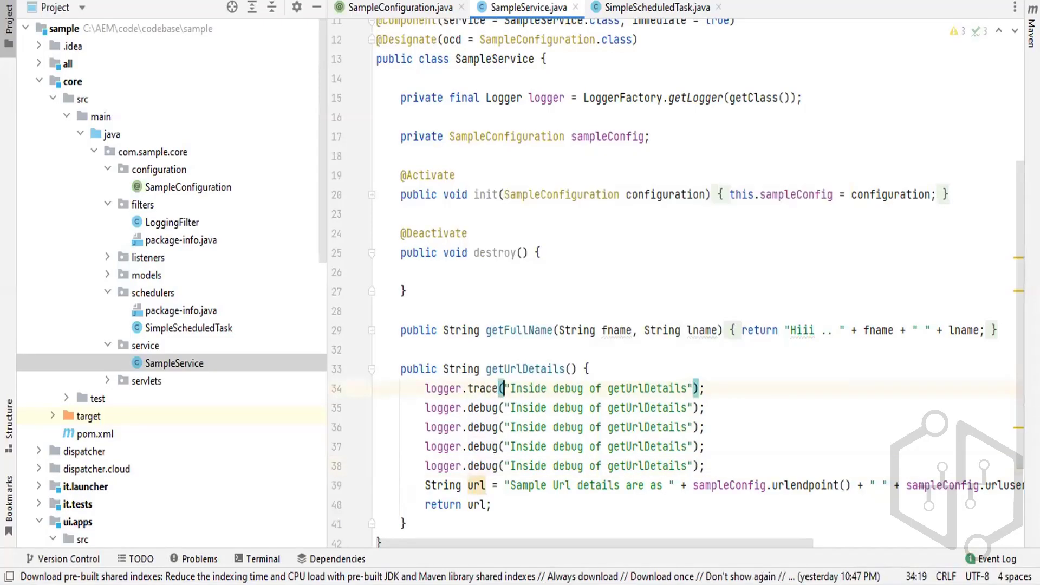
Change the third logger call in getUrlDetails() to info and the fourth to warn.
double_click(475, 421)
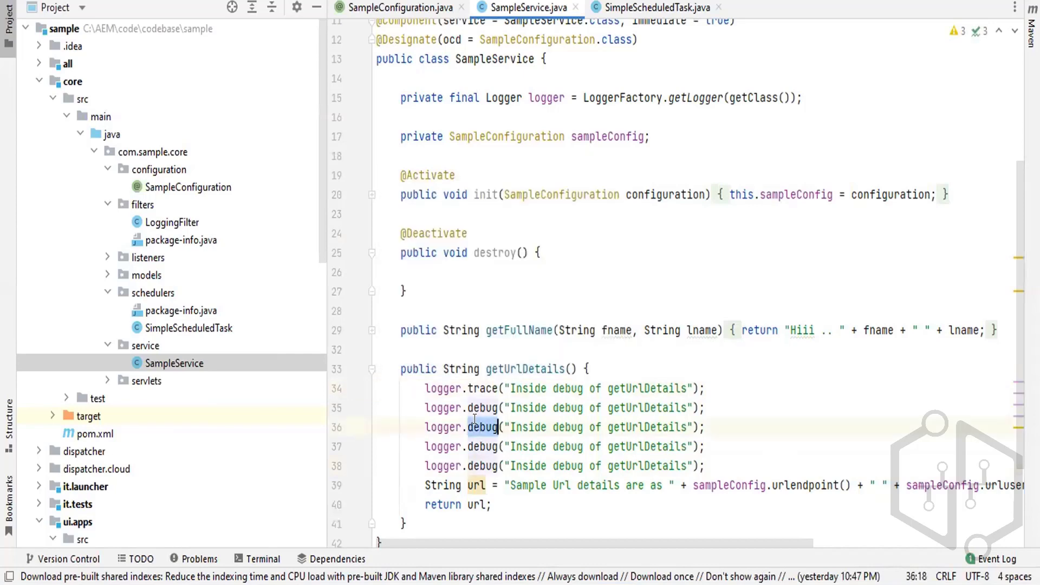
type("inf")
key("Return")
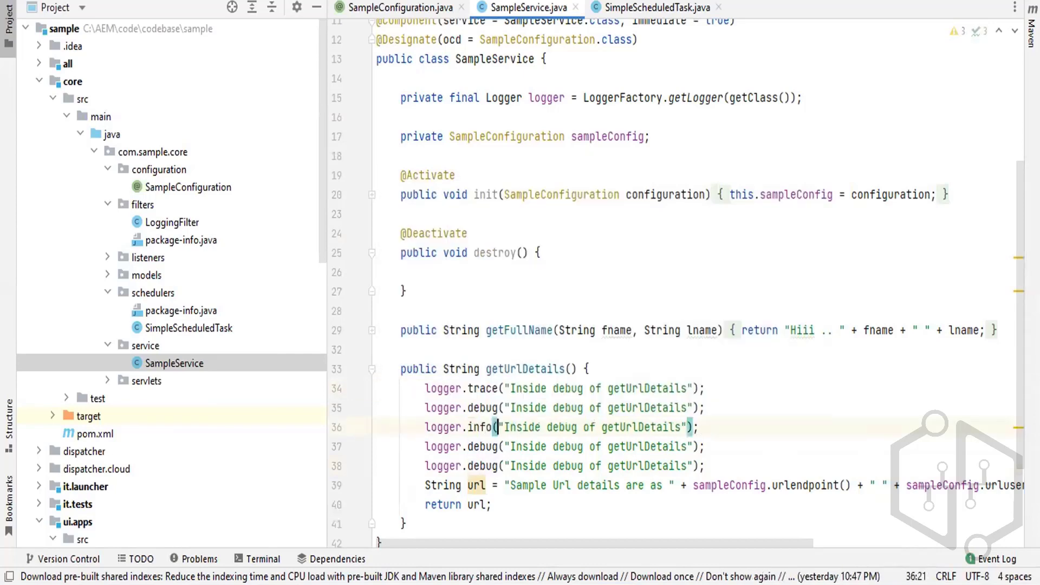
double_click(481, 447)
type("wa")
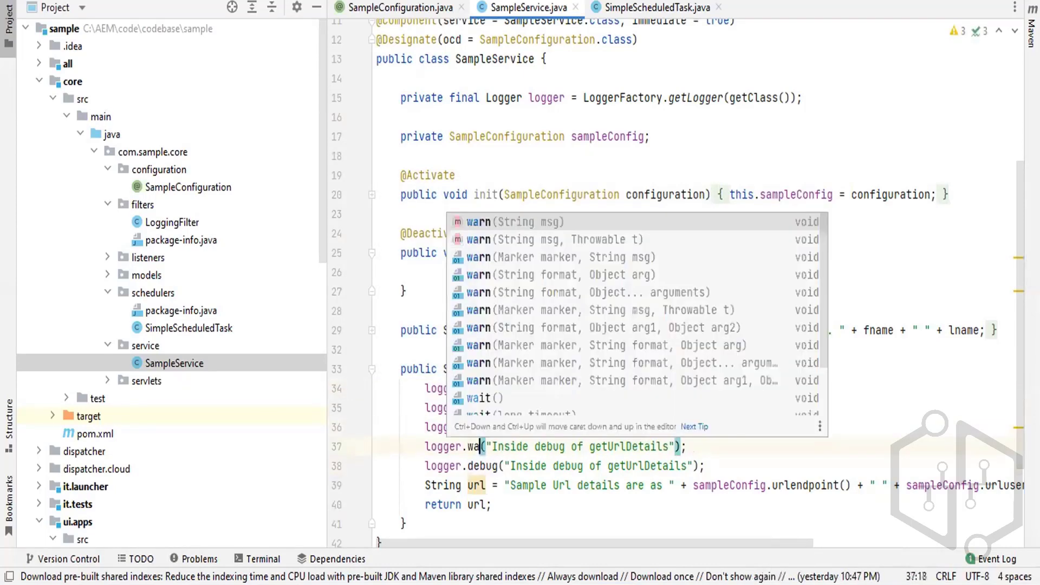
key("Return")
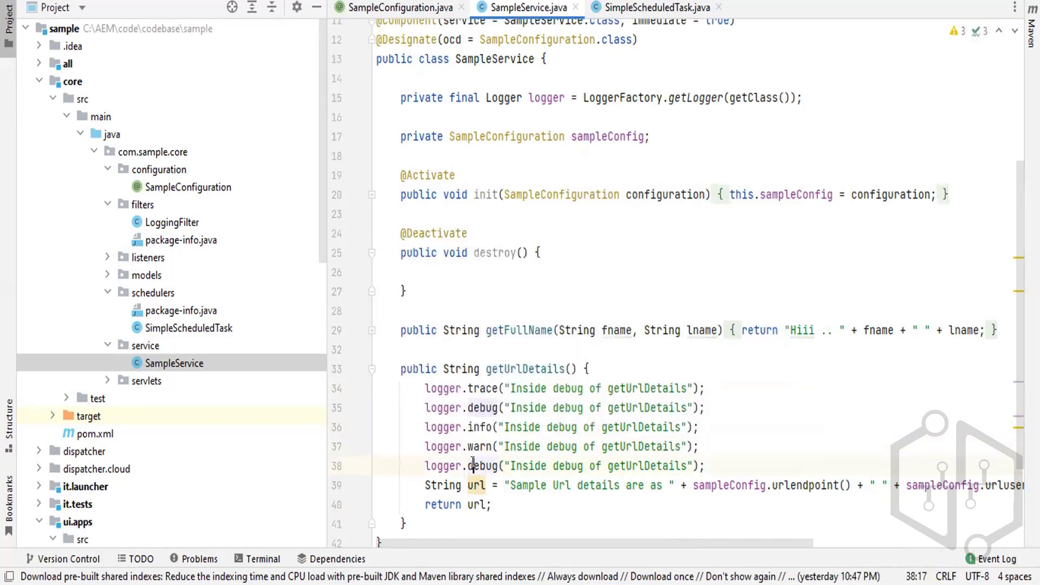
Check the Log Level choices in the browser again and change the fifth logger call in getUrlDetails() to error.
double_click(473, 464)
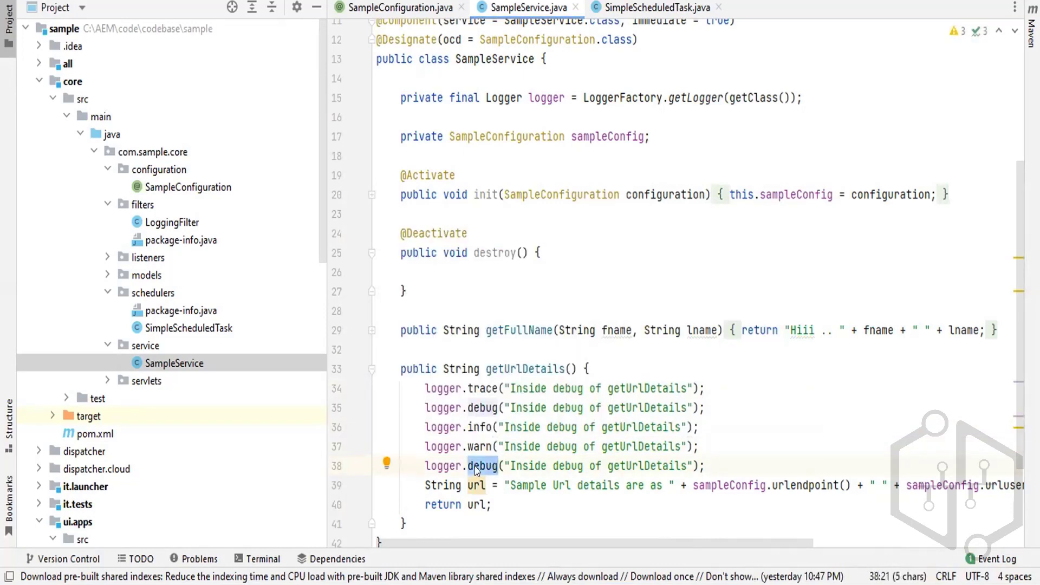
key("alt+Tab")
left_click(221, 119)
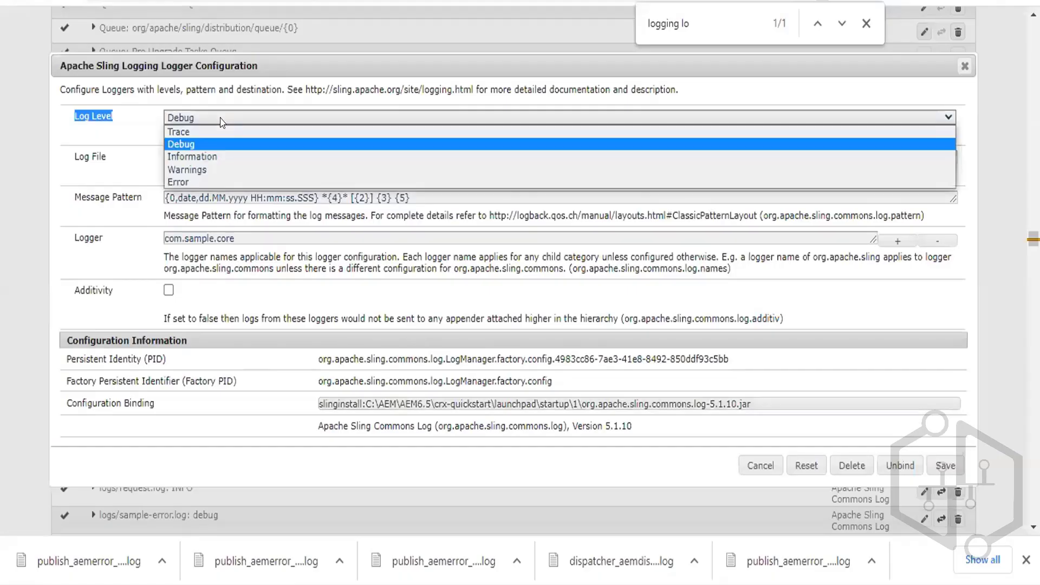
left_click(221, 120)
key("alt+Tab")
type("er")
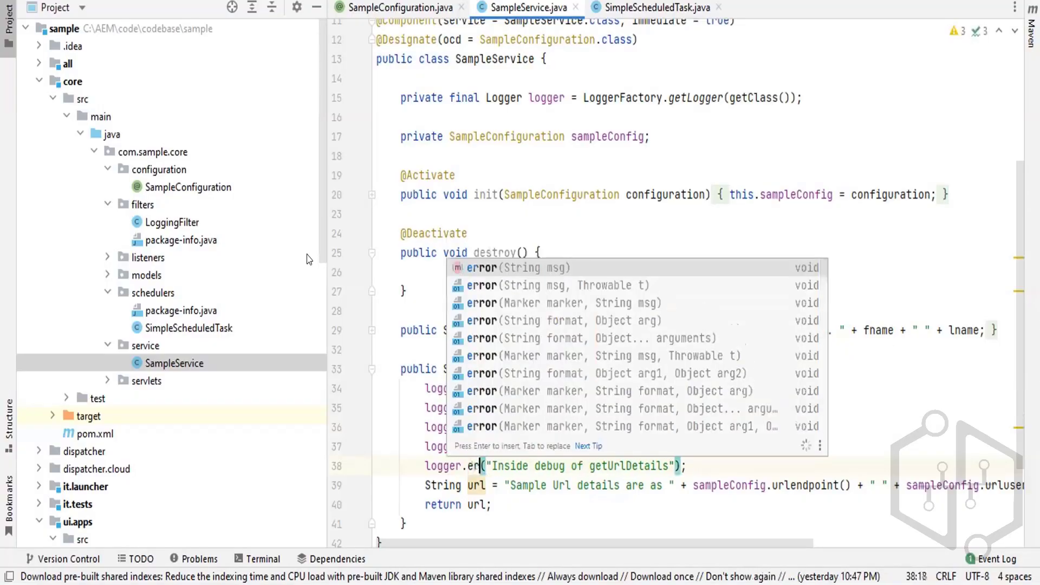
type("ror")
key("Return")
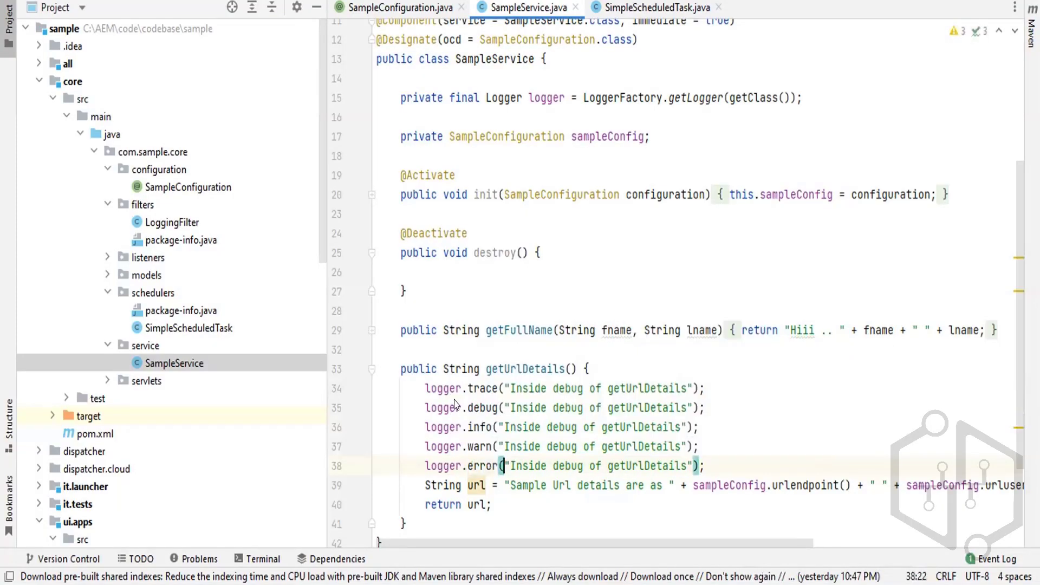
Review the five logger calls in getUrlDetails(), from trace through to error.
left_click(744, 403)
left_click_drag(425, 388, 715, 464)
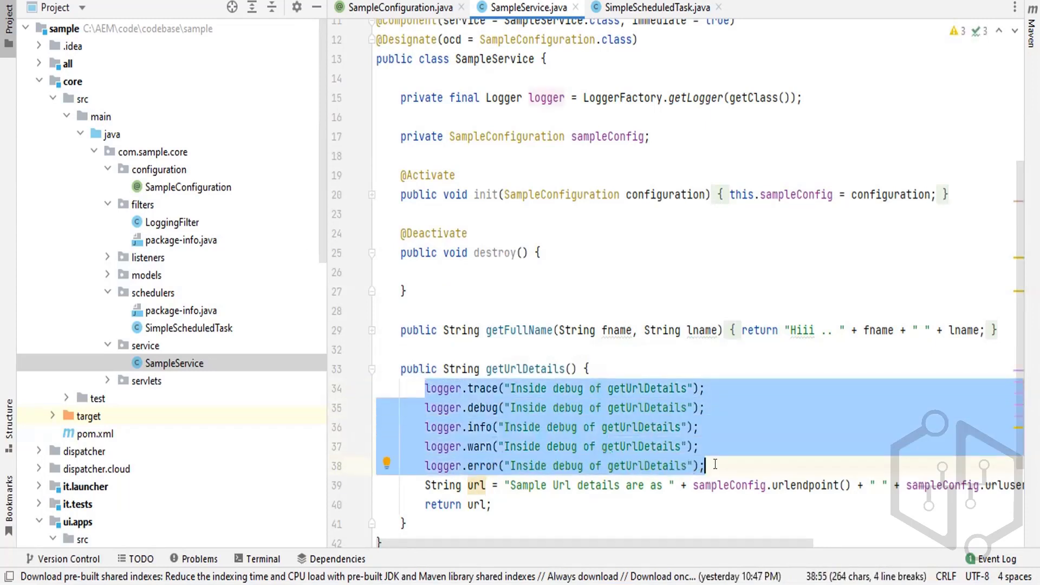
left_click(715, 464)
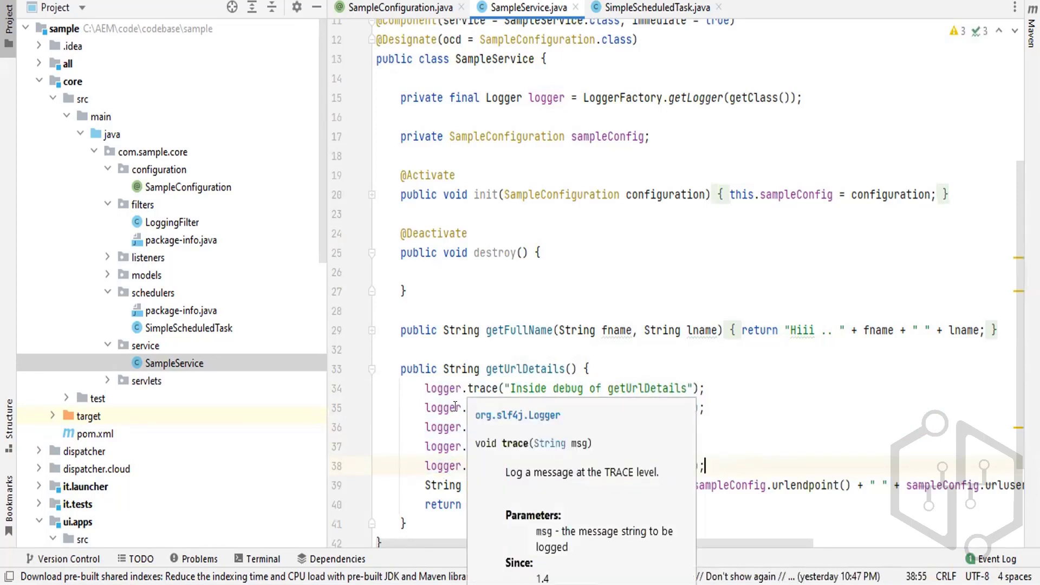
left_click(455, 408)
double_click(477, 465)
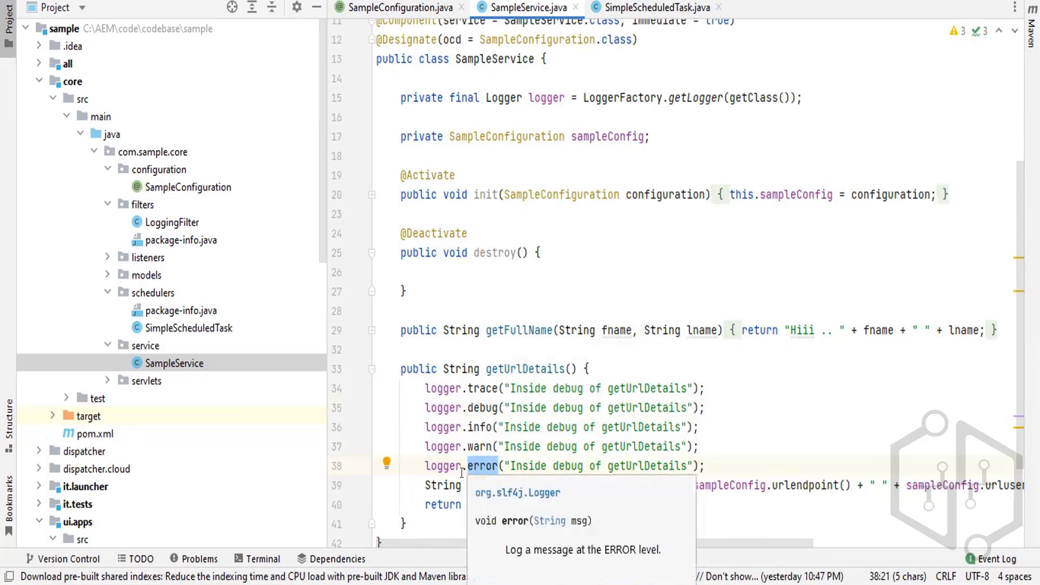
left_click(440, 467)
double_click(438, 469)
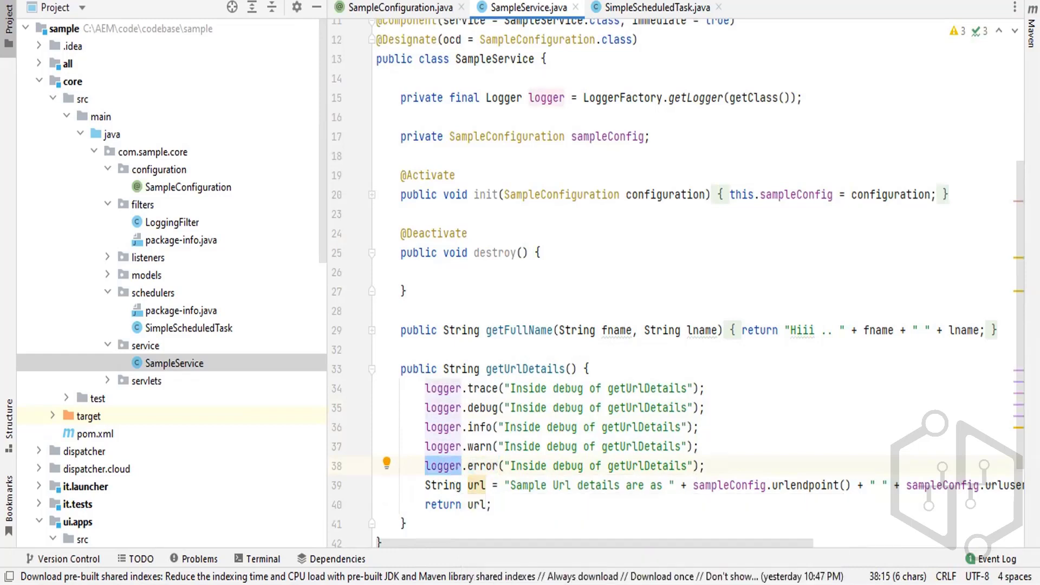
key("alt+Tab")
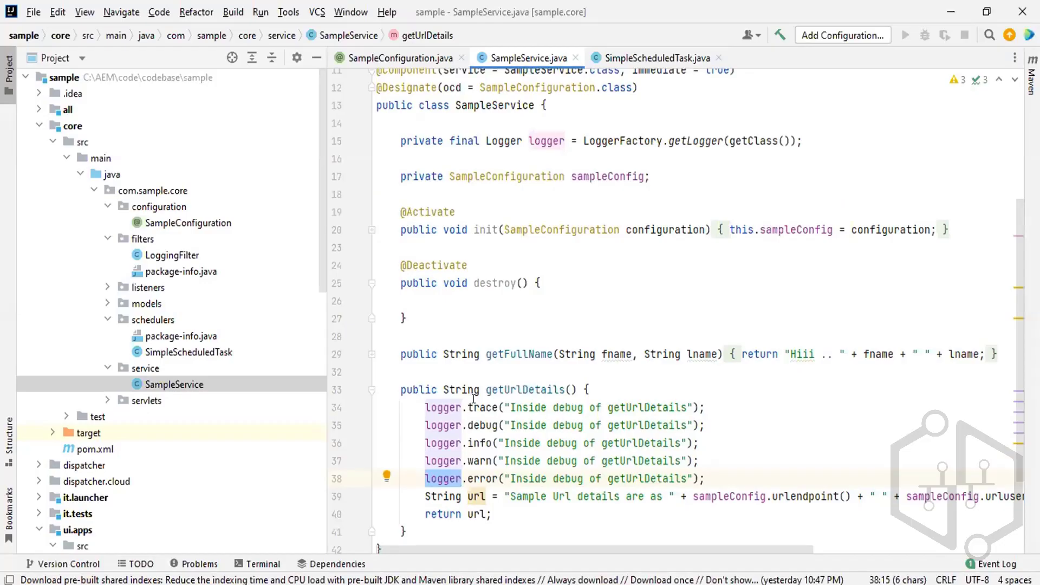
Replace "debug" with "trace" in the logger.trace() message and with "info" in the logger.info() message.
double_click(472, 404)
key("ctrl+c")
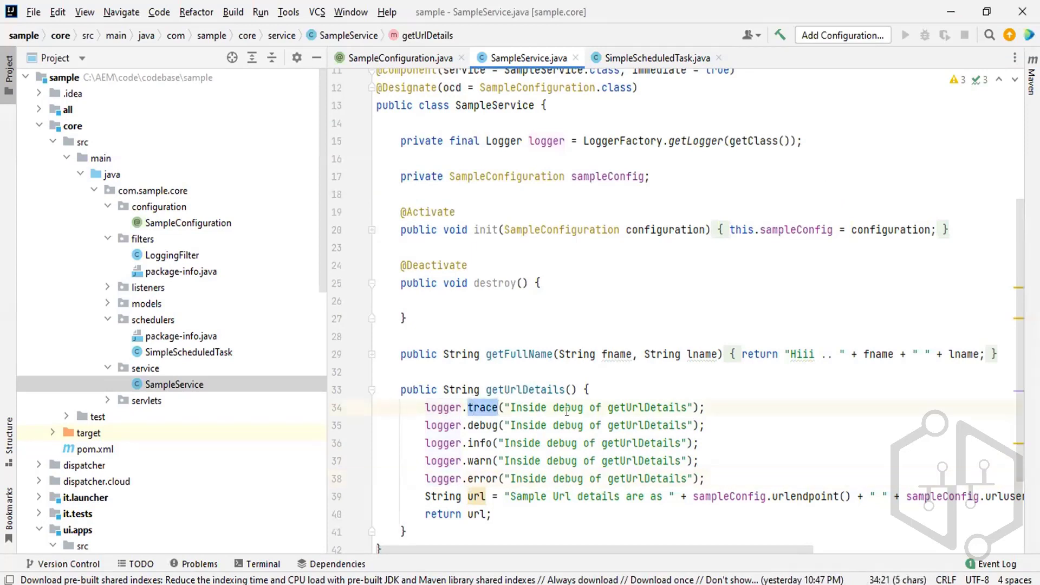
double_click(570, 407)
key("ctrl+v")
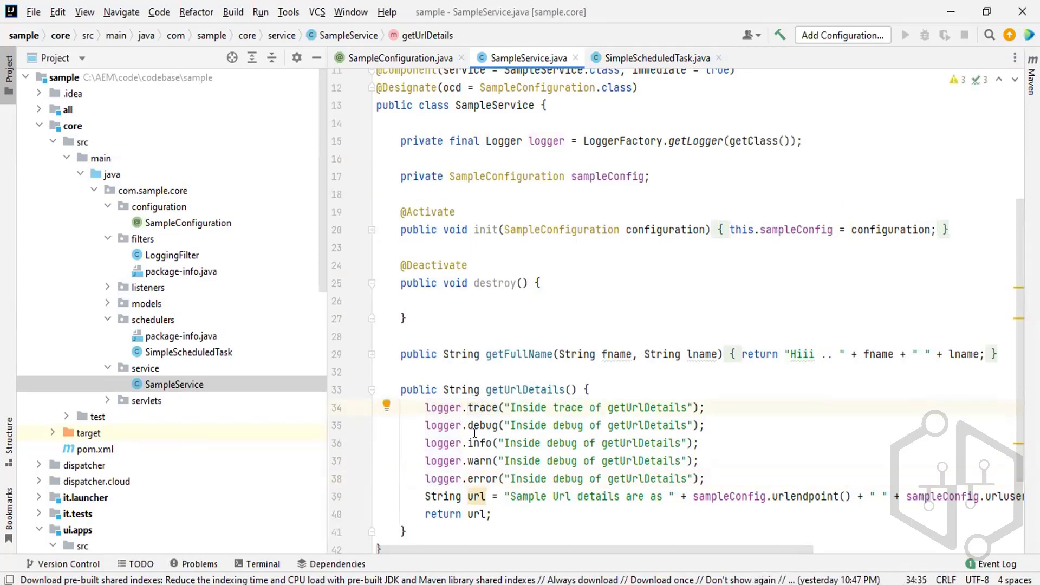
double_click(479, 443)
key("ctrl+c")
double_click(547, 440)
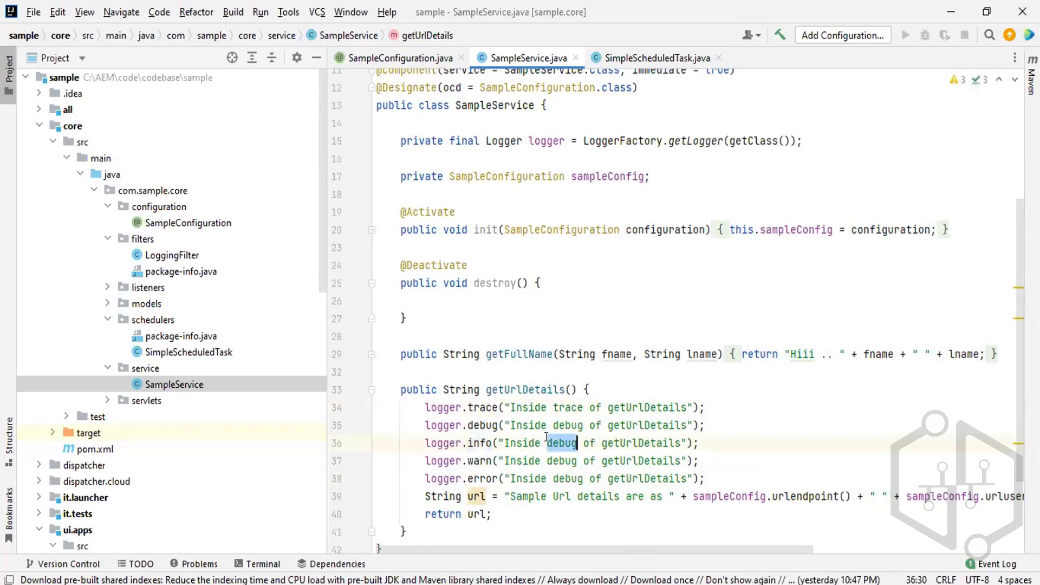
key("ctrl+v")
Replace "debug" with "warn" in the message of the logger.warn() call.
left_click(476, 455)
double_click(476, 455)
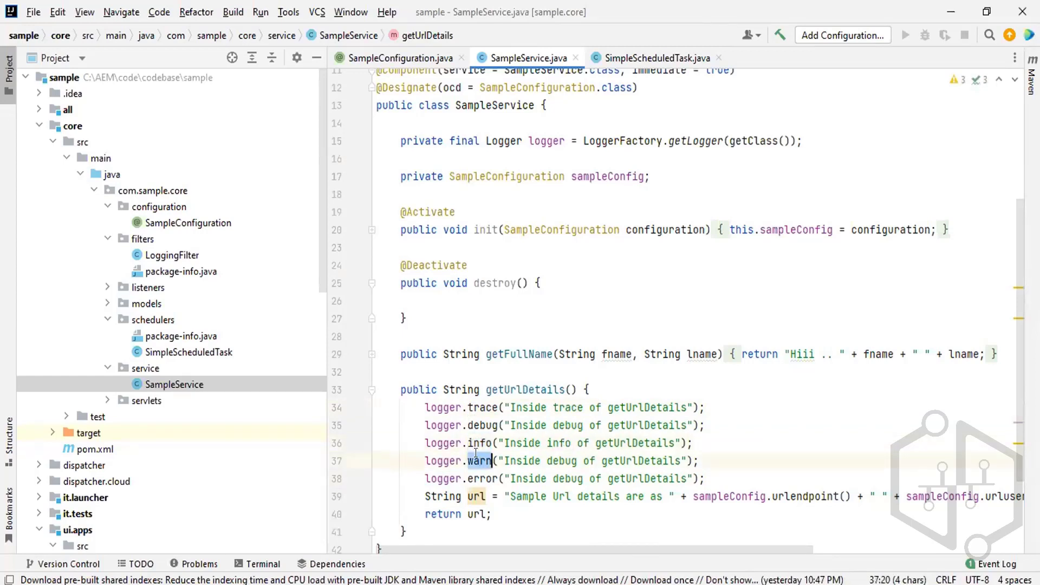
key("ctrl+c")
double_click(548, 455)
key("ctrl+v")
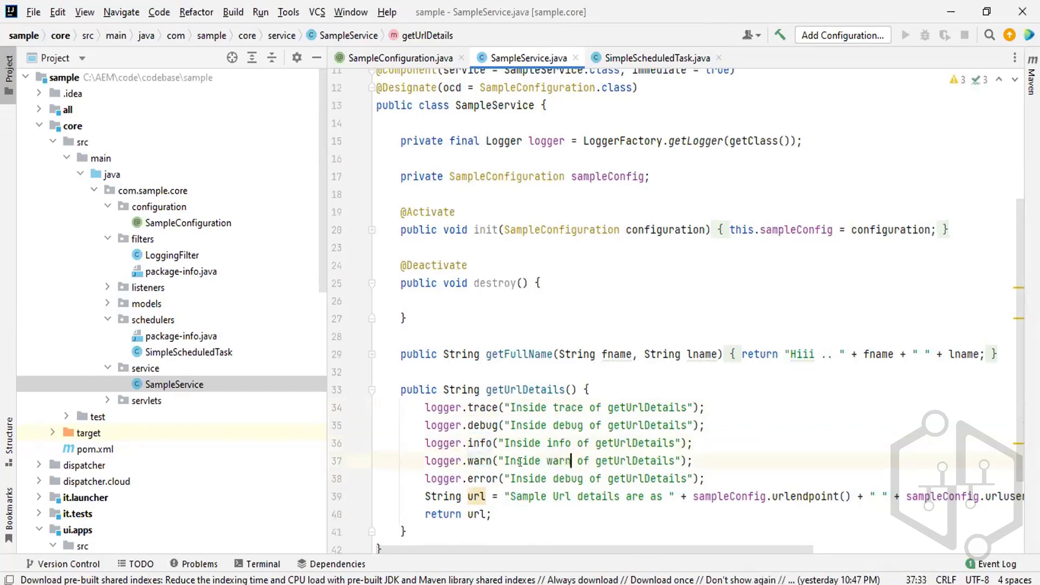
Replace "debug" with "error" in the message of the logger.error() call in getUrlDetails().
double_click(482, 476)
key("ctrl+c")
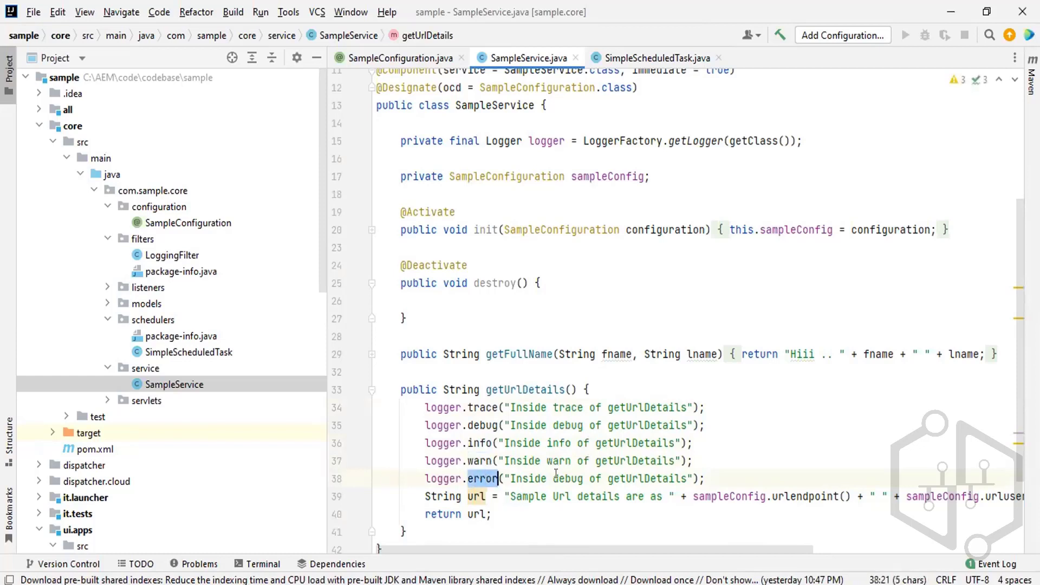
double_click(558, 477)
key("ctrl+v")
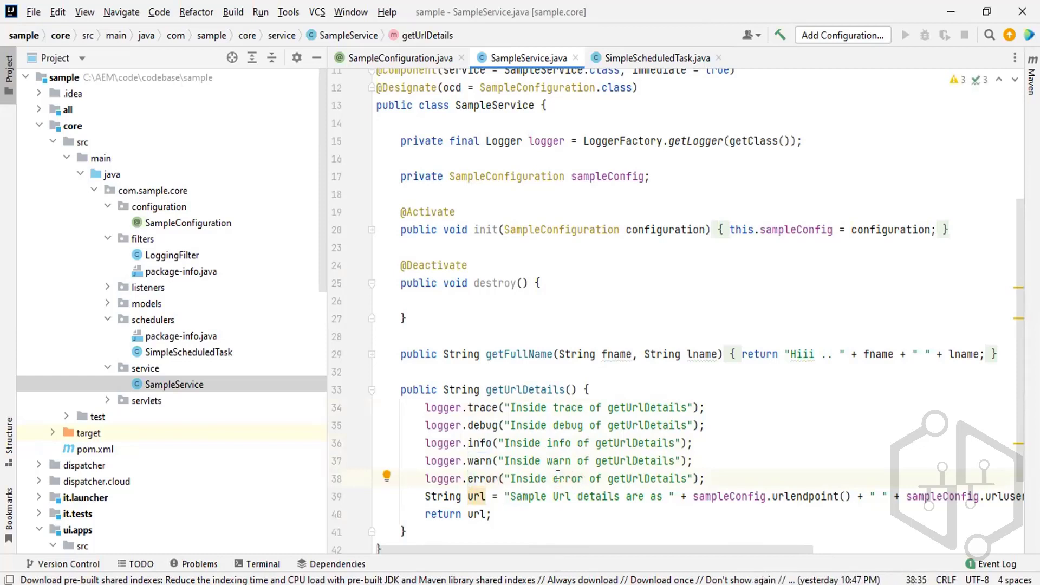
key("alt+Tab")
key("Up")
key("Return")
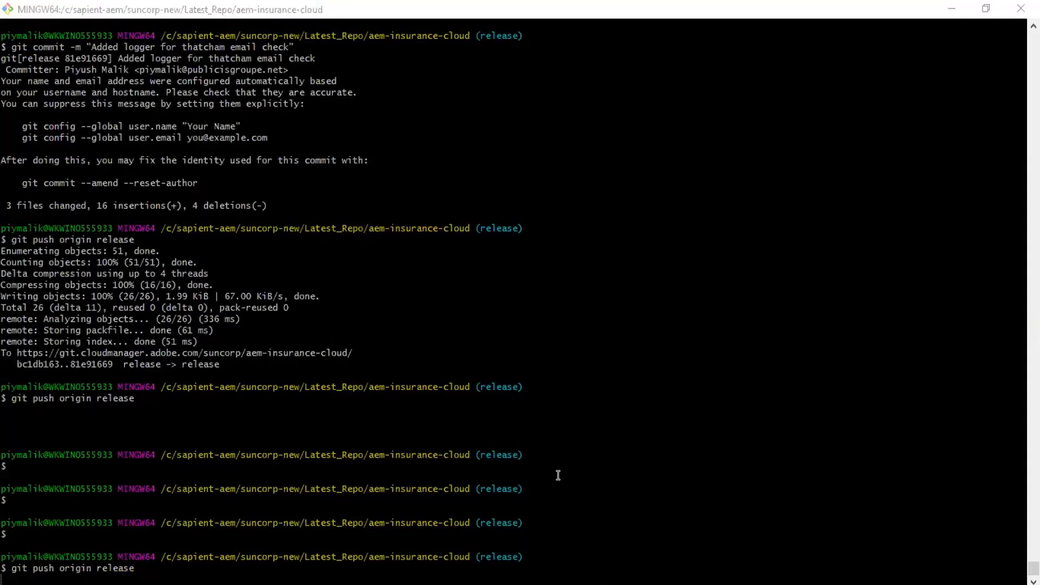
Switch to the command prompt in the sample project folder and run mvn clean install -PautoInstallPackage.
key("alt+Tab")
key("alt+Tab")
key("alt+Tab")
key("alt+Tab")
key("alt+Tab")
key("alt+Tab")
key("alt+Tab")
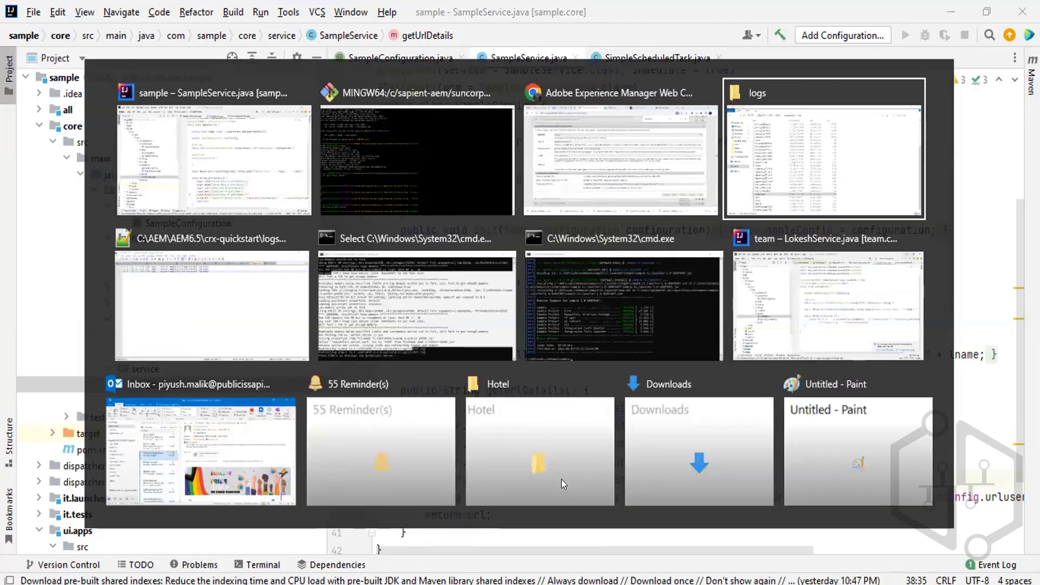
key("Up")
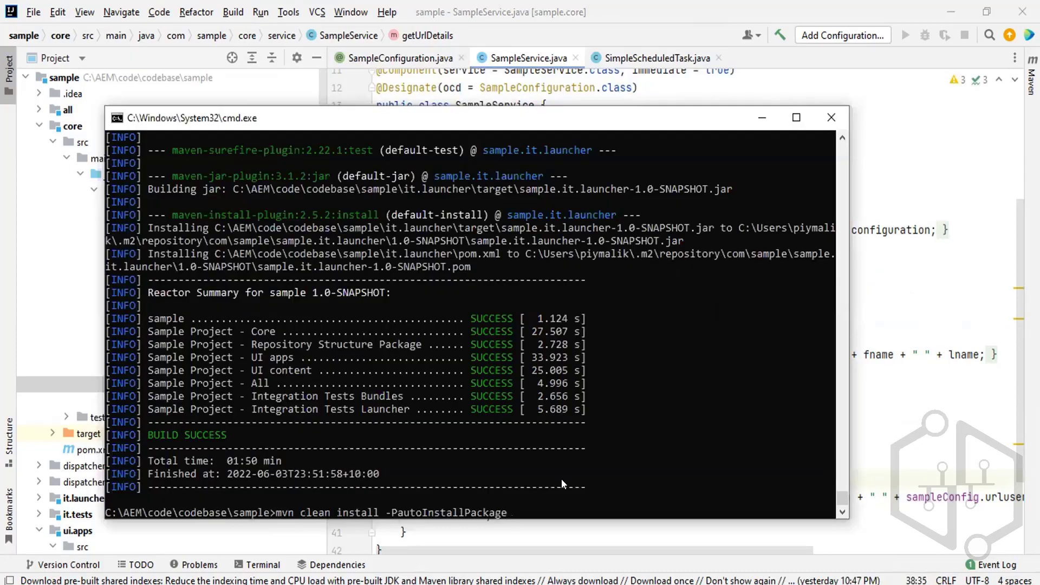
key("Return")
Review the Logger name and Log File path in the Apache Sling Logging Logger Configuration in the browser.
key("alt+Tab")
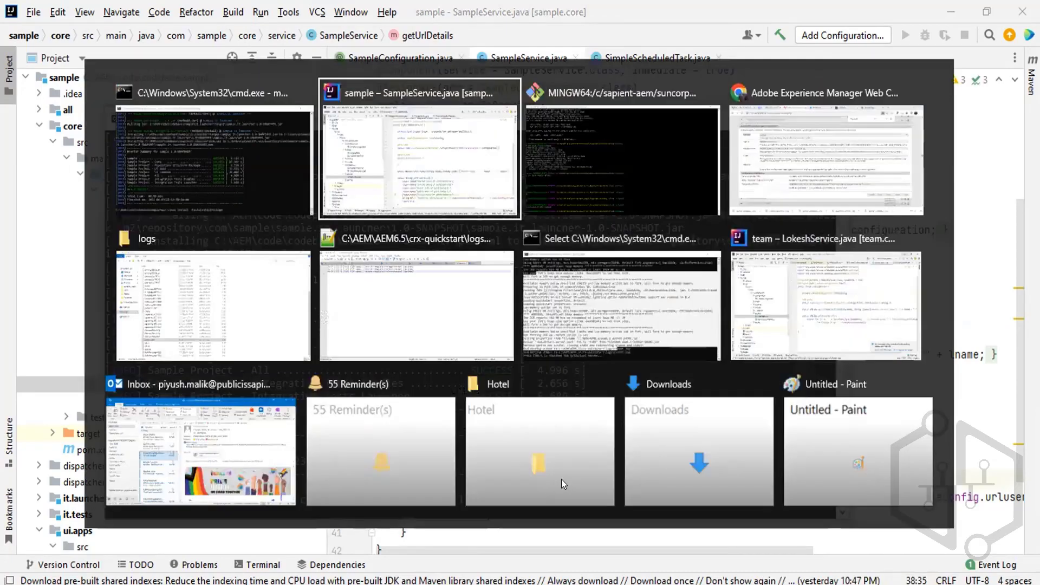
key("alt+Tab")
key("alt+Tab")
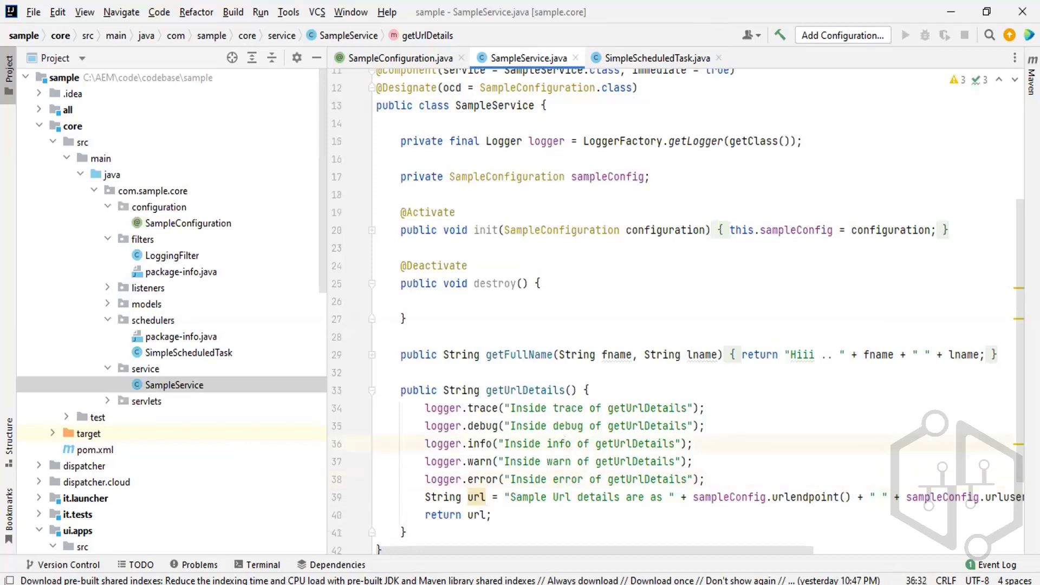
key("alt+Tab")
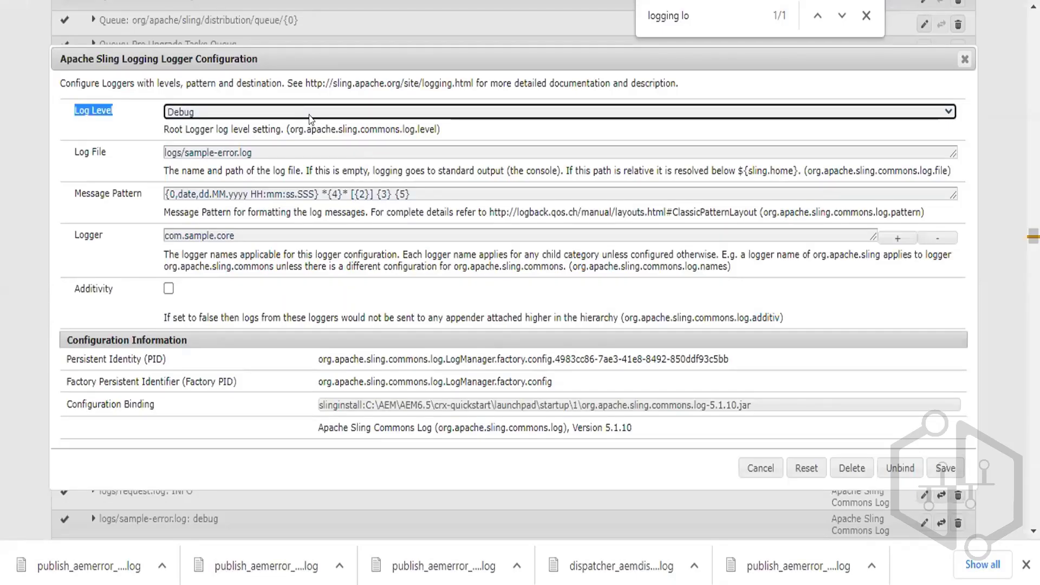
left_click_drag(243, 231, 142, 218)
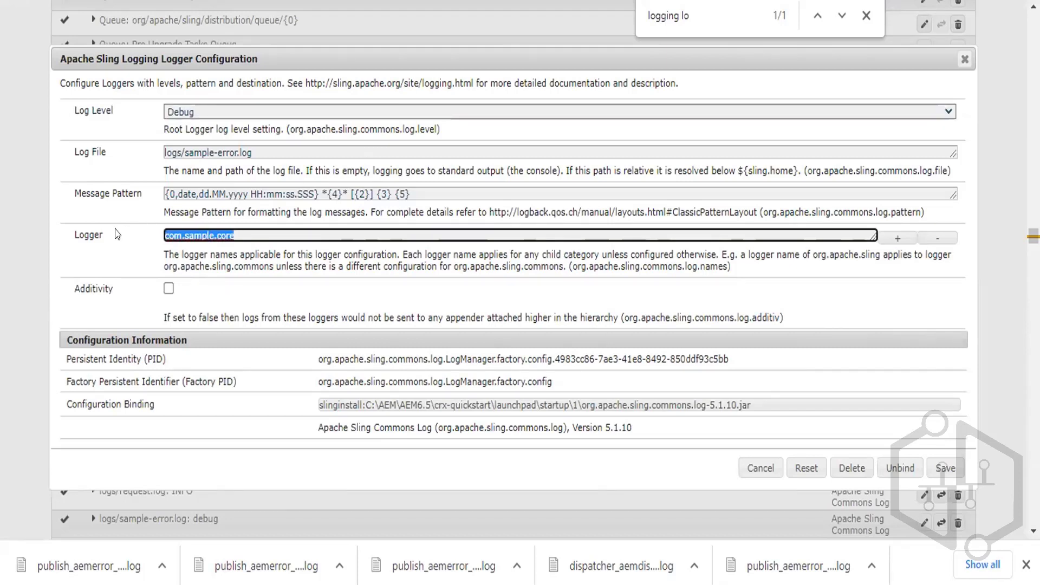
double_click(80, 232)
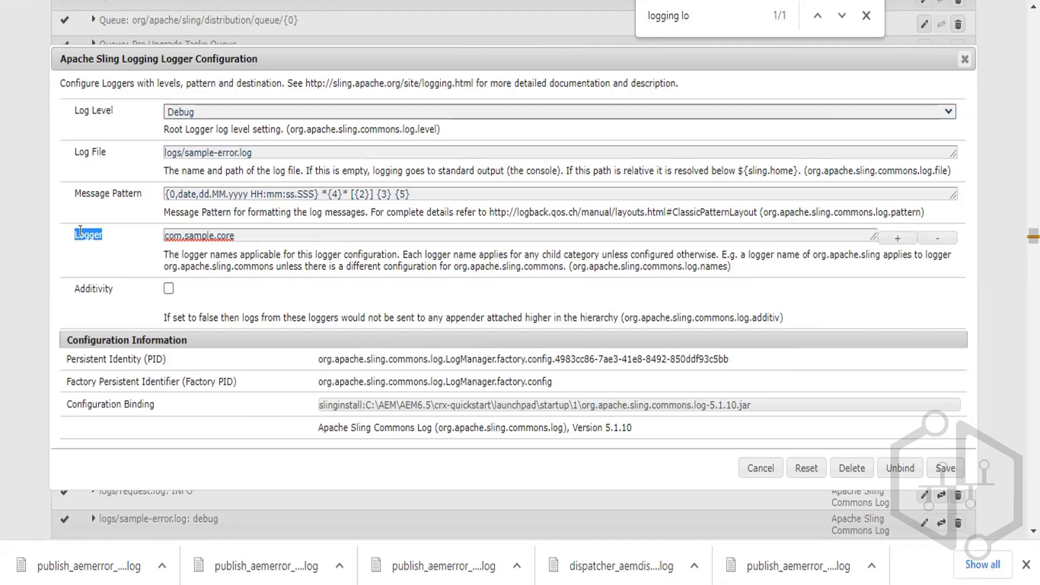
left_click(233, 232)
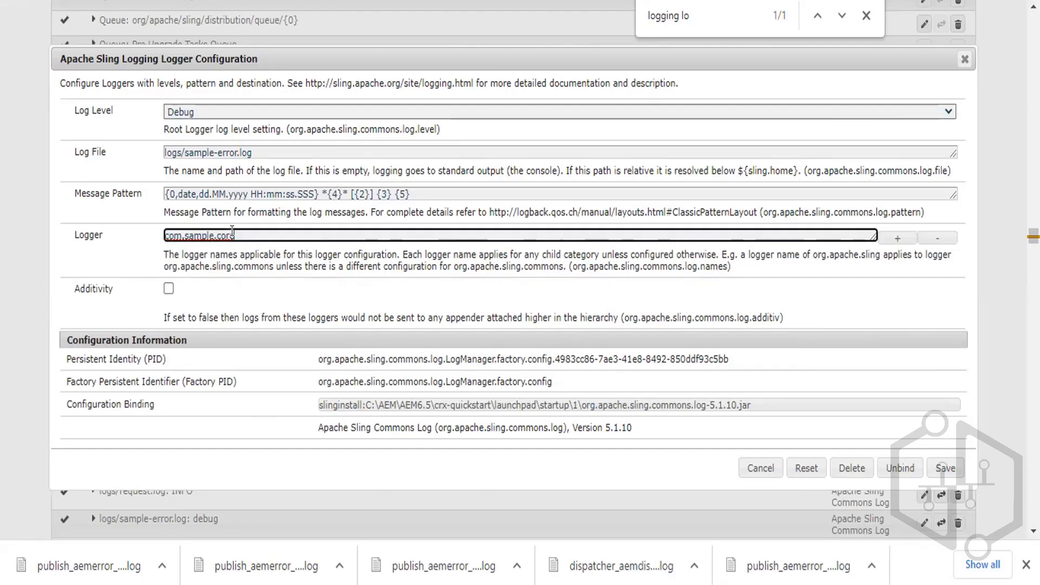
left_click_drag(232, 232, 158, 240)
left_click(186, 151)
left_click_drag(185, 152, 253, 152)
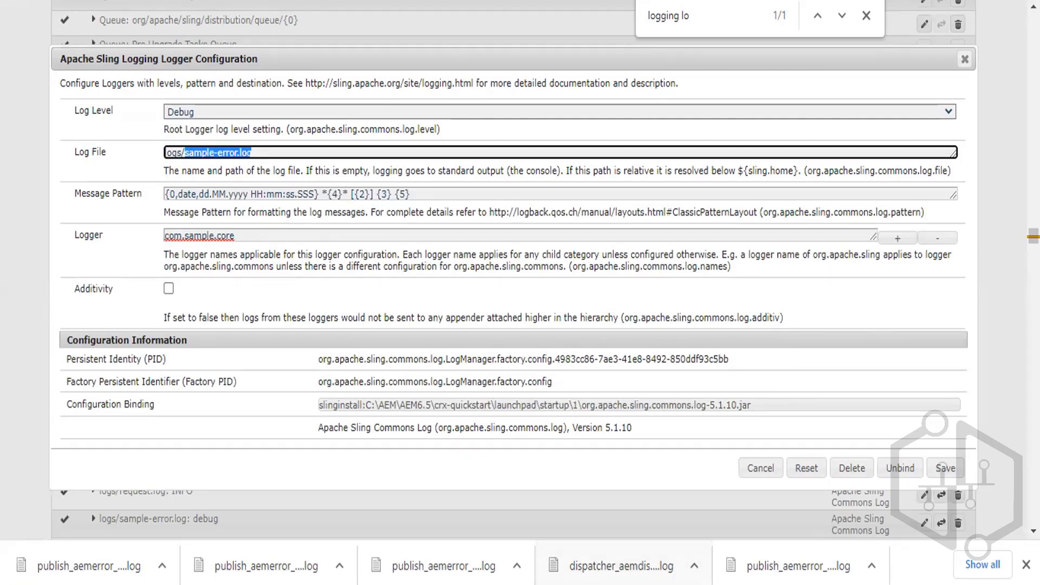
Switch to SampleService.java in IntelliJ and review the log levels of the five logger calls in getUrlDetails().
left_click(727, 584)
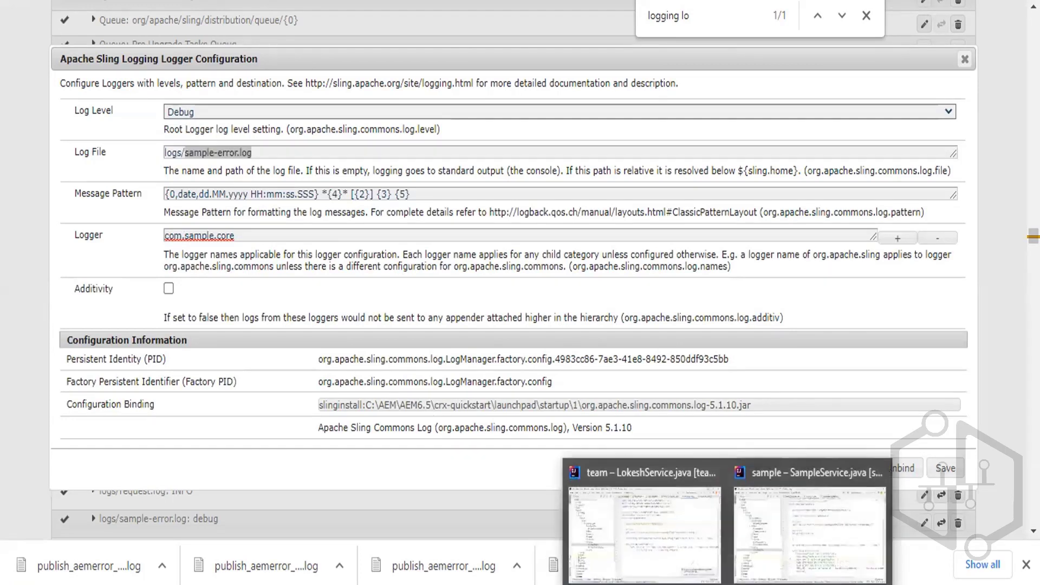
left_click(793, 545)
mouse_move(431, 408)
left_mouse_down()
mouse_move(668, 483)
mouse_move(738, 491)
mouse_move(713, 476)
left_mouse_up()
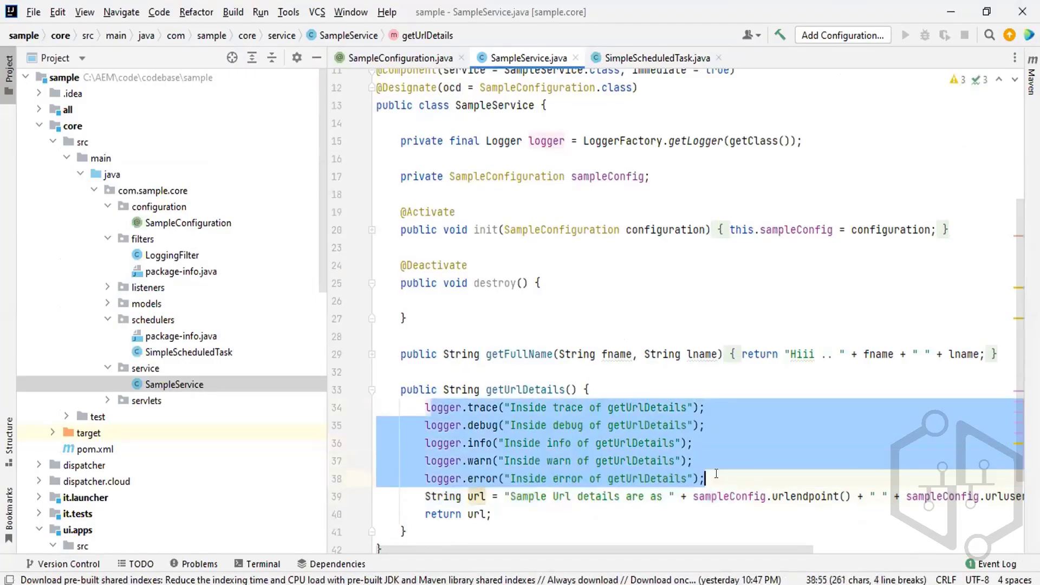
left_click(619, 460)
double_click(483, 425)
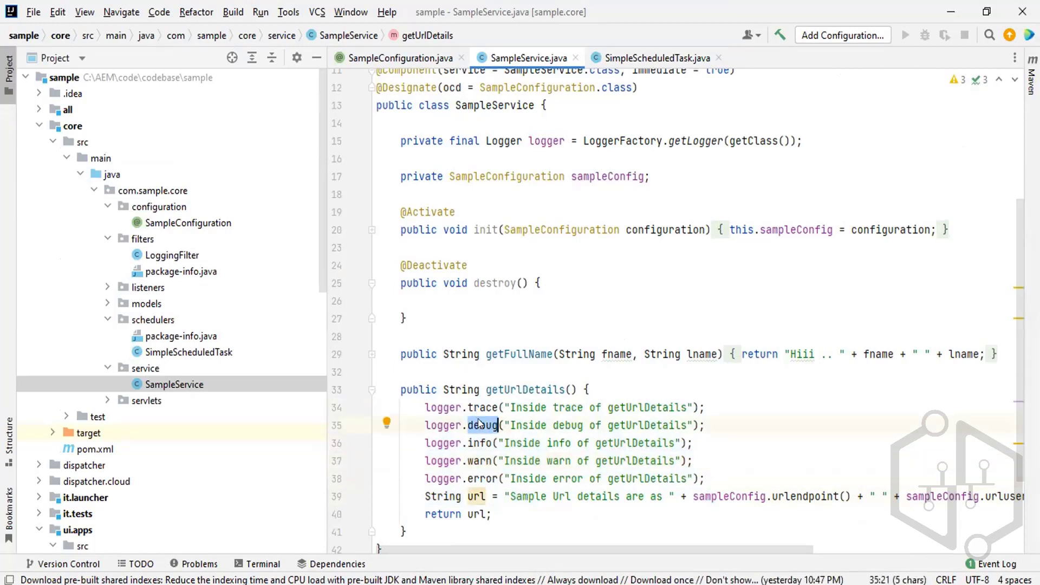
double_click(473, 475)
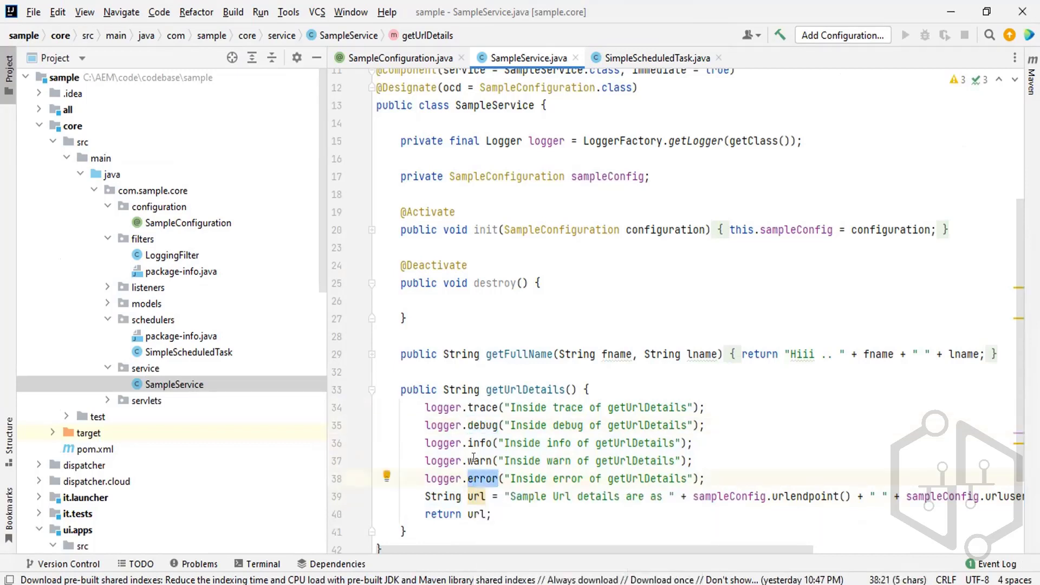
double_click(473, 458)
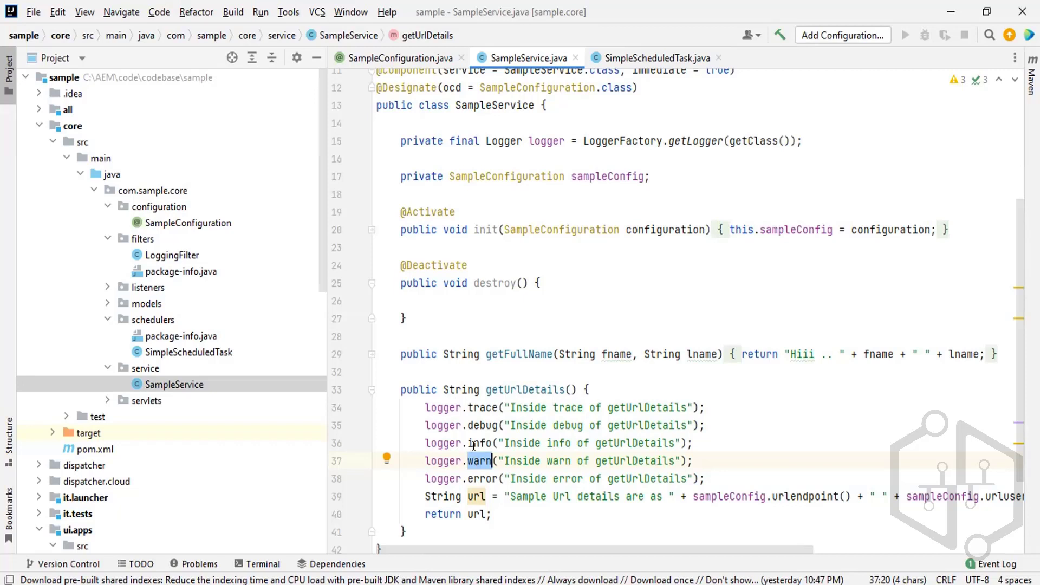
double_click(473, 445)
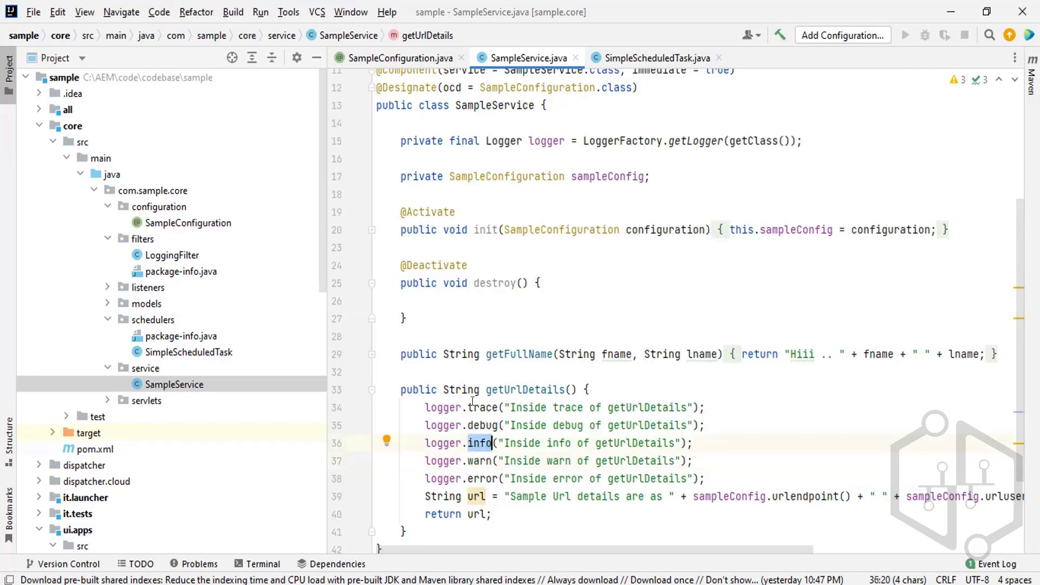
mouse_move(476, 392)
mouse_move(471, 410)
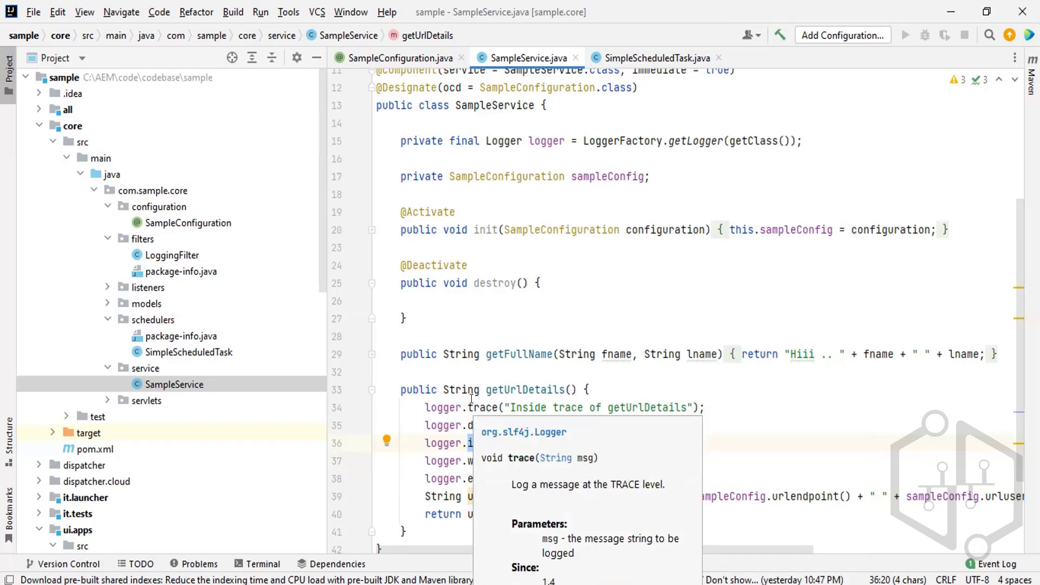
left_click(461, 440)
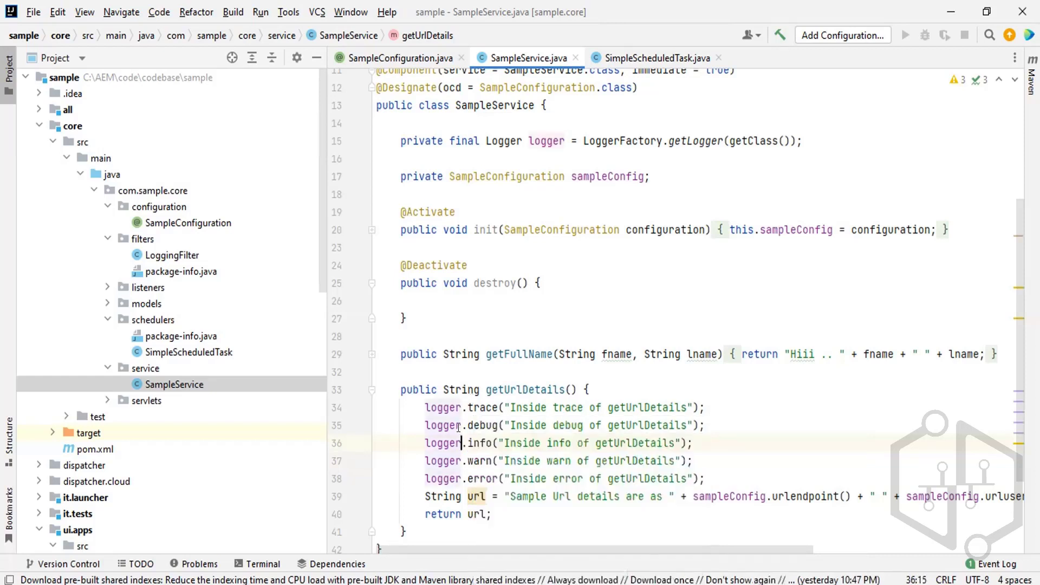
Check the Maven build in the command prompt and undo the accidental removal of "info" from the logger call in SampleService.java.
double_click(483, 442)
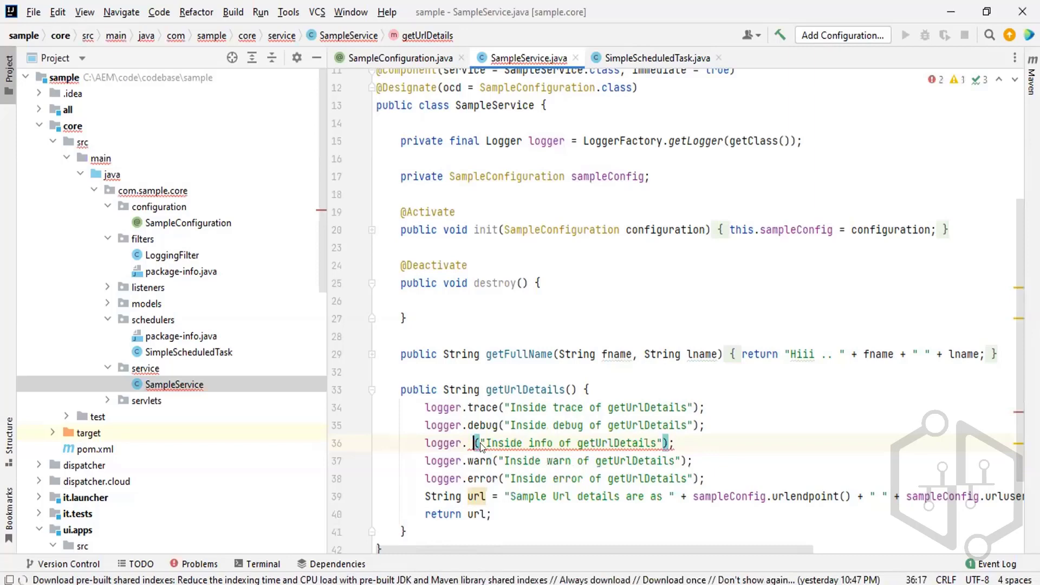
key("alt+Tab")
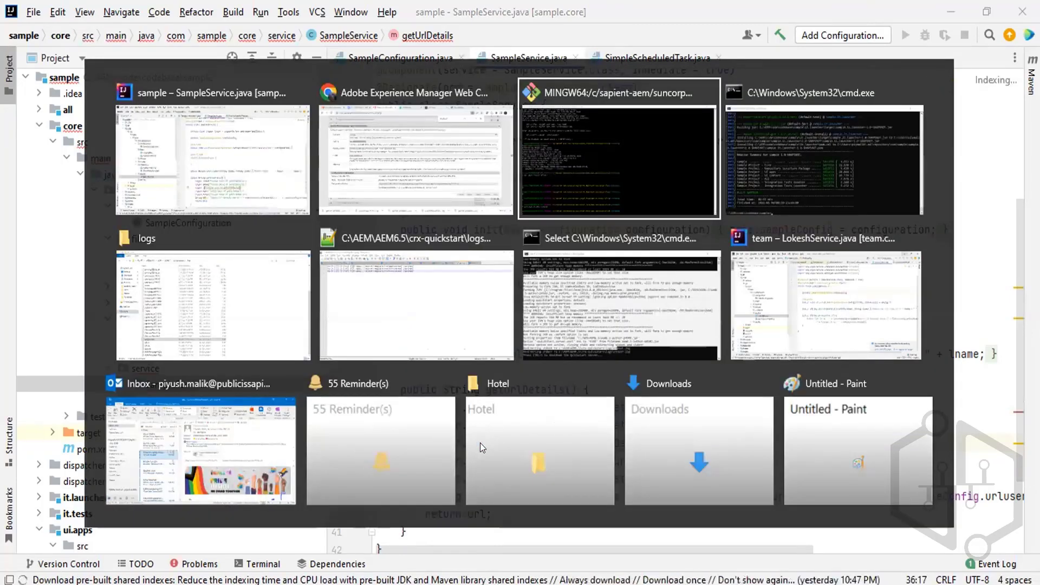
key("alt+Tab")
key("alt+Tab")
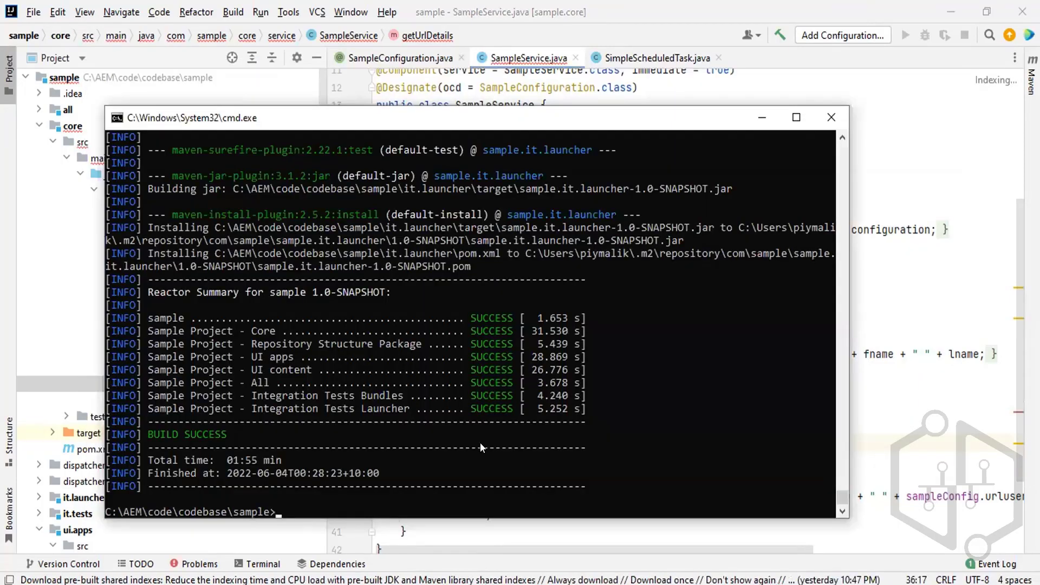
key("alt+Tab")
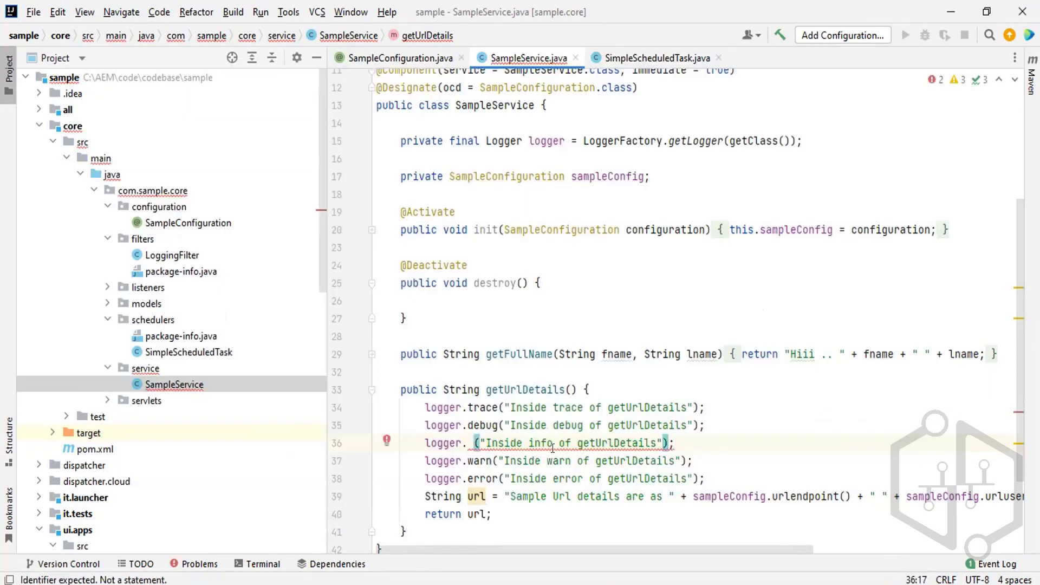
key("ctrl+z")
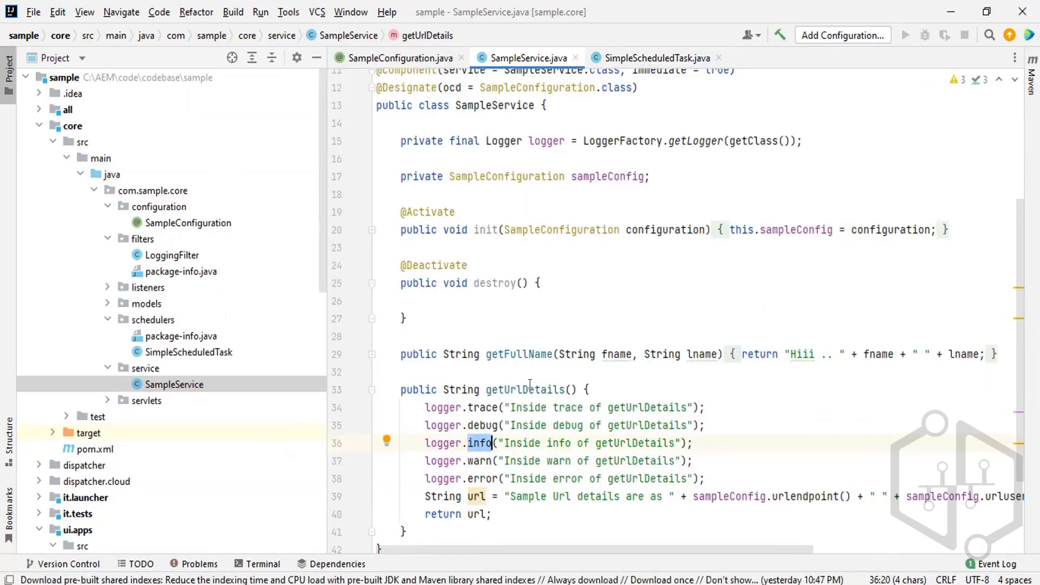
Switch to AEM Sites in the browser and open TestPage under Sample Project, us, en for editing.
key("alt+Tab")
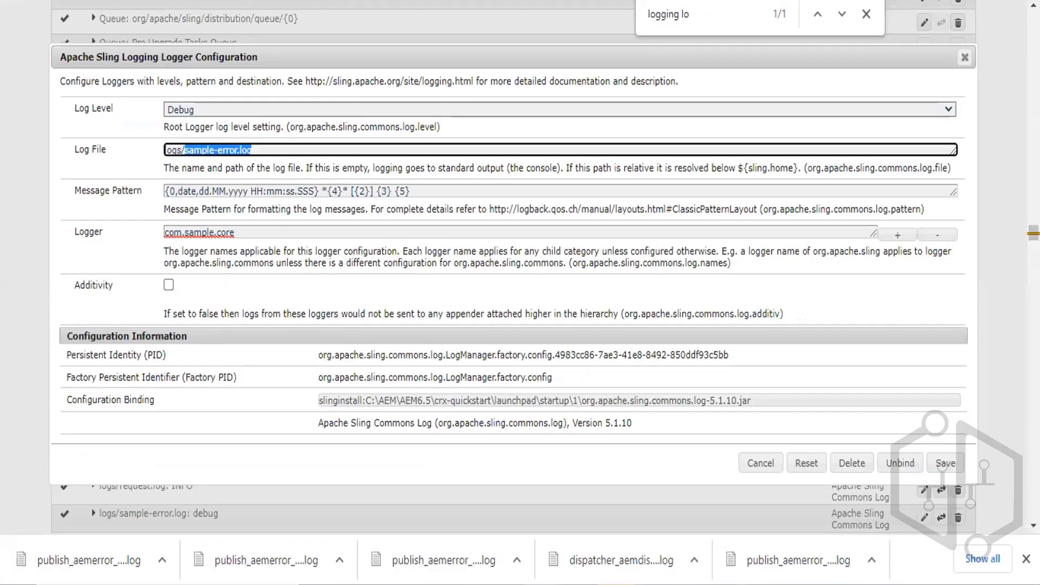
key("ctrl+Tab")
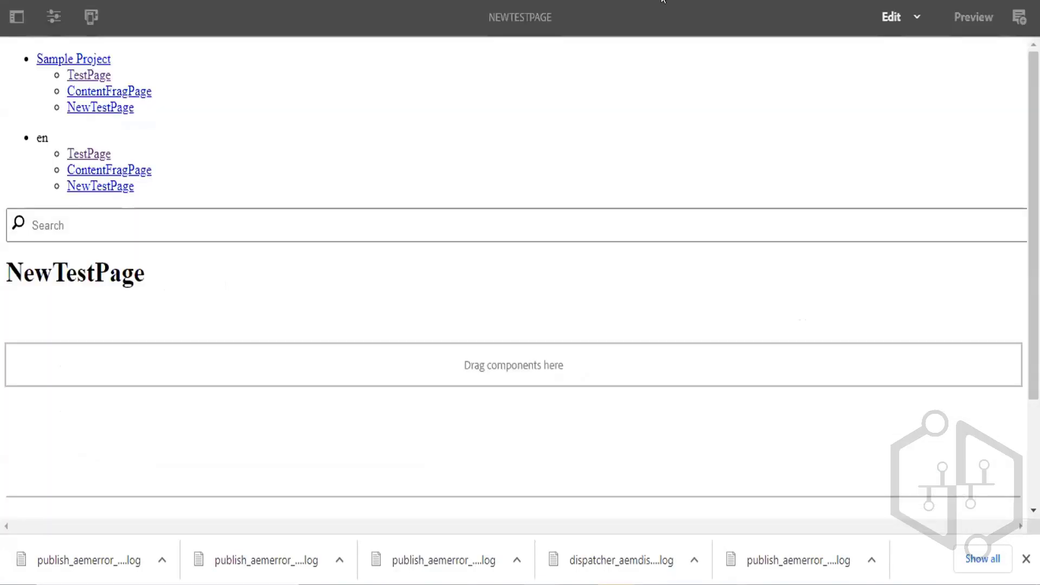
key("ctrl+Tab")
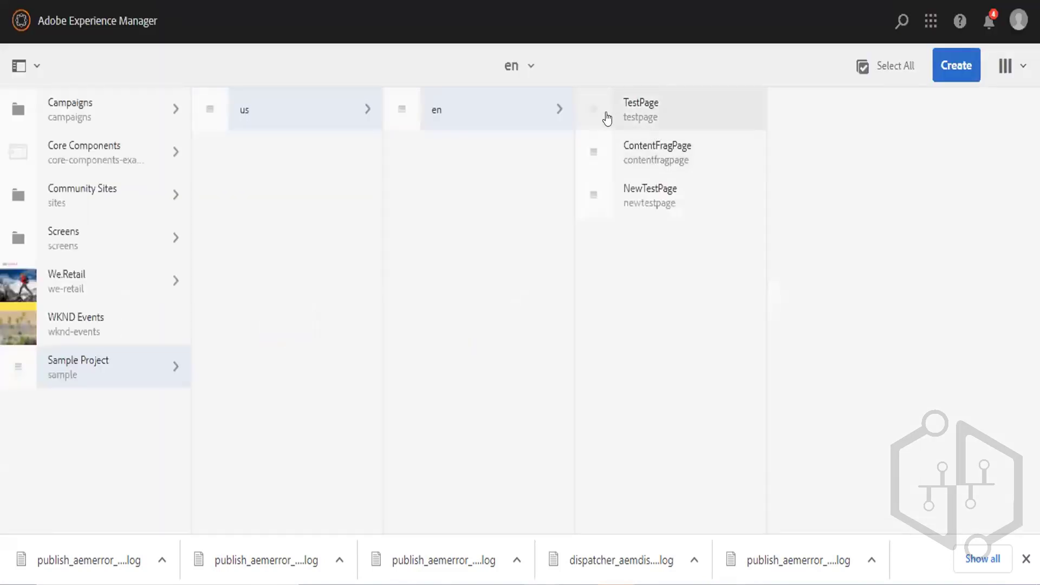
left_click(593, 109)
left_click(116, 24)
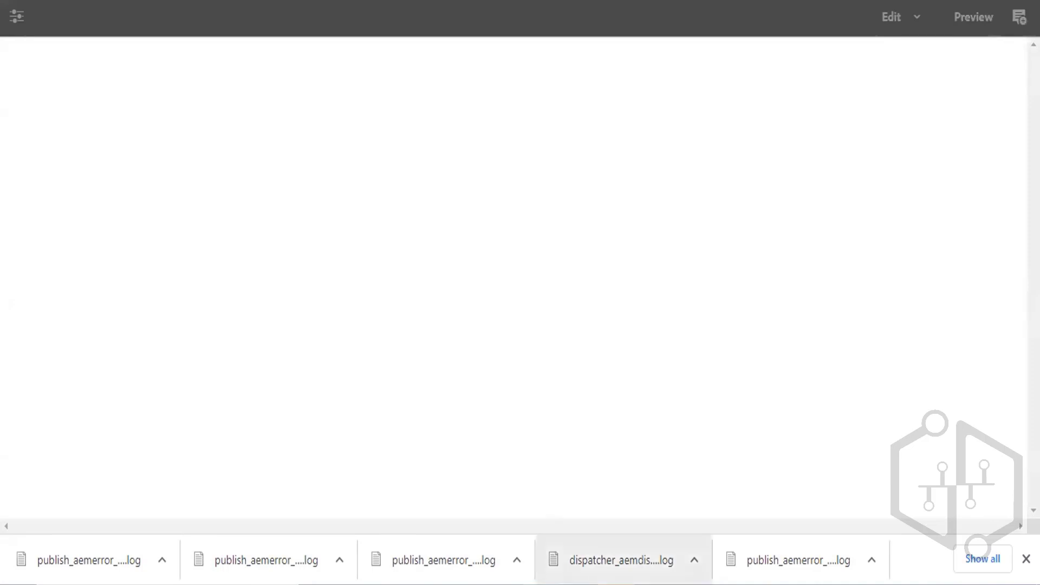
Open sample-error.log from the crx-quickstart logs folder in Notepad++, reloading the modified history.log when asked.
mouse_move(727, 584)
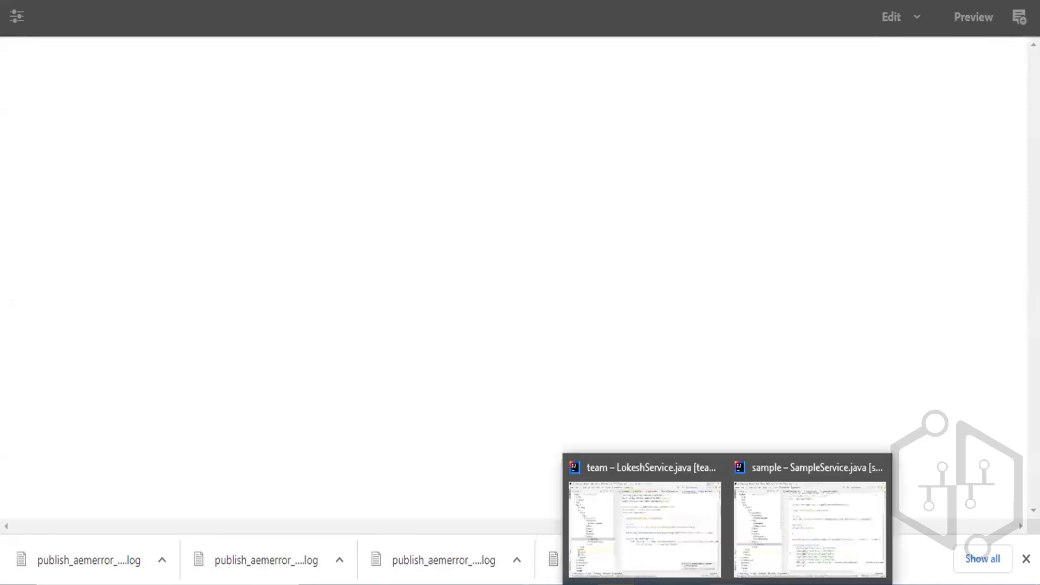
left_click(795, 494)
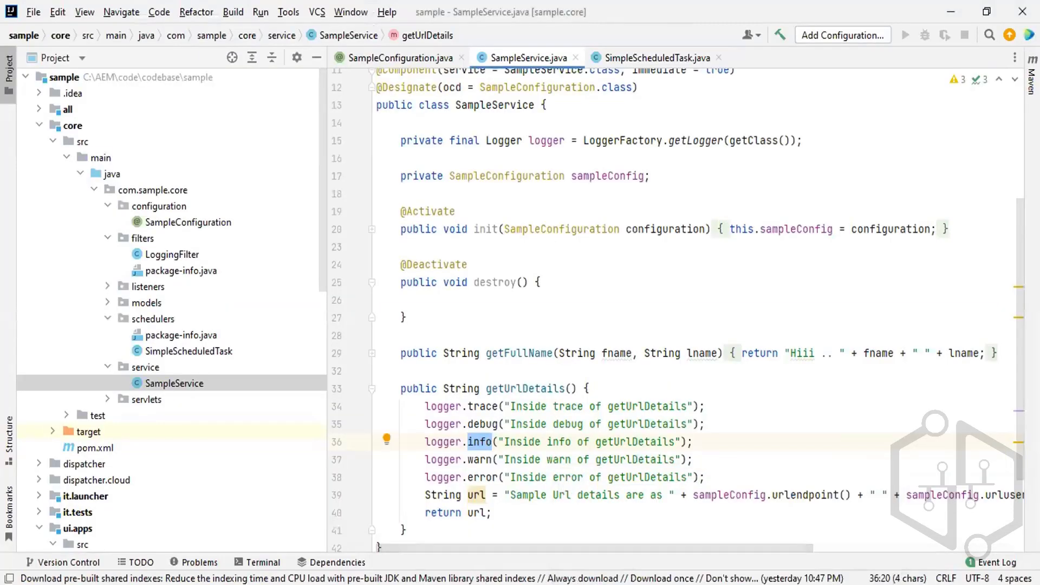
left_click(392, 584)
left_click(244, 522)
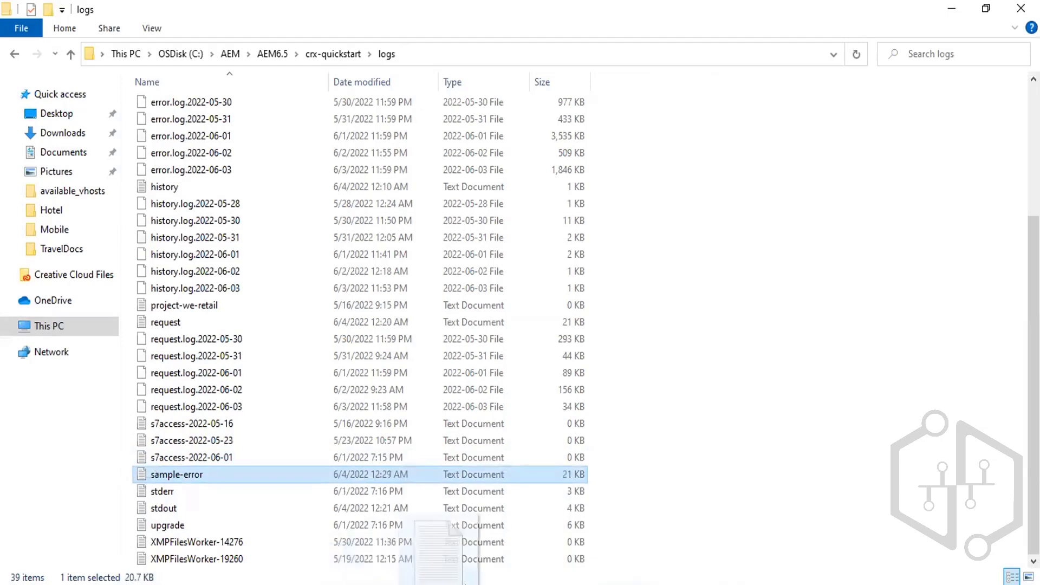
left_click(452, 583)
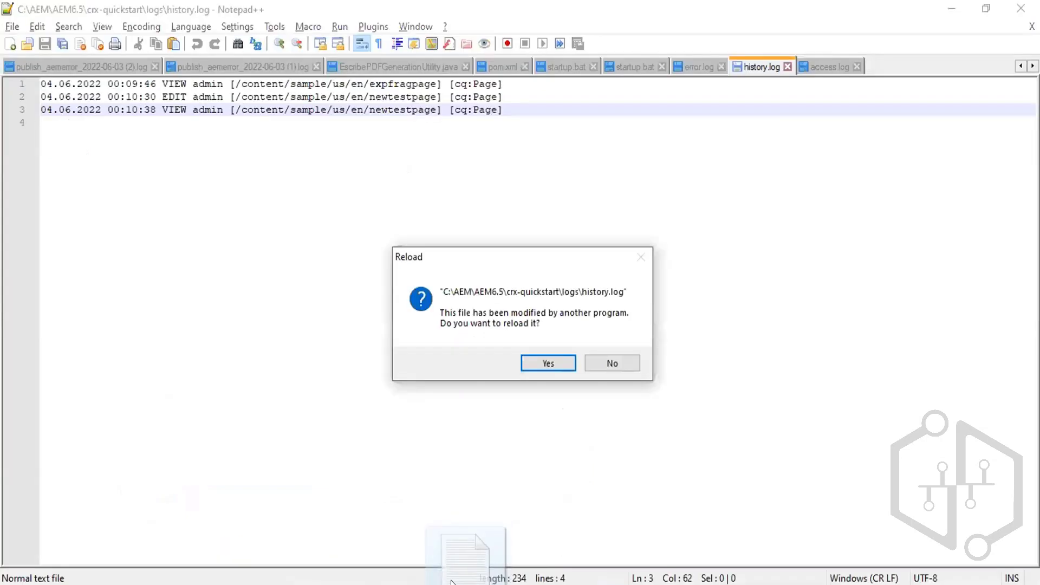
left_click(567, 362)
key("alt+Tab")
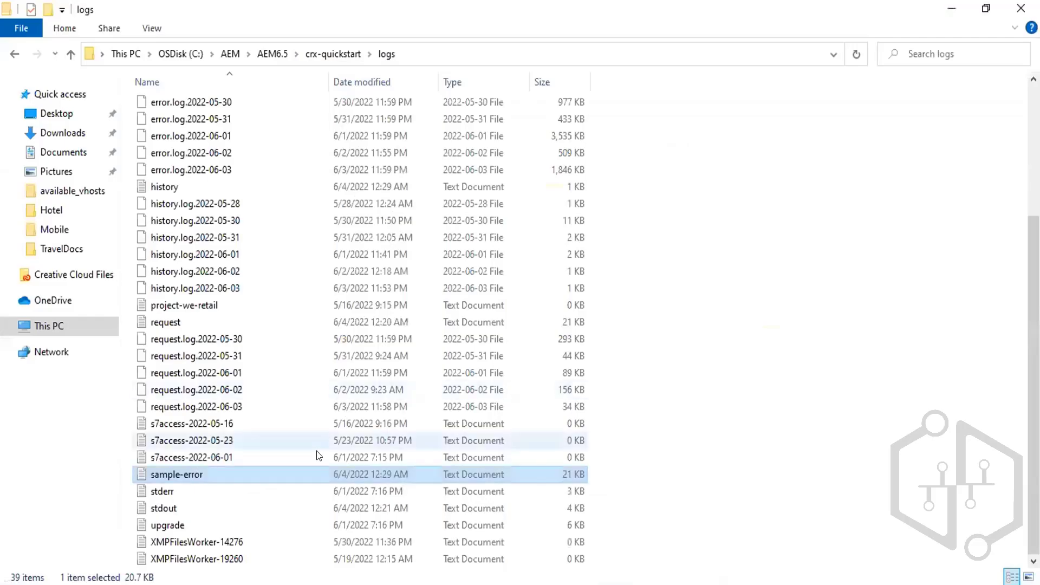
left_click_drag(188, 472, 397, 356)
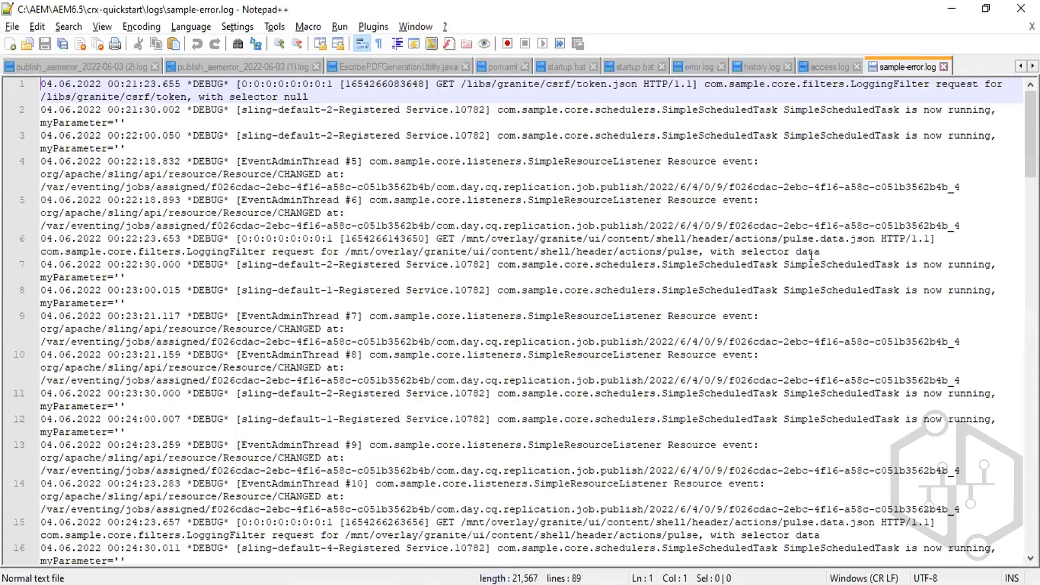
Switch to the browser and review the Apache Sling Logging Logger Configuration that writes com.sample.core logs to sample-error.log.
key("alt+Tab")
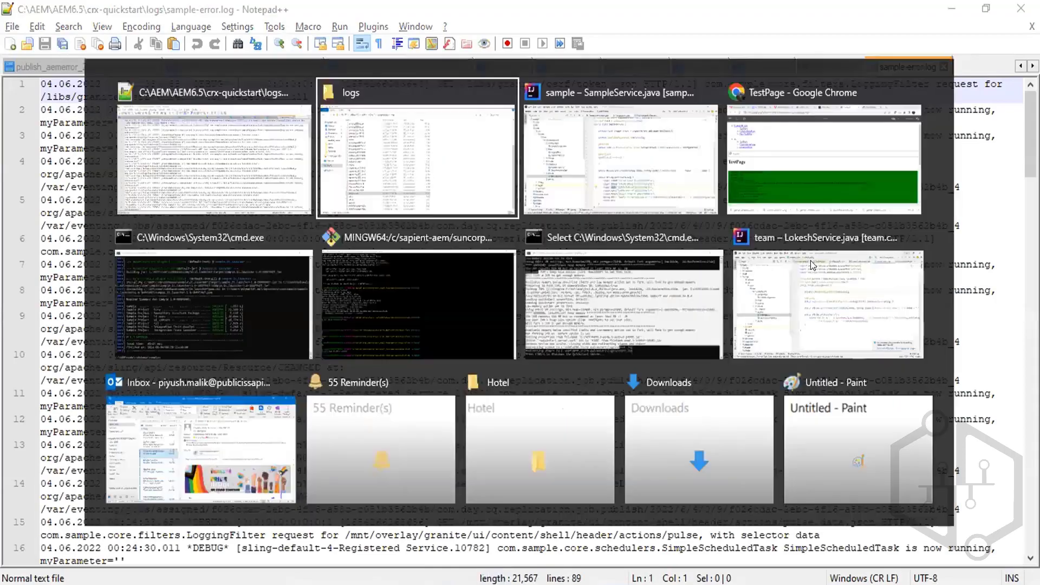
key("alt+Tab")
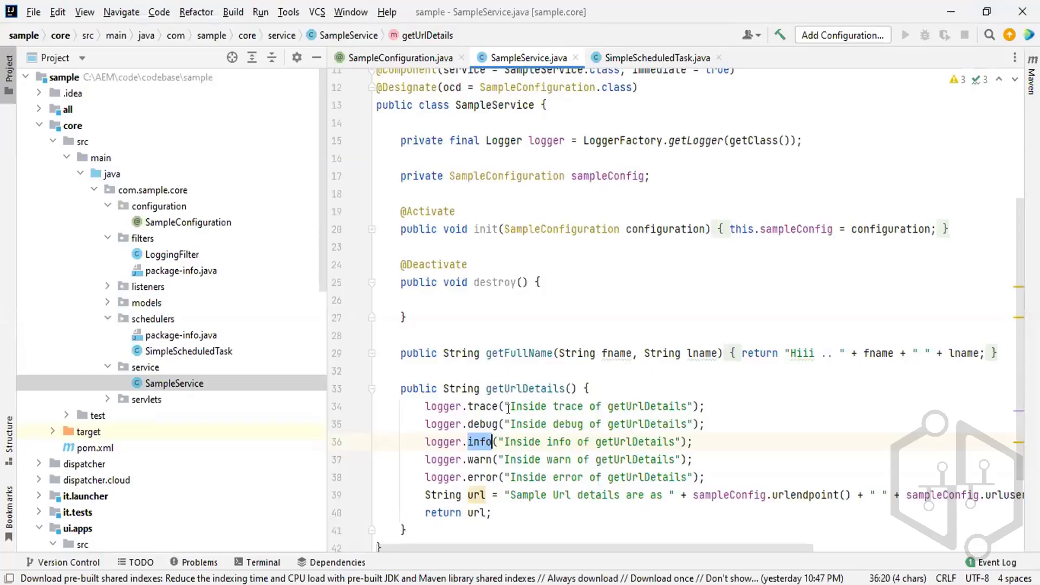
key("alt+Tab")
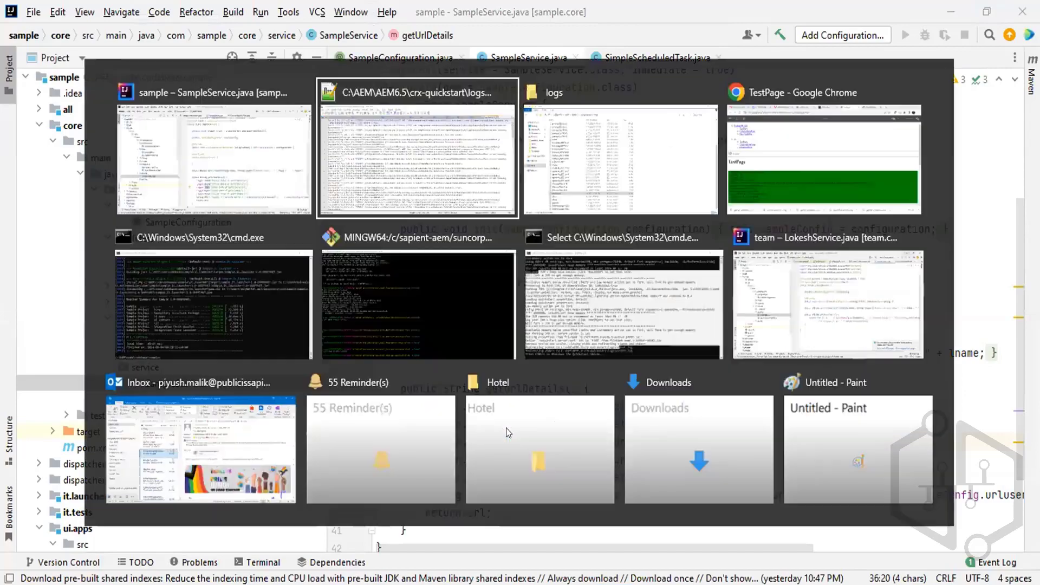
key("alt+Tab")
key("alt+Tab")
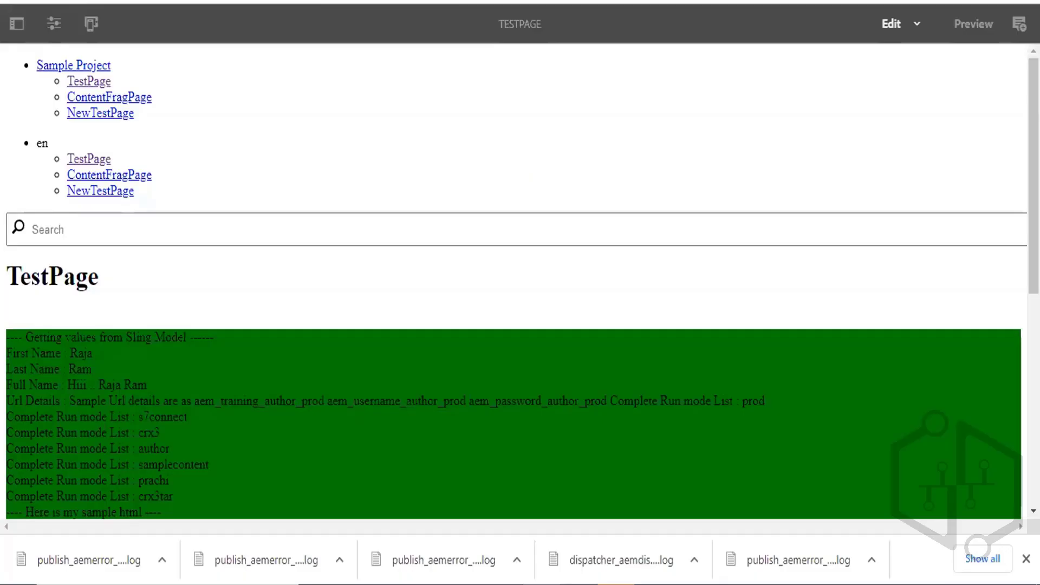
key("ctrl+shift+Tab")
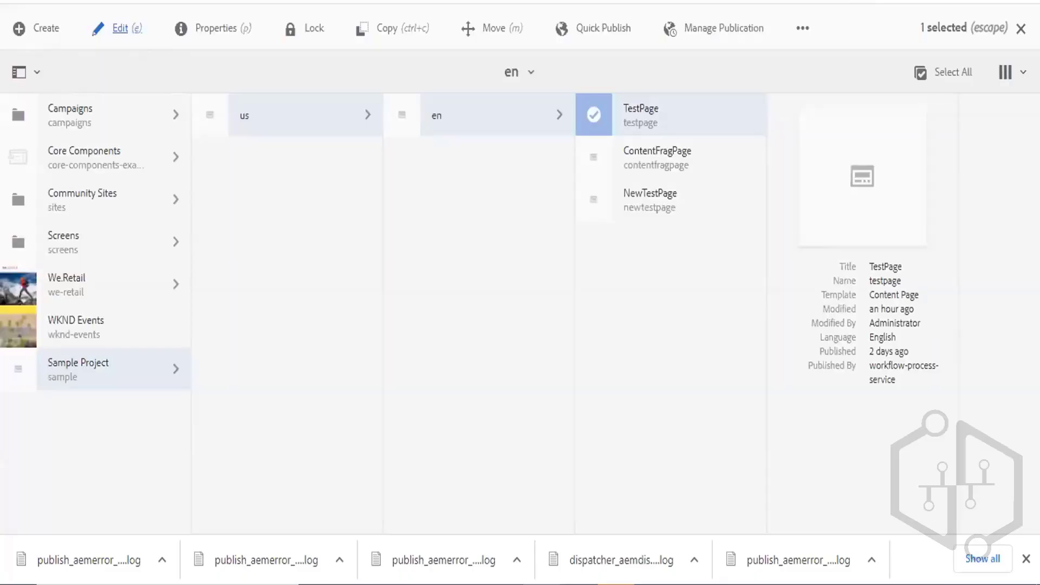
key("ctrl+shift+Tab")
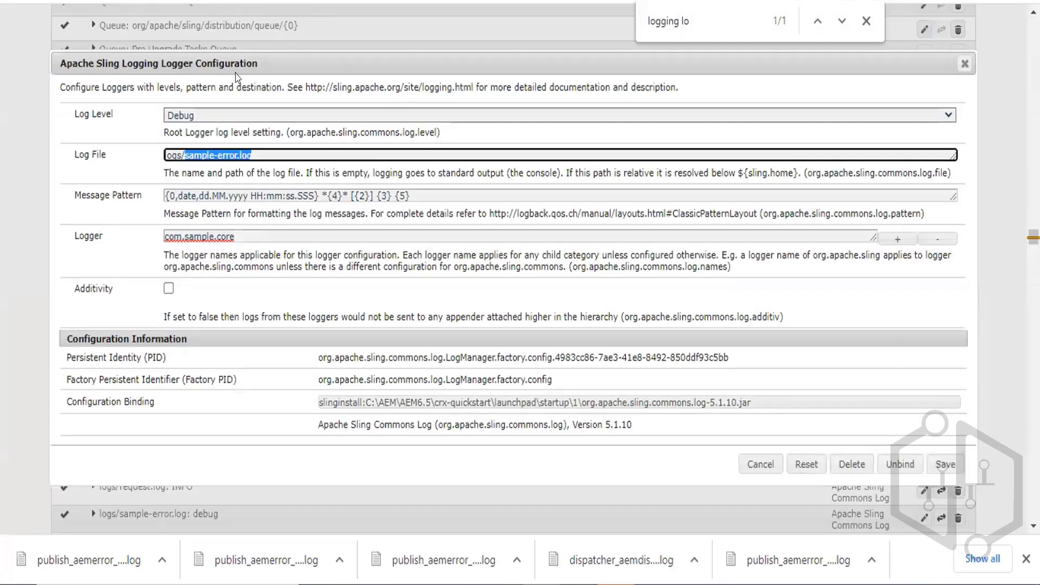
Switch to SampleService.java in IntelliJ, review the logger calls in getUrlDetails() and select the message "Inside debug of getUrlDetails".
key("alt+Tab")
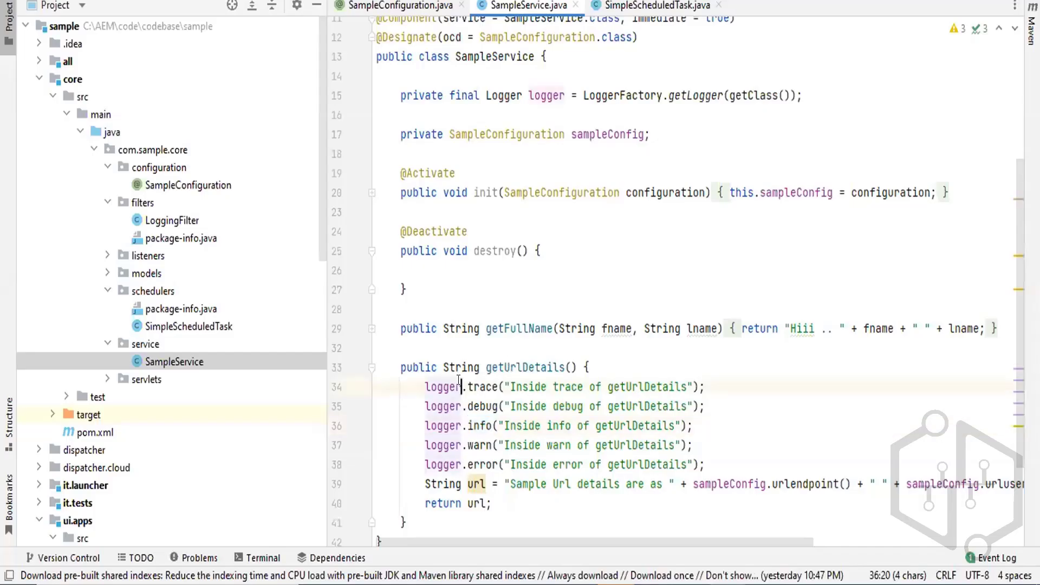
mouse_move(462, 386)
left_mouse_down()
mouse_move(626, 387)
mouse_move(673, 405)
mouse_move(459, 386)
mouse_move(619, 389)
mouse_move(619, 406)
left_mouse_up()
left_click(619, 407)
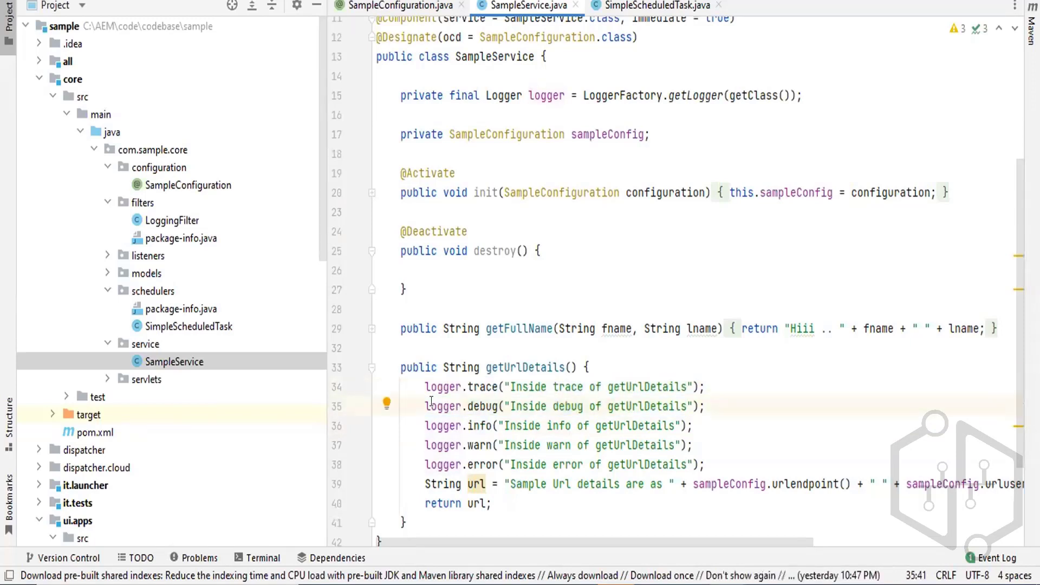
left_click_drag(424, 405, 706, 464)
left_click(688, 464)
left_click_drag(508, 406, 685, 406)
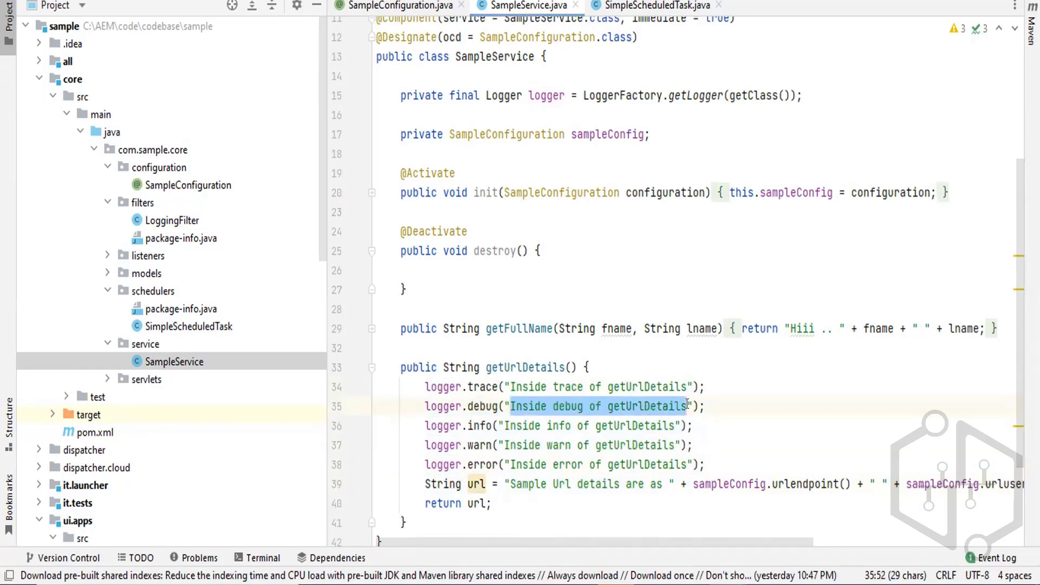
Switch to sample-error.log in Notepad++, reload it and search for "Inside debug of getUrlDetails".
key("alt+Tab")
key("alt+Tab")
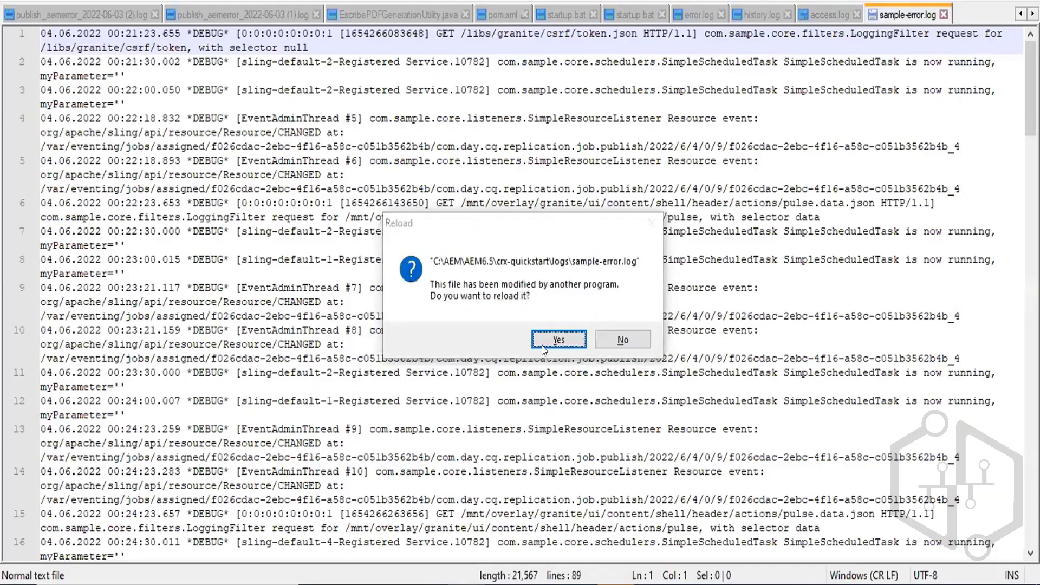
left_click(559, 339)
key("ctrl+f")
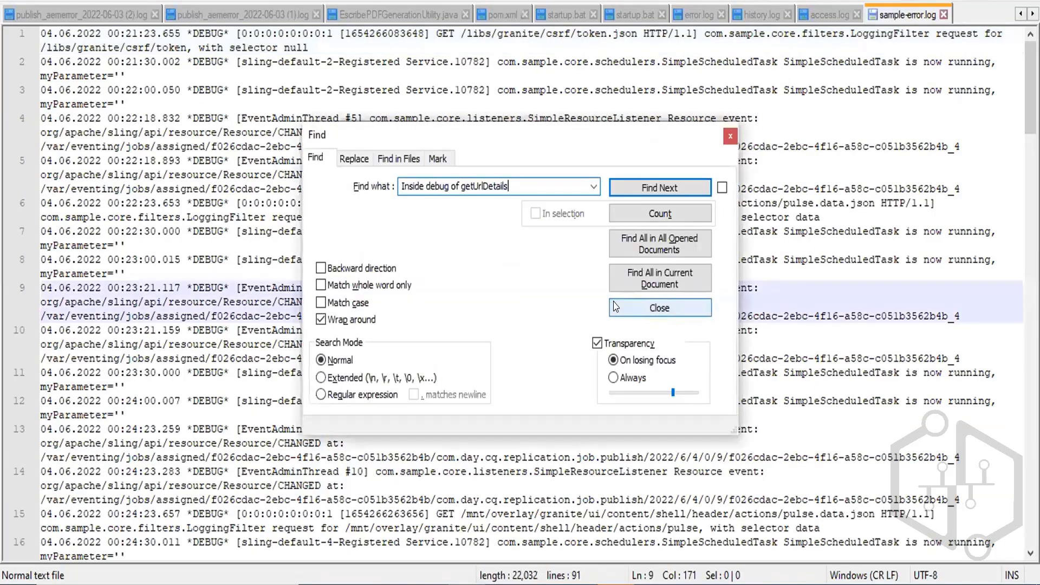
key("Return")
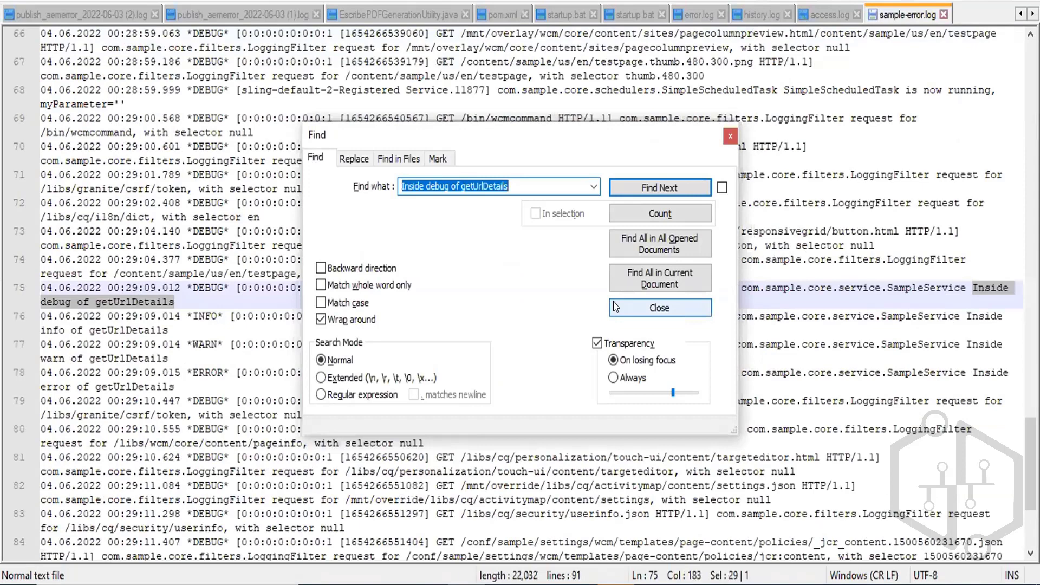
left_click(729, 138)
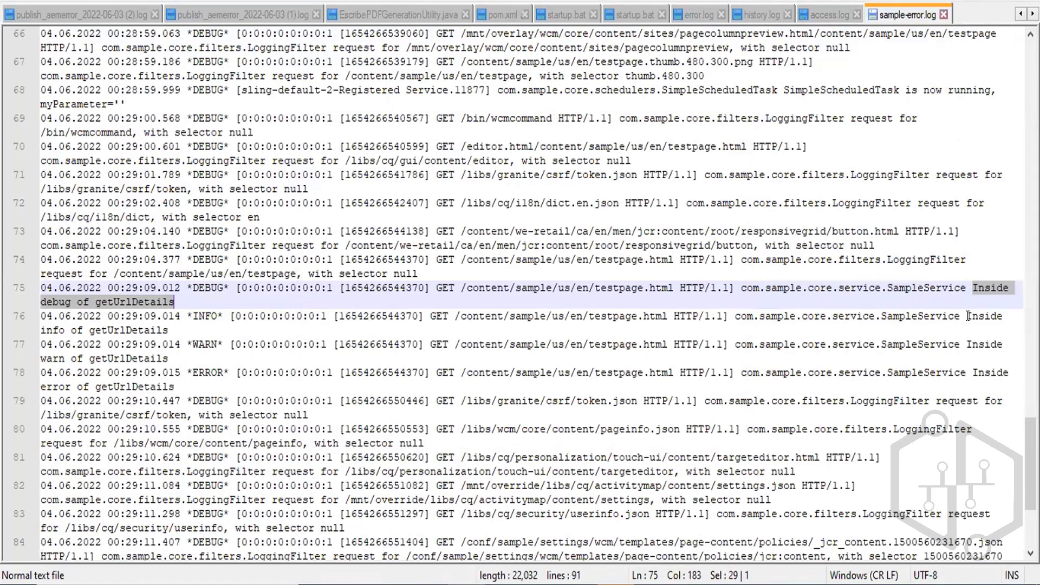
Examine the log levels and messages of the getUrlDetails entries written by SampleService in sample-error.log.
double_click(57, 302)
right_click(90, 301)
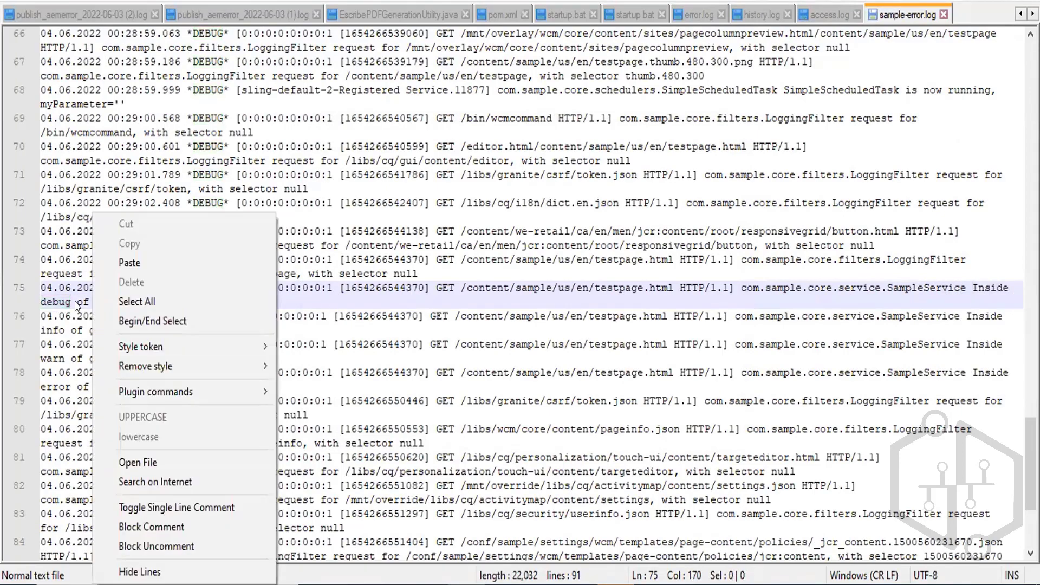
left_click(76, 303)
double_click(98, 301)
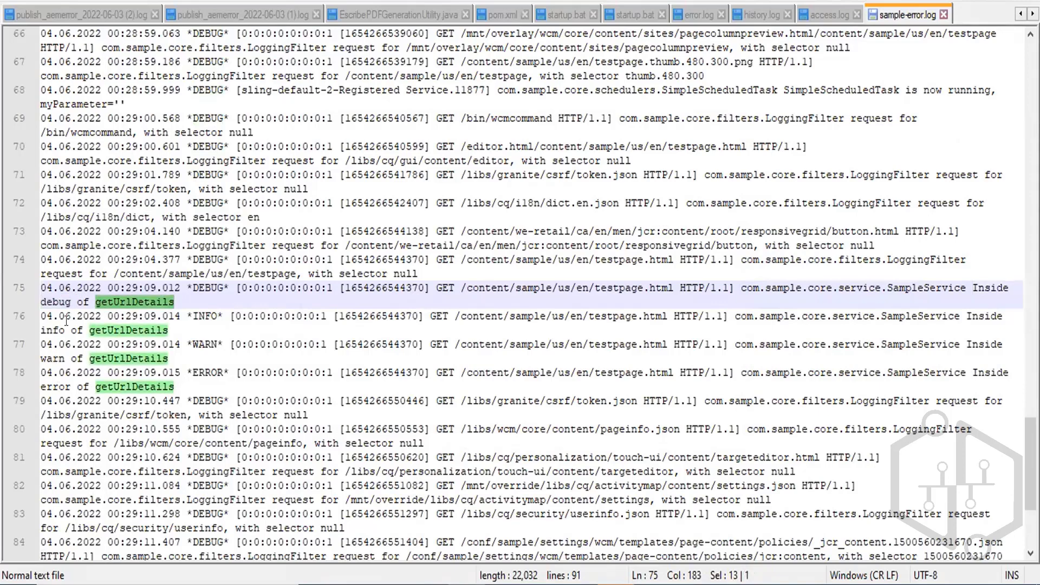
left_click(189, 317)
left_click_drag(189, 317, 222, 372)
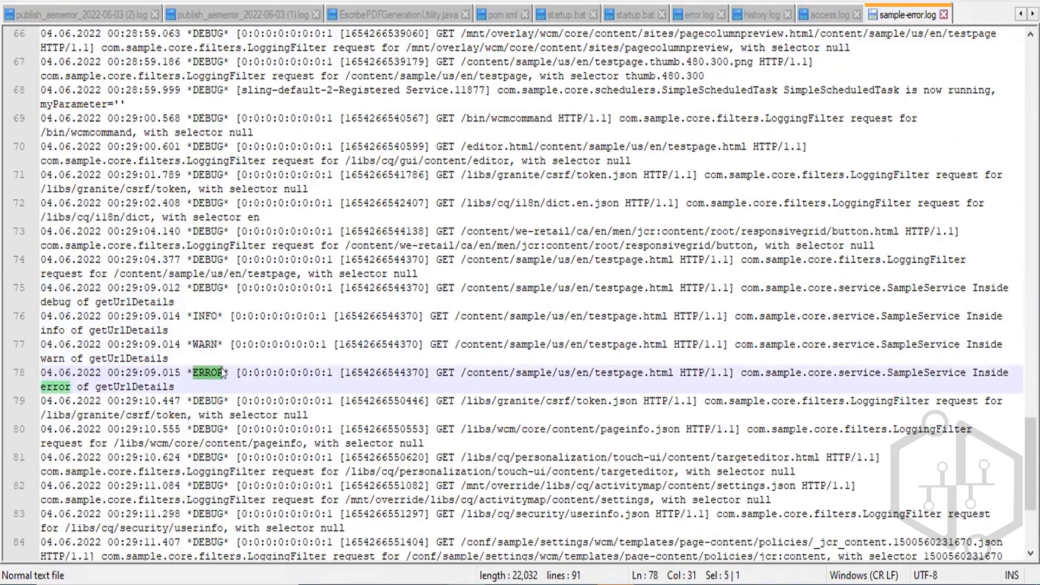
Switch to the logger configuration in the browser, set its Log Level to Trace and save it.
key("alt+Tab")
key("alt+Tab")
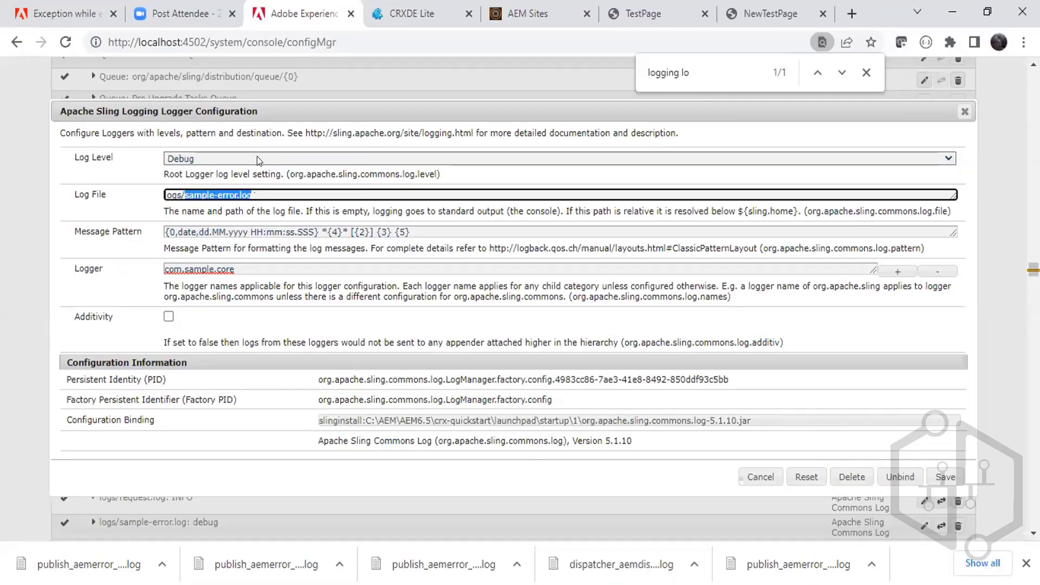
left_click(257, 157)
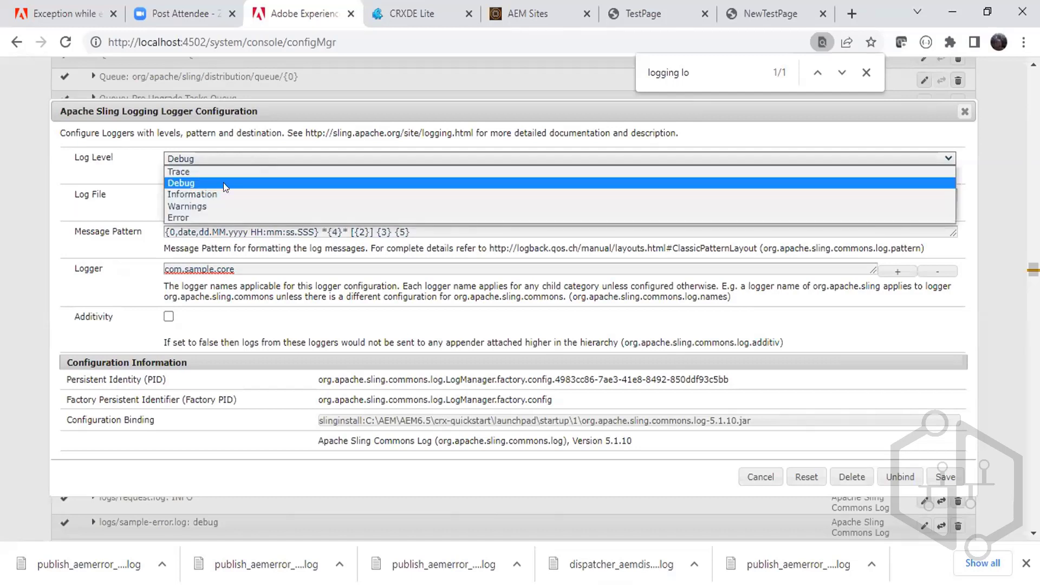
left_click(195, 171)
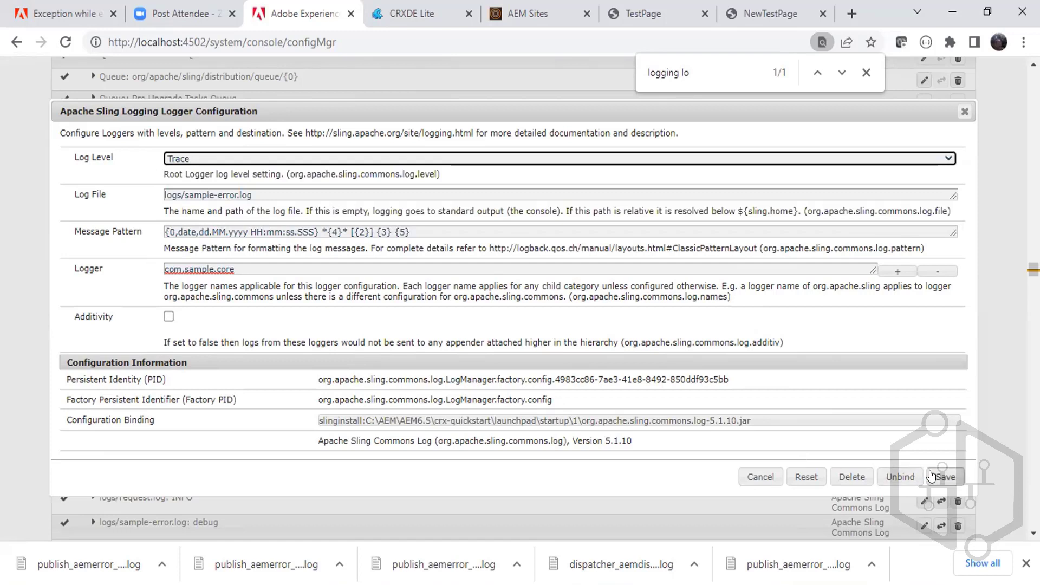
left_click(945, 477)
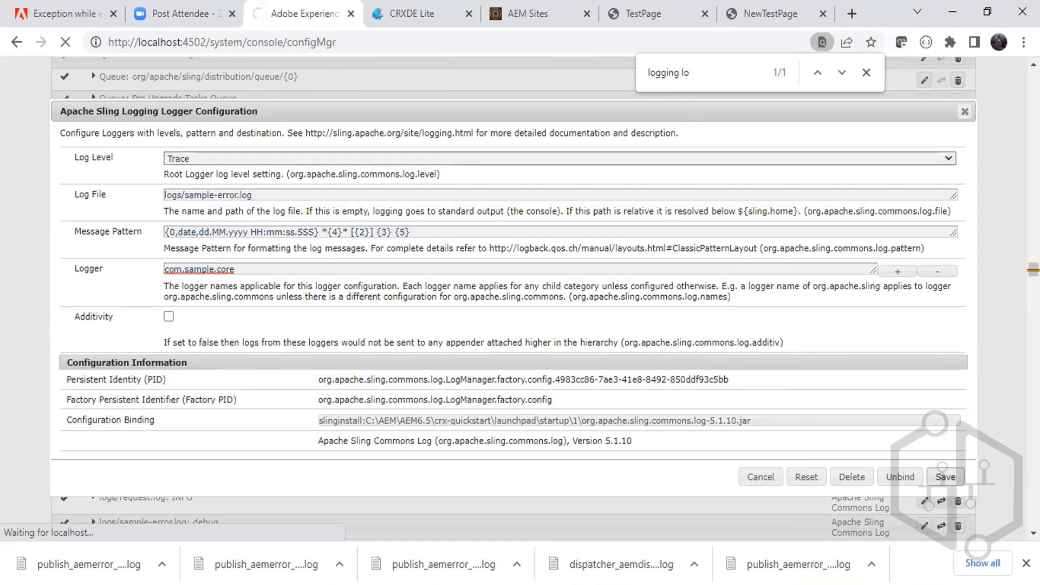
Switch to sample-error.log in Notepad++, reload the modified file and check the newest entries at its end.
key("alt+Tab")
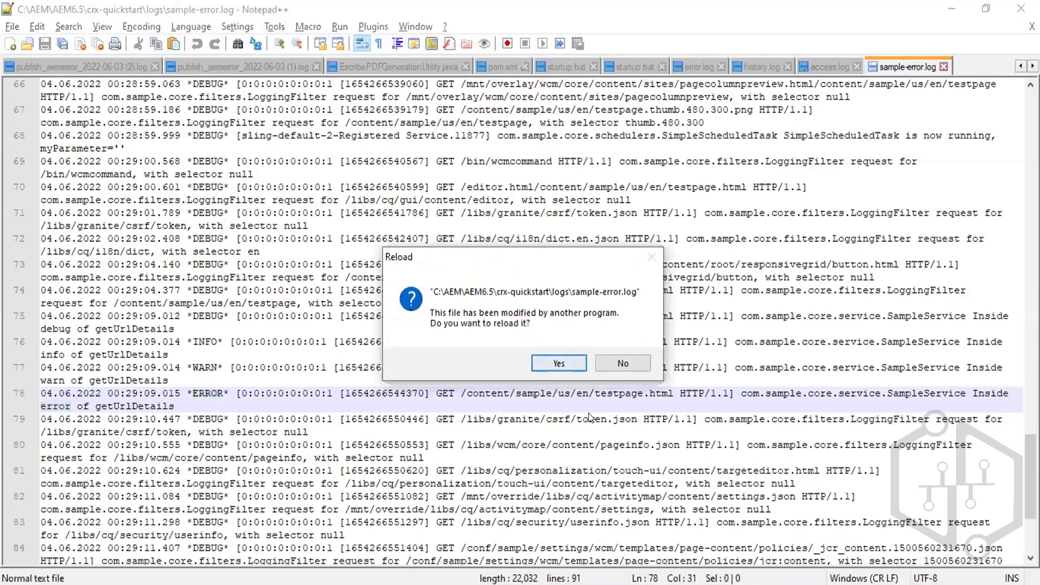
left_click(561, 371)
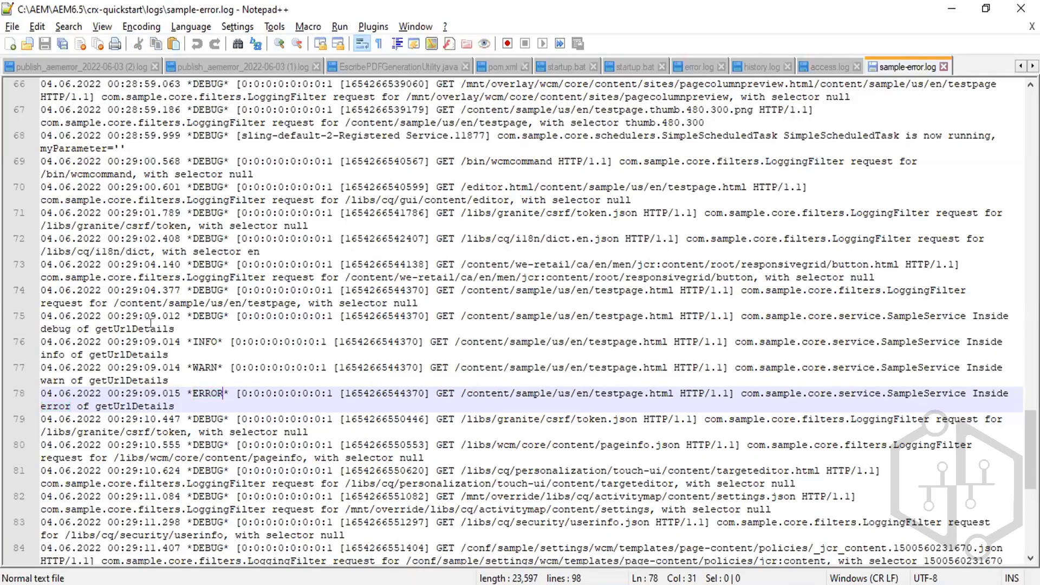
double_click(128, 327)
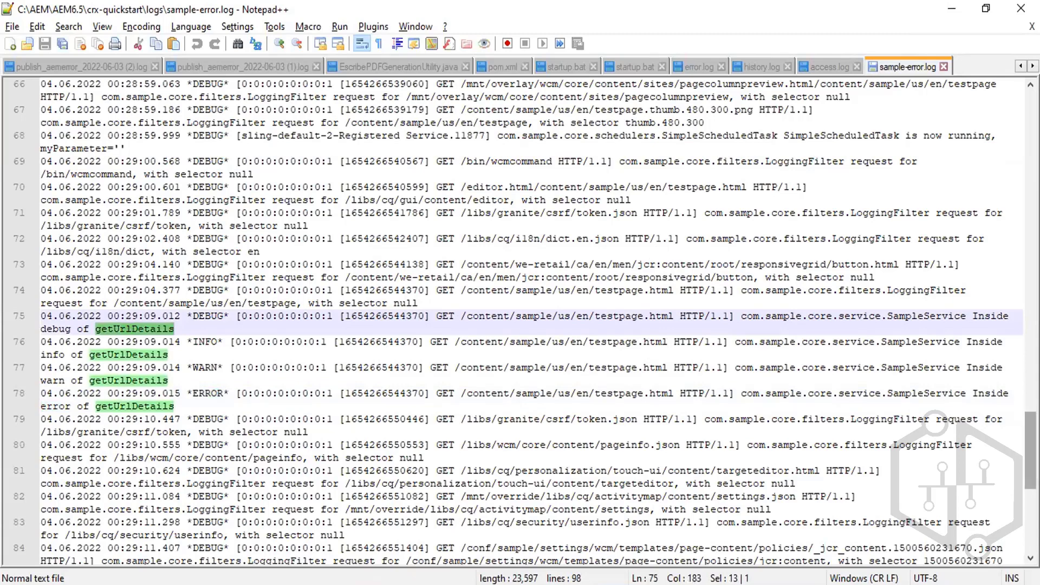
left_click_drag(1031, 433, 1031, 504)
left_click(724, 489)
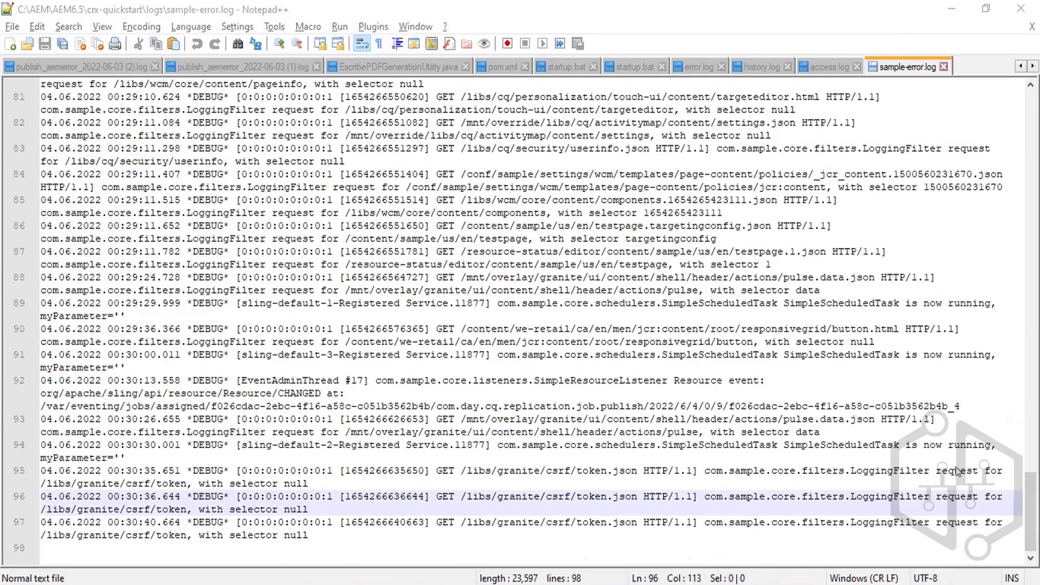
left_click(855, 392)
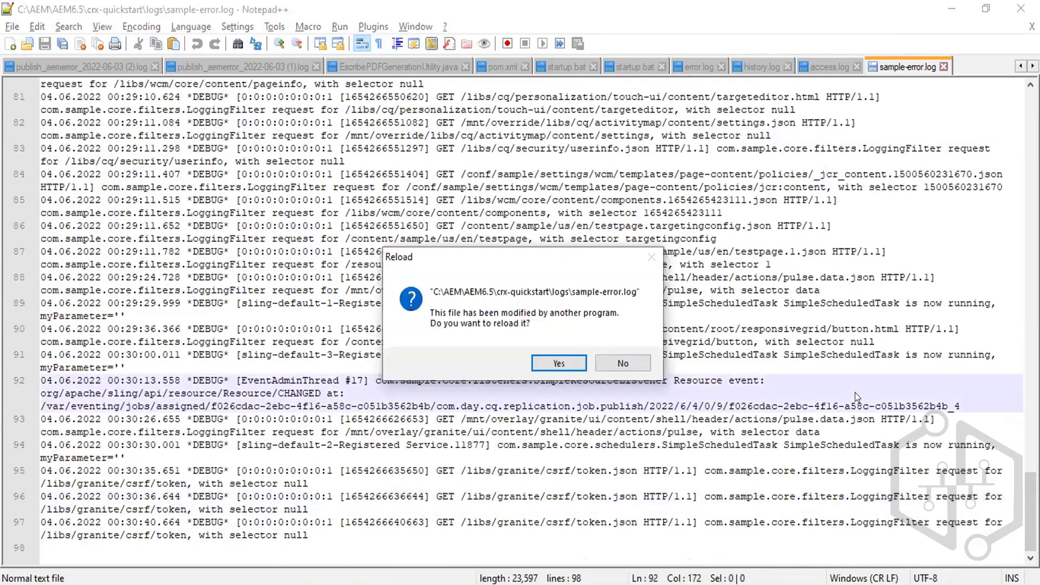
left_click(561, 363)
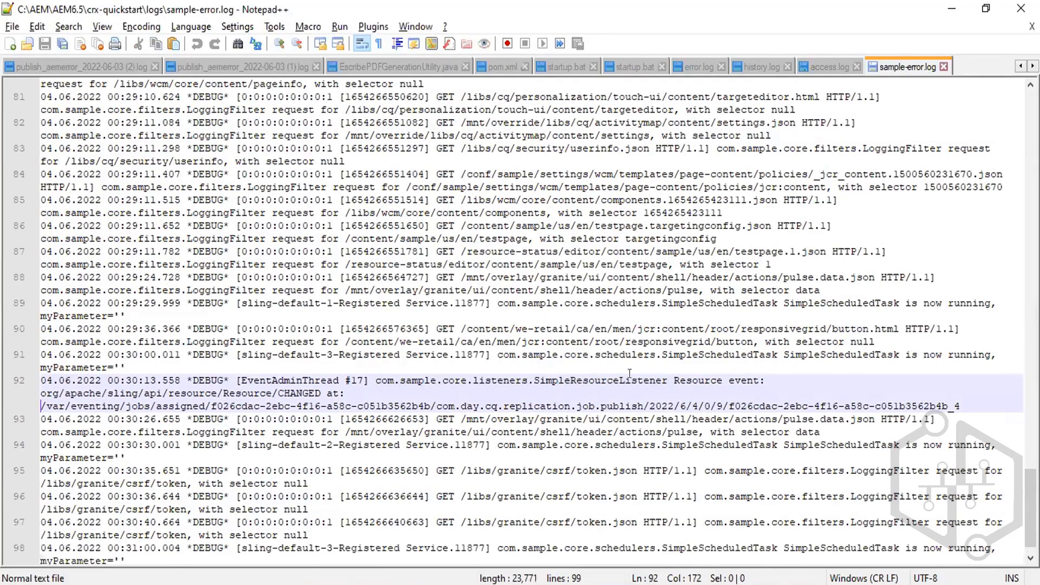
Search sample-error.log for "getUrlDetails".
left_click(630, 381)
right_click(630, 382)
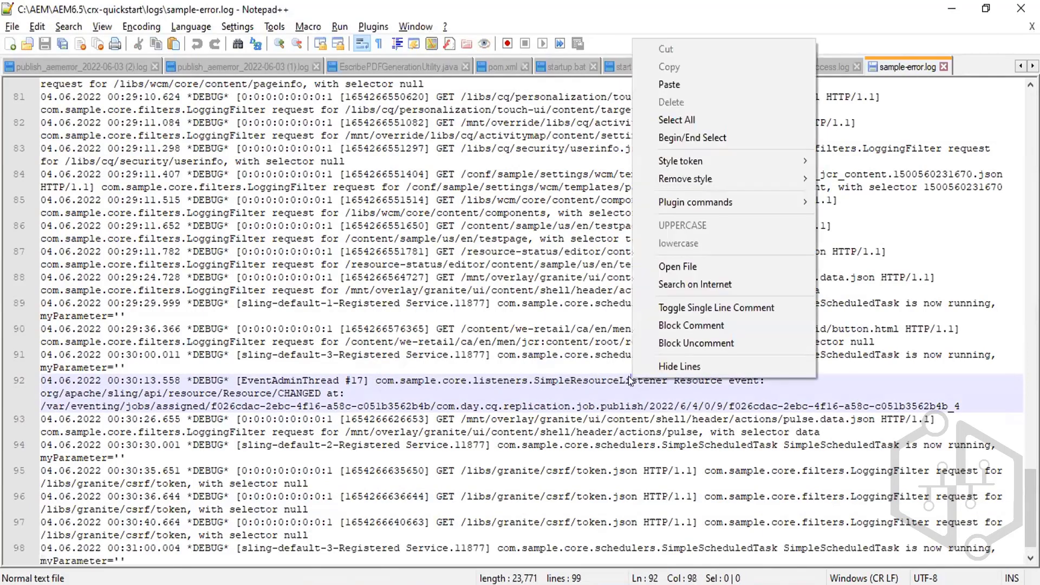
left_click(606, 367)
key("ctrl+f")
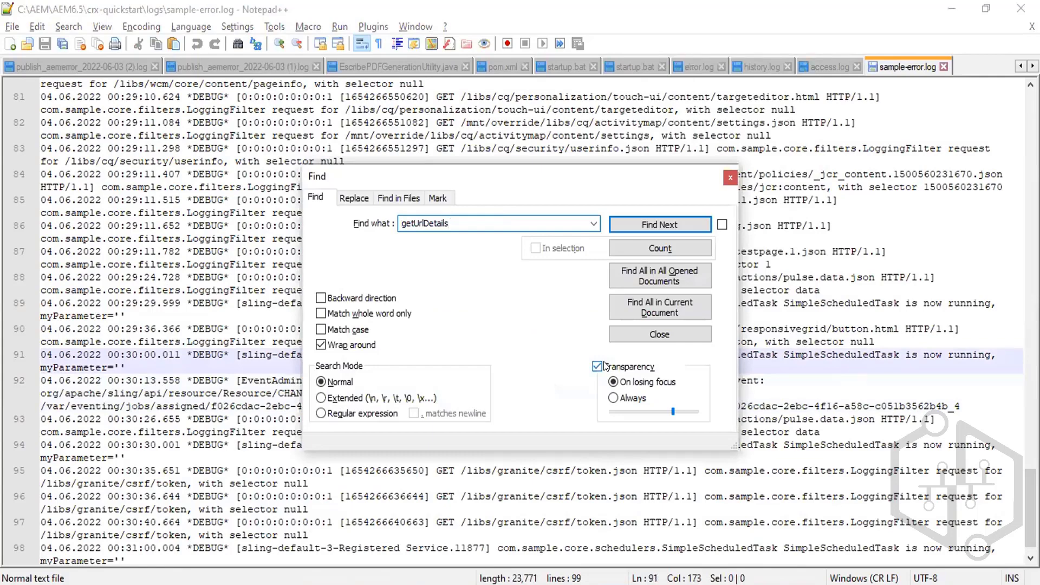
key("Return")
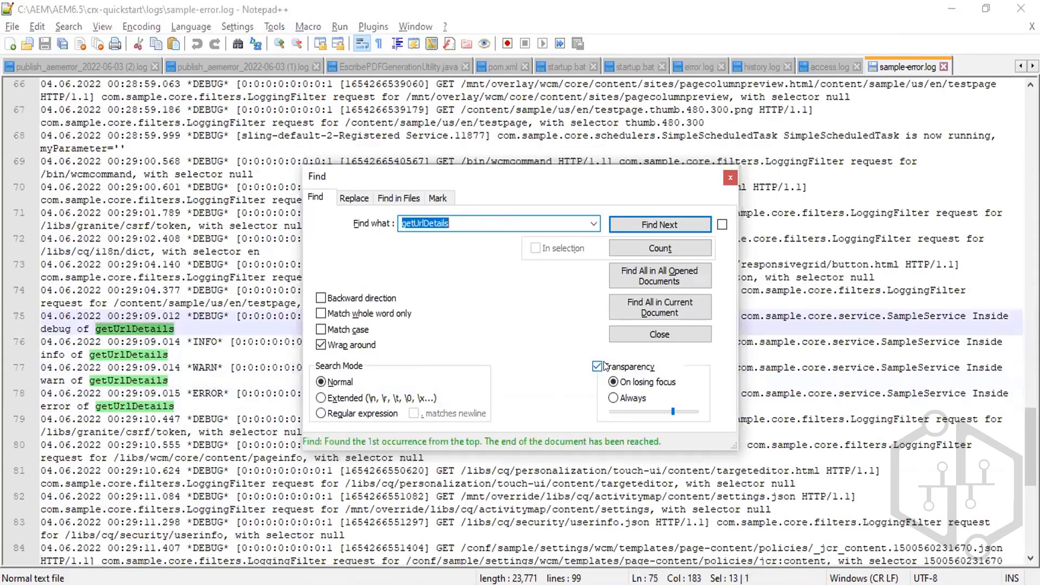
Switch to TestPage in the browser, open the green component's Properties dialog and close it without saving.
key("alt+Tab")
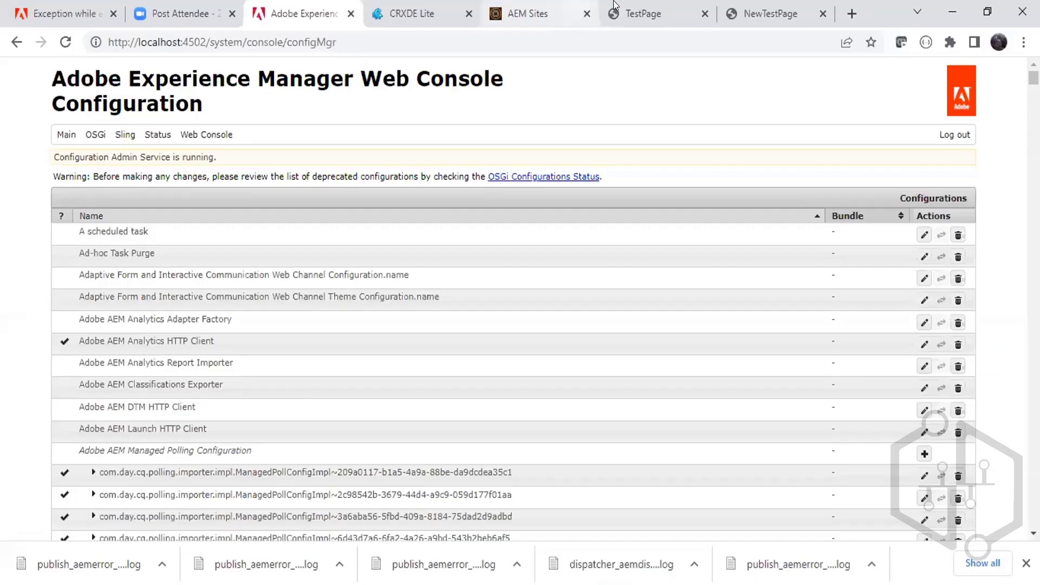
left_click(617, 11)
left_click(618, 37)
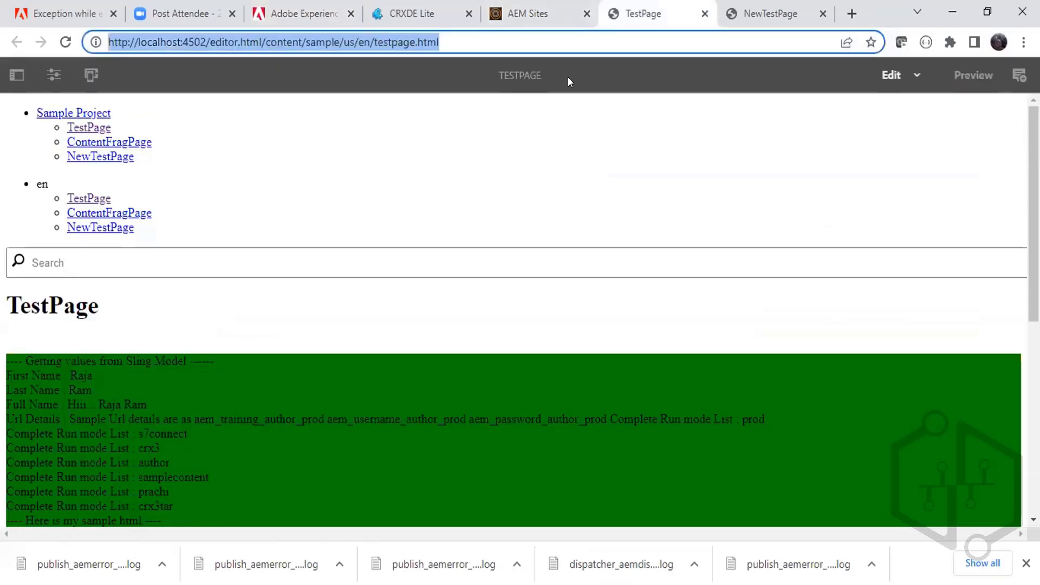
left_click(369, 401)
left_click(32, 329)
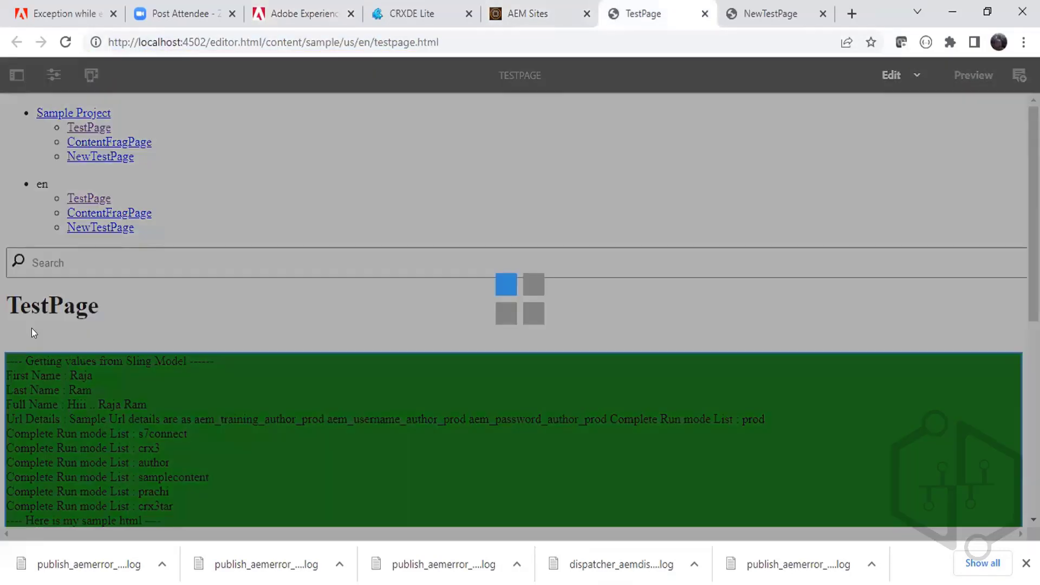
right_click(699, 100)
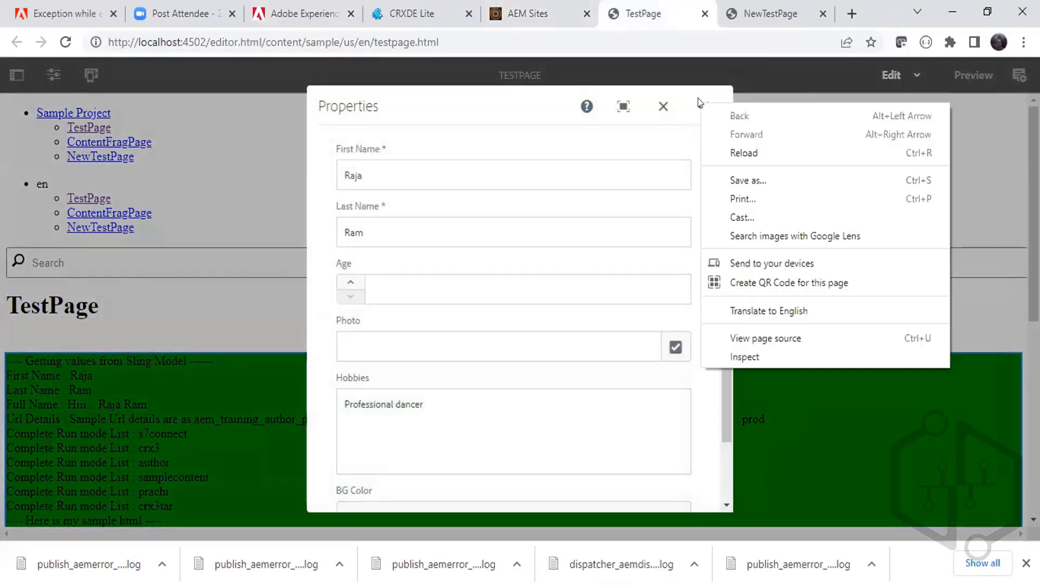
key("Escape")
key("Escape")
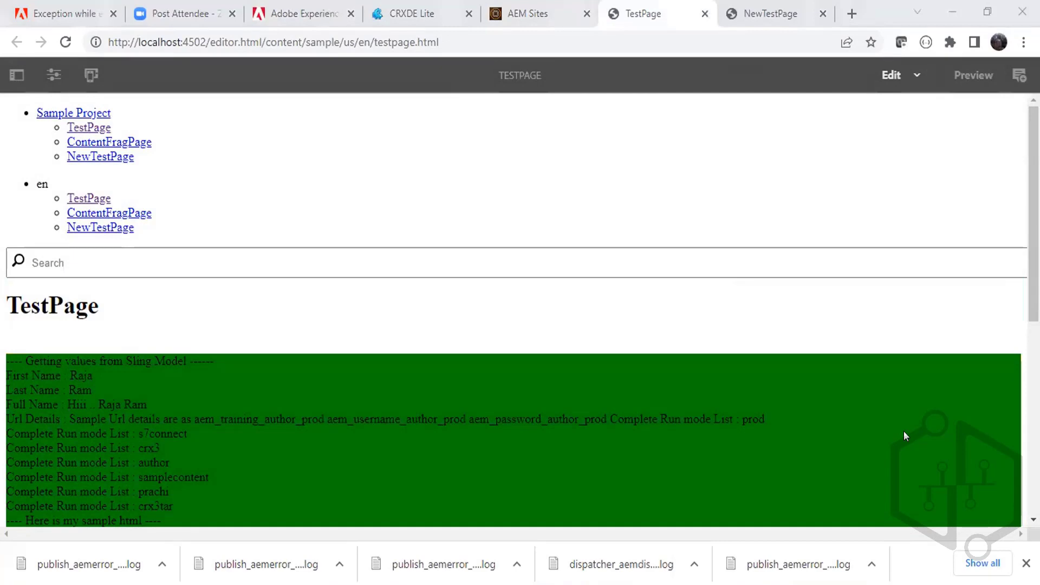
Switch to sample-error.log in Notepad++, reload it, step through the "getUrlDetails" matches and highlight the word "trace" in the newest SampleService trace entry.
key("alt+Tab")
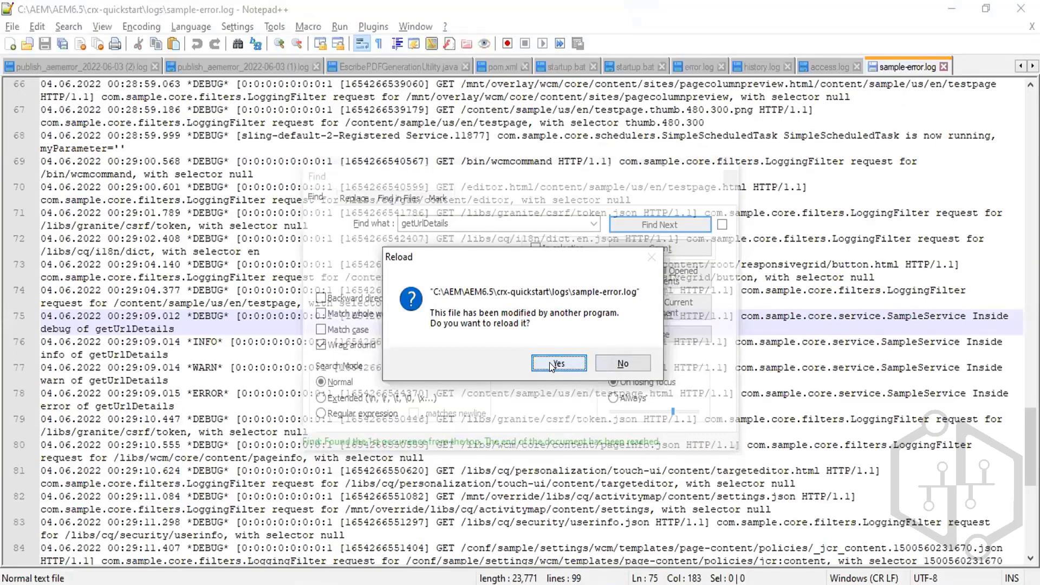
left_click(550, 362)
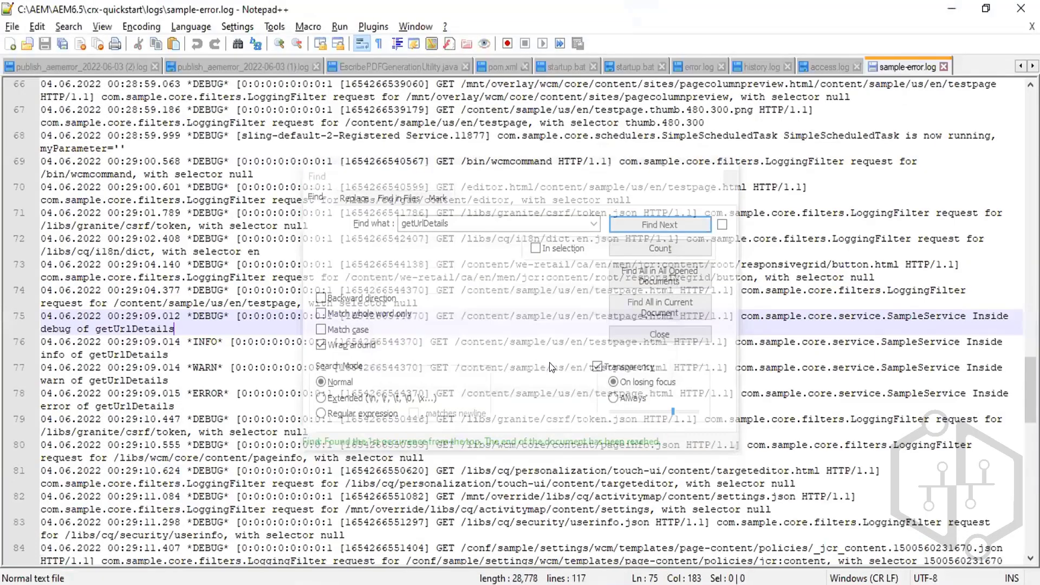
left_click(517, 214)
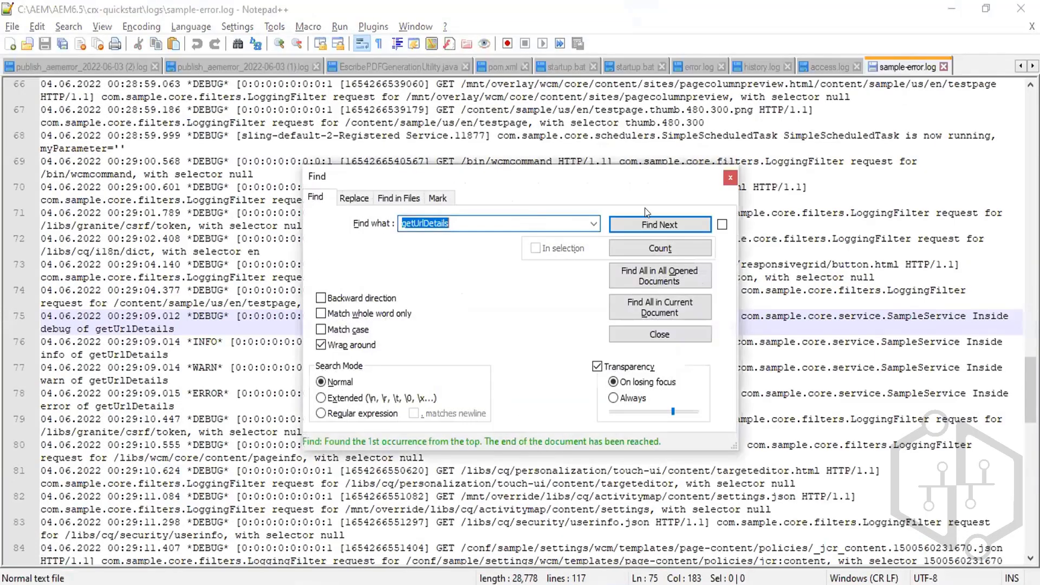
left_click(661, 224)
left_click(662, 226)
left_click(662, 225)
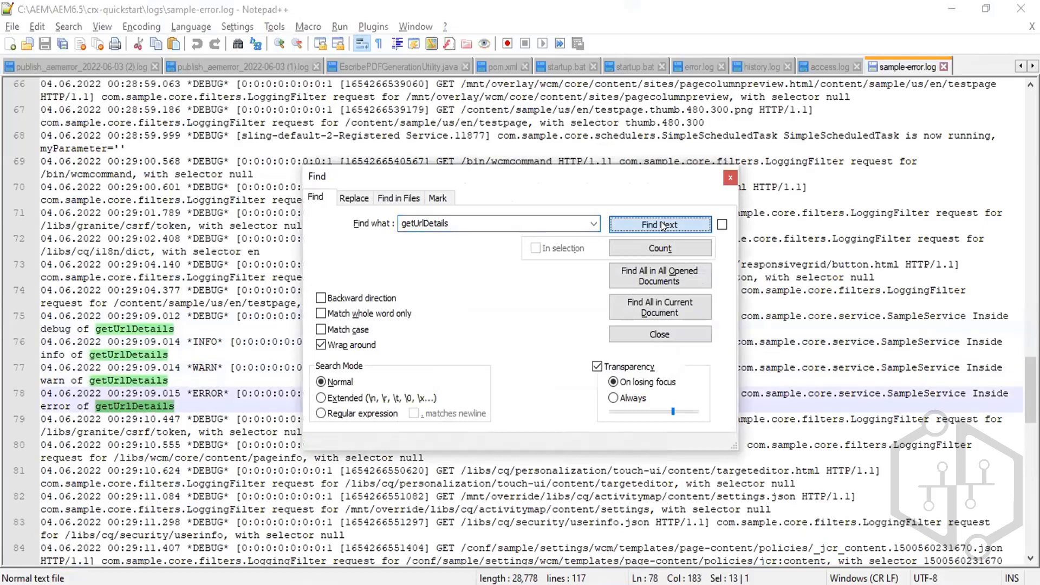
left_click(662, 226)
left_click(662, 225)
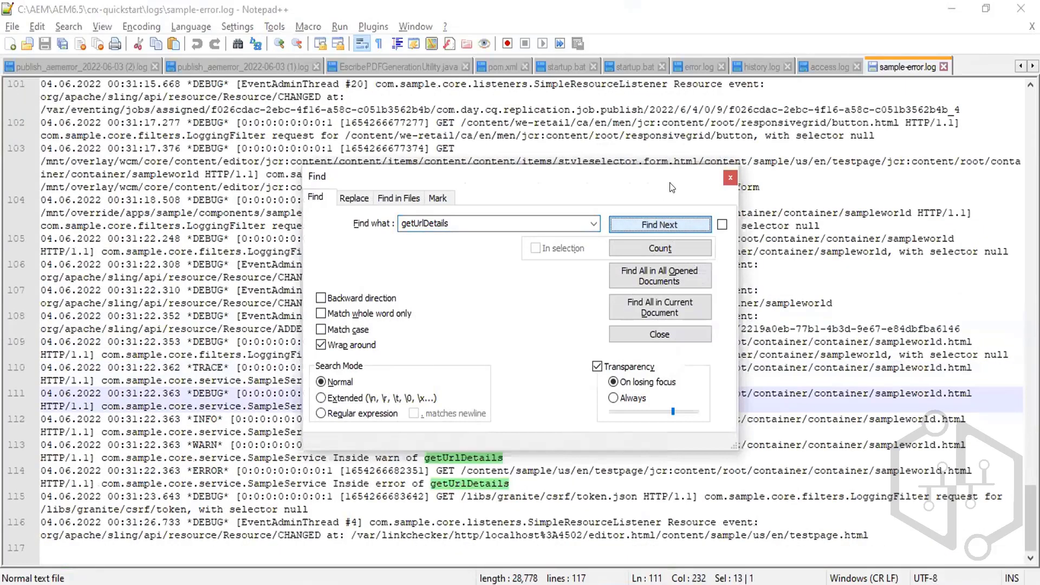
left_click(730, 178)
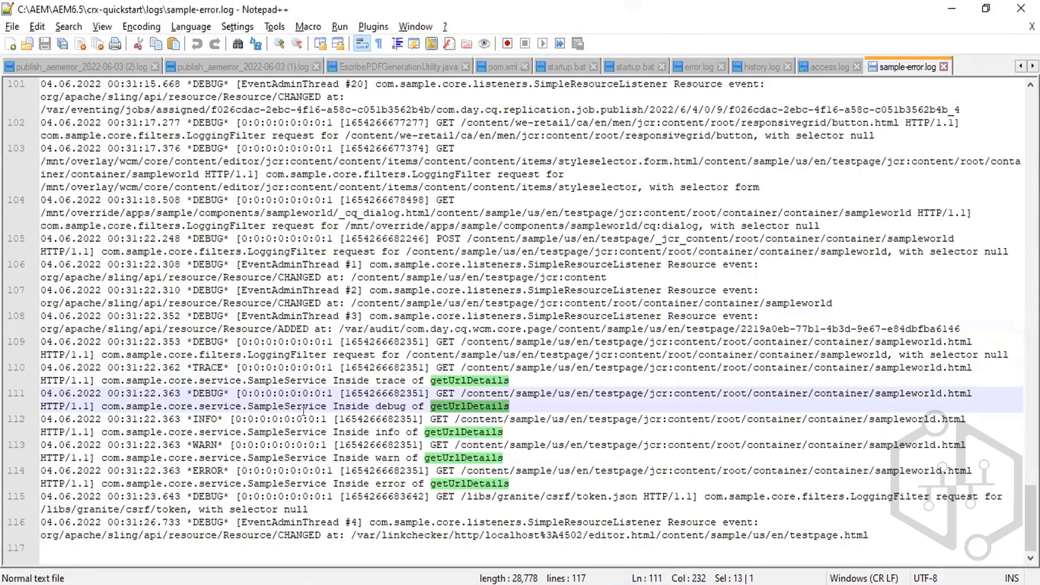
double_click(387, 381)
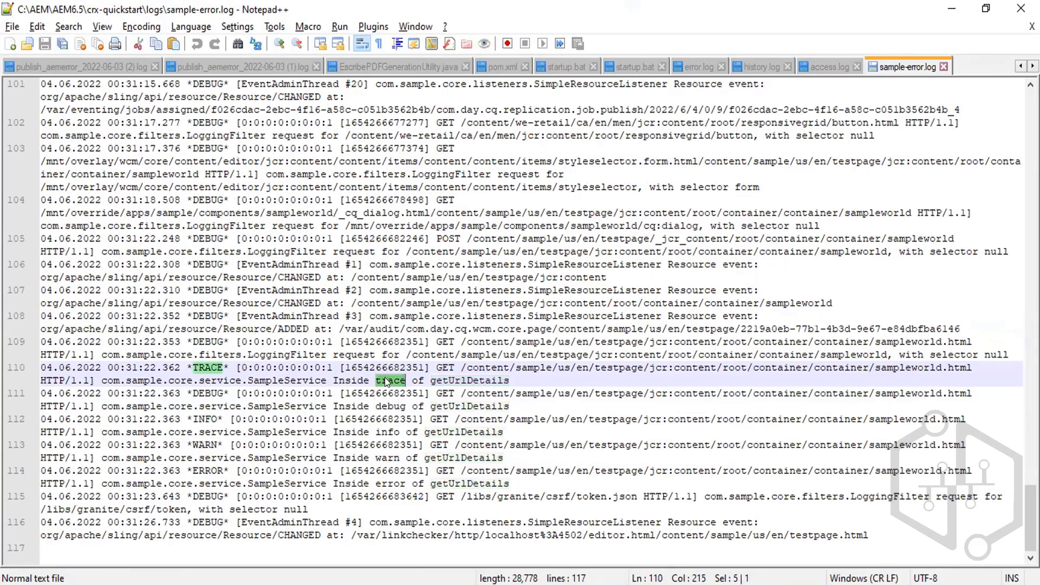
Switch to the Web Console Configuration page in the browser and search it for "logging logg".
key("alt+Tab")
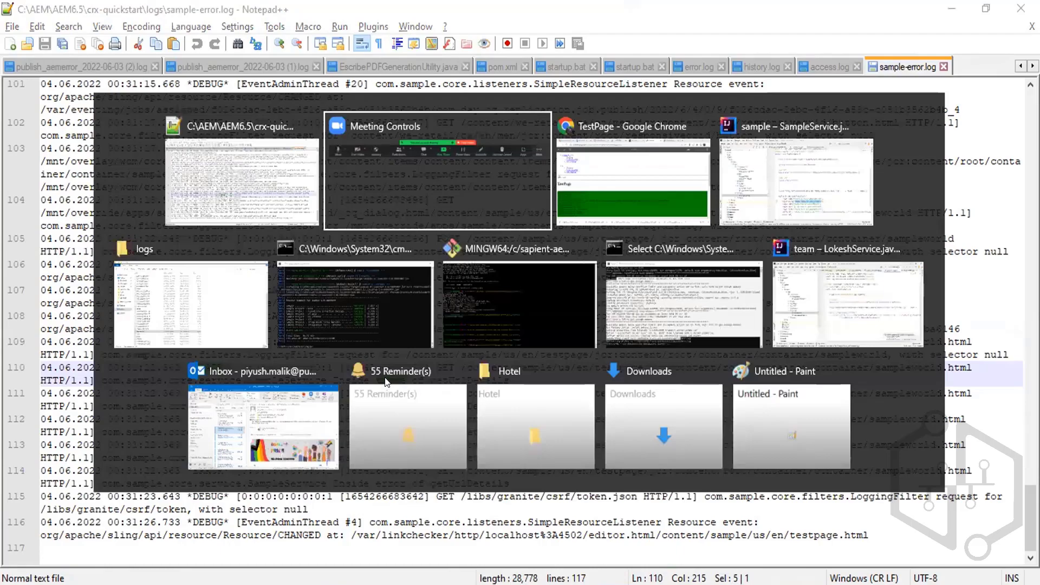
key("alt+Tab")
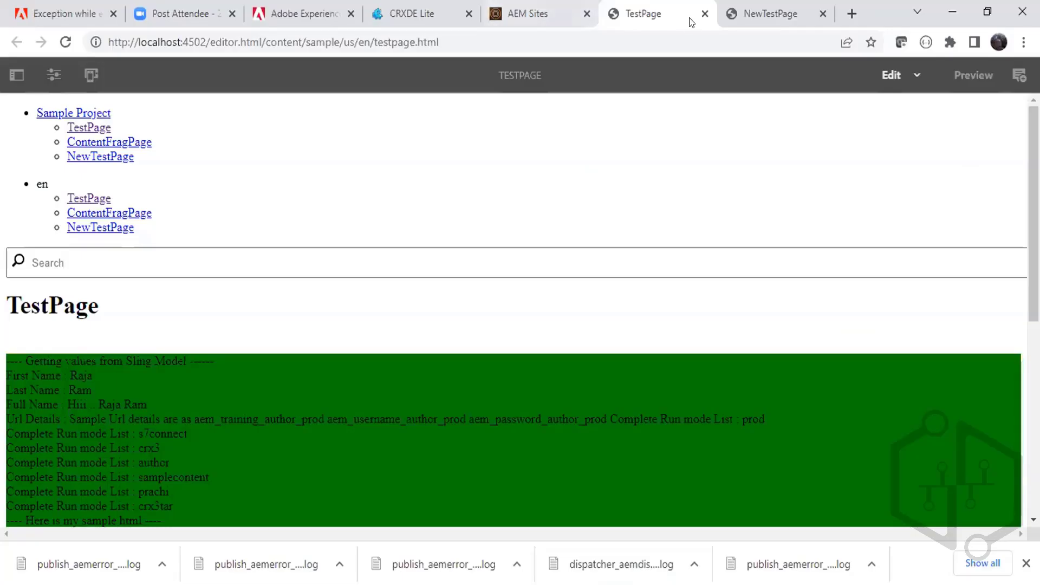
left_click(298, 21)
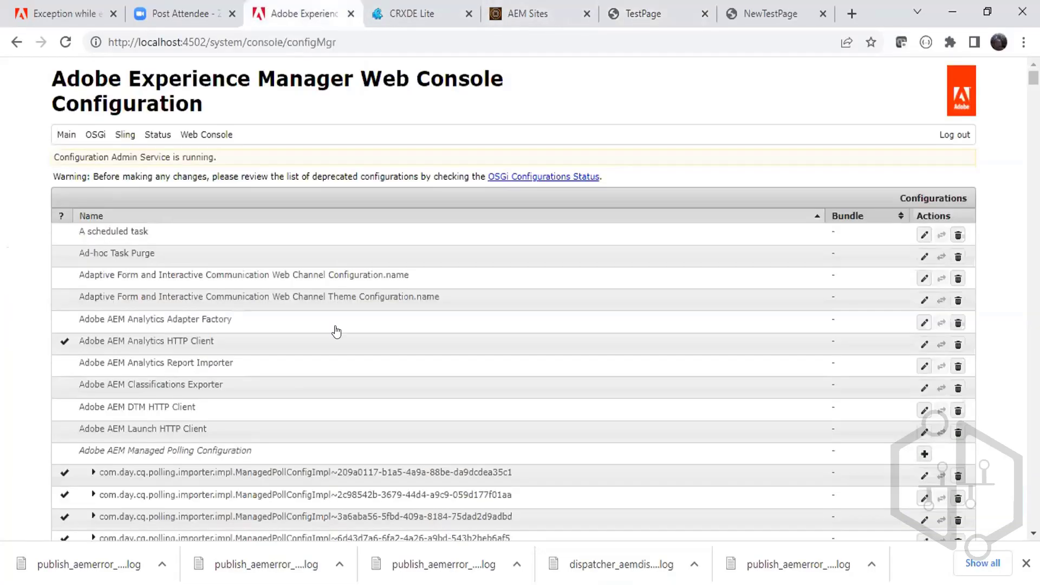
key("ctrl+f")
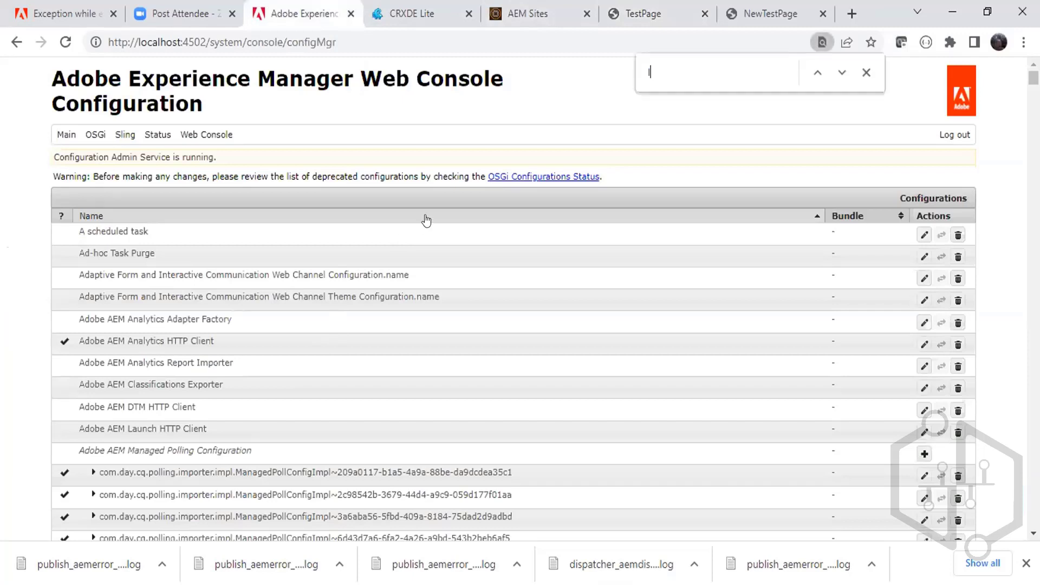
type("logger")
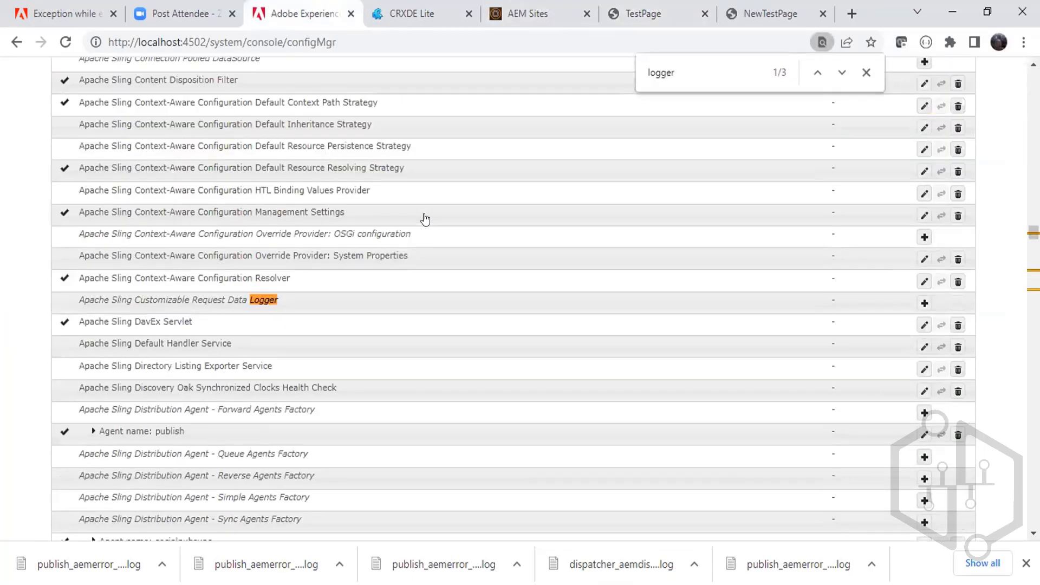
key("ctrl+a")
type("logging logg")
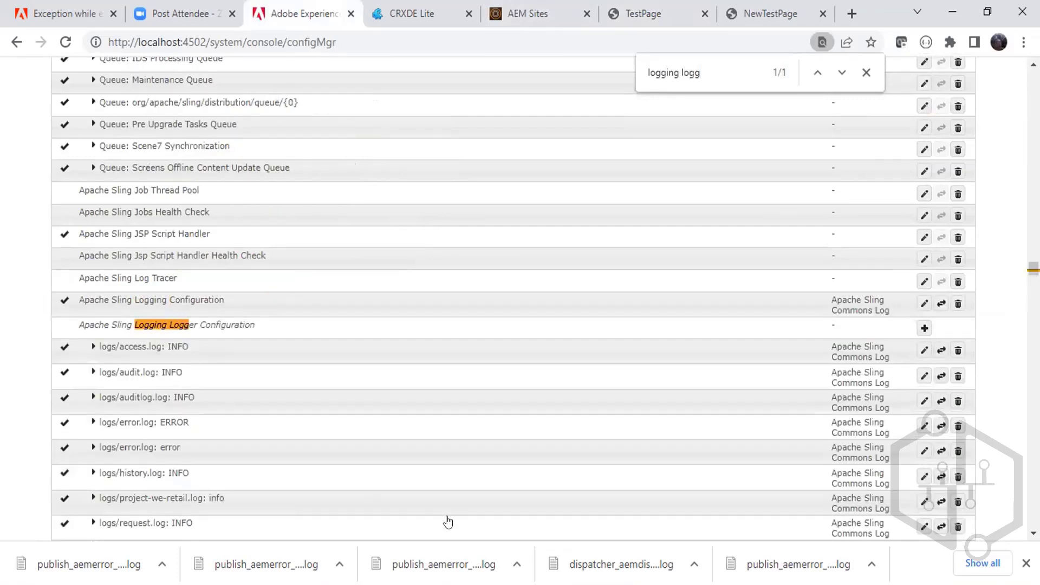
Open the logs/sample-error.log logger configuration and highlight com.sample.core in its Logger field.
left_click(942, 336)
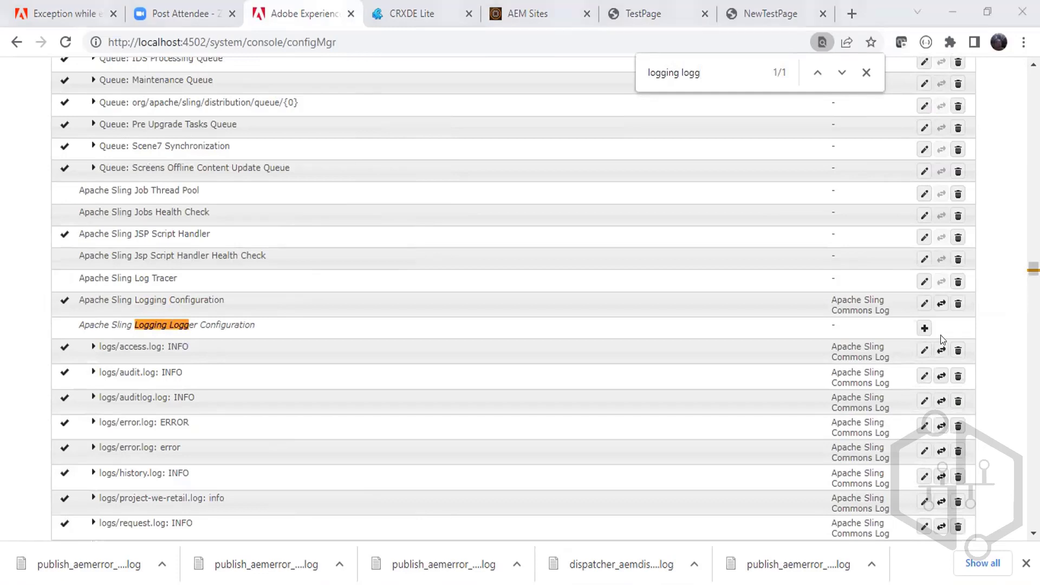
left_click(6, 379)
scroll(6, 380, "down", 2)
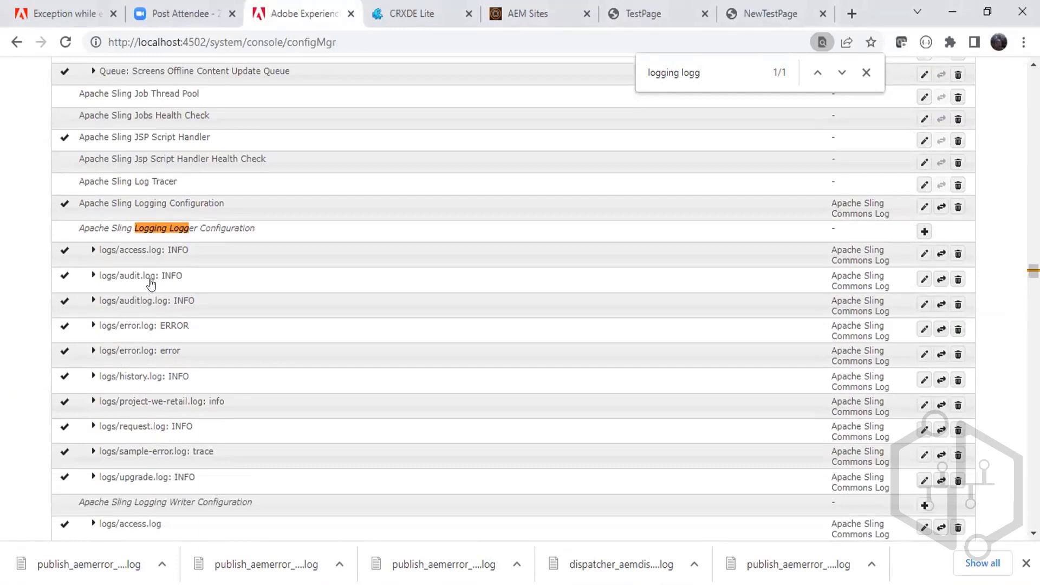
left_click(173, 453)
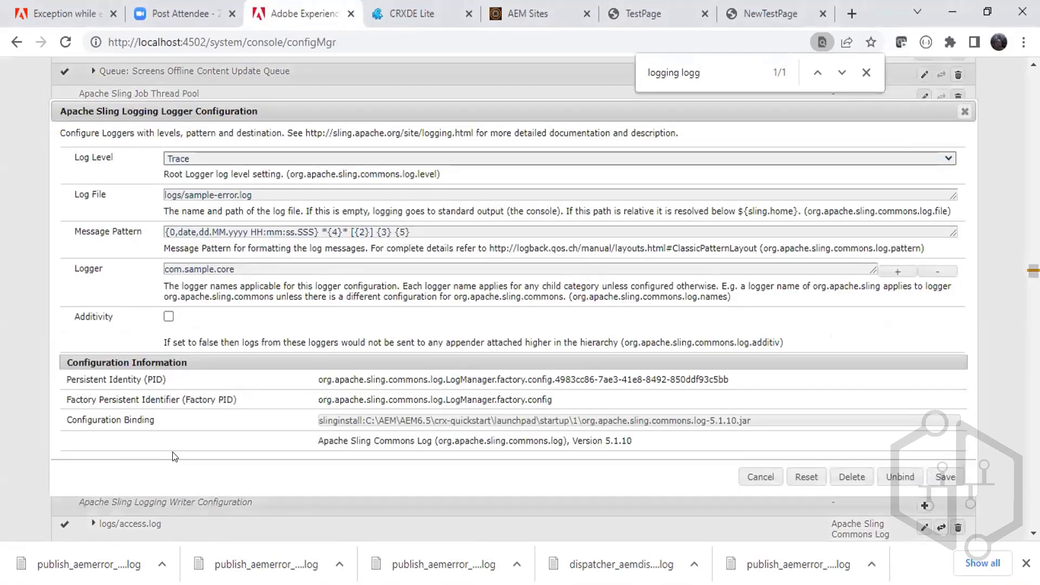
left_click_drag(252, 267, 140, 263)
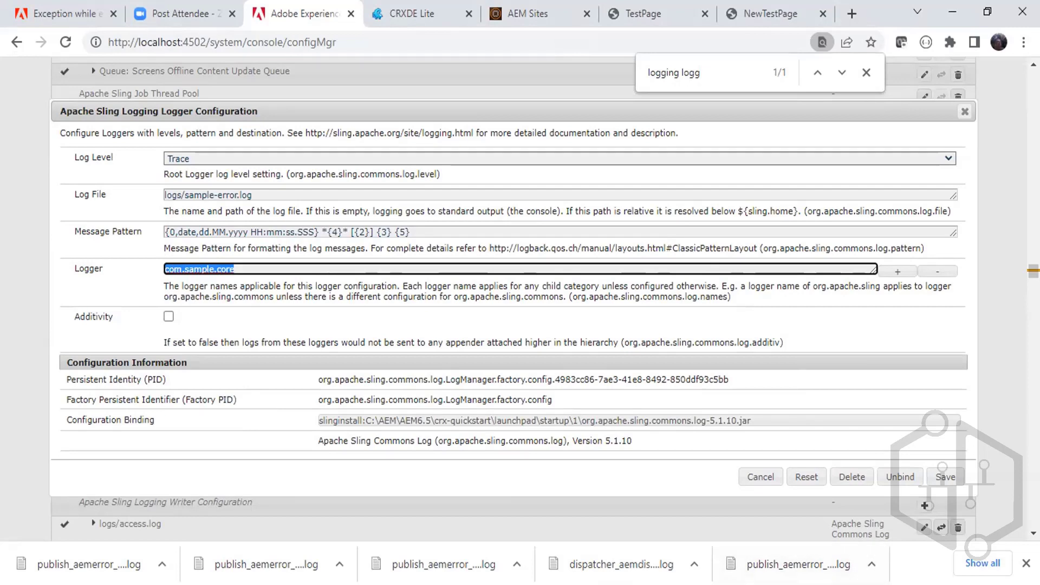
Switch to SampleService.java in IntelliJ IDEA and highlight the logger variable, then the info and debug calls in getUrlDetails.
left_click(793, 536)
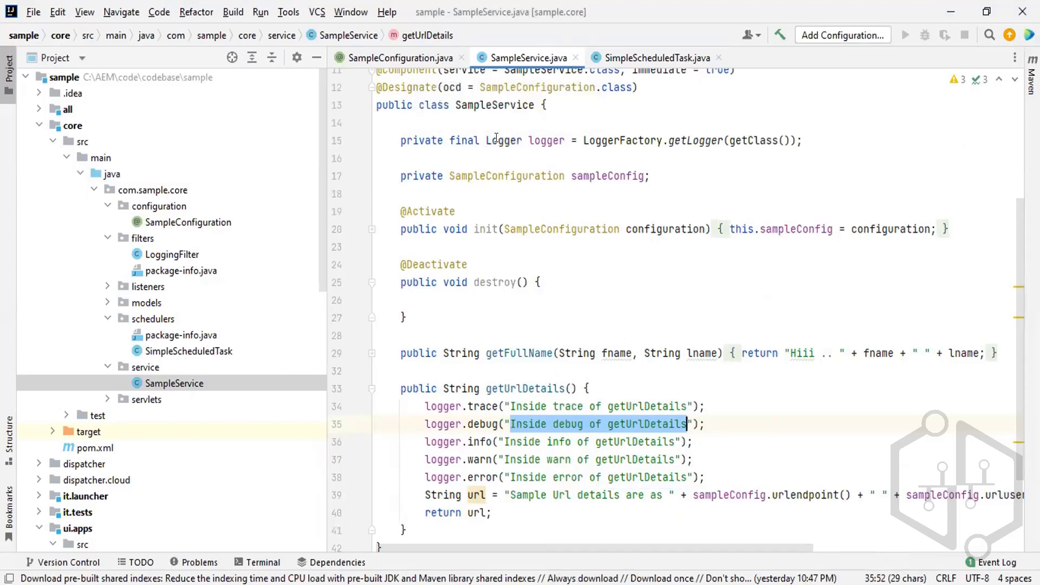
double_click(536, 139)
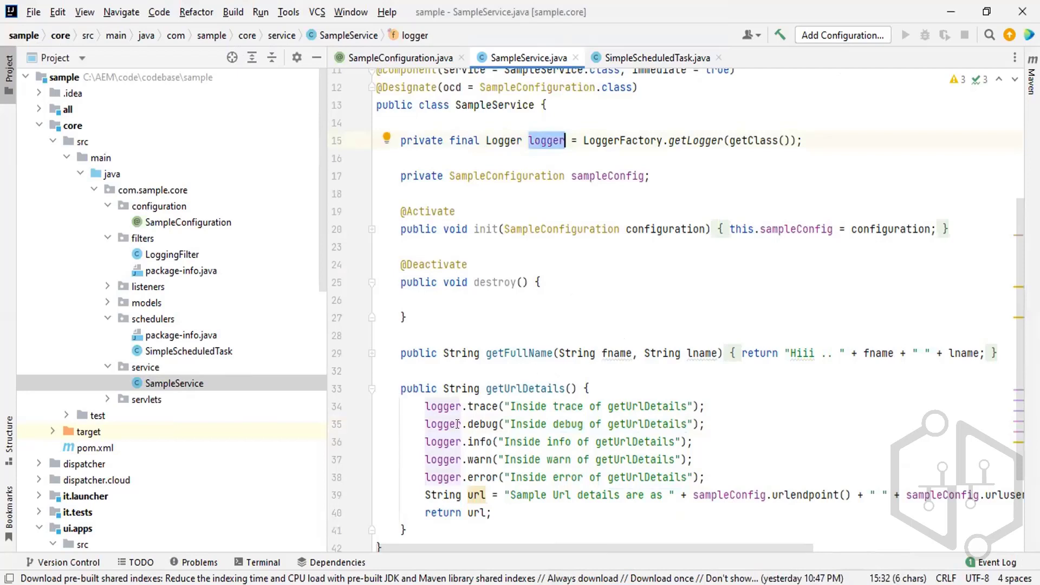
mouse_move(480, 420)
double_click(476, 441)
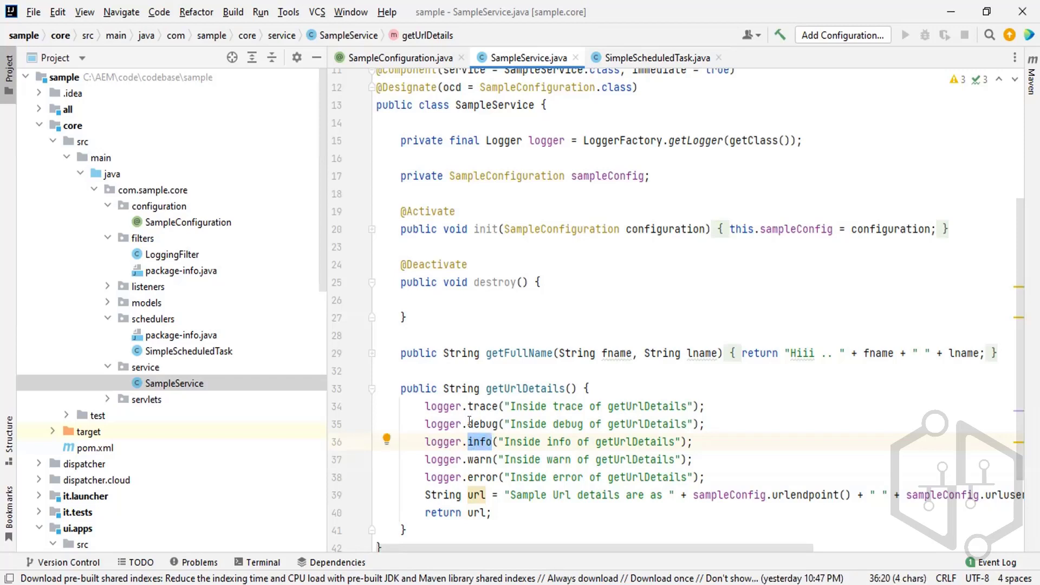
mouse_move(470, 419)
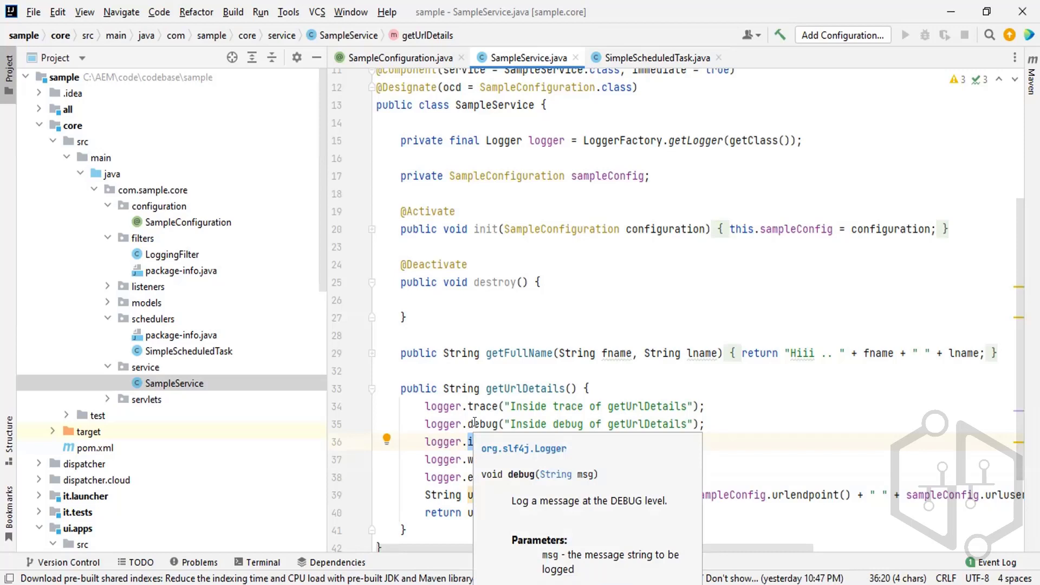
triple_click(471, 422)
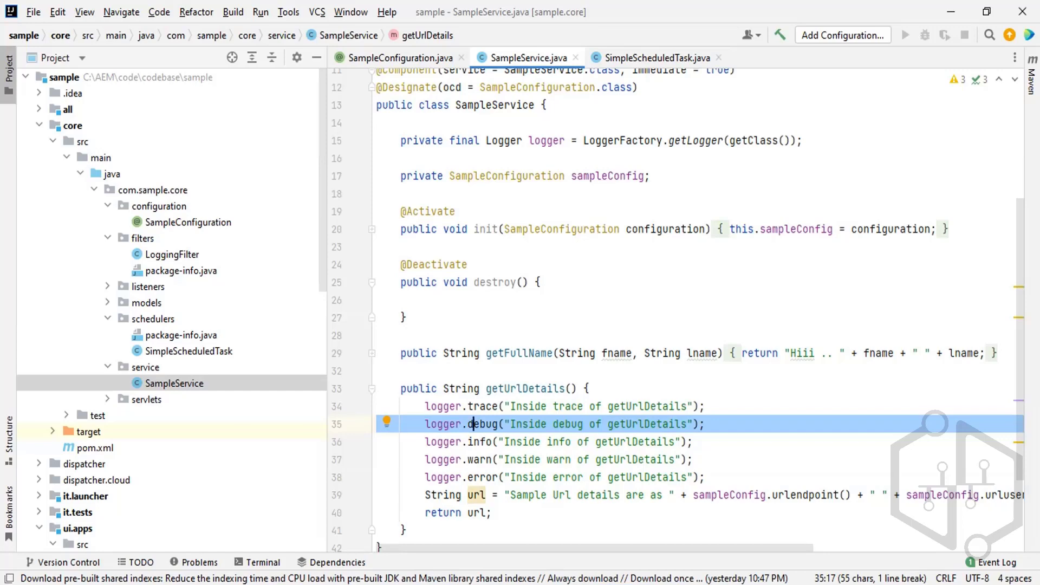
Switch back to the browser and load the Web Console Bundles page at localhost:4502/system/console/bundles.
mouse_move(550, 561)
left_click(479, 470)
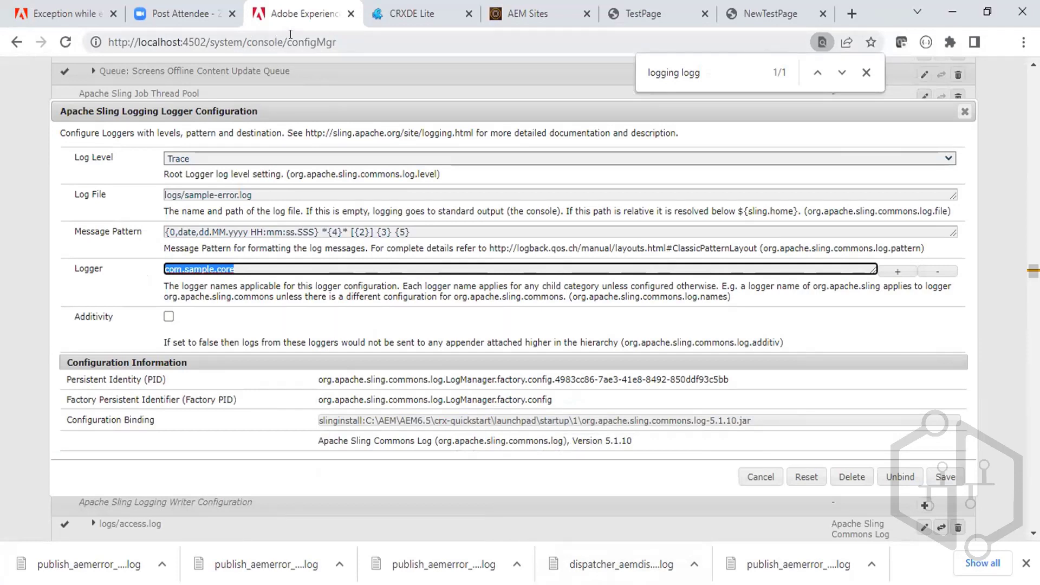
left_click_drag(286, 35, 338, 39)
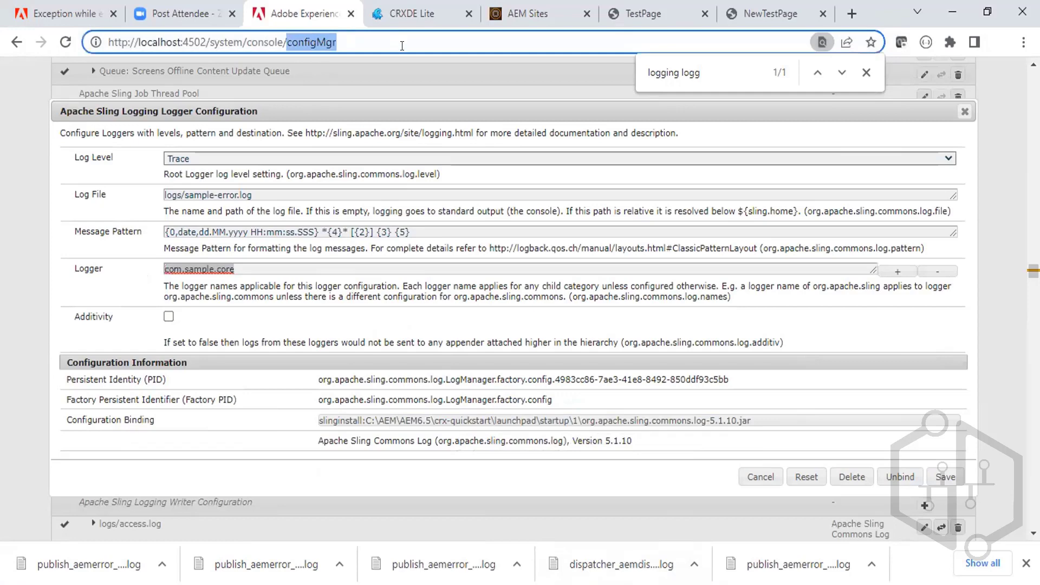
key("BackSpace")
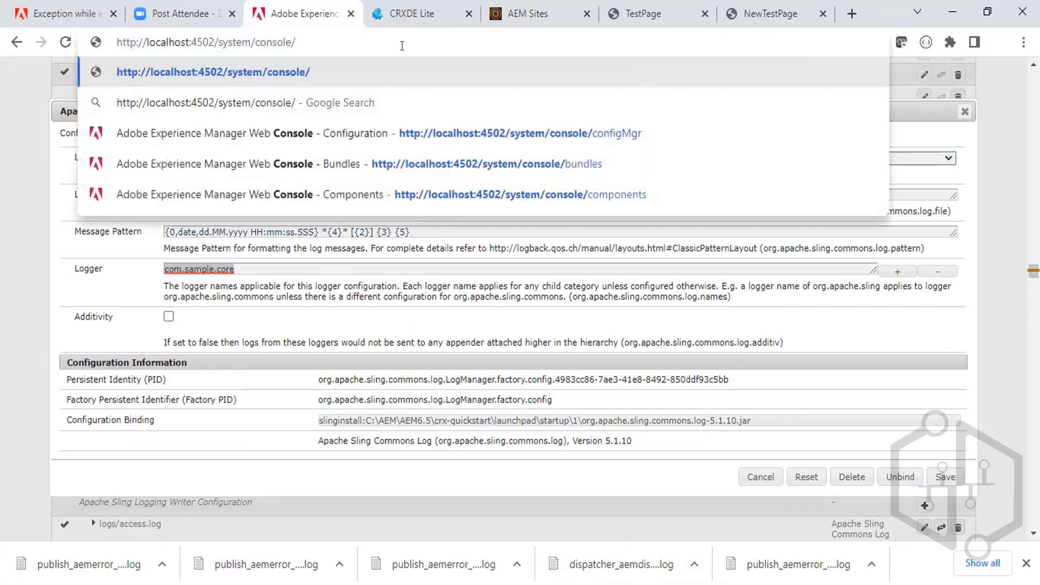
type("bundles")
key("Return")
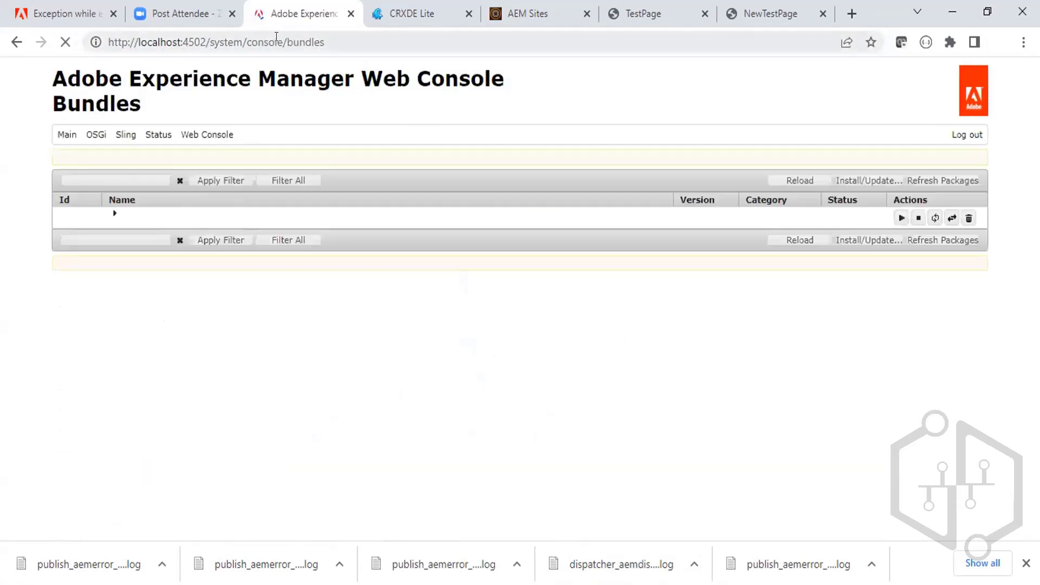
Highlight the installed-bundles count in the bundle information and sort the bundles by Status in descending order.
double_click(287, 43)
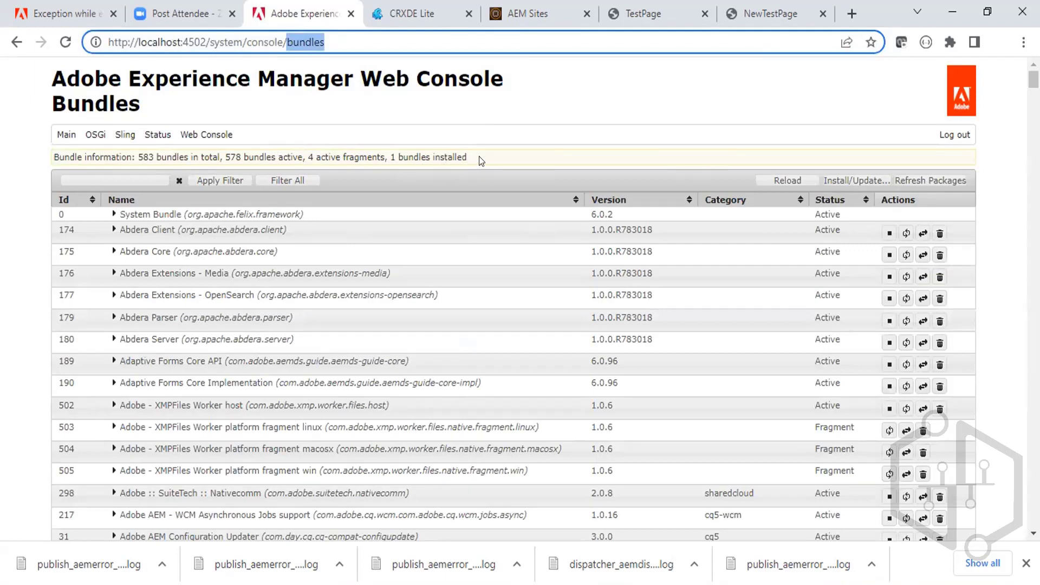
left_click_drag(479, 156, 390, 144)
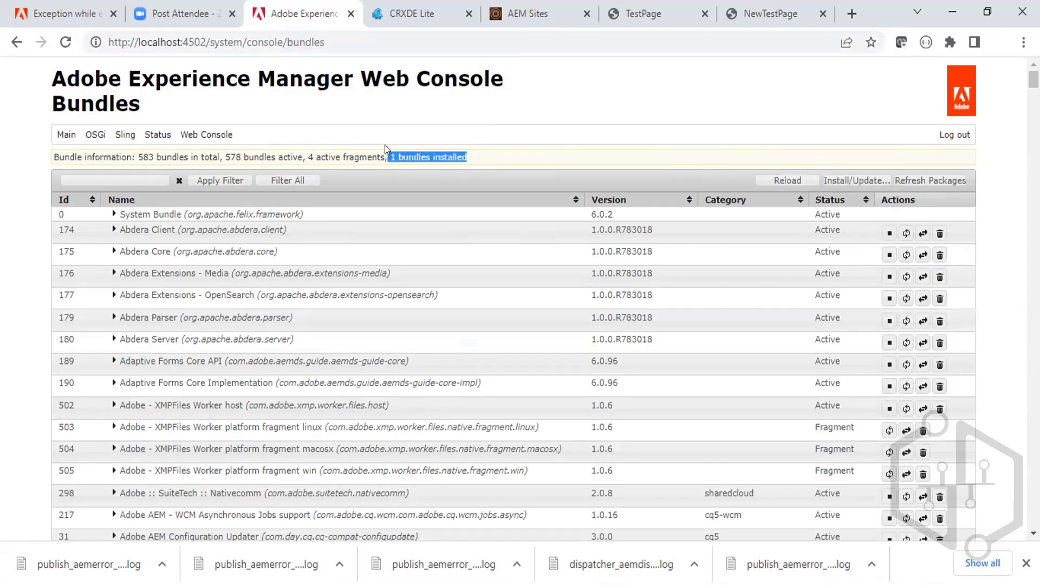
left_click(828, 199)
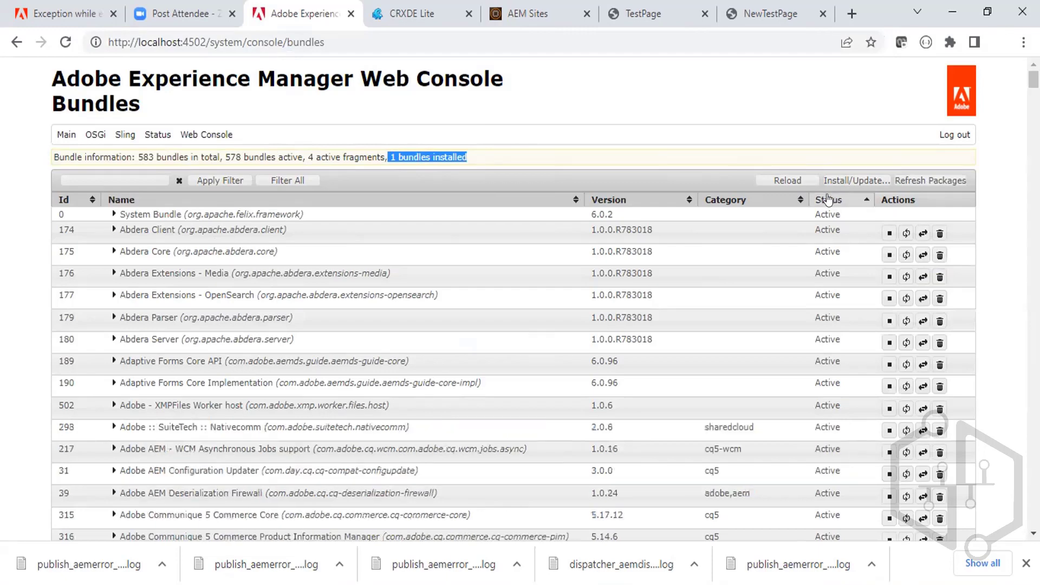
left_click(828, 200)
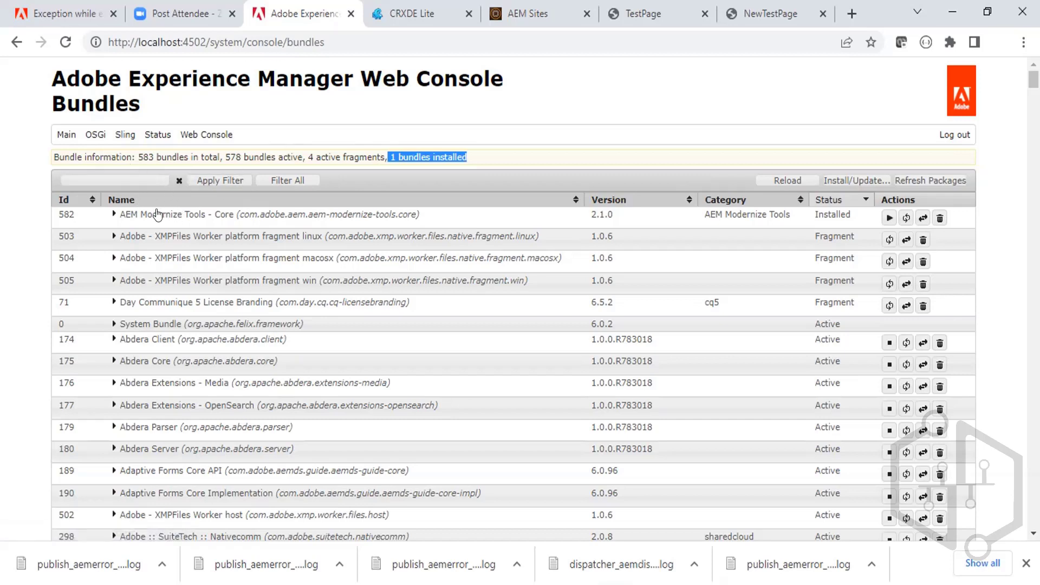
Filter the bundles by "sample" and check the status of Sample Project - Core.
left_click(128, 176)
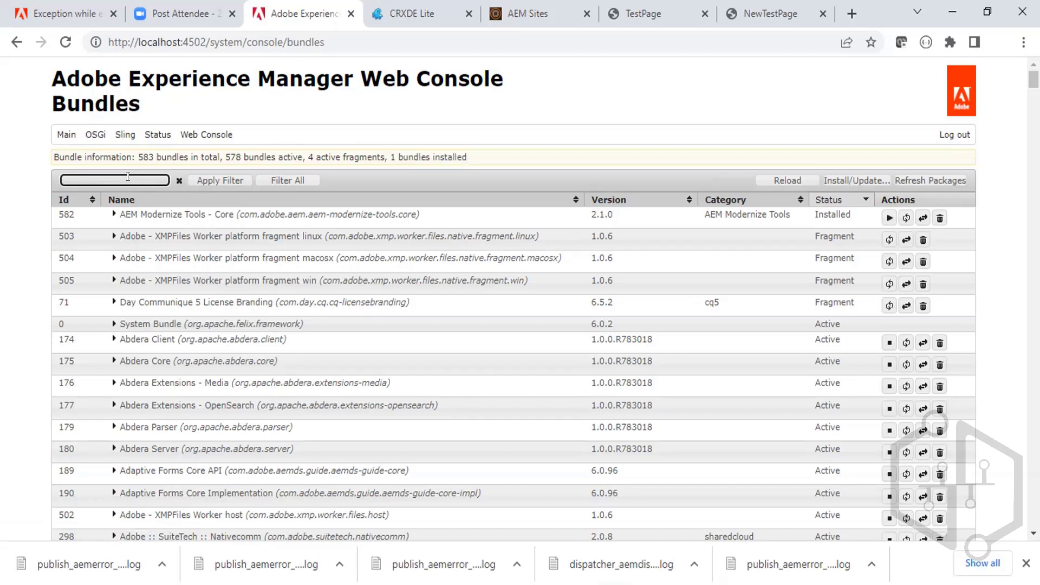
type("sample")
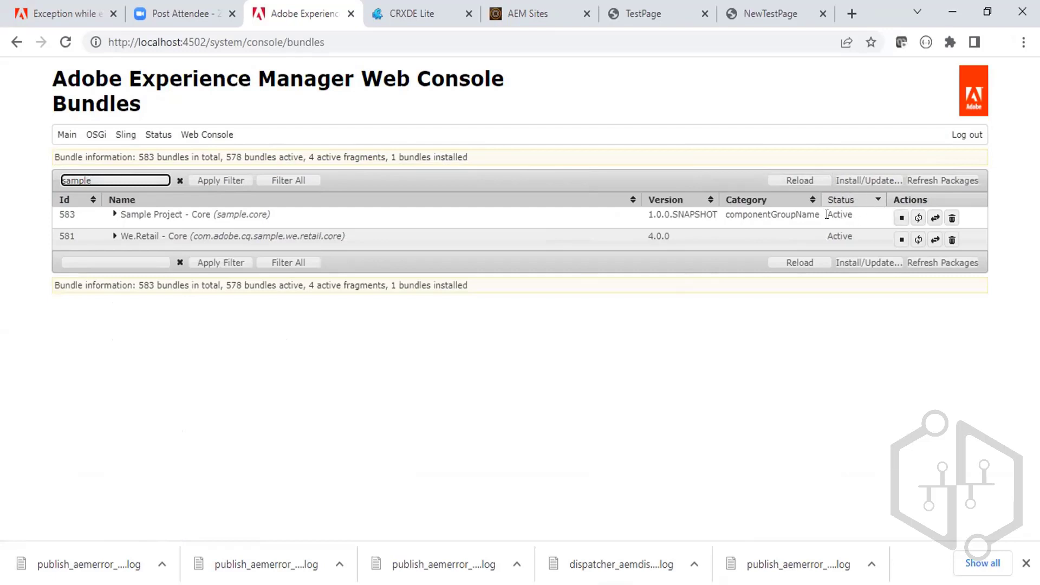
left_click_drag(823, 215, 858, 218)
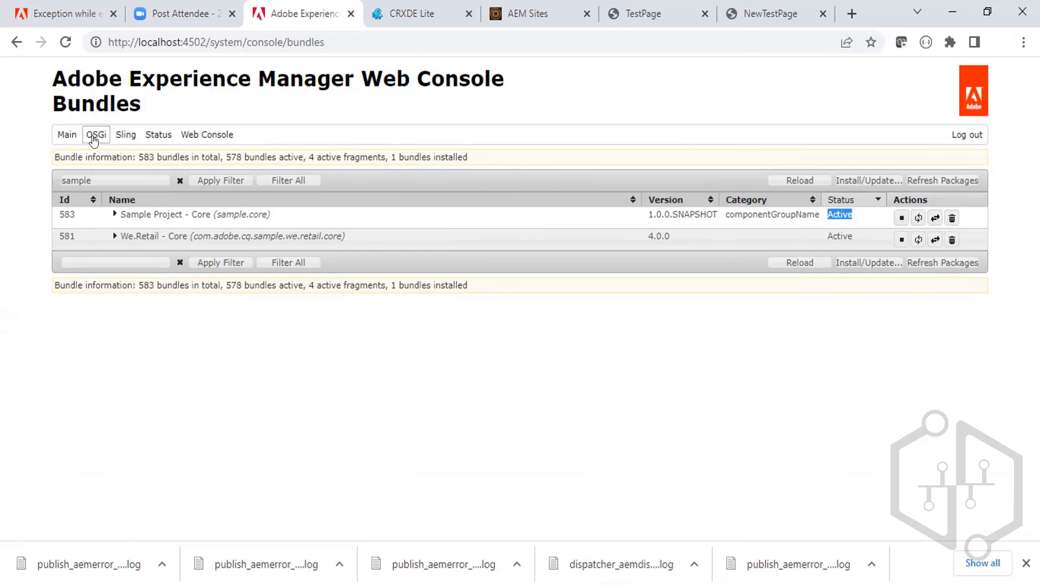
Open the Web Console's OSGi Components page.
mouse_move(91, 139)
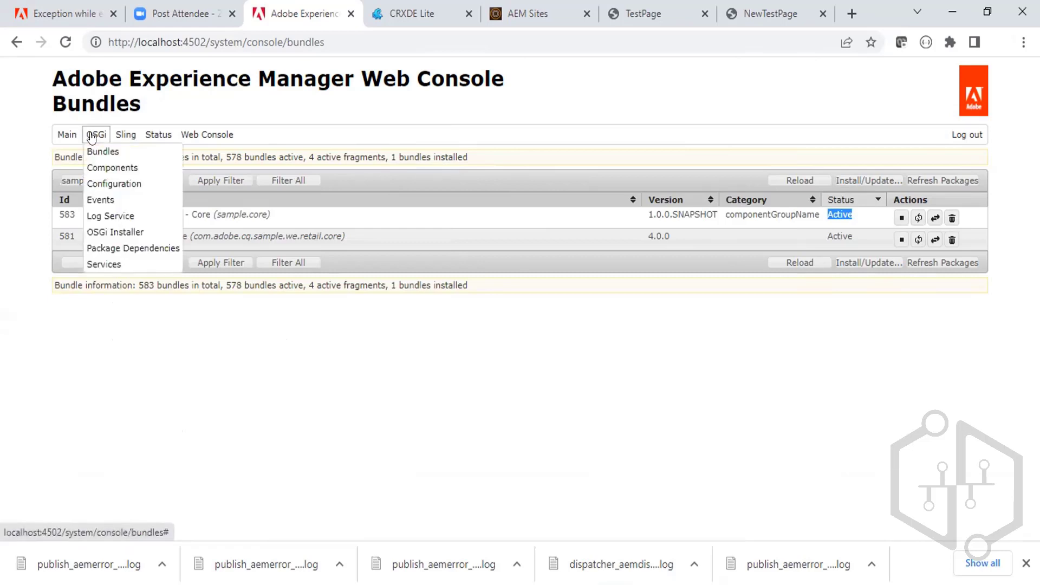
left_click(101, 166)
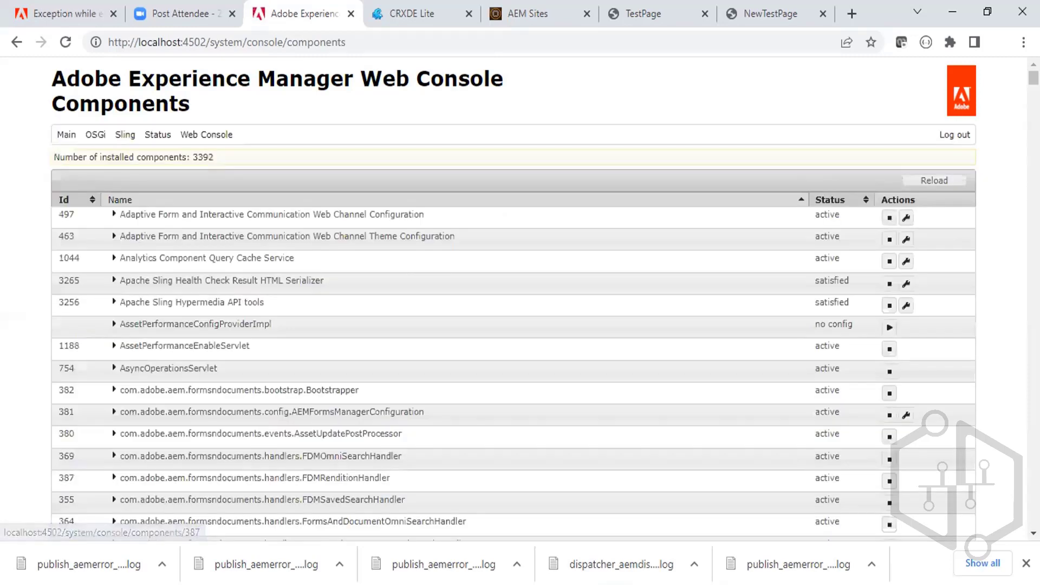
Switch to IntelliJ IDEA to check the SampleService class in the sample project, and return to the browser's Components page.
left_click(727, 584)
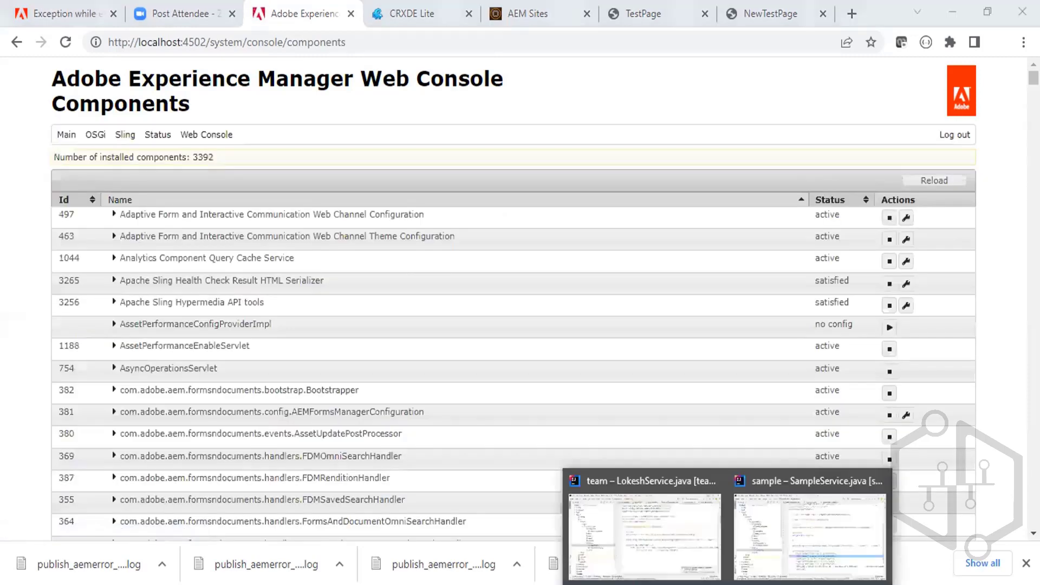
left_click(750, 544)
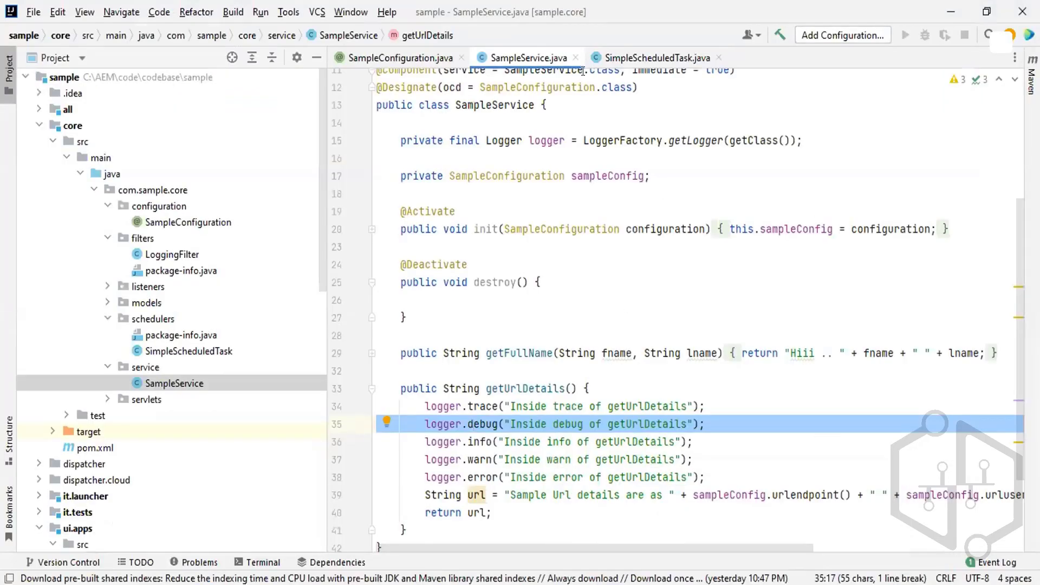
left_click(952, 8)
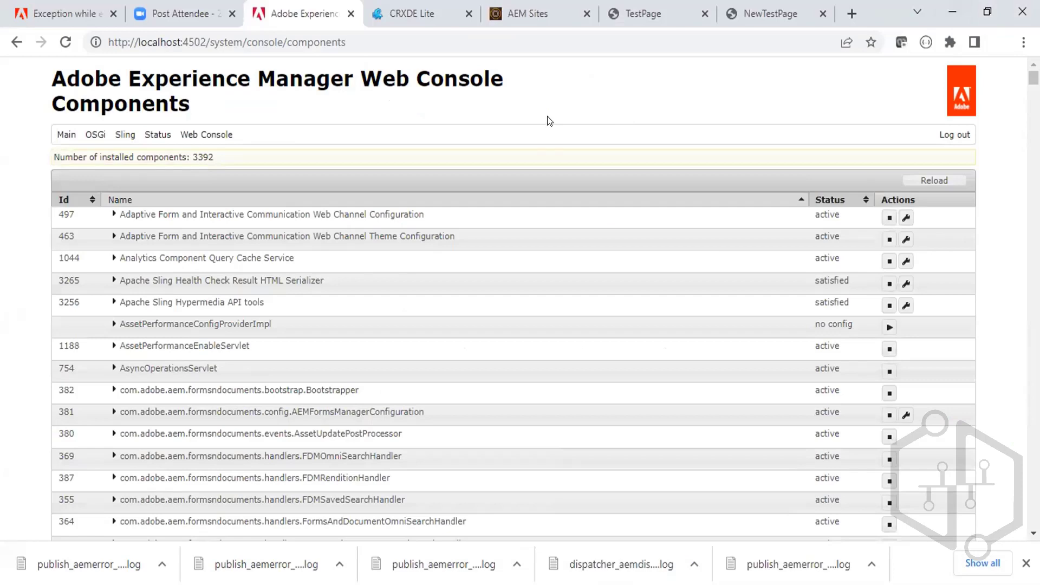
Search the components page for "samplese" and highlight the status of com.sample.core.service.SampleService.
key("ctrl+f")
type("samp")
type("ser")
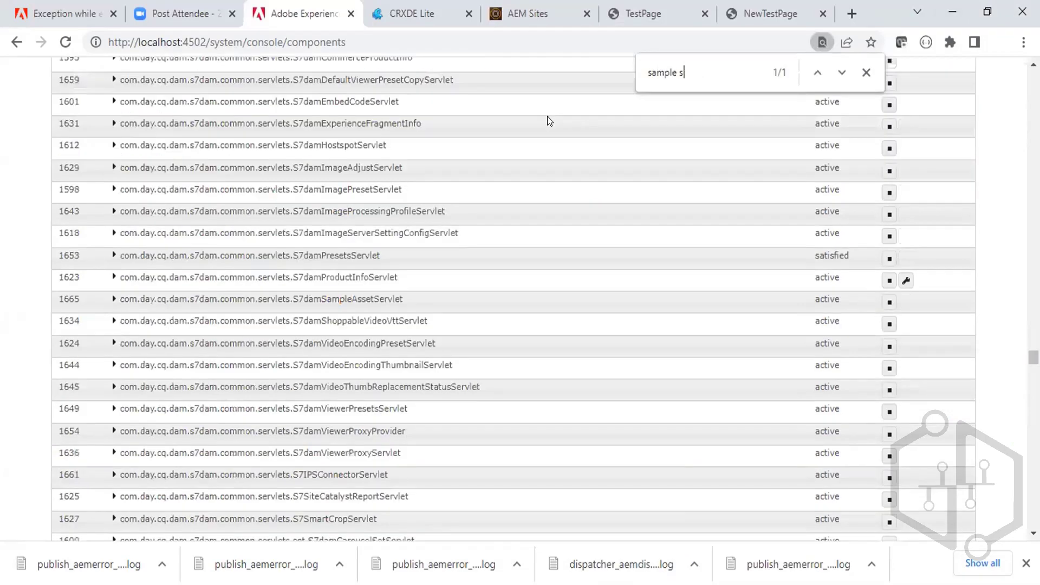
key("BackSpace")
key("BackSpace")
key("BackSpace")
key("BackSpace")
type("se")
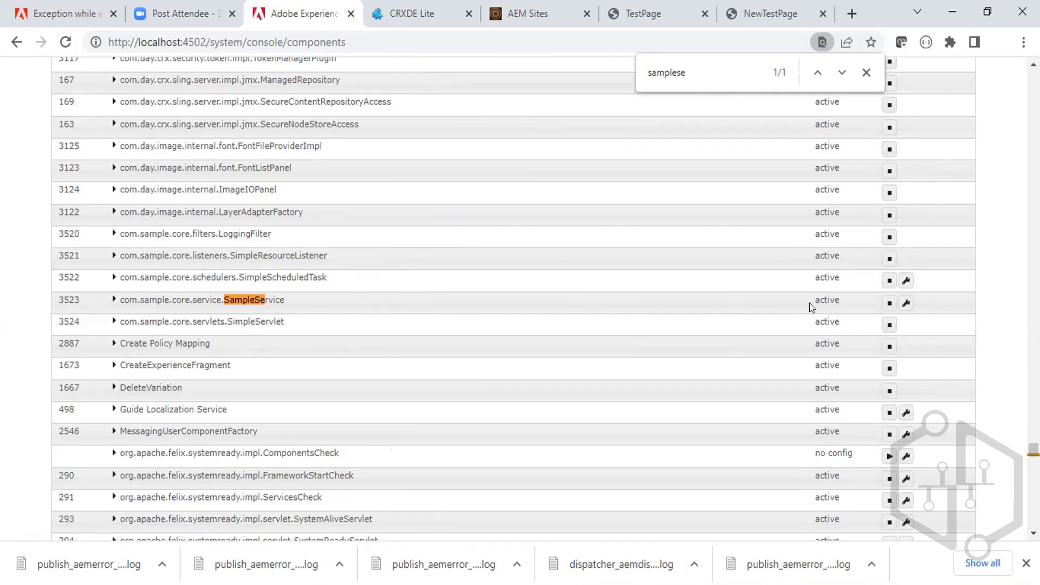
left_click_drag(809, 303, 843, 304)
Highlight the statuses of AbsoluteTimeoutHandlerProxyImpl and EMailNotificationService for comparison, and mark the components part of the page address.
left_click_drag(1034, 449, 1034, 444)
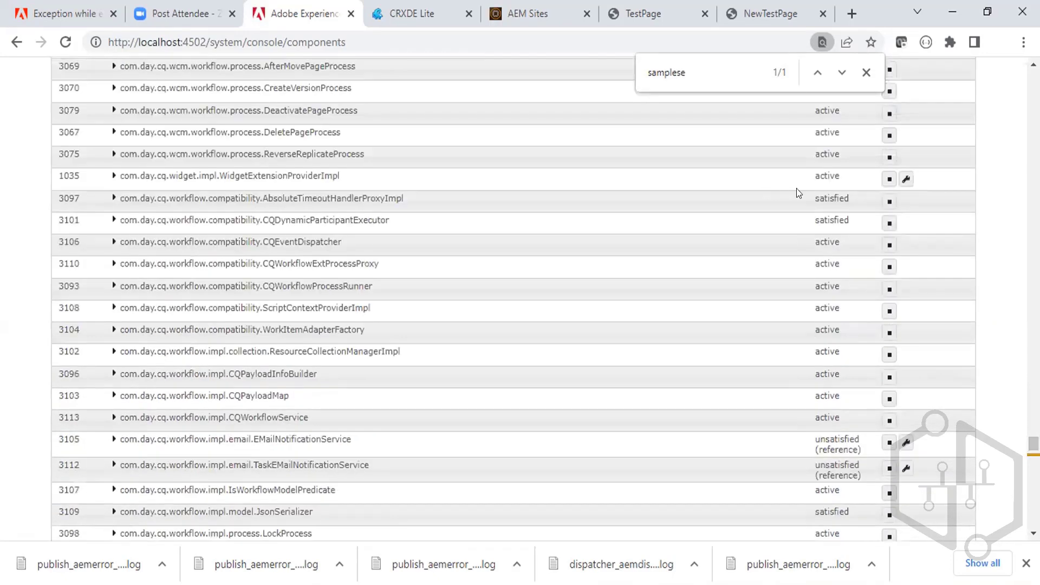
left_click_drag(814, 198, 848, 198)
left_click_drag(814, 439, 866, 446)
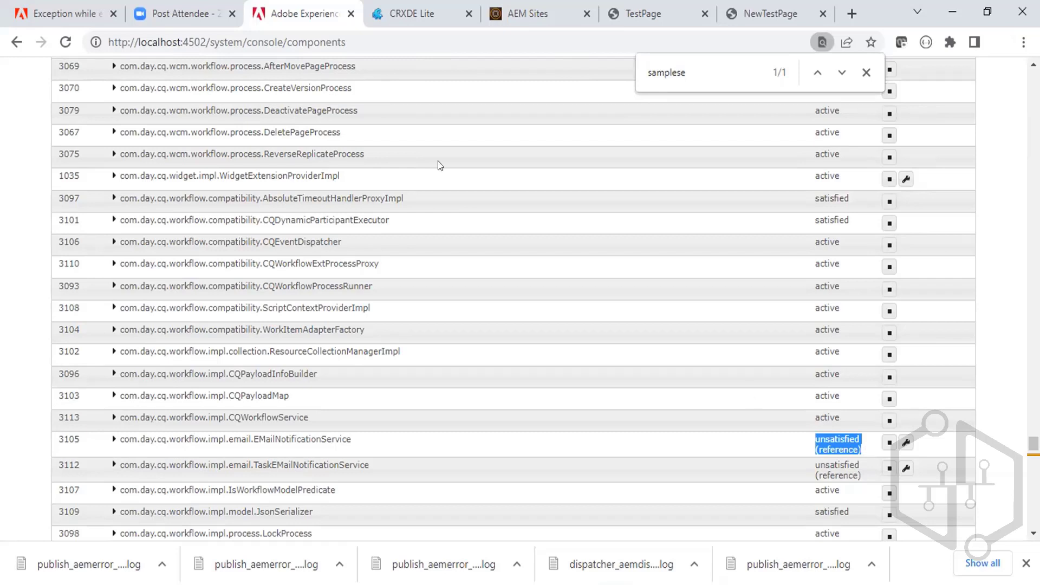
left_click(289, 43)
left_click_drag(289, 42, 383, 33)
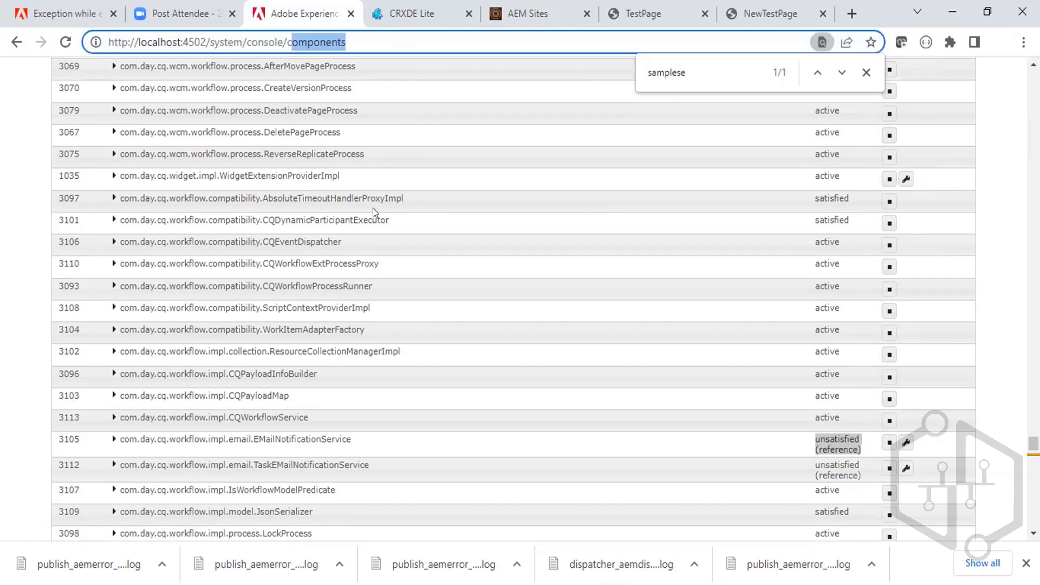
Open the details of the AbsoluteTimeoutHandlerProxyImpl component and review its default state, service properties, references and status.
left_click(321, 198)
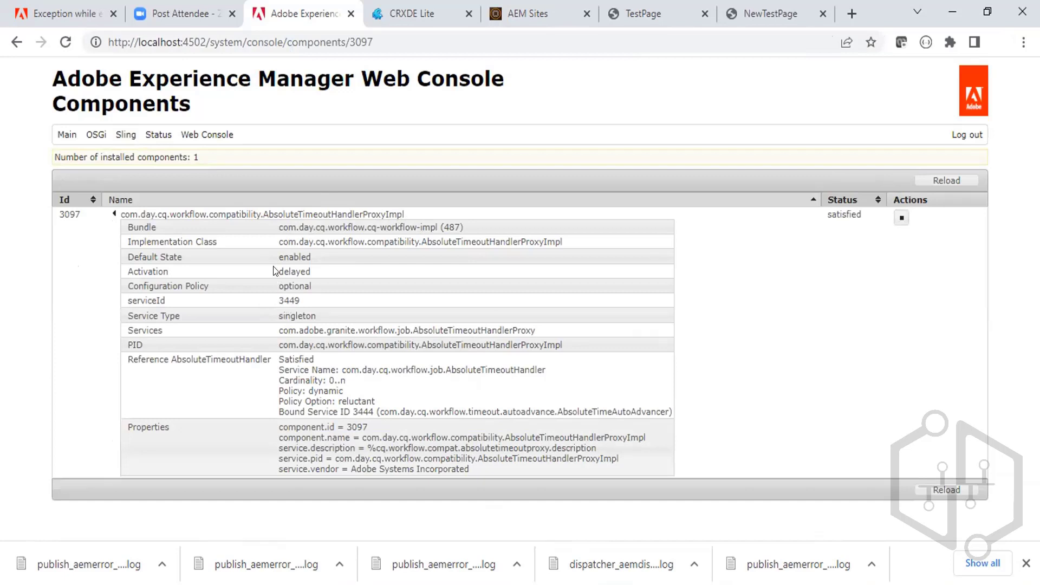
double_click(322, 265)
left_click_drag(271, 254, 325, 261)
left_click_drag(273, 312, 537, 467)
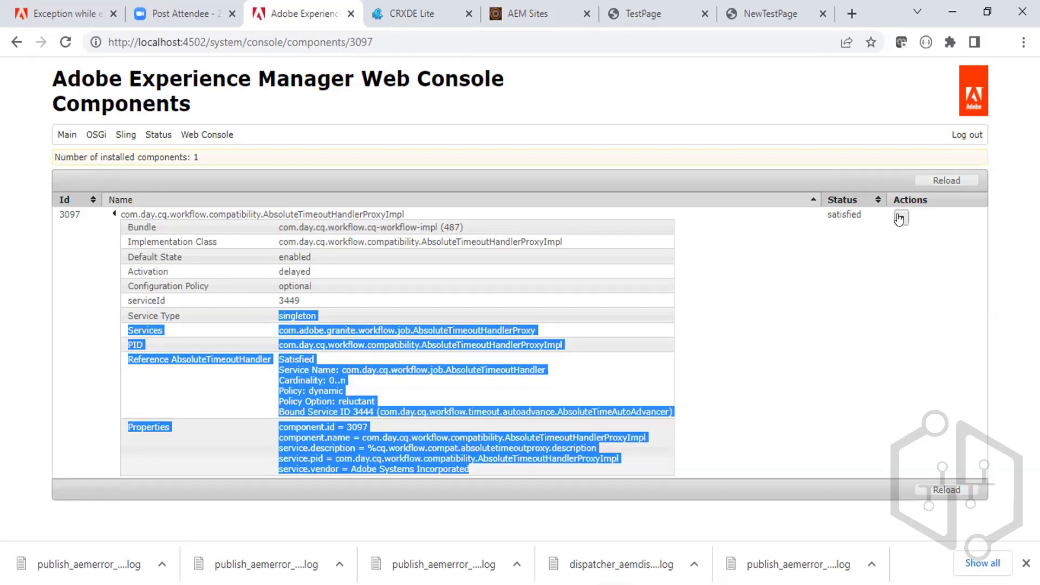
double_click(841, 207)
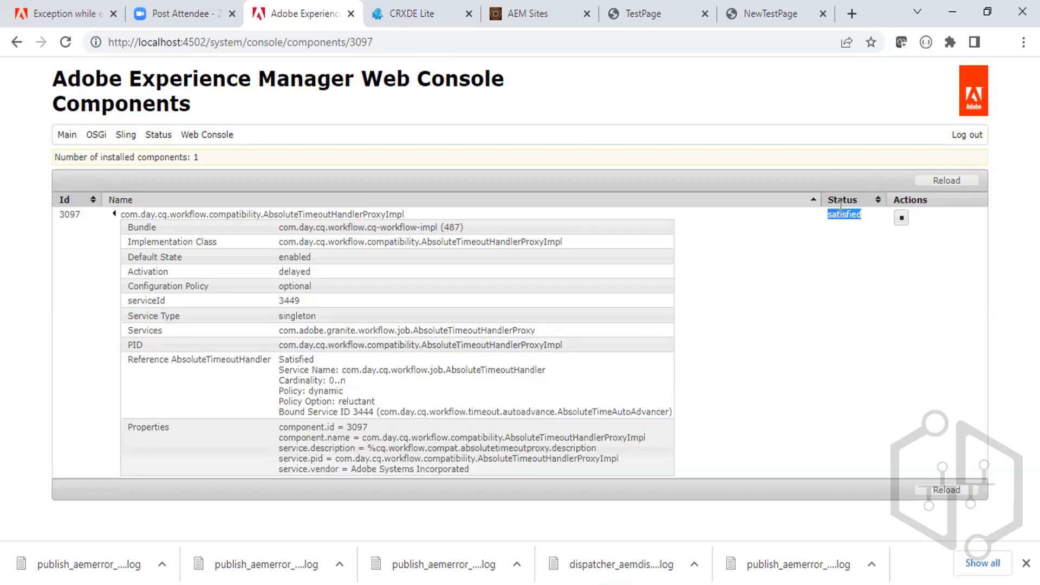
Try to disable the AbsoluteTimeoutHandlerProxyImpl component and highlight its package name, com.day.cq.workflow.compatibility.
left_click(900, 218)
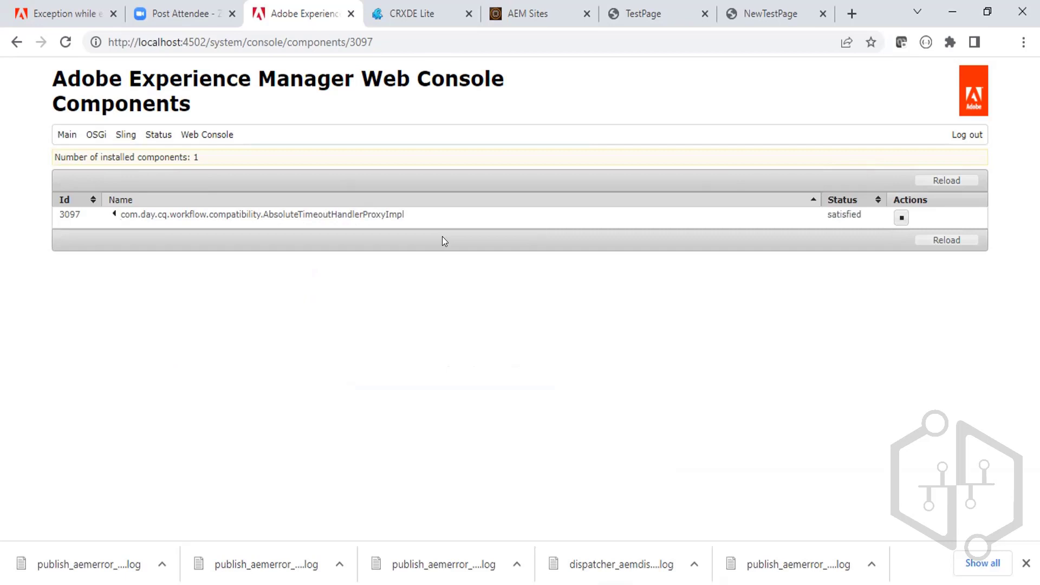
left_click_drag(420, 211, 328, 204)
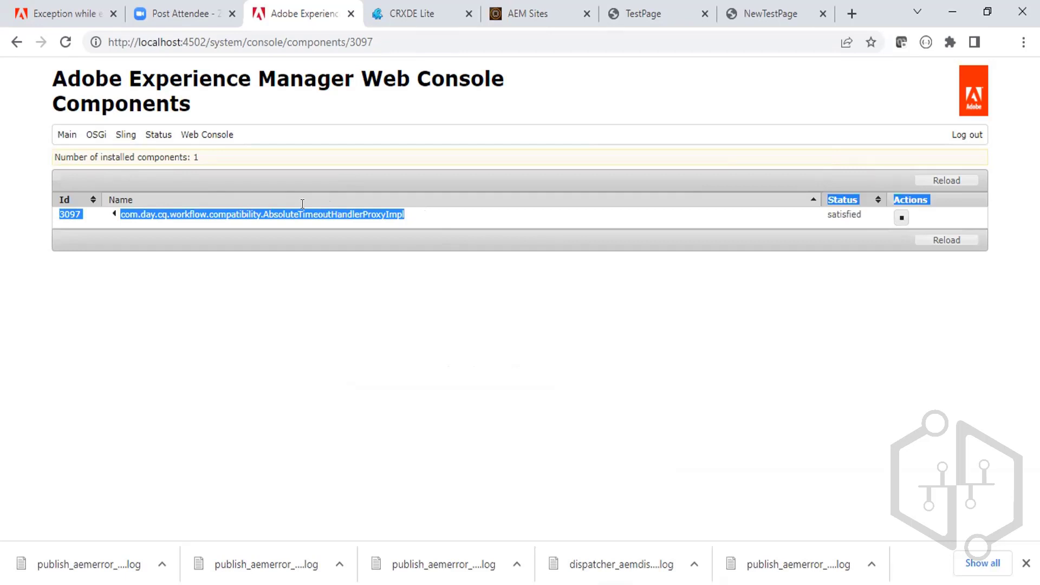
left_click(137, 312)
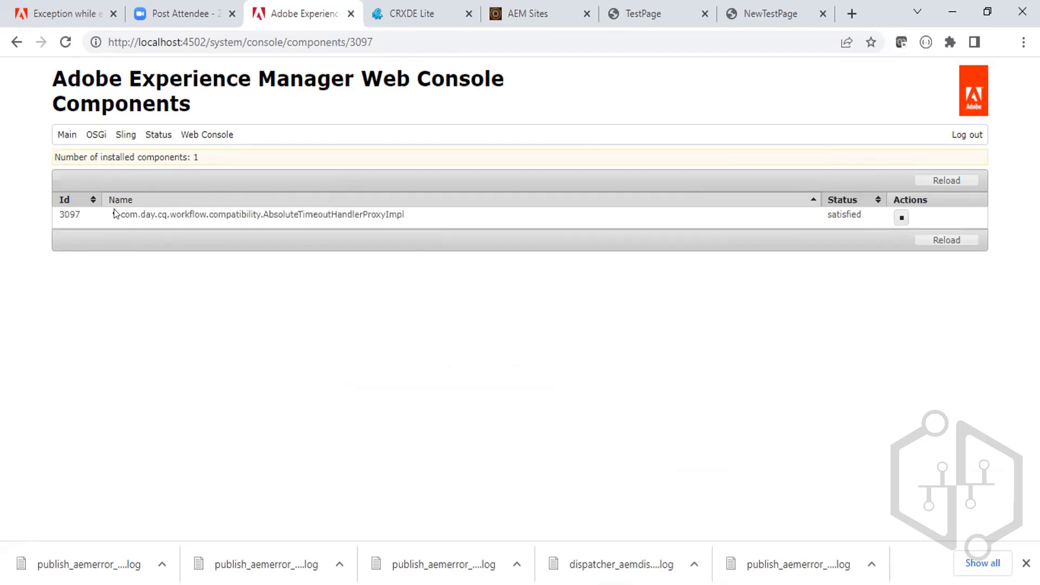
left_click_drag(116, 213, 255, 206)
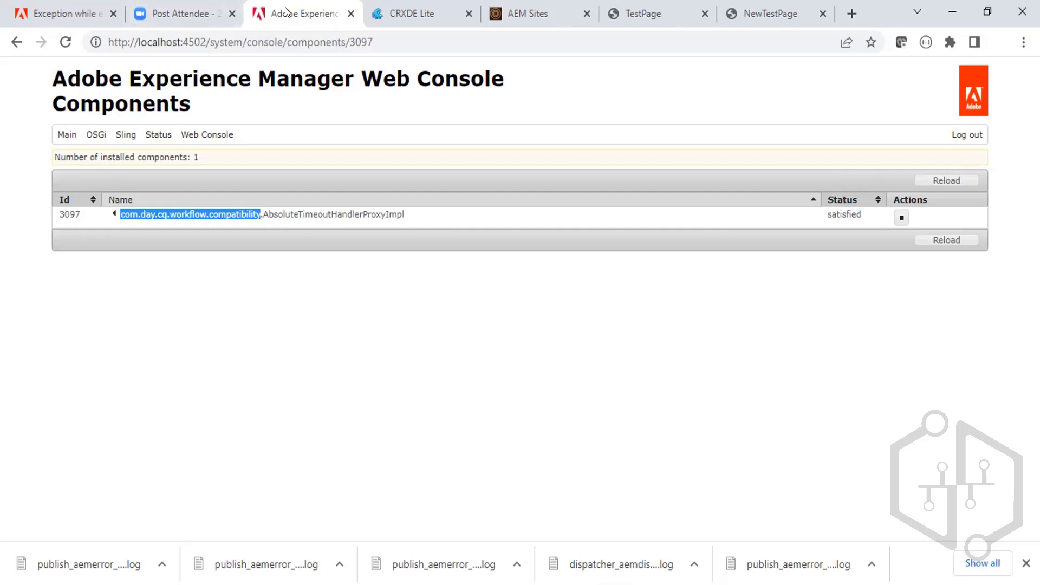
Open CRX Package Manager in a new browser tab from CRXDE Lite and switch to it.
left_click(382, 12)
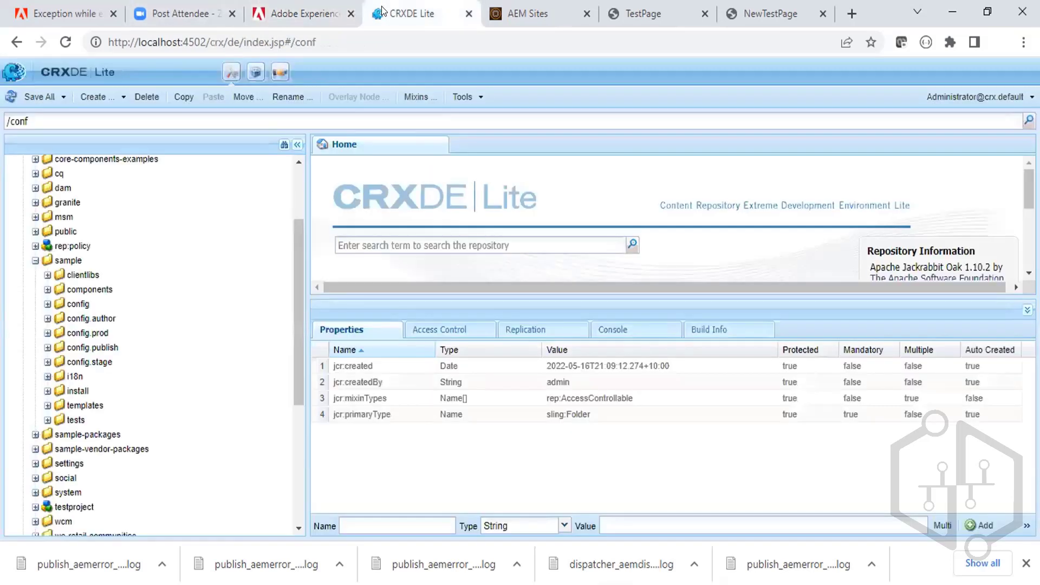
middle_click(255, 74)
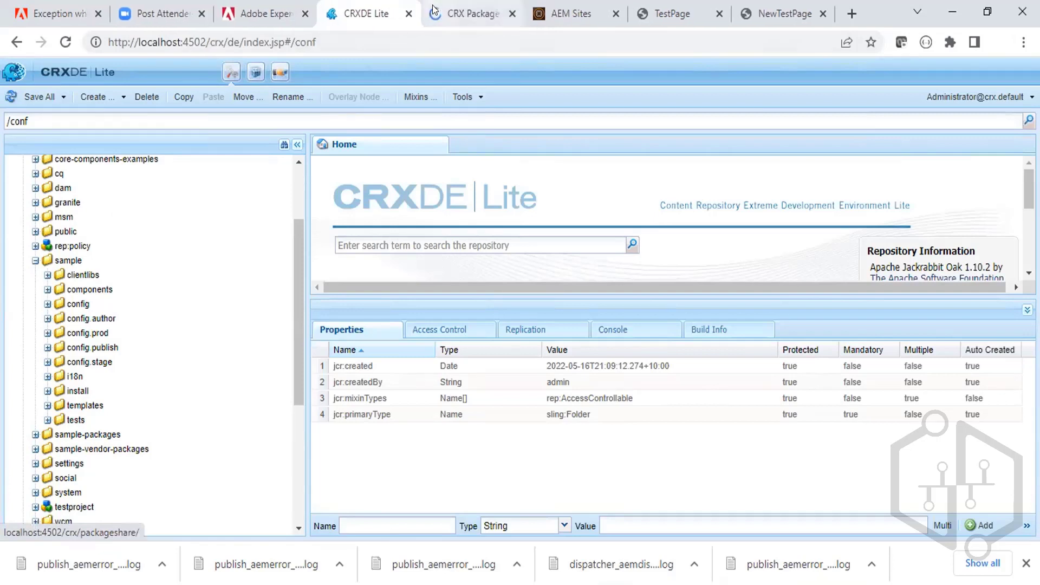
left_click(466, 11)
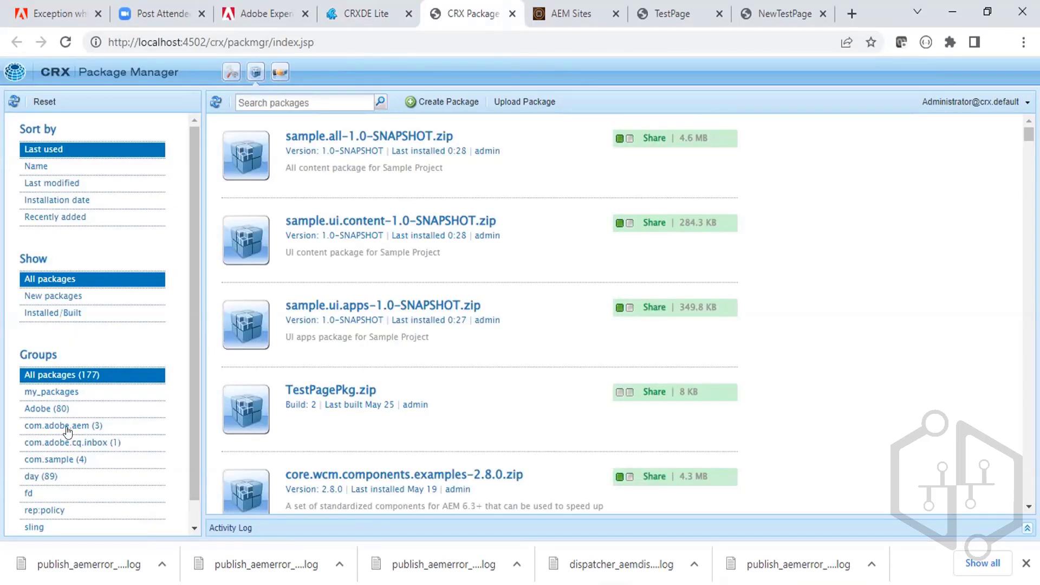
Filter the package list to the com.sample group and highlight the listed packages.
left_click_drag(195, 378, 186, 444)
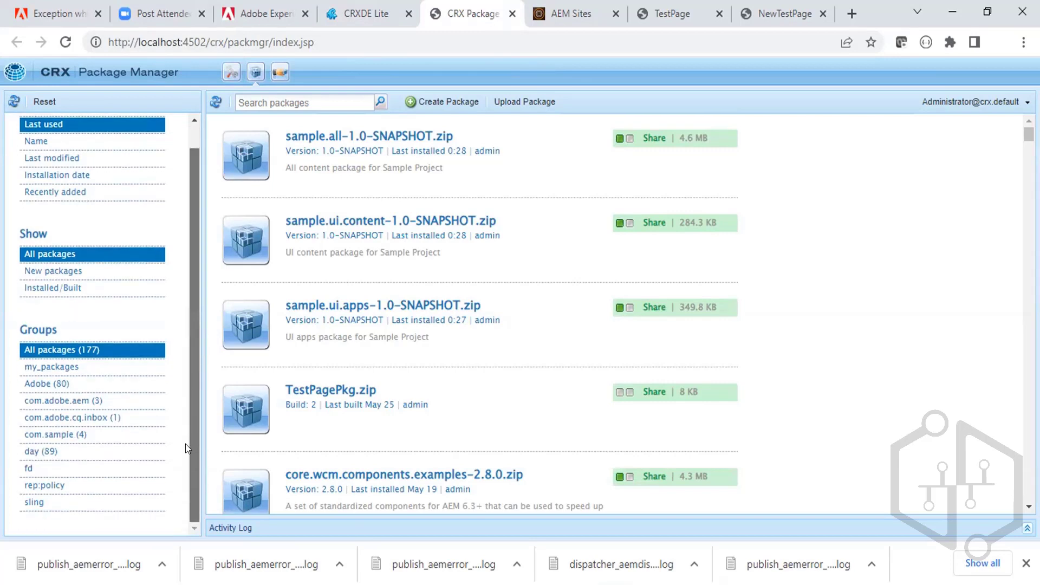
left_click(35, 437)
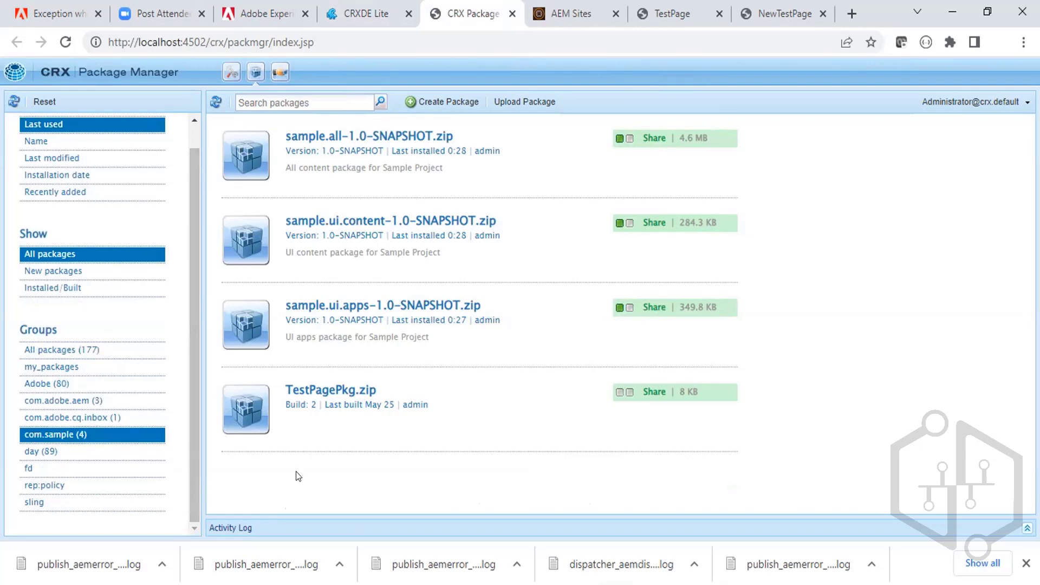
left_click_drag(276, 117, 832, 444)
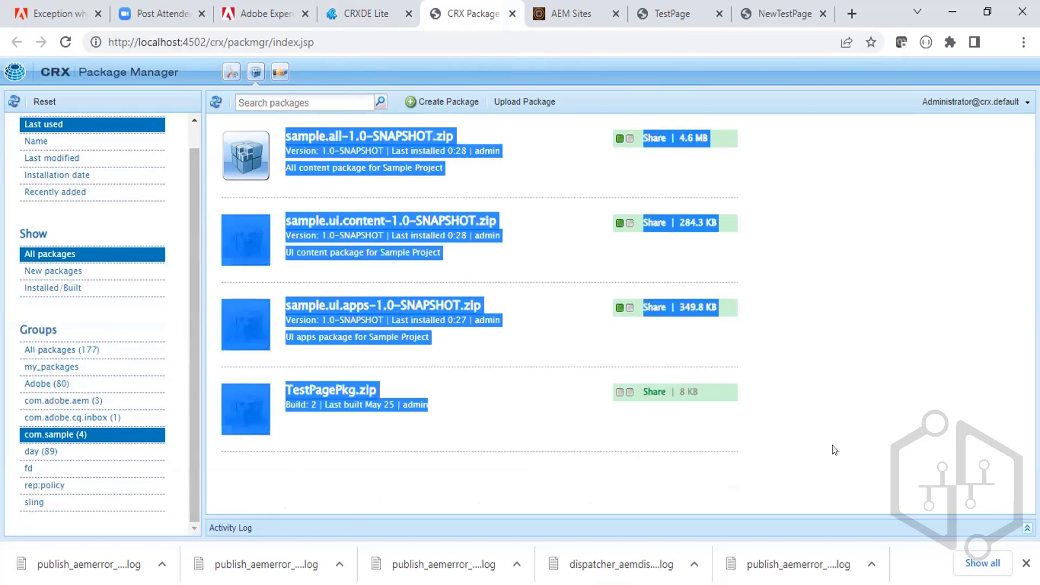
left_click(832, 444)
Expand TestPagePkg.zip to check its details and installation status, and collapse it again.
left_click(372, 391)
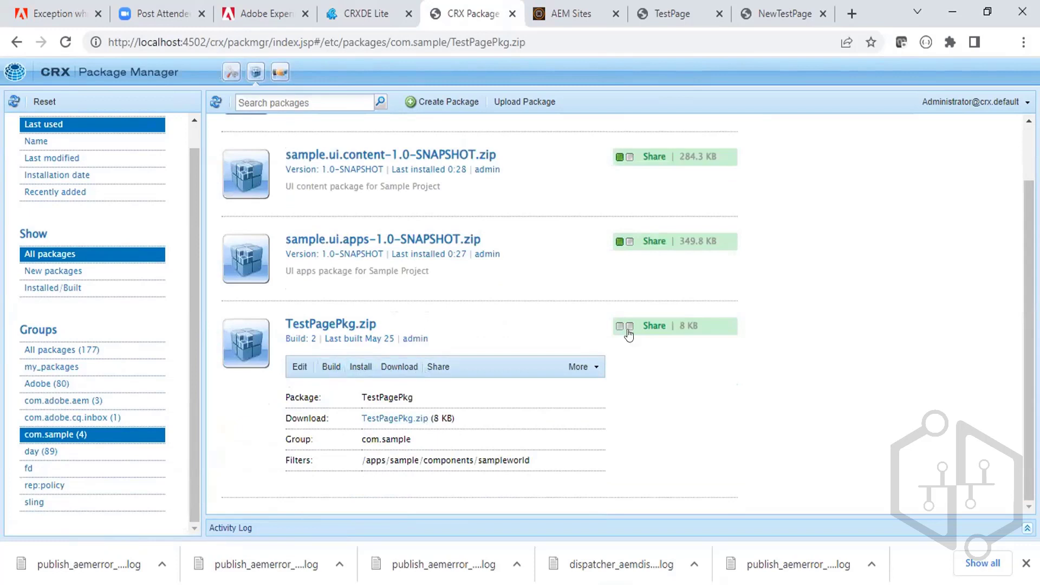
mouse_move(656, 328)
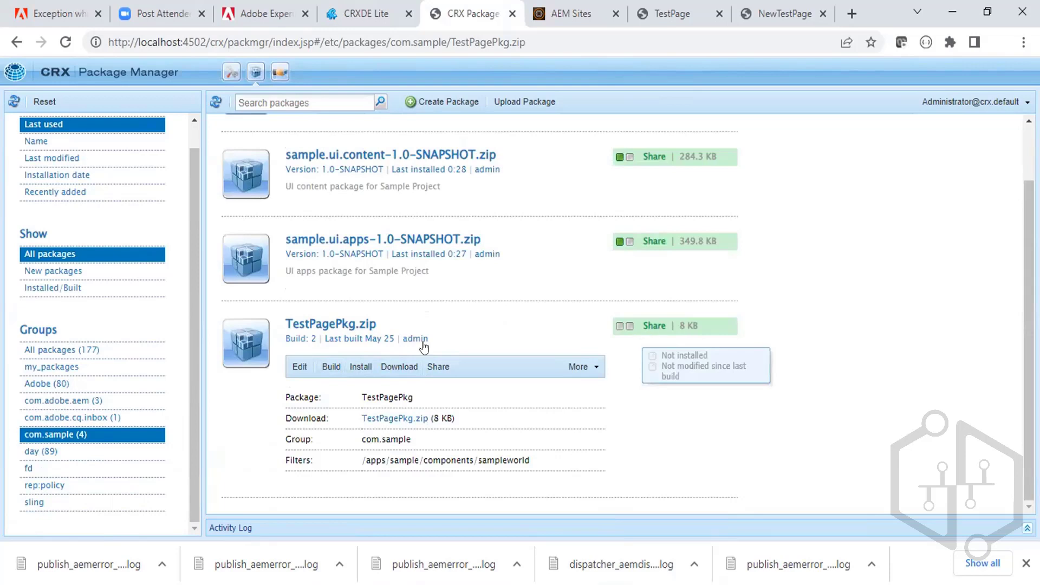
left_click(333, 324)
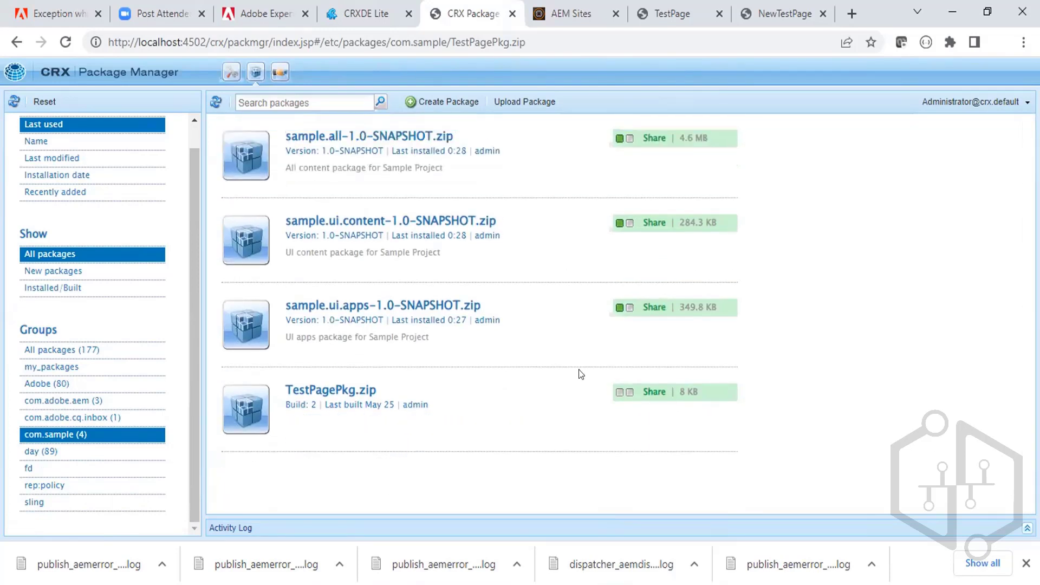
mouse_move(672, 401)
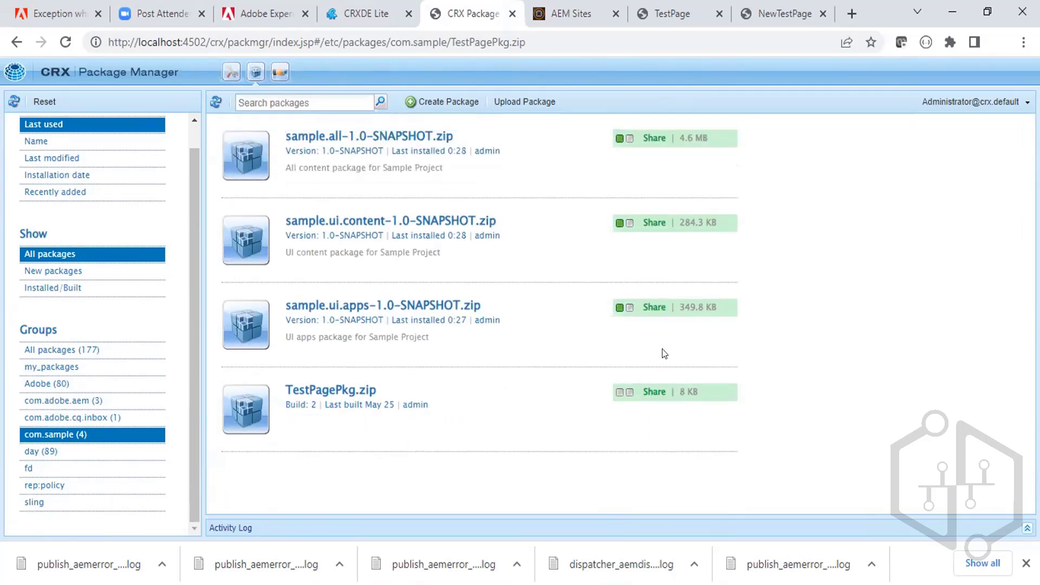